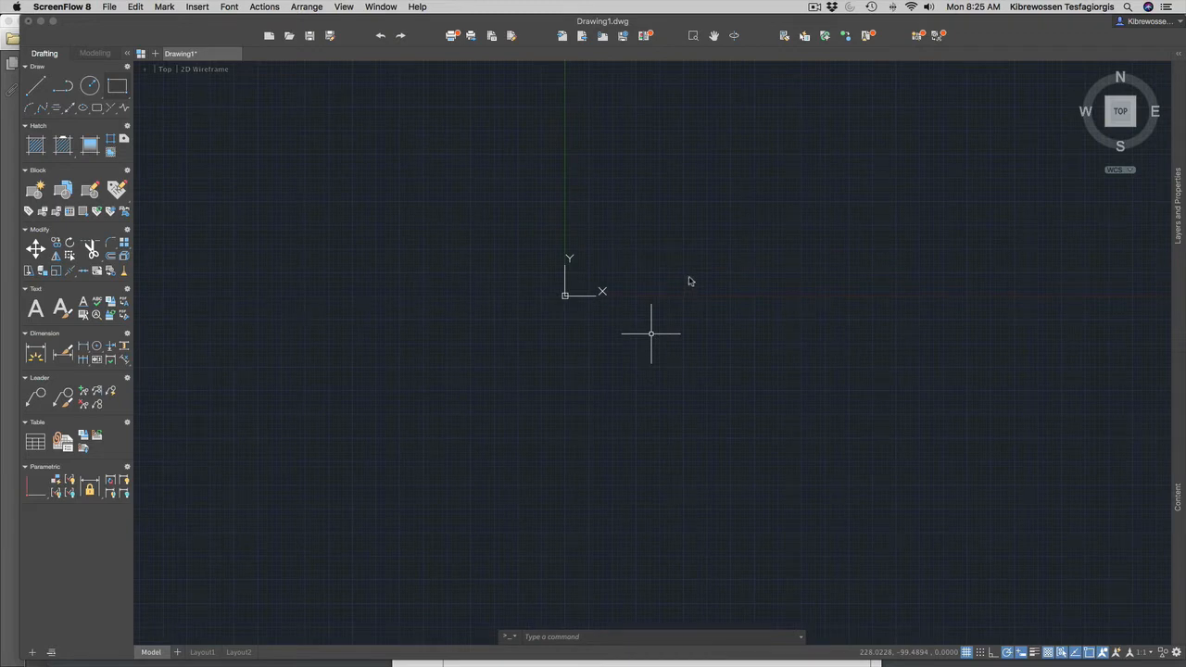
# Step: Switch to Chrome and read through the exercises in ESC131-3D-Exercise.pdf, from Exercise 10-1 to the chamfer, polyline and move instructions
pyautogui.scroll(6, 692, 265)
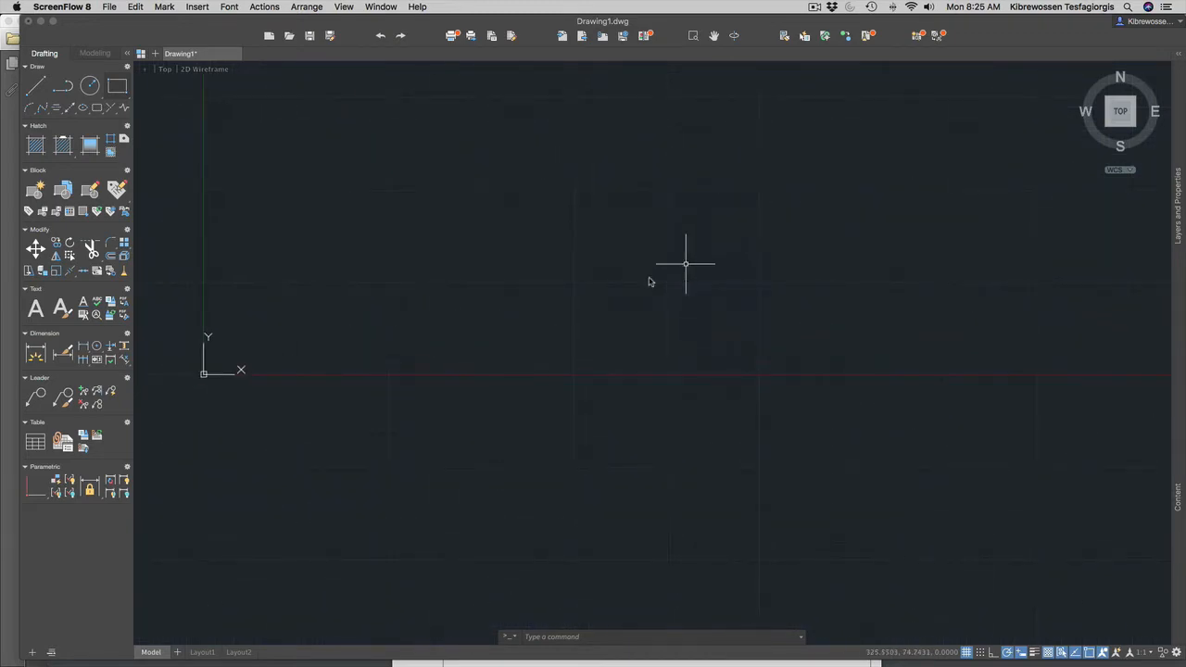
pyautogui.hotkey('ctrl', 'Up')
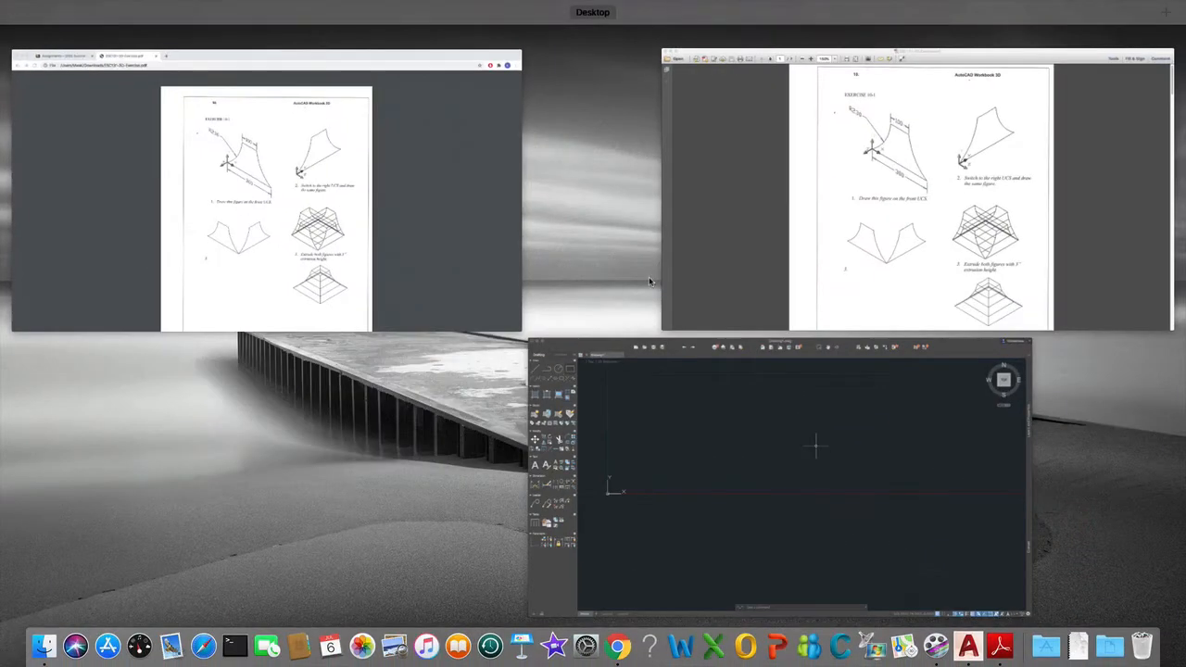
pyautogui.click(283, 243)
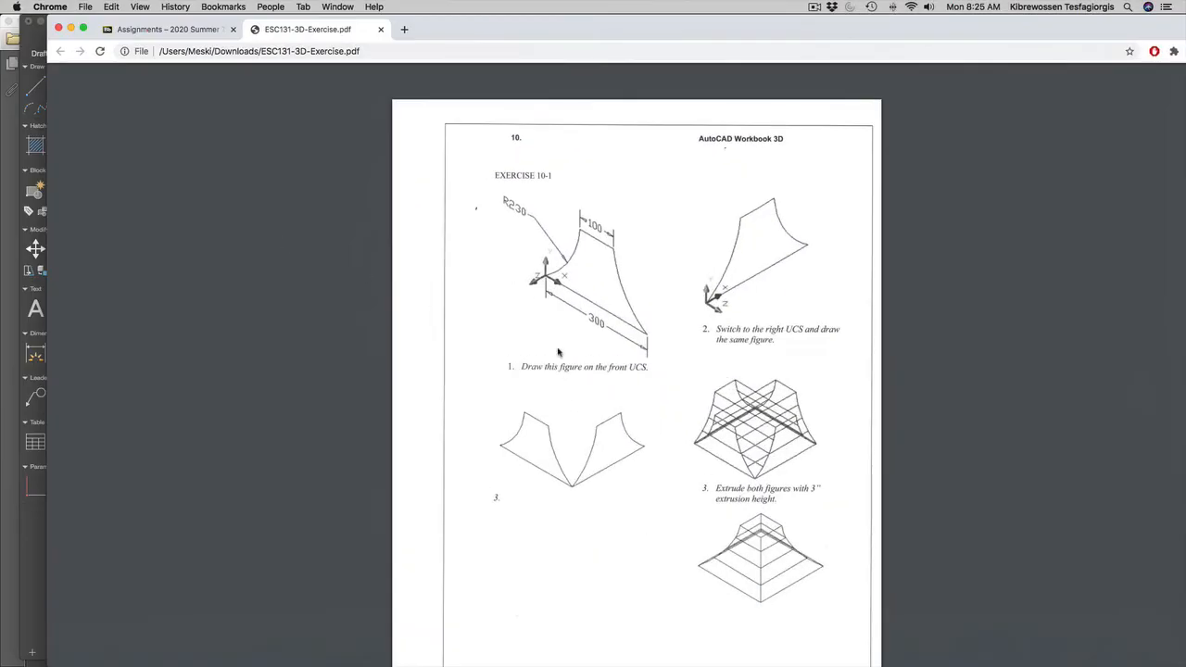
pyautogui.scroll(-5, 557, 351)
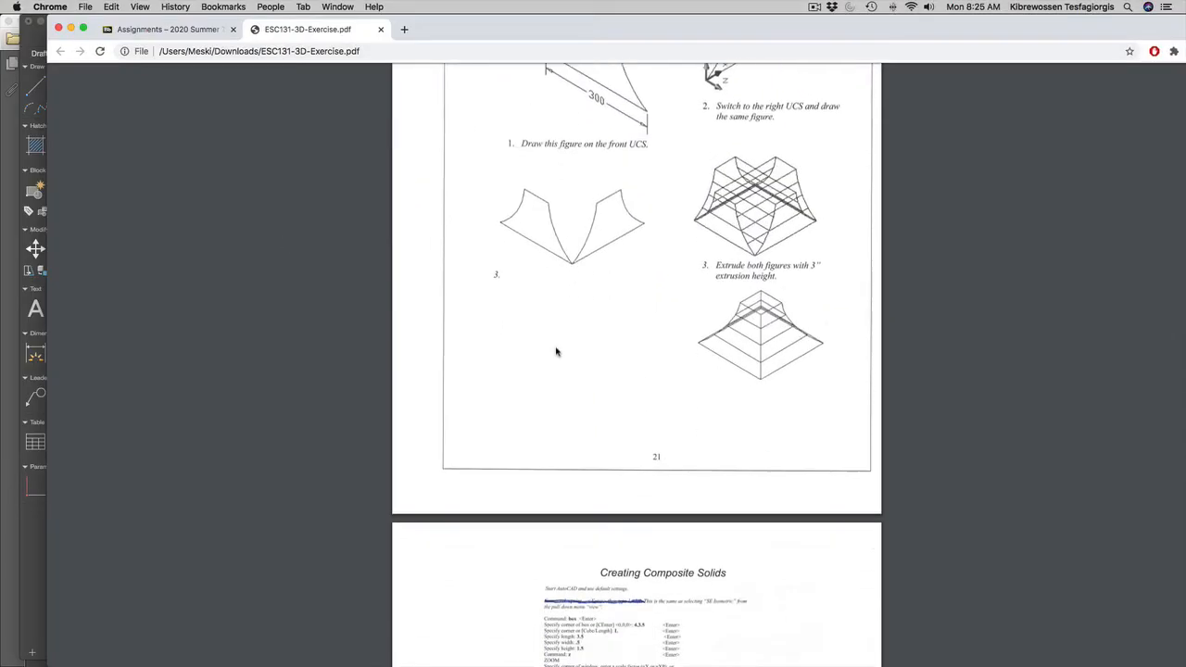
pyautogui.scroll(4, 557, 351)
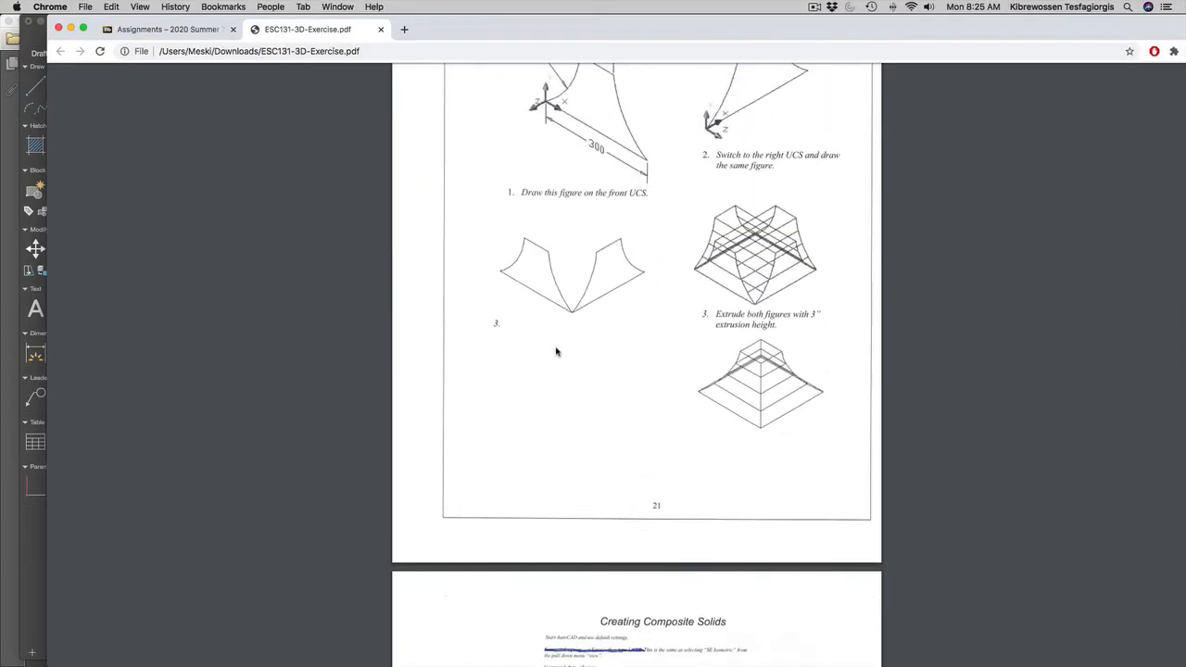
pyautogui.scroll(1, 557, 351)
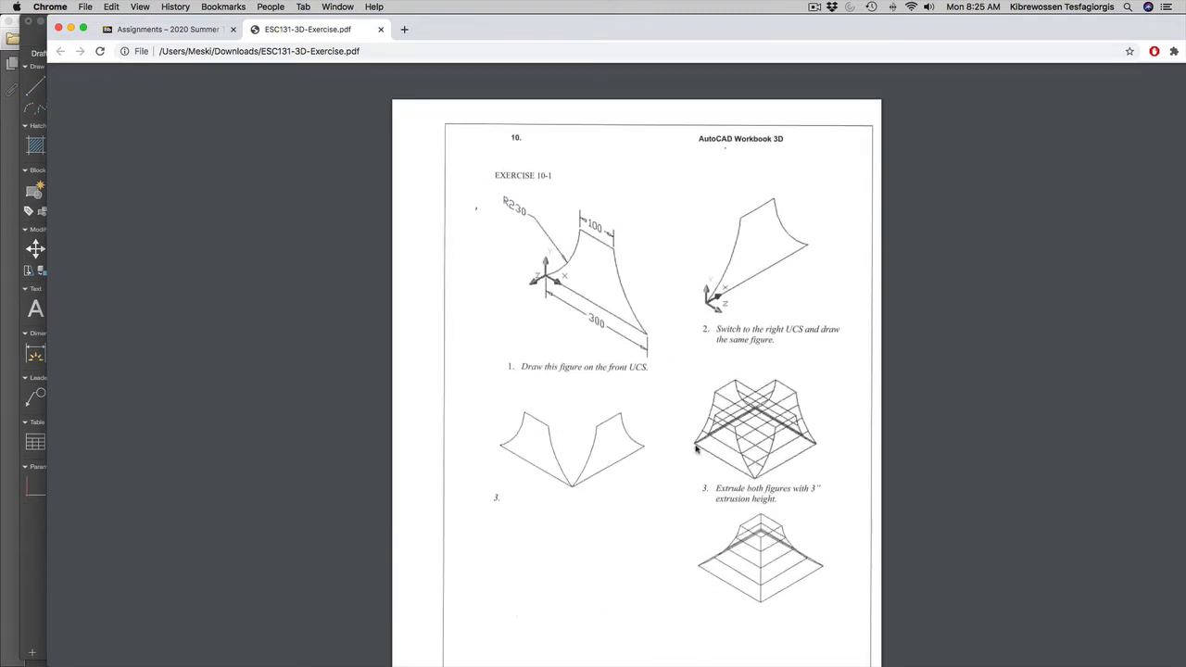
pyautogui.scroll(-4, 711, 507)
pyautogui.scroll(-9, 711, 502)
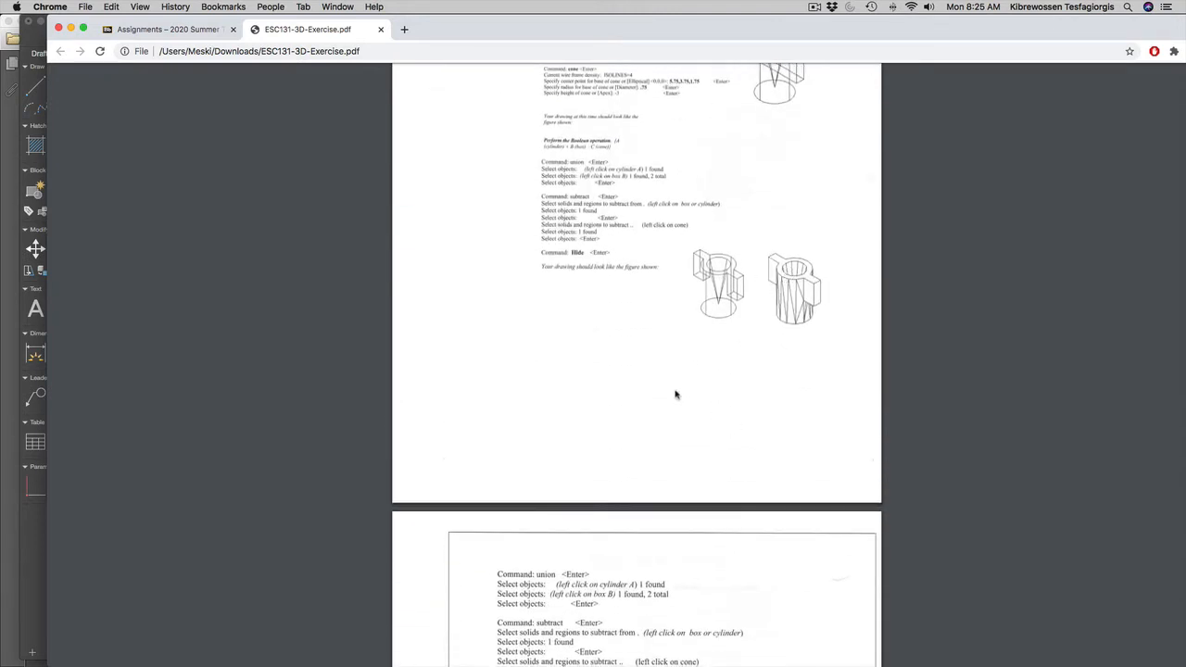
pyautogui.scroll(-9, 676, 391)
pyautogui.scroll(-15, 681, 387)
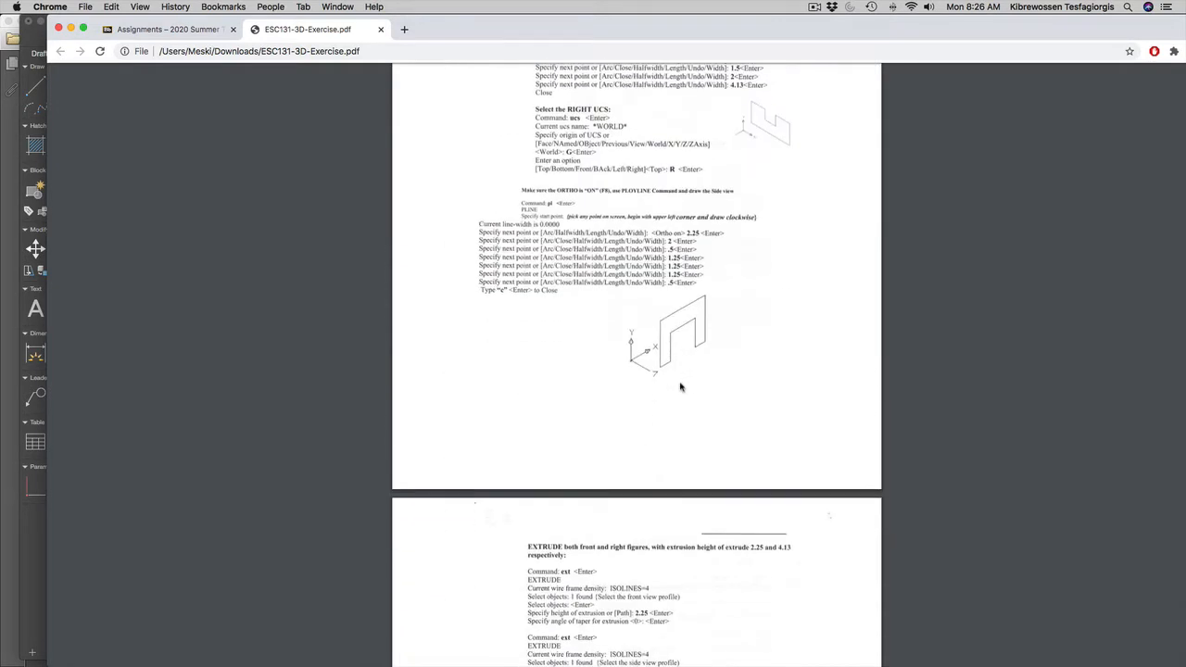
pyautogui.scroll(-7, 702, 344)
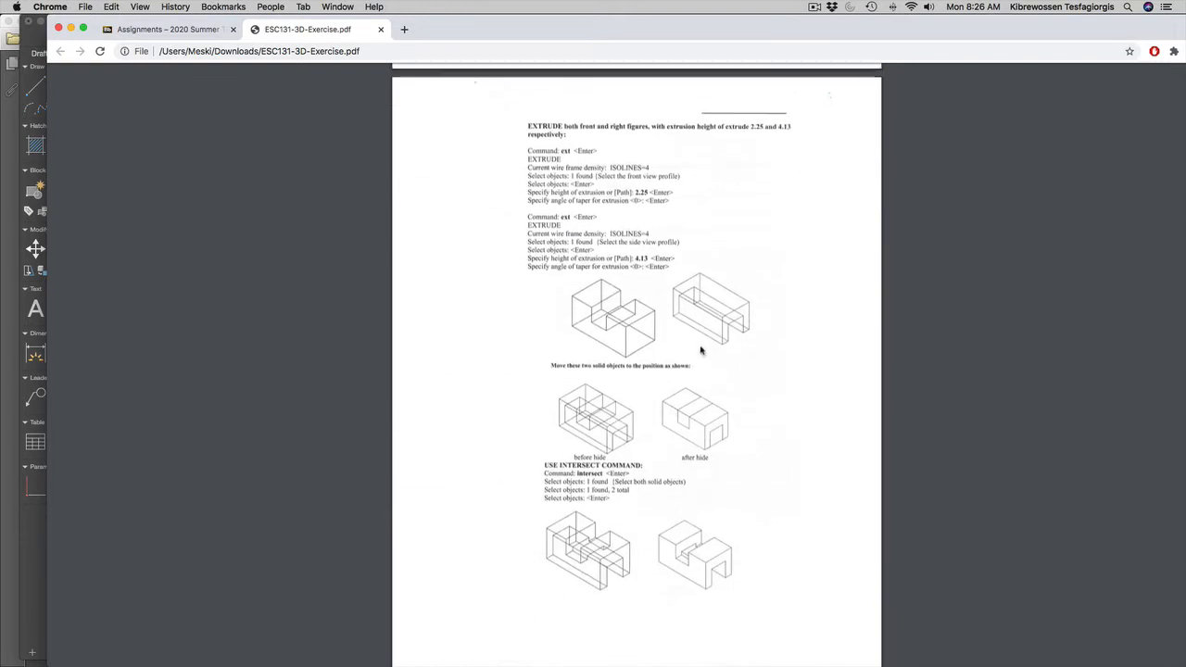
pyautogui.scroll(-1, 676, 454)
pyautogui.scroll(-8, 672, 450)
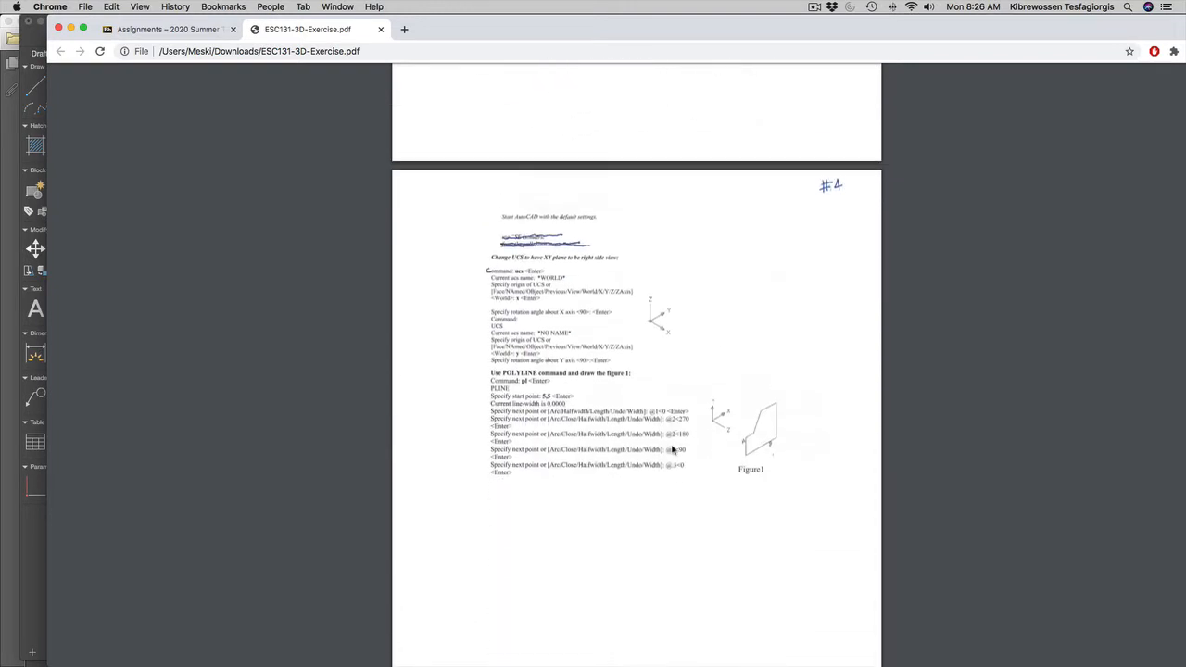
pyautogui.scroll(4, 694, 368)
pyautogui.scroll(-5, 693, 368)
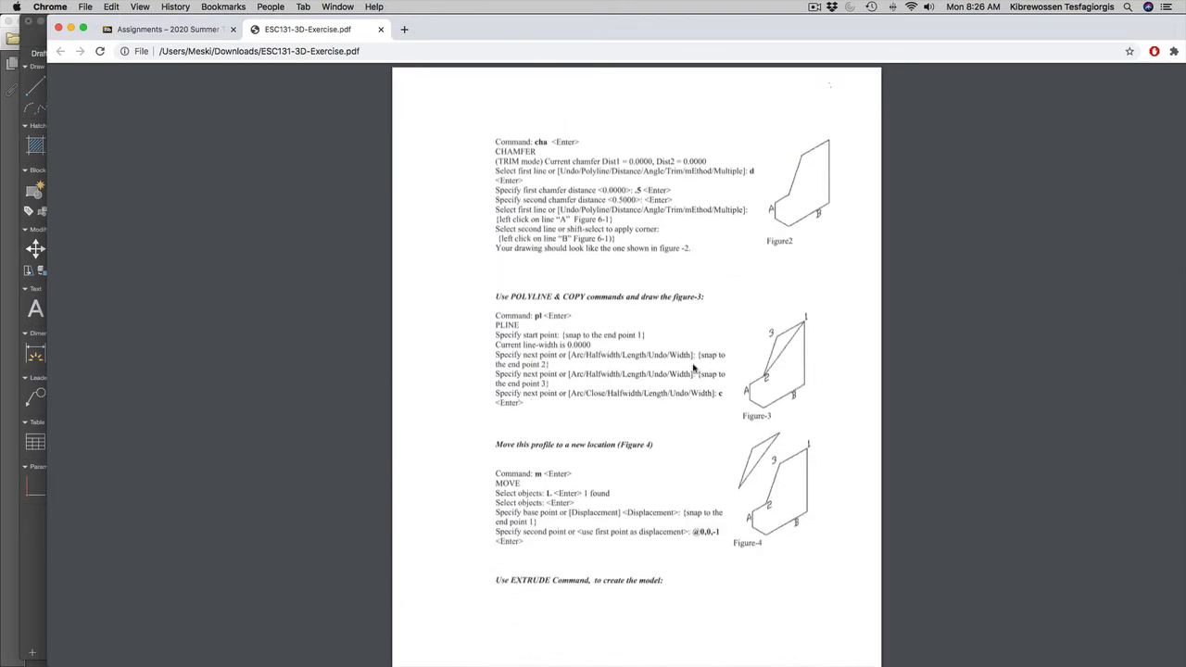
pyautogui.scroll(1, 704, 380)
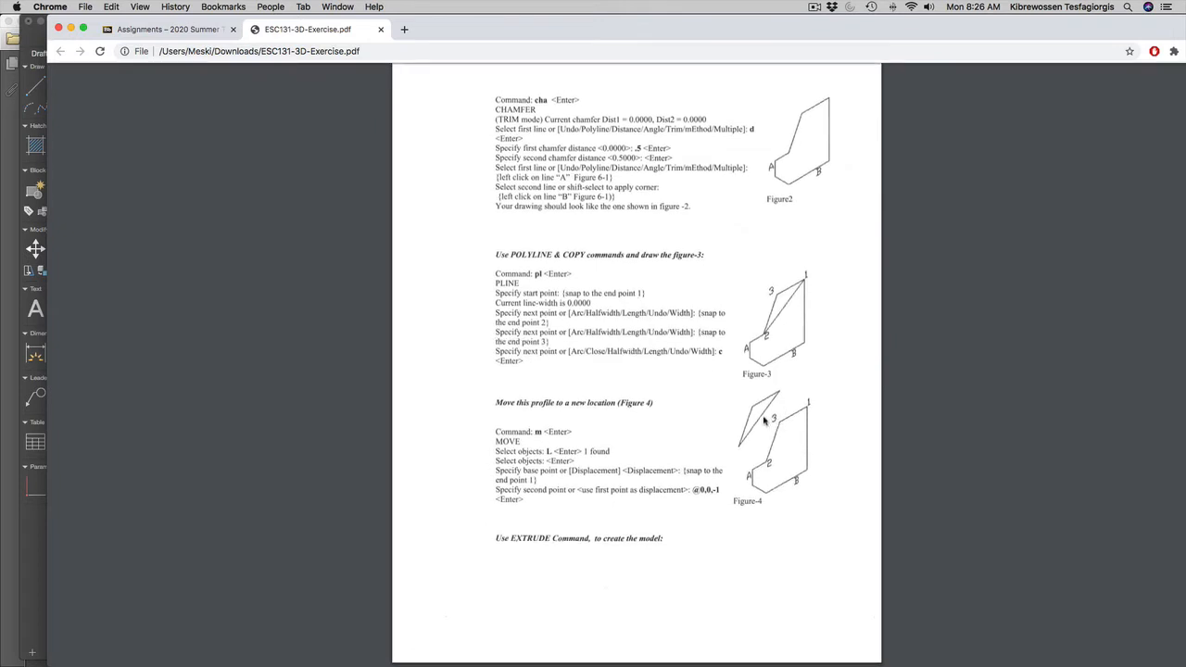
pyautogui.scroll(1, 766, 394)
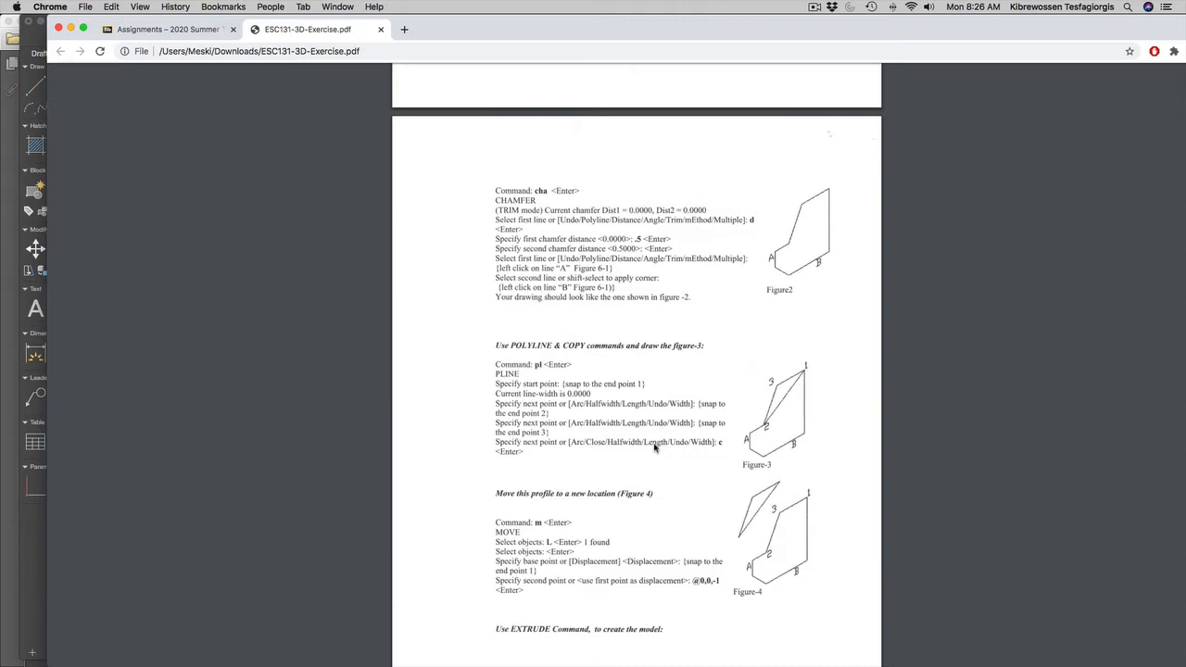
# Step: Switch to Adobe Reader and minimize its window with the second copy of ESC131-3D-Exercise.pdf
pyautogui.hotkey('ctrl', 'Up')
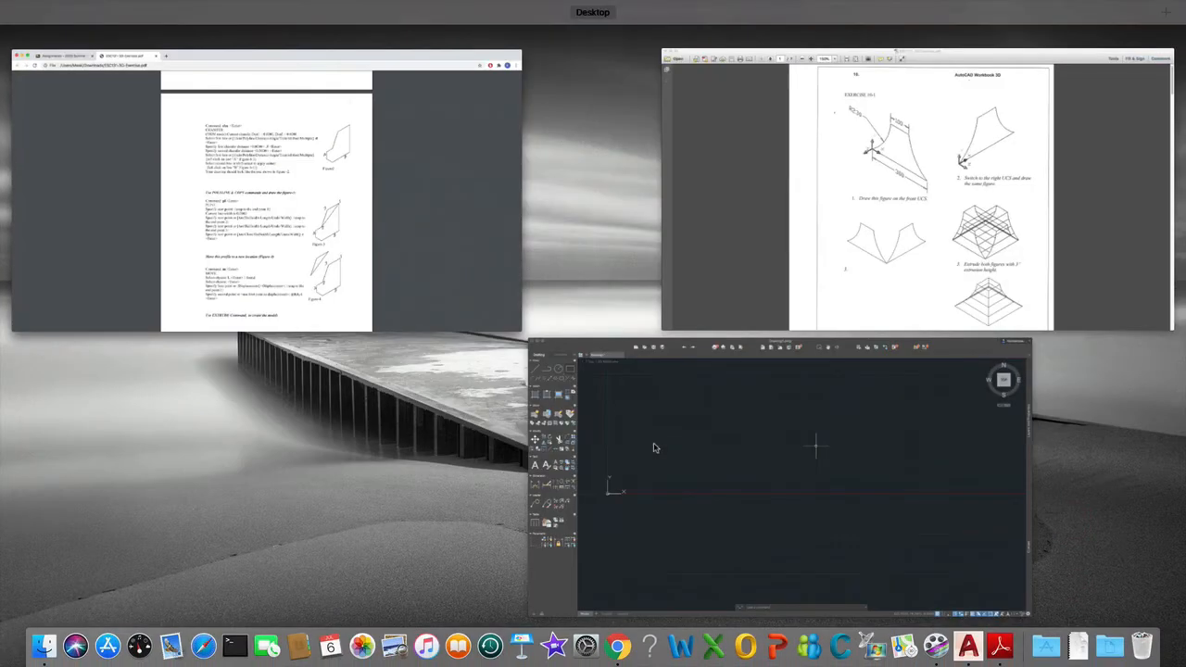
pyautogui.click(684, 181)
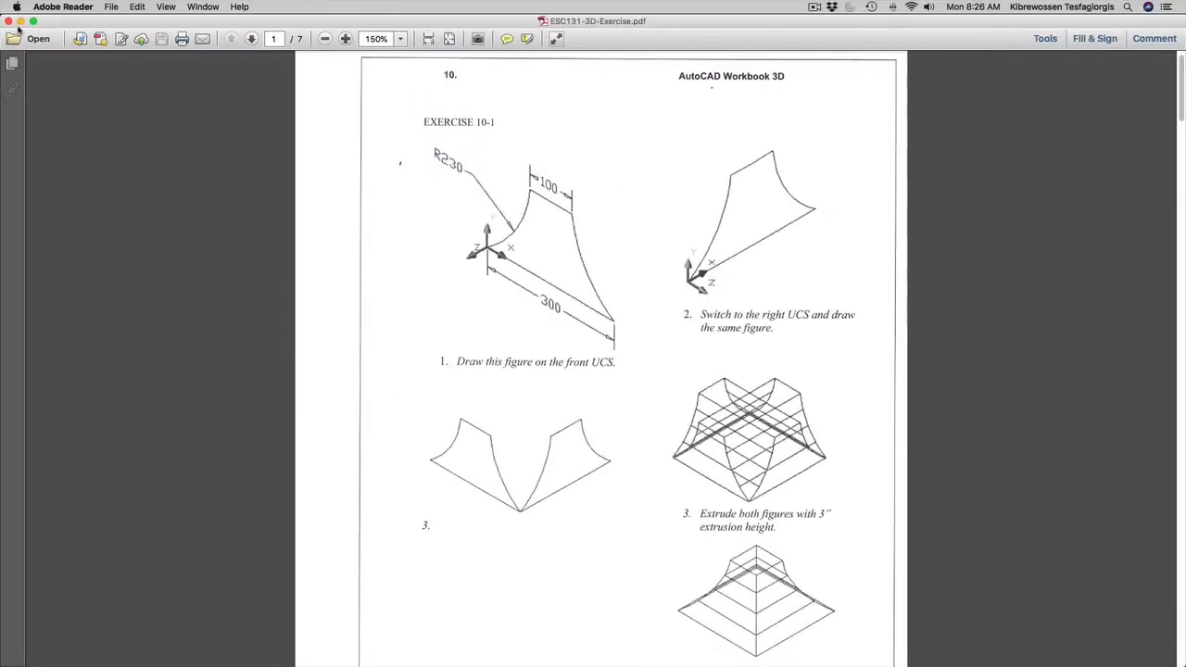
pyautogui.click(20, 20)
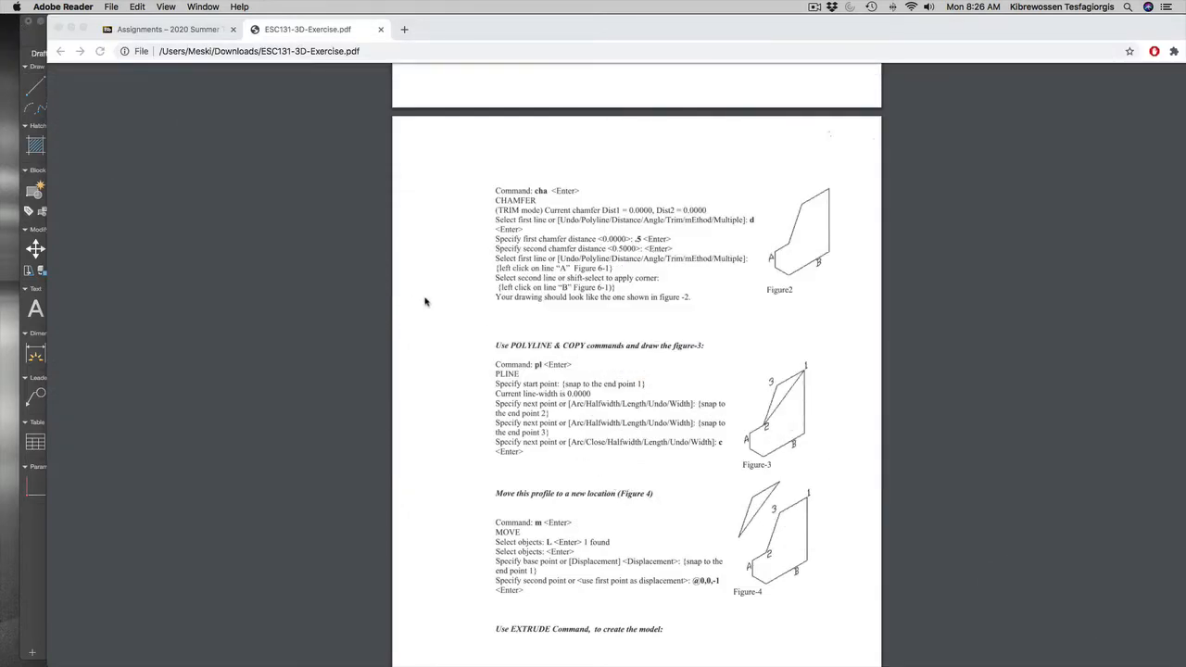
# Step: Return to the first page of the exercise PDF to view the Exercise 10-1 figures
pyautogui.scroll(-15, 457, 323)
pyautogui.scroll(15, 458, 323)
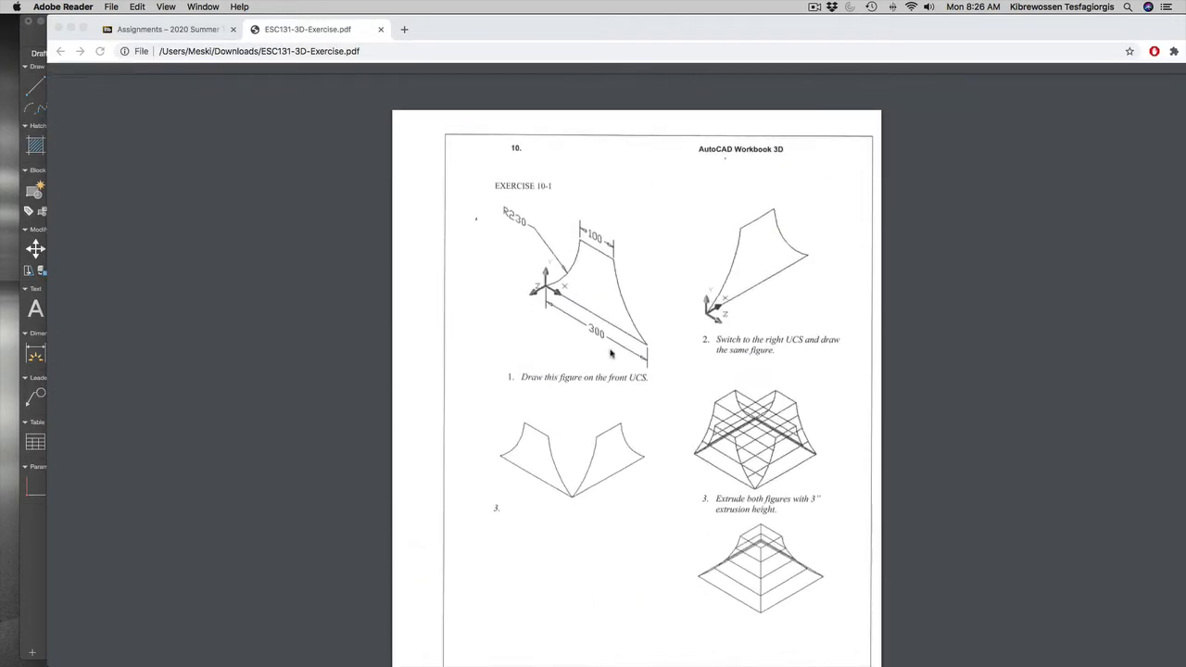
pyautogui.scroll(1, 737, 258)
pyautogui.scroll(-1, 736, 259)
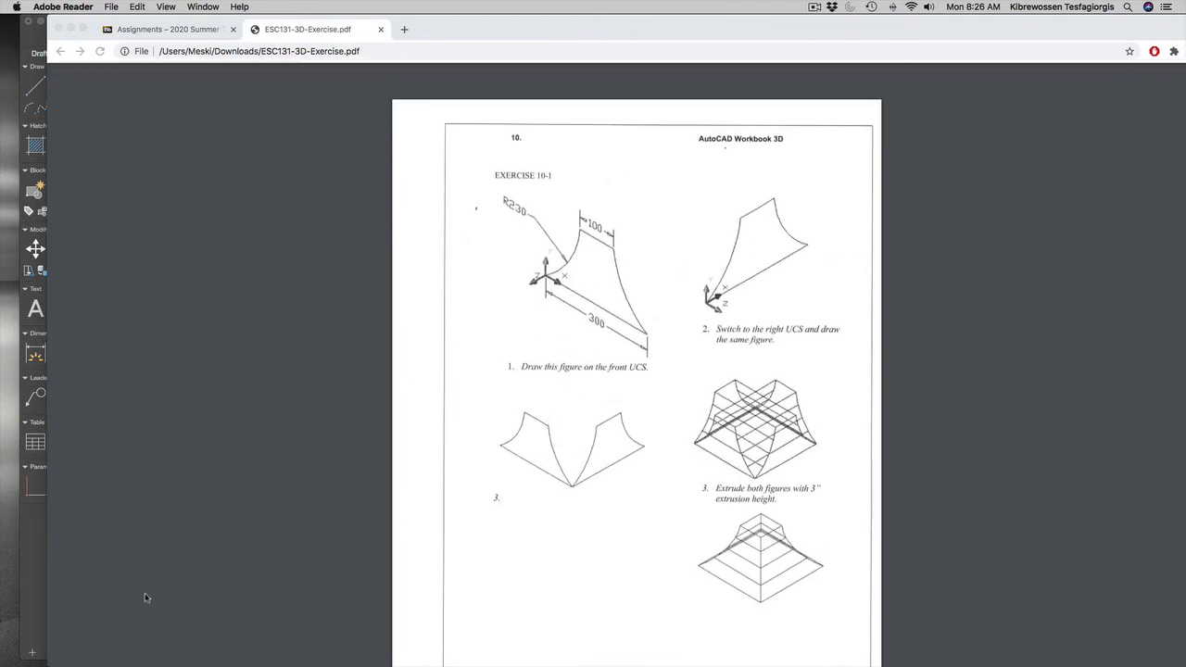
# Step: Switch to AutoCAD and move and widen its window to span the full screen width
pyautogui.click(34, 577)
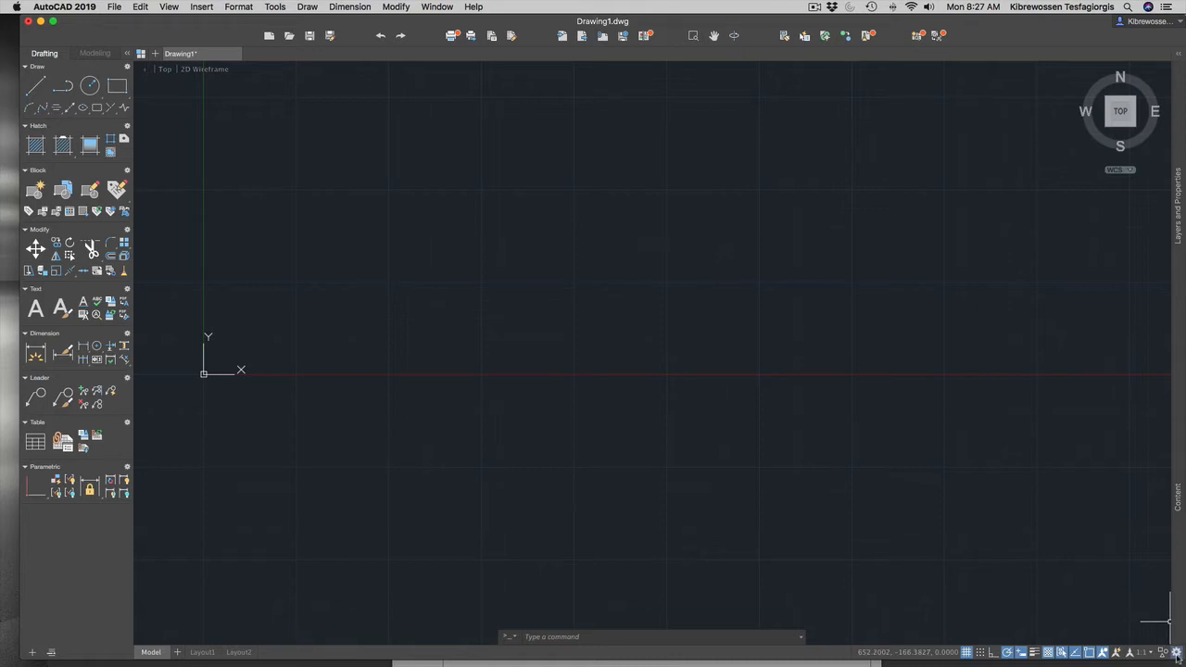
pyautogui.moveTo(213, 23); pyautogui.dragTo(191, 23)
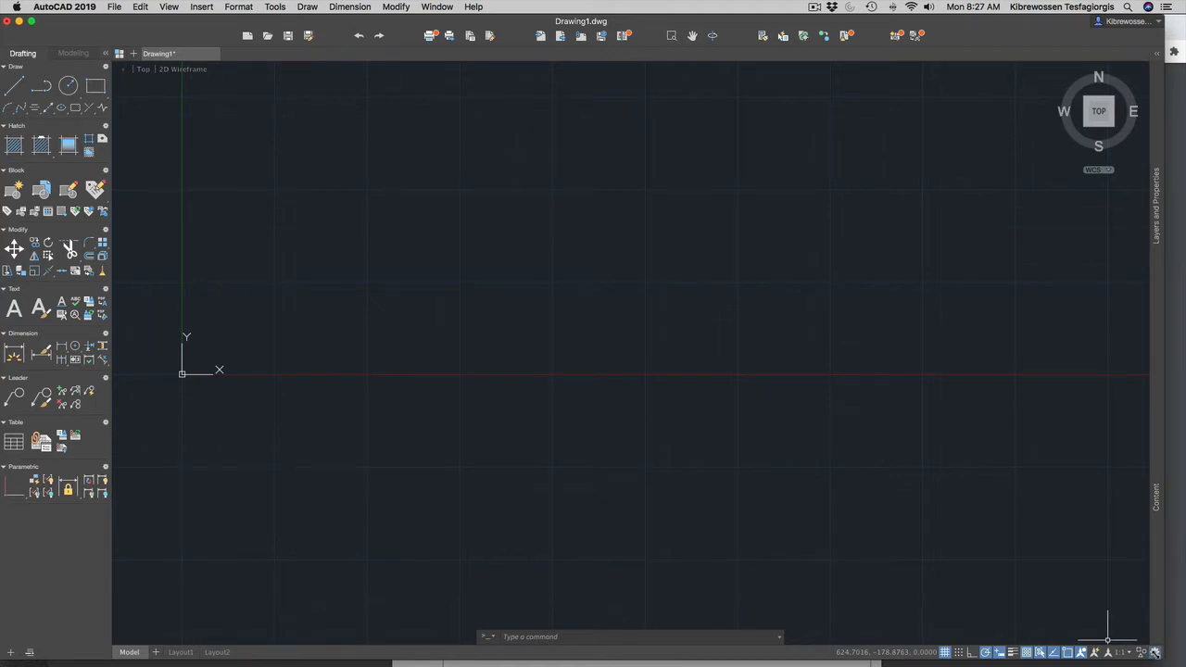
pyautogui.moveTo(1166, 635); pyautogui.dragTo(1181, 633)
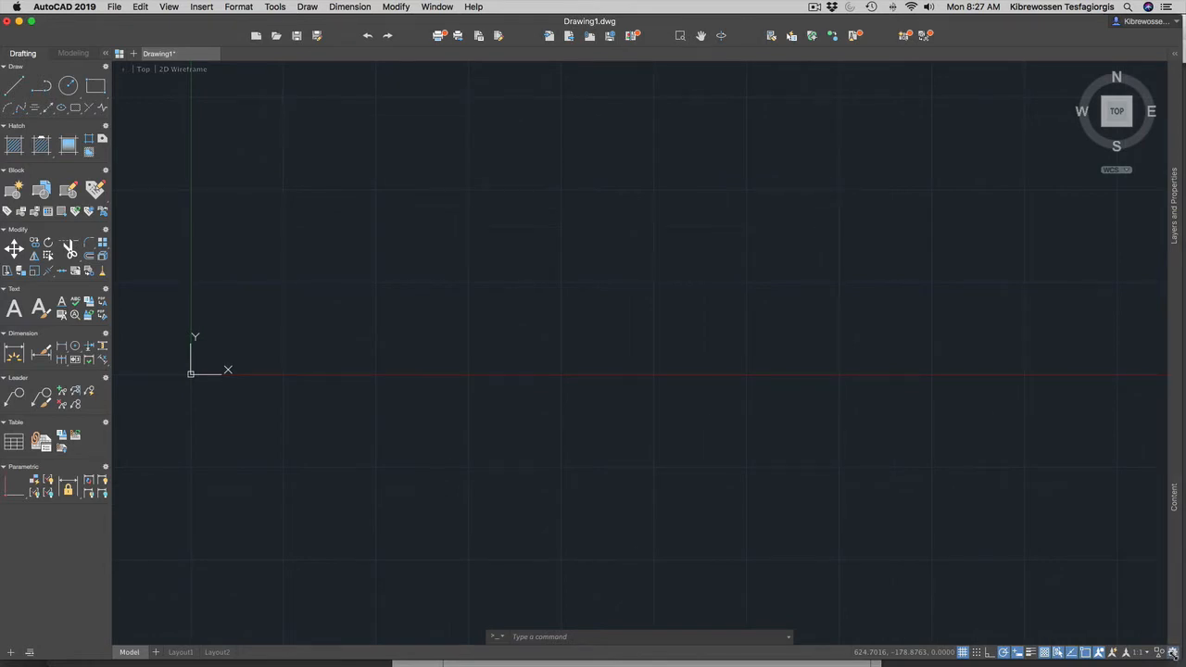
# Step: Check which status bar controls are enabled, and switch the tool set from Drafting to Modeling
pyautogui.click(1172, 653)
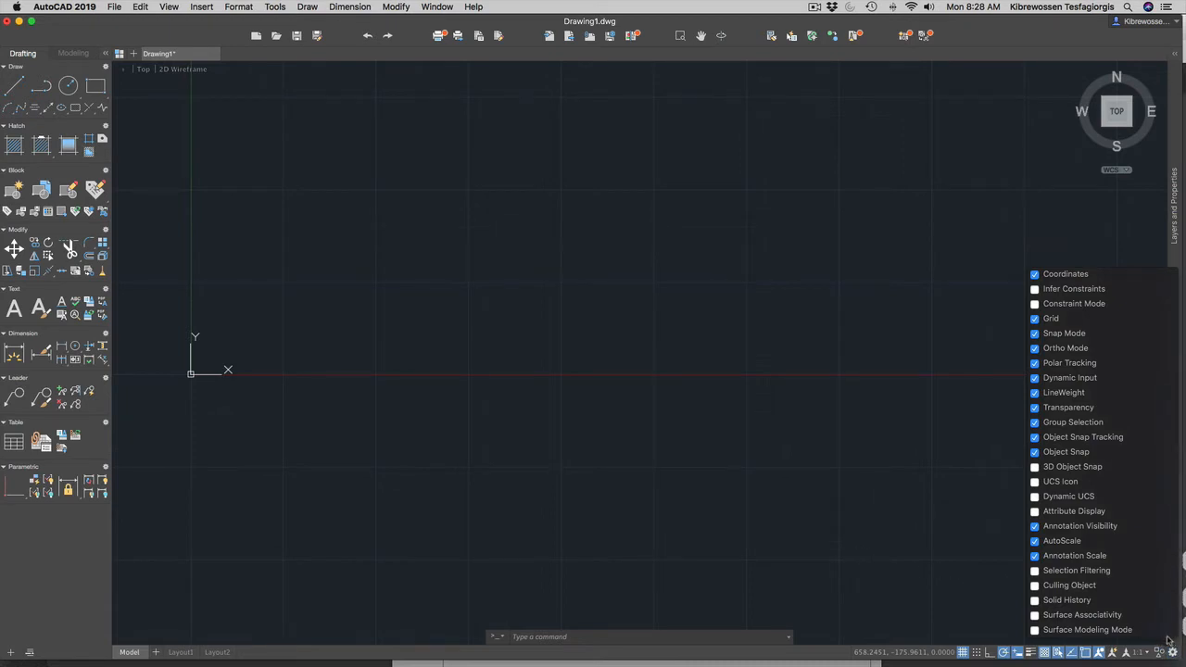
pyautogui.click(845, 574)
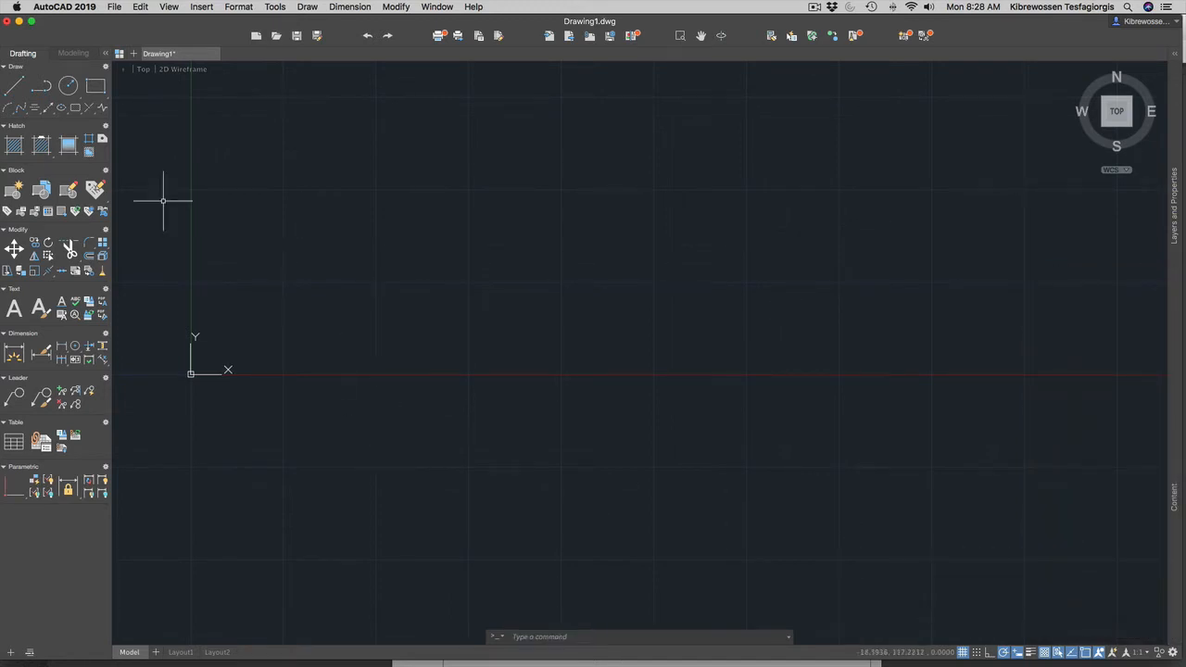
pyautogui.click(74, 54)
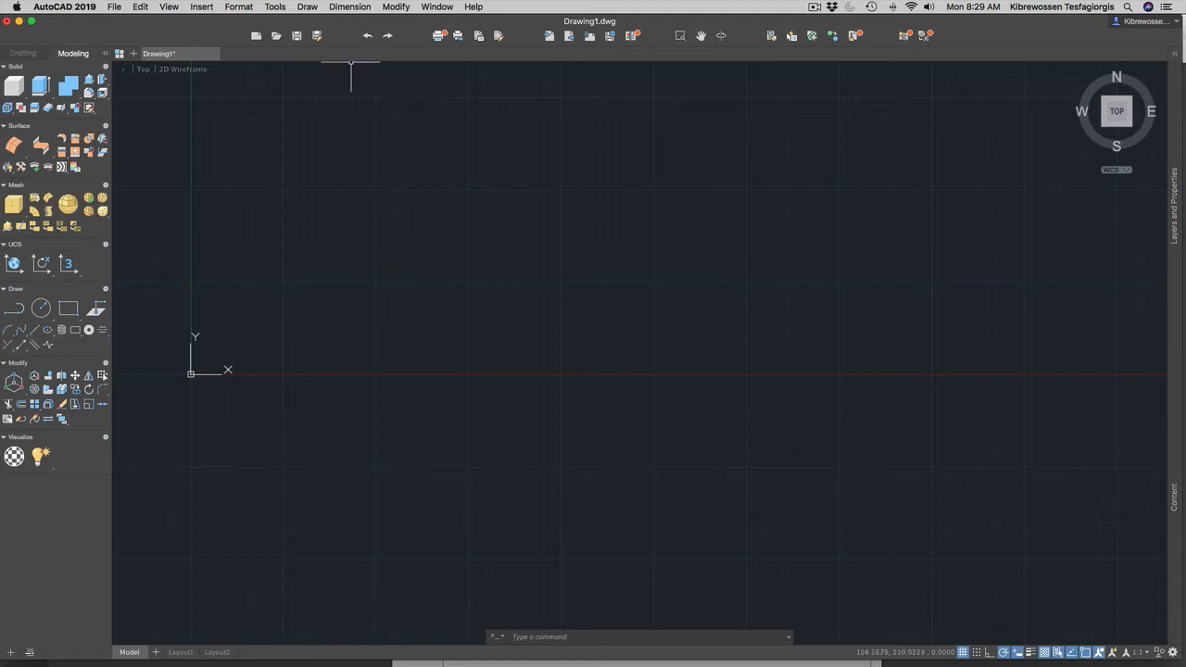
# Step: Review the available preset 3D views, and switch to Chrome to read the Exercise 10-1 drawing and extrusion instructions
pyautogui.click(171, 9)
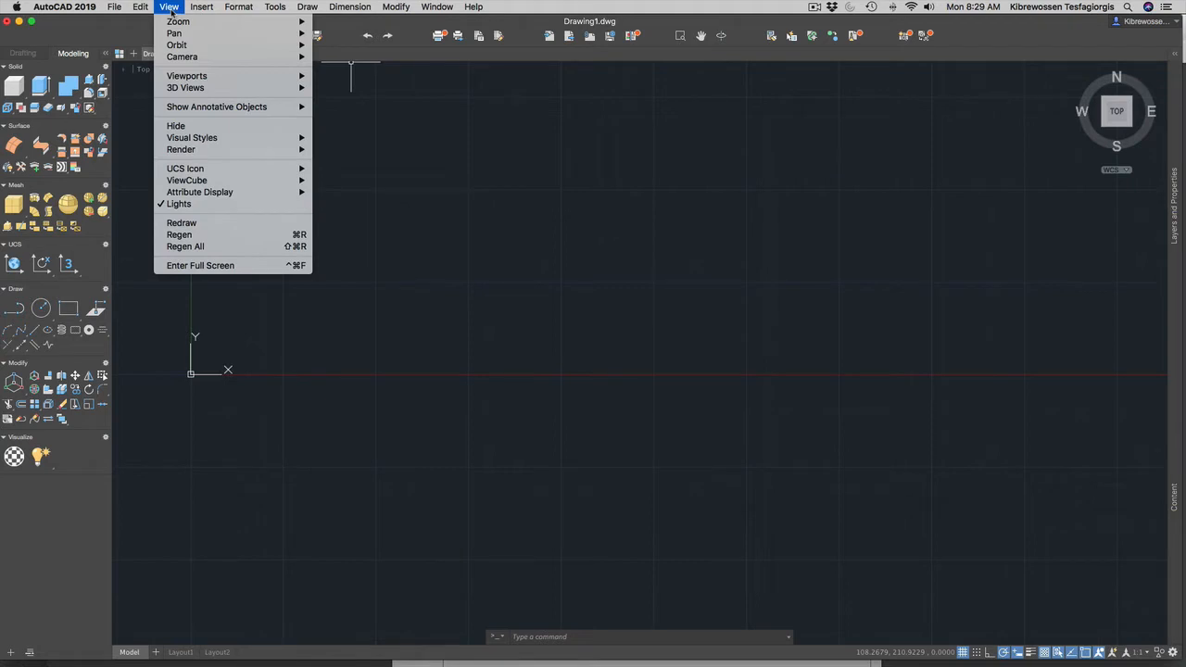
pyautogui.moveTo(204, 92)
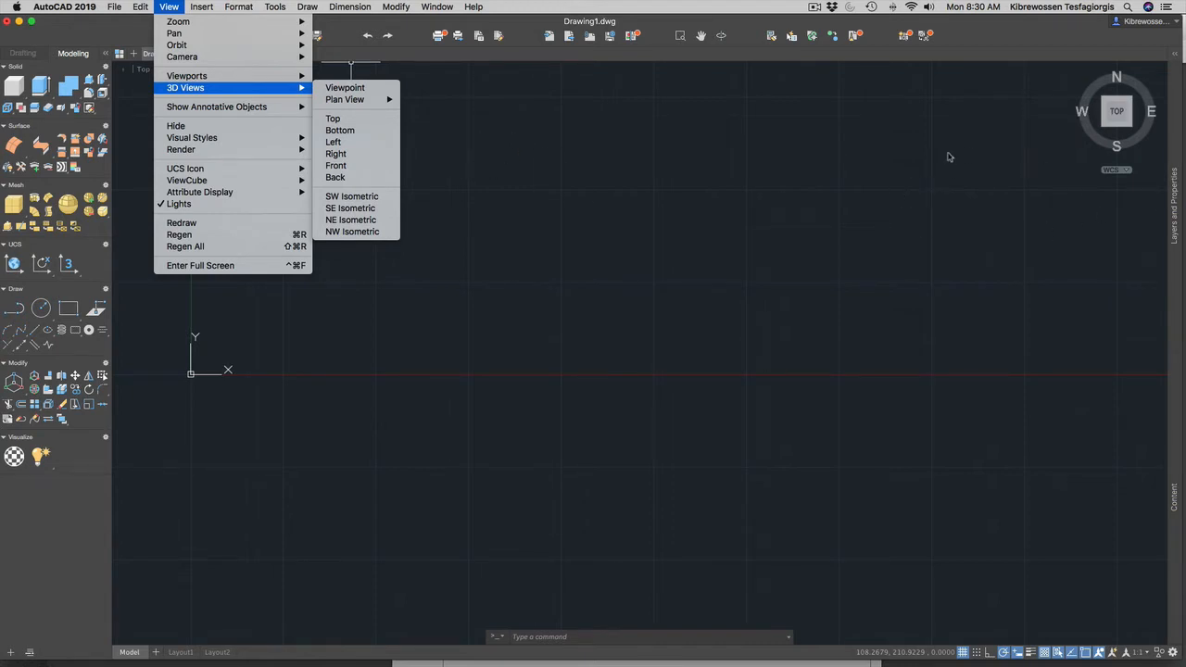
pyautogui.hotkey('ctrl', 'Up')
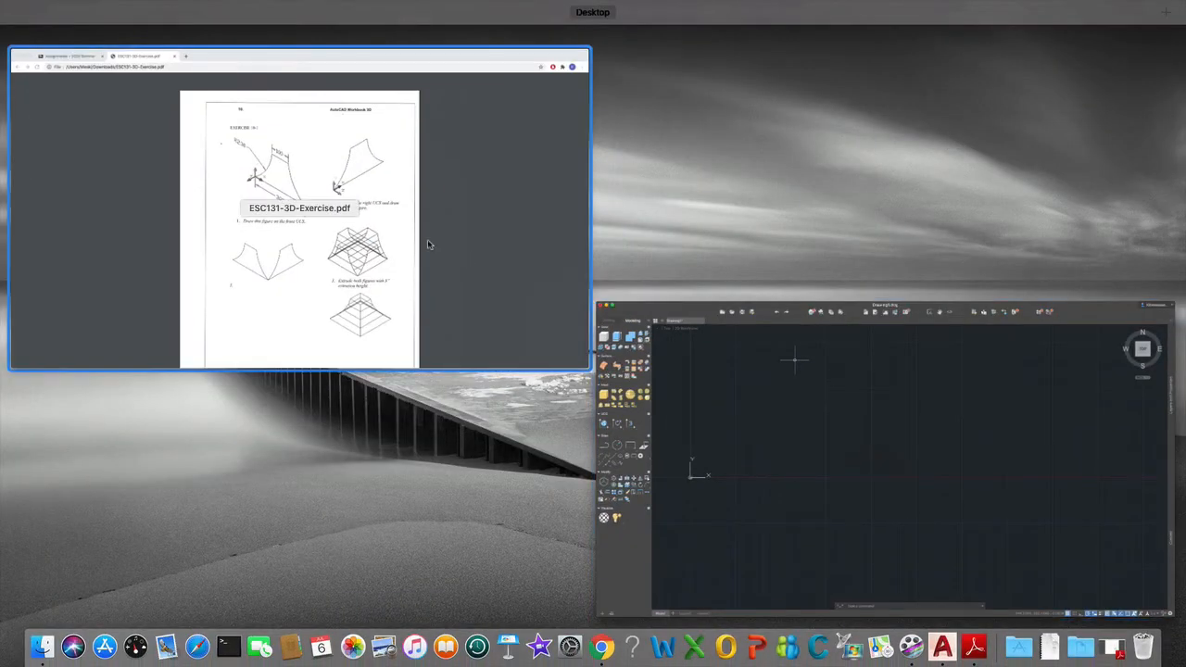
pyautogui.click(399, 252)
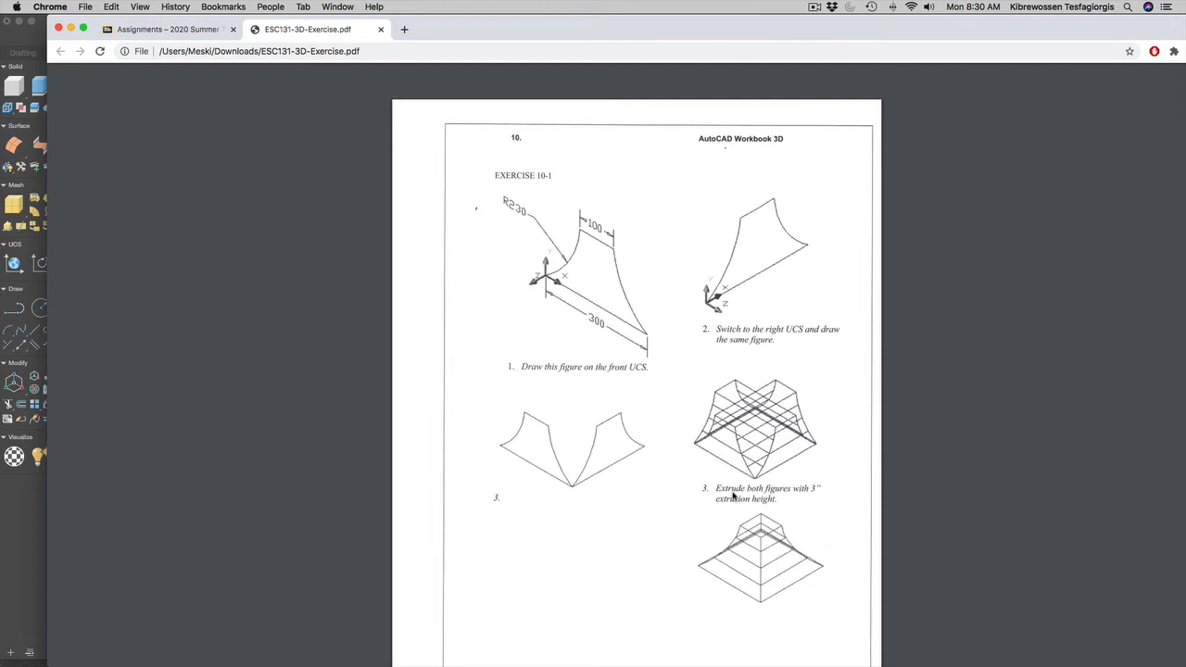
# Step: Switch to AutoCAD and set the drawing to the Front 3D view, with the origin and axes in sight
pyautogui.hotkey('ctrl', 'Up')
pyautogui.click(845, 366)
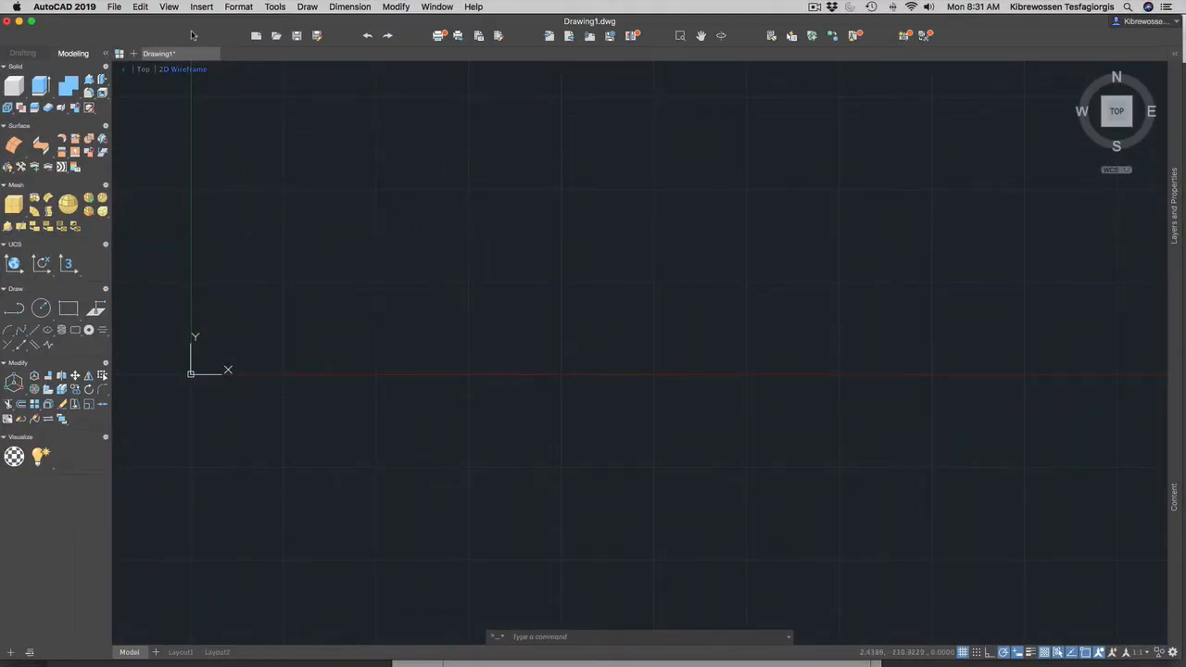
pyautogui.click(144, 7)
pyautogui.moveTo(168, 6)
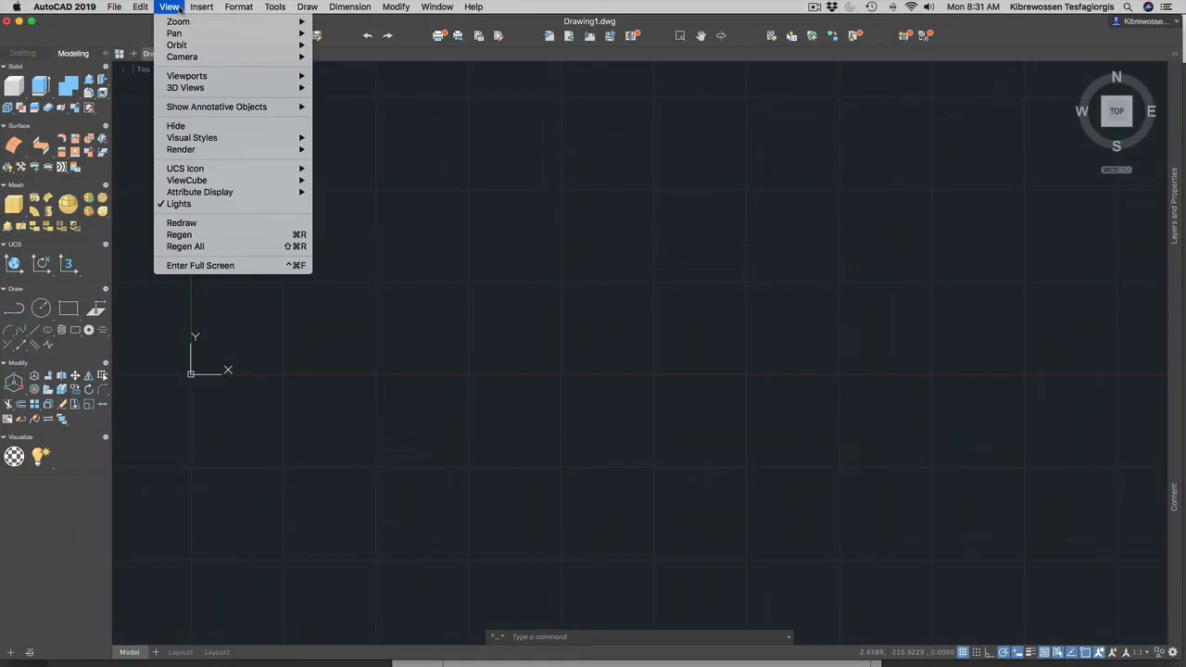
pyautogui.moveTo(236, 89)
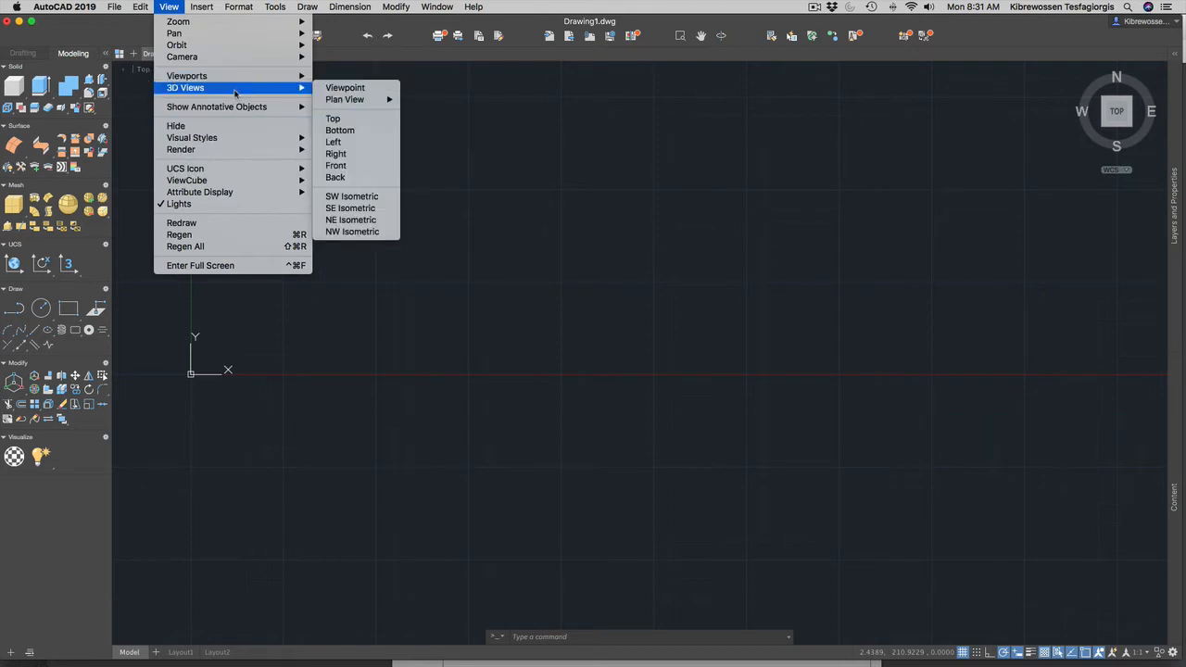
pyautogui.click(350, 171)
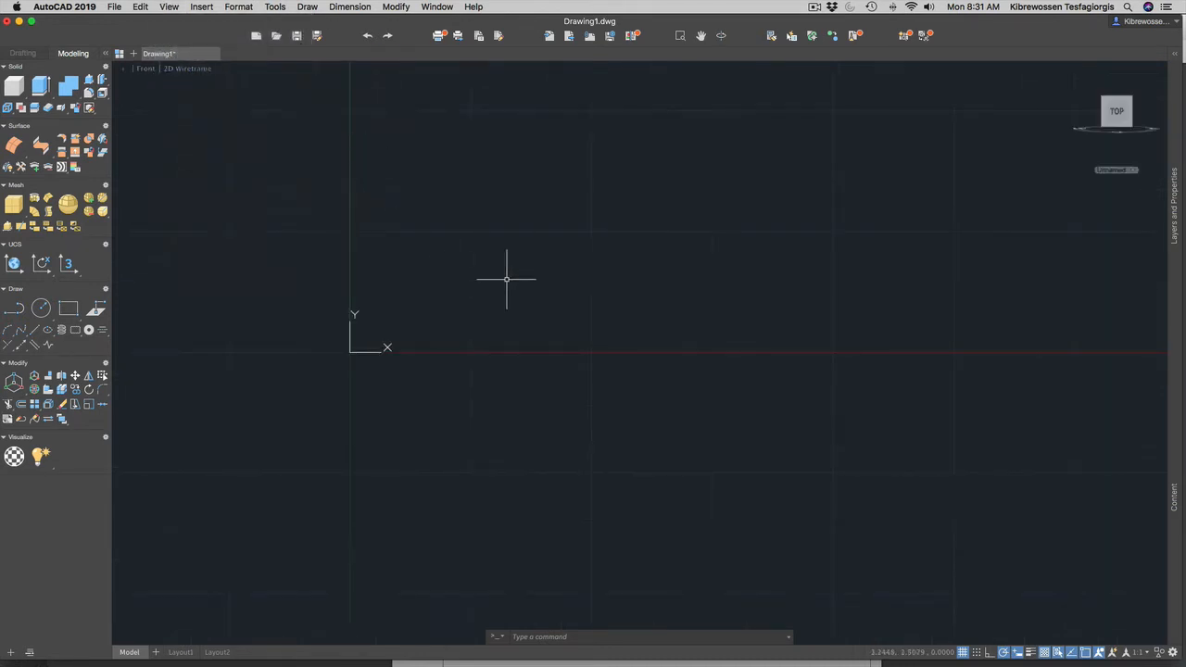
pyautogui.scroll(-2, 701, 260)
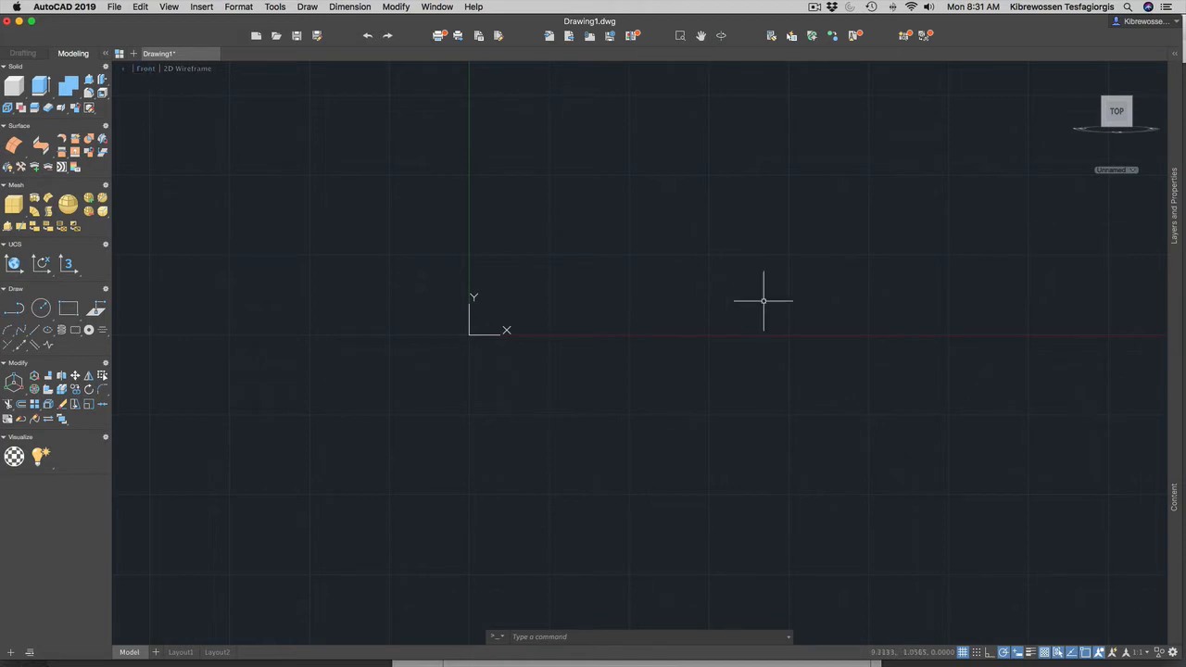
pyautogui.scroll(5, 1018, 218)
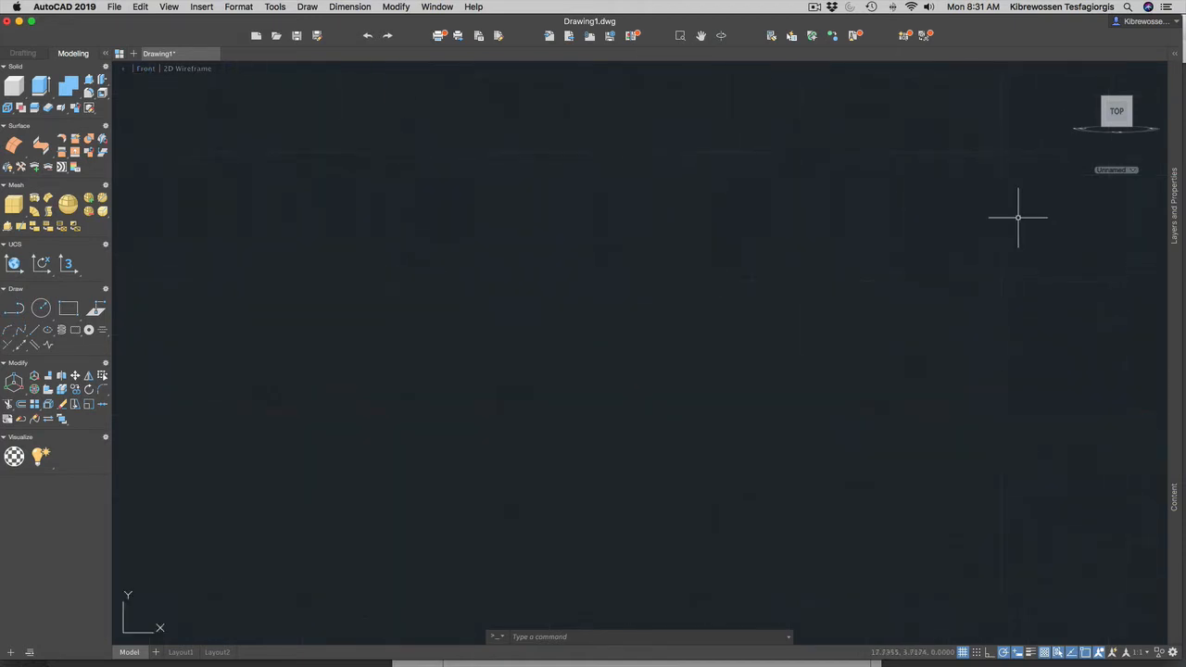
pyautogui.scroll(-3, 1018, 218)
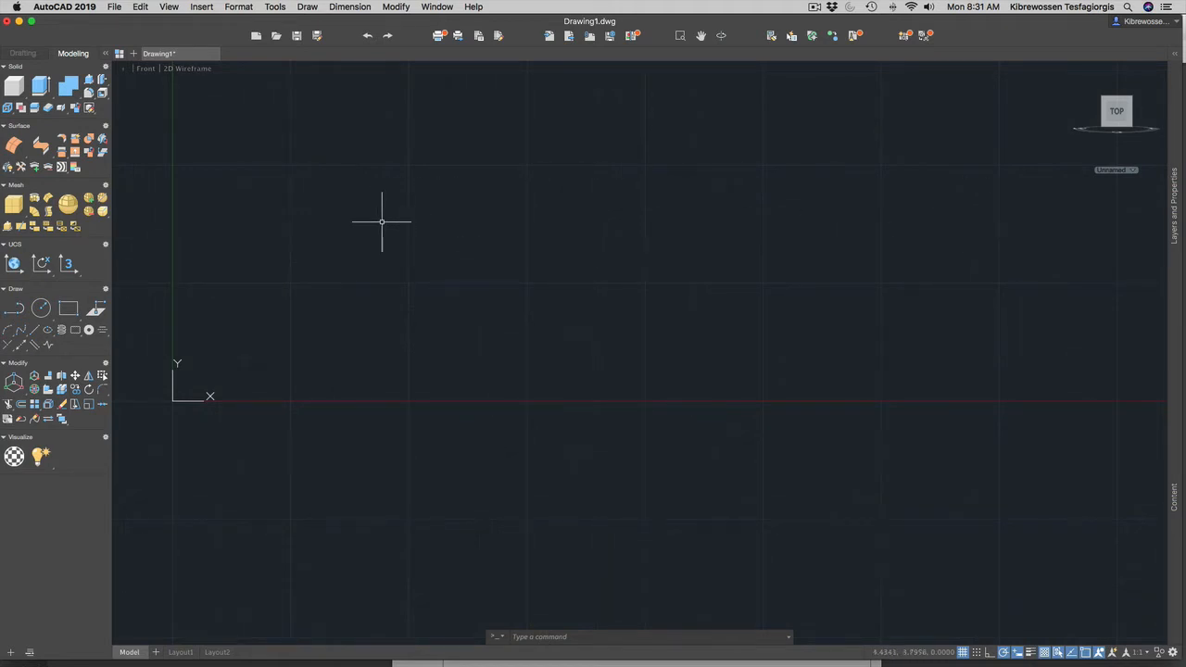
# Step: Draw a horizontal polyline 100 units long just above the X axis, starting at about (6.1, 3.9)
pyautogui.write('pl')
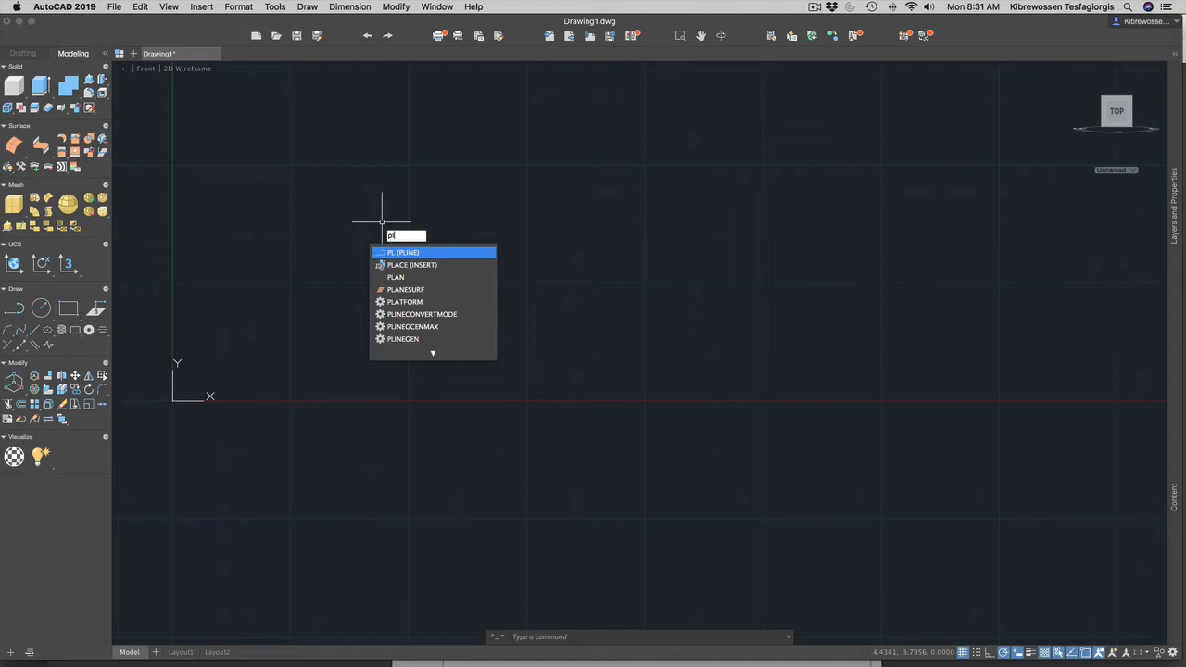
pyautogui.press('Return')
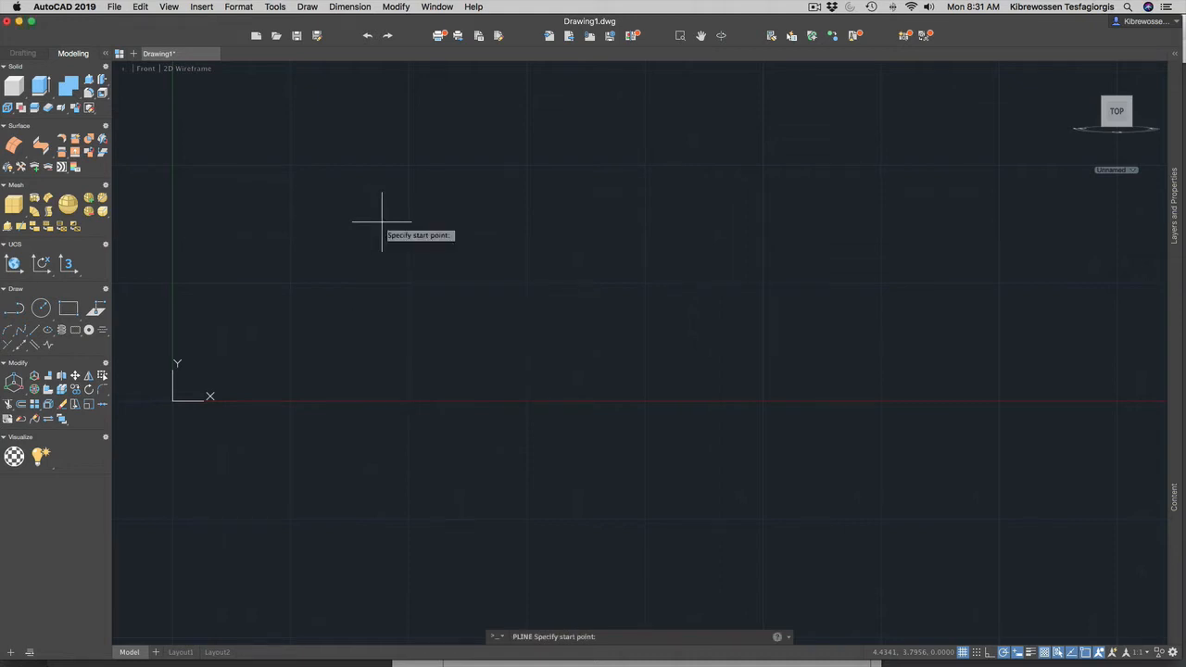
pyautogui.click(459, 218)
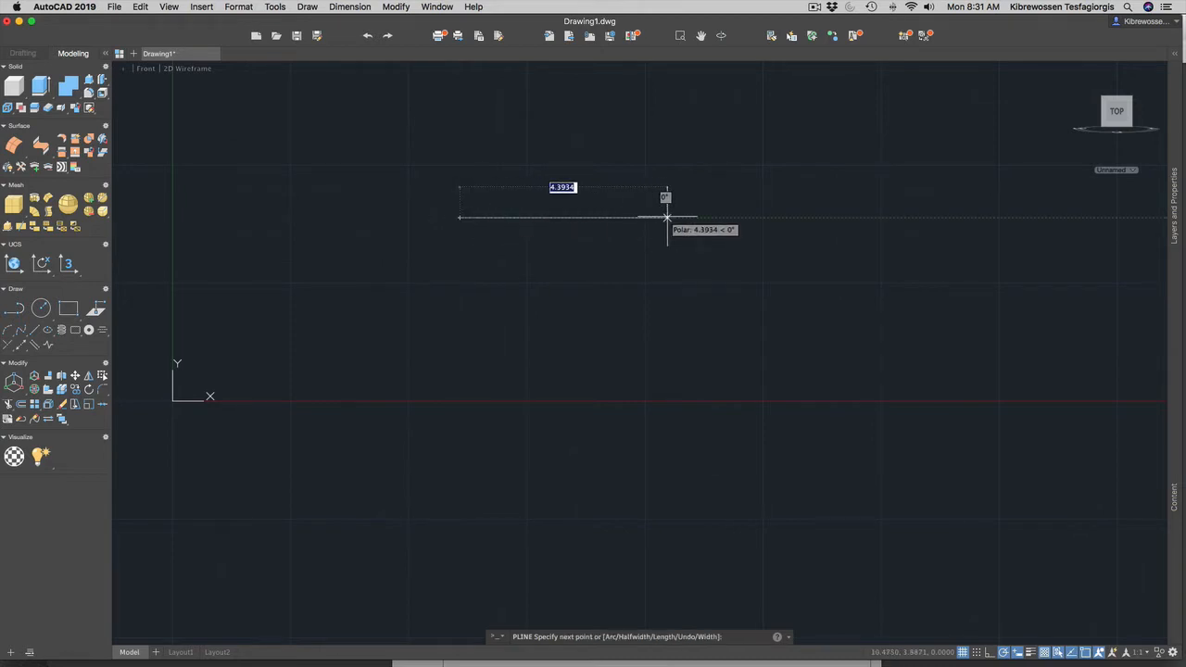
pyautogui.write('100')
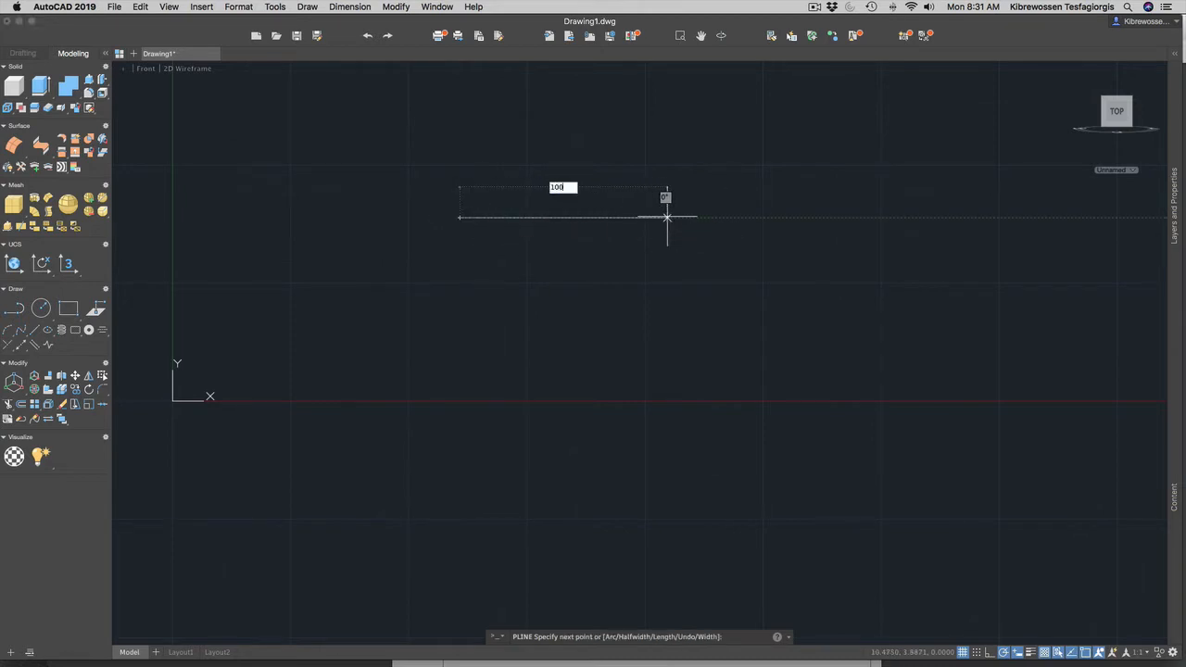
pyautogui.press('Return')
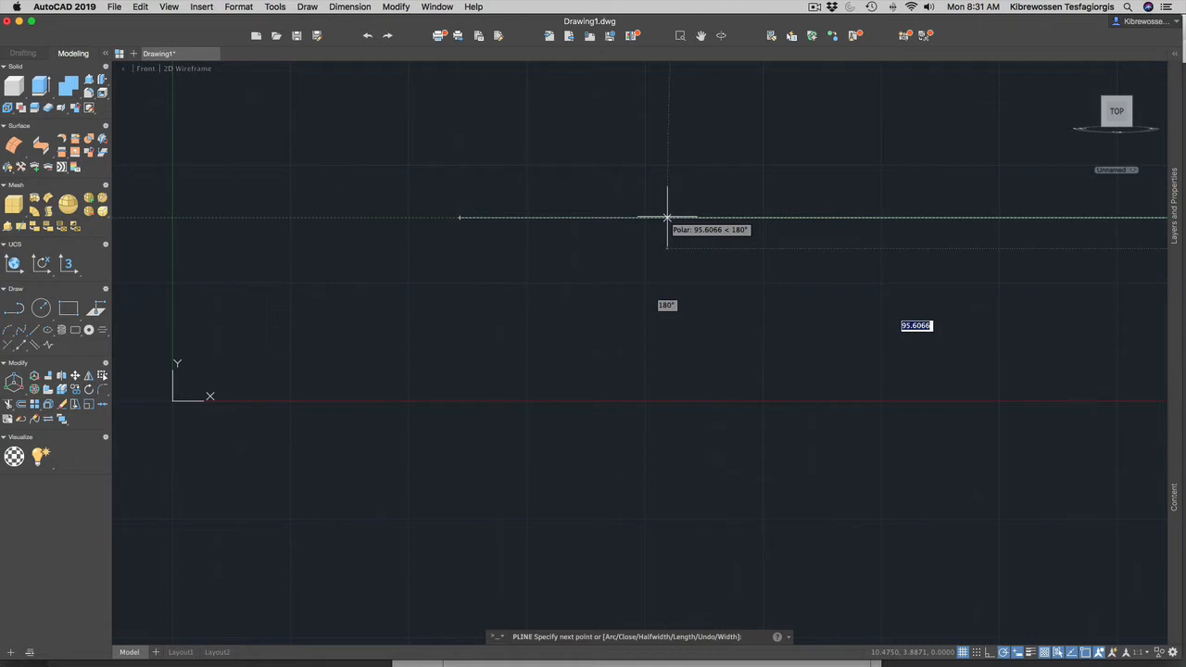
pyautogui.press('Return')
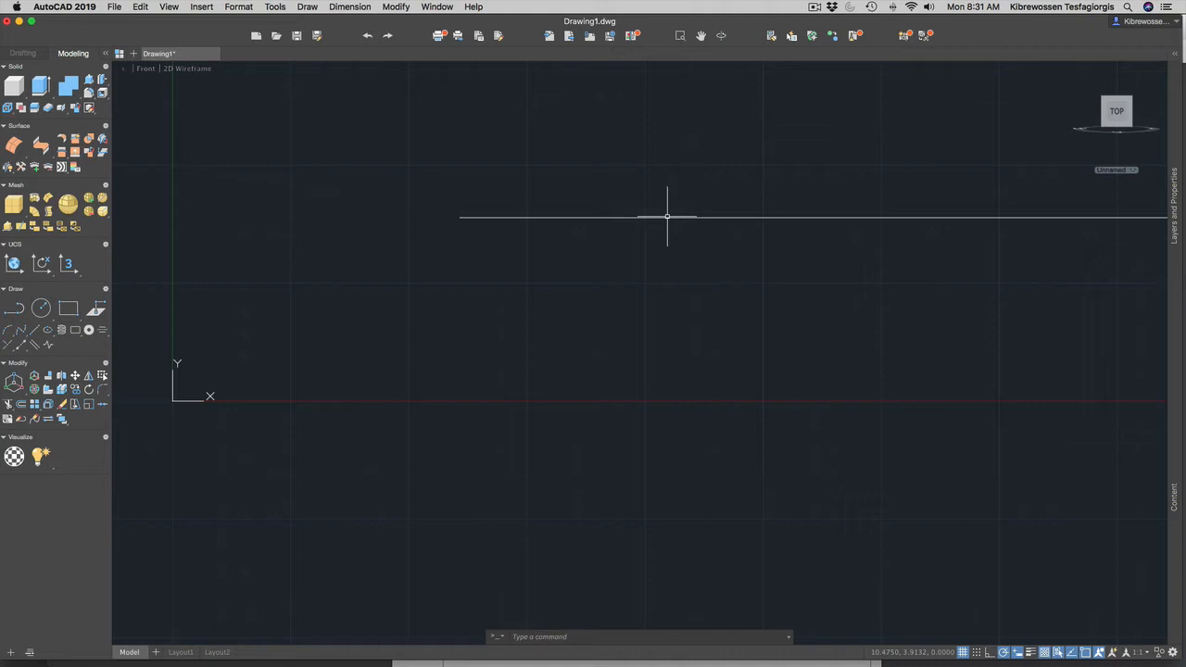
# Step: Offset the 100-unit horizontal line by 230 units to the side below it
pyautogui.write('z')
pyautogui.press('Return')
pyautogui.write('e')
pyautogui.press('Return')
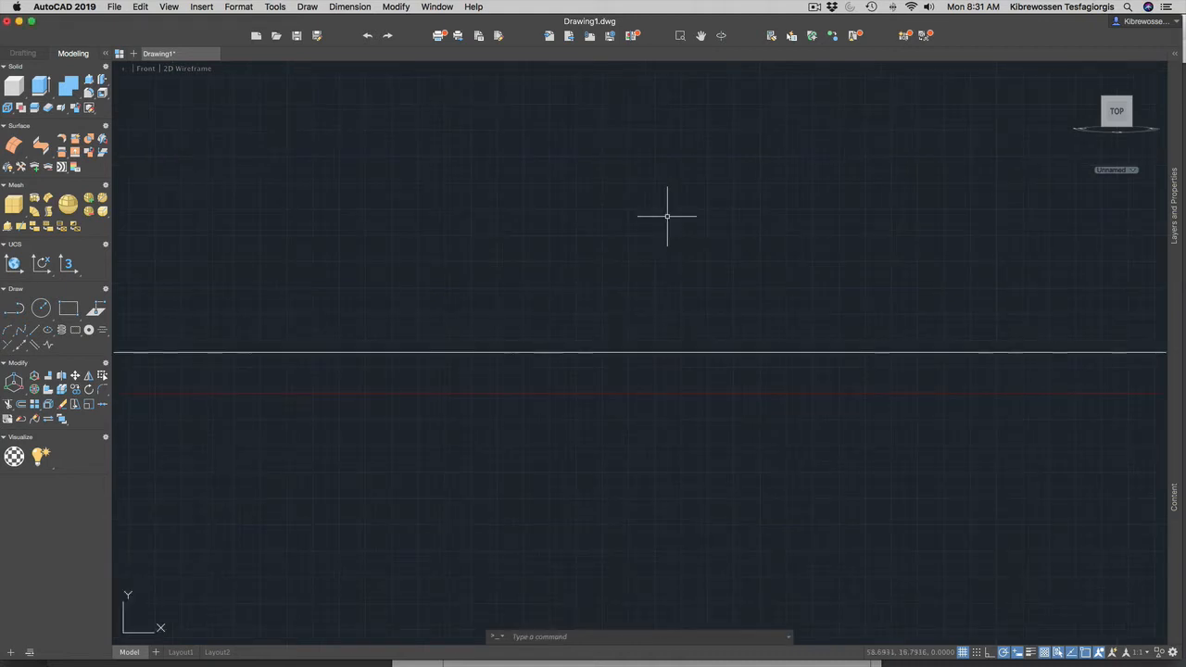
pyautogui.scroll(-2, 559, 312)
pyautogui.scroll(-3, 559, 312)
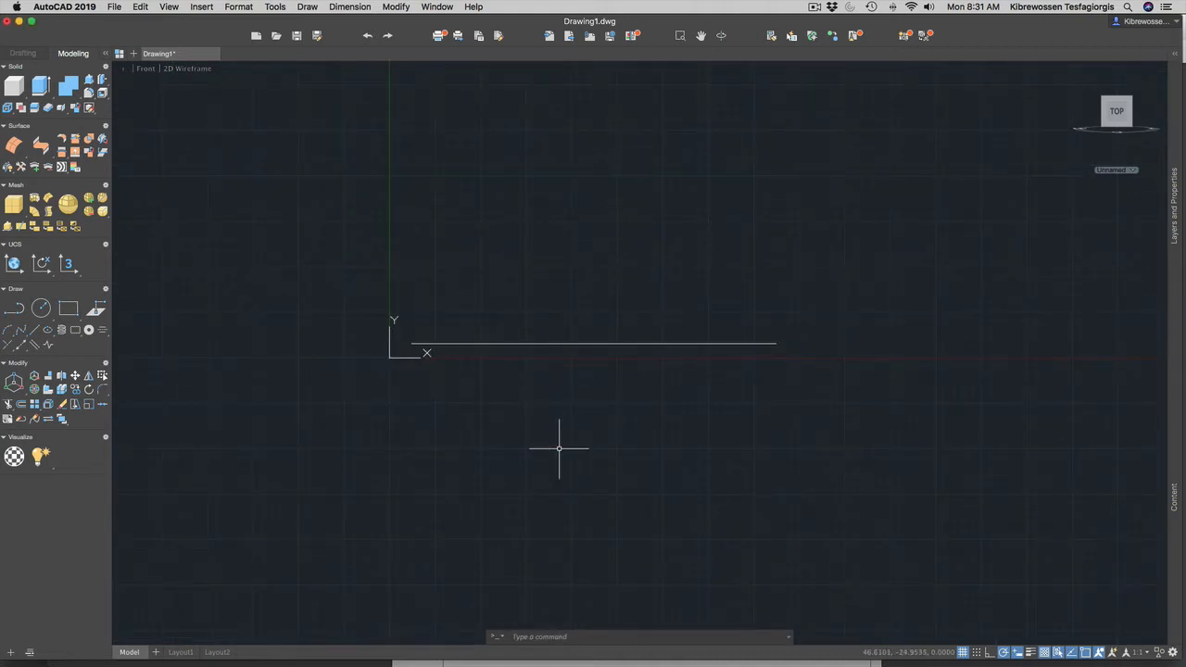
pyautogui.scroll(-1, 559, 449)
pyautogui.scroll(1, 573, 498)
pyautogui.scroll(4, 574, 495)
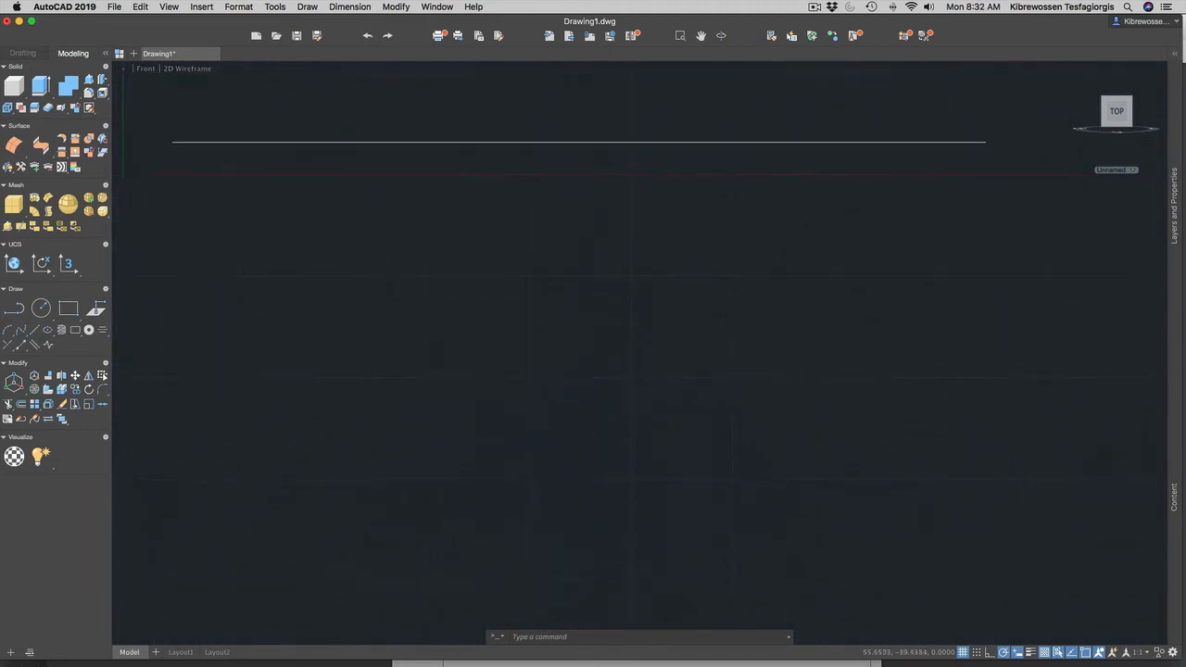
pyautogui.scroll(-1, 575, 494)
pyautogui.scroll(-2, 575, 494)
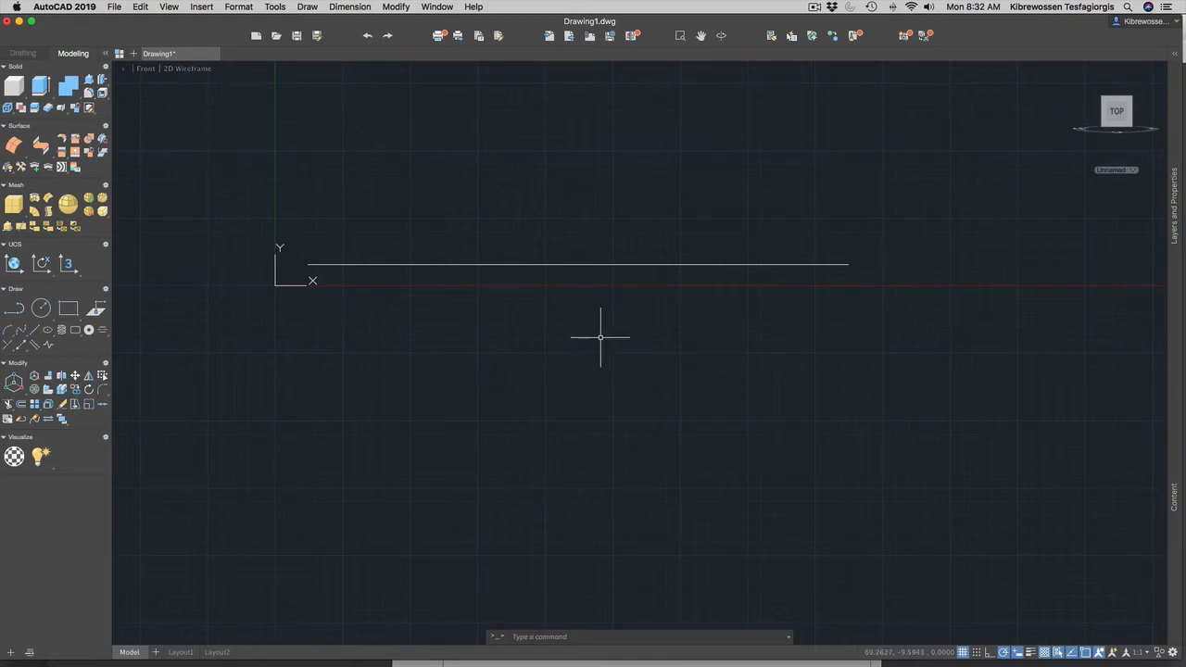
pyautogui.write('o')
pyautogui.press('Return')
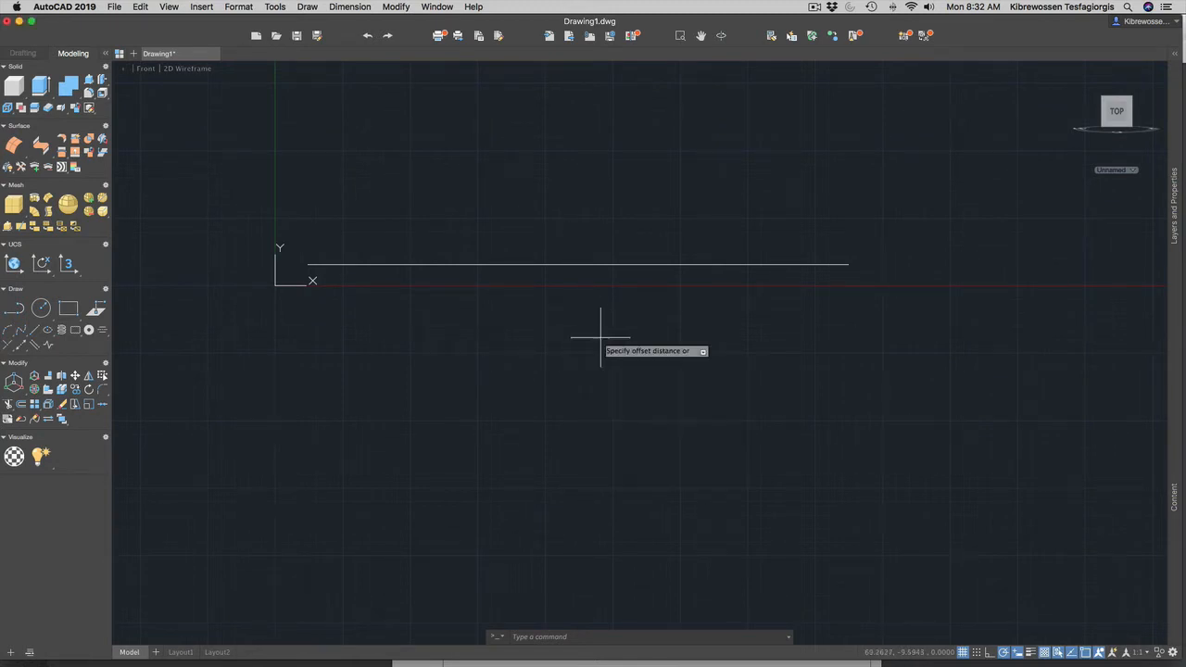
pyautogui.write('230')
pyautogui.press('Return')
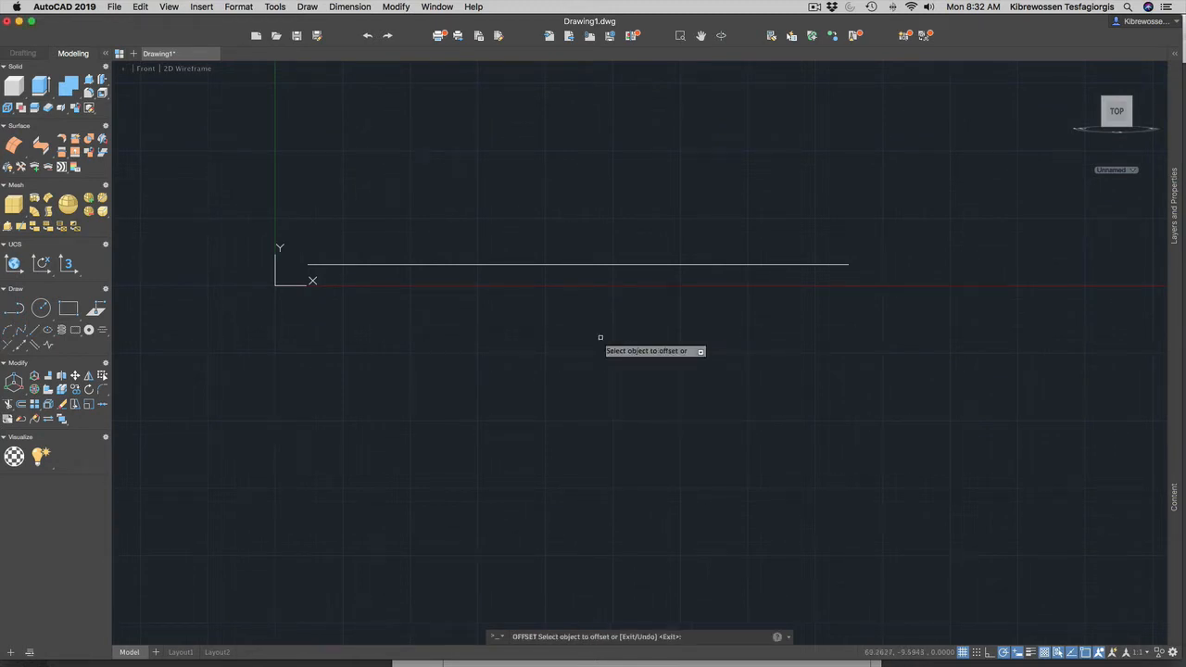
pyautogui.click(572, 264)
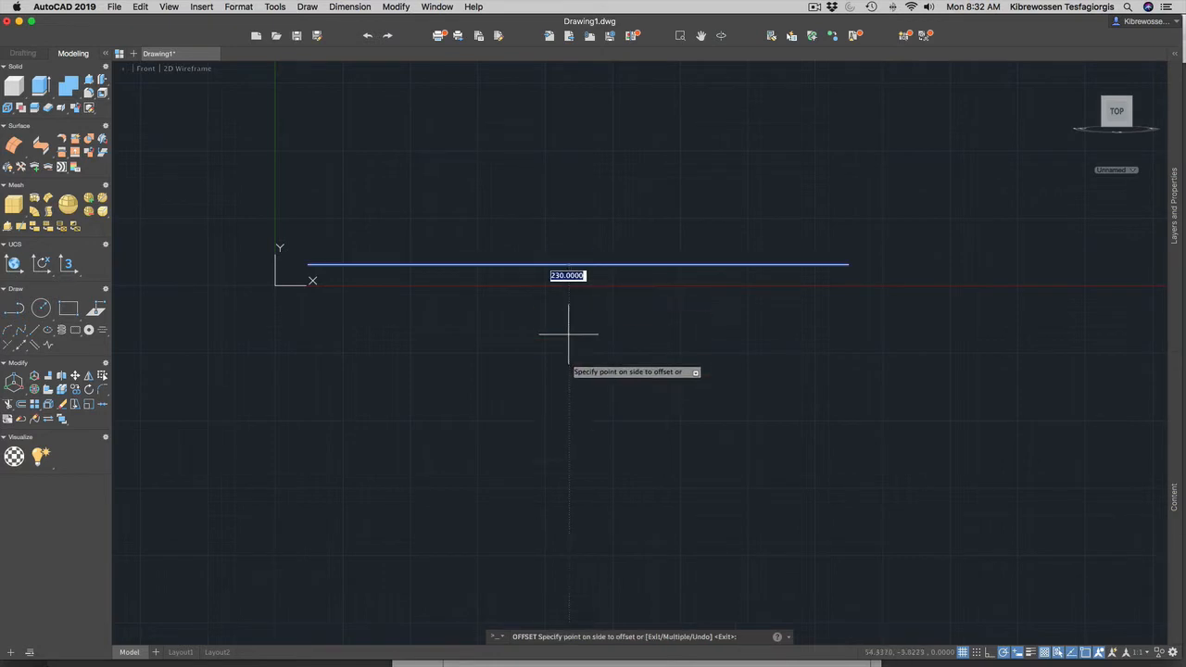
pyautogui.click(653, 536)
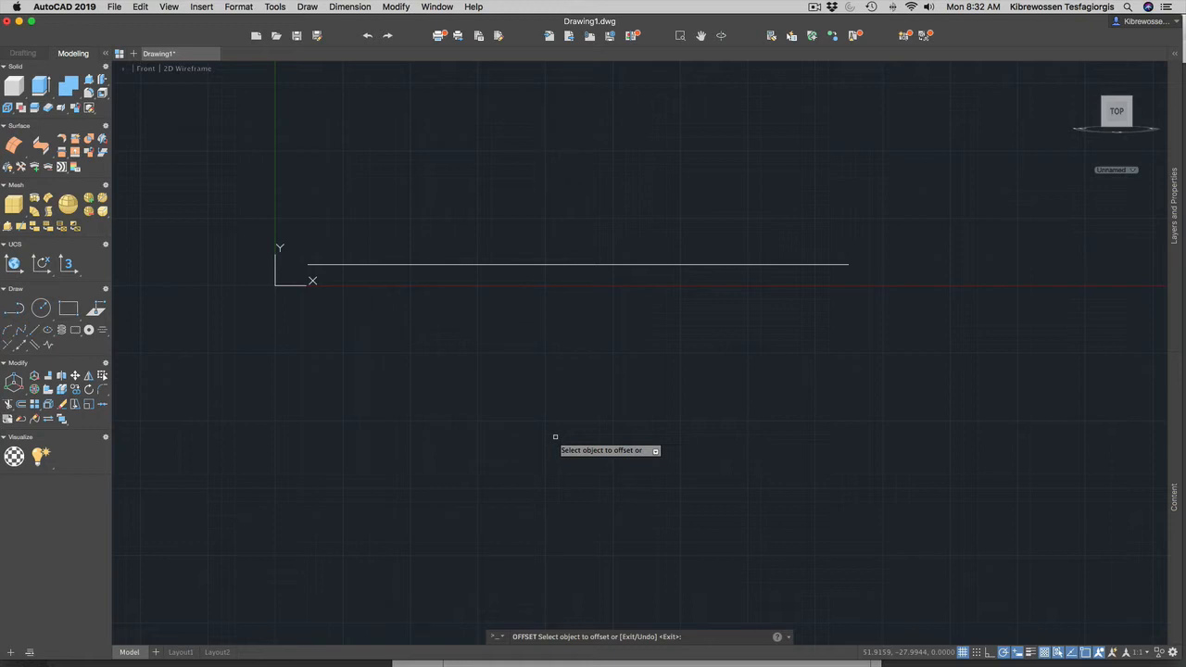
pyautogui.press('Escape')
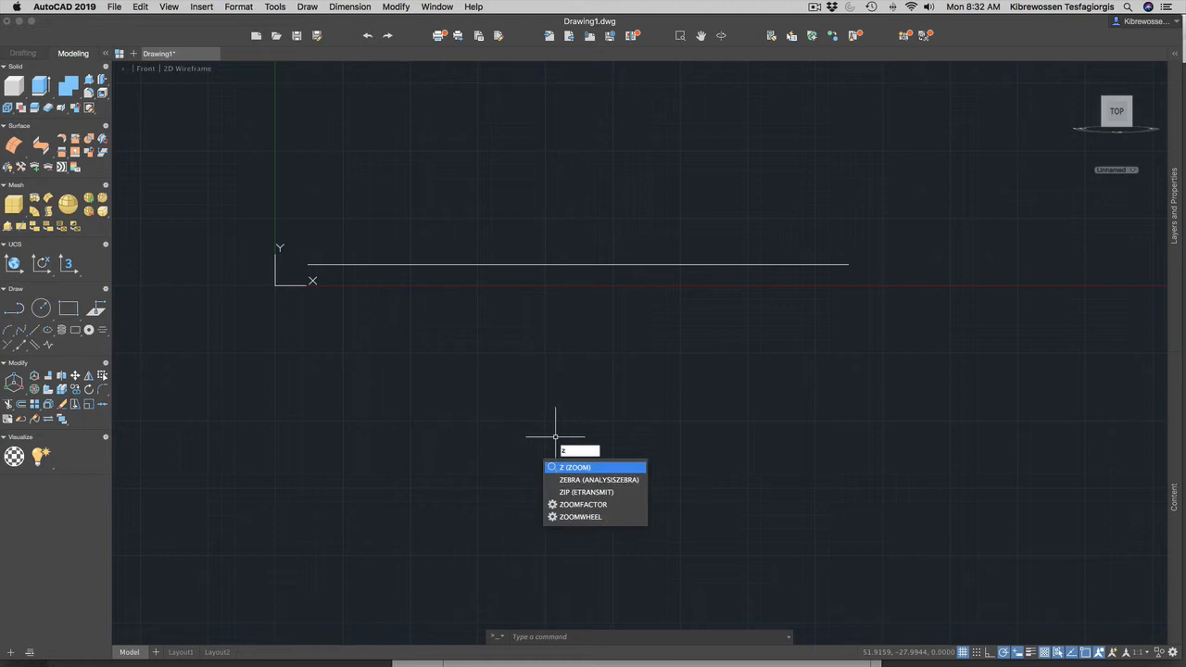
# Step: Stretch the right end of the lower offset line horizontally so that the line's length becomes 200
pyautogui.press('Return')
pyautogui.write('e')
pyautogui.press('Return')
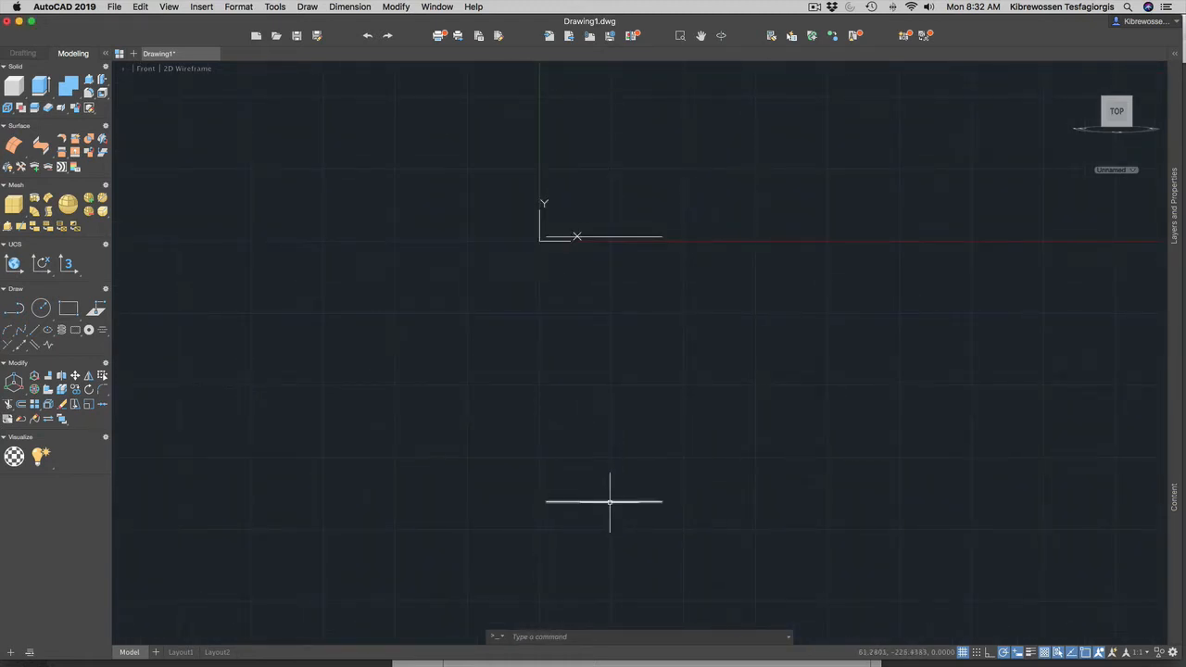
pyautogui.click(654, 501)
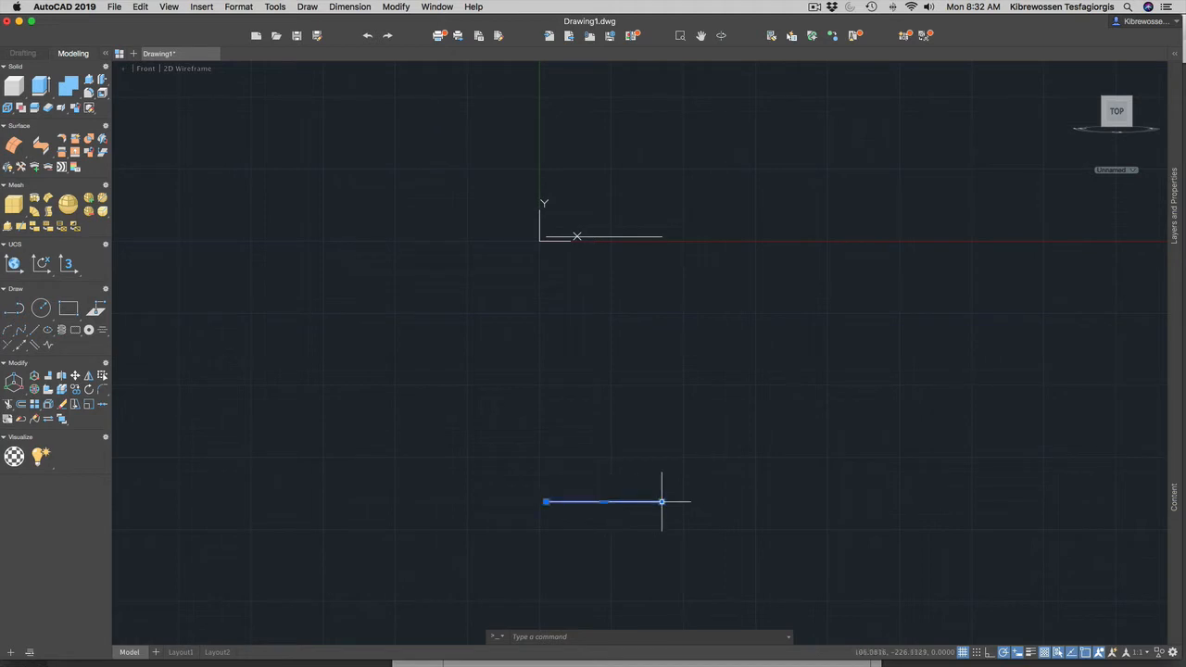
pyautogui.moveTo(662, 503)
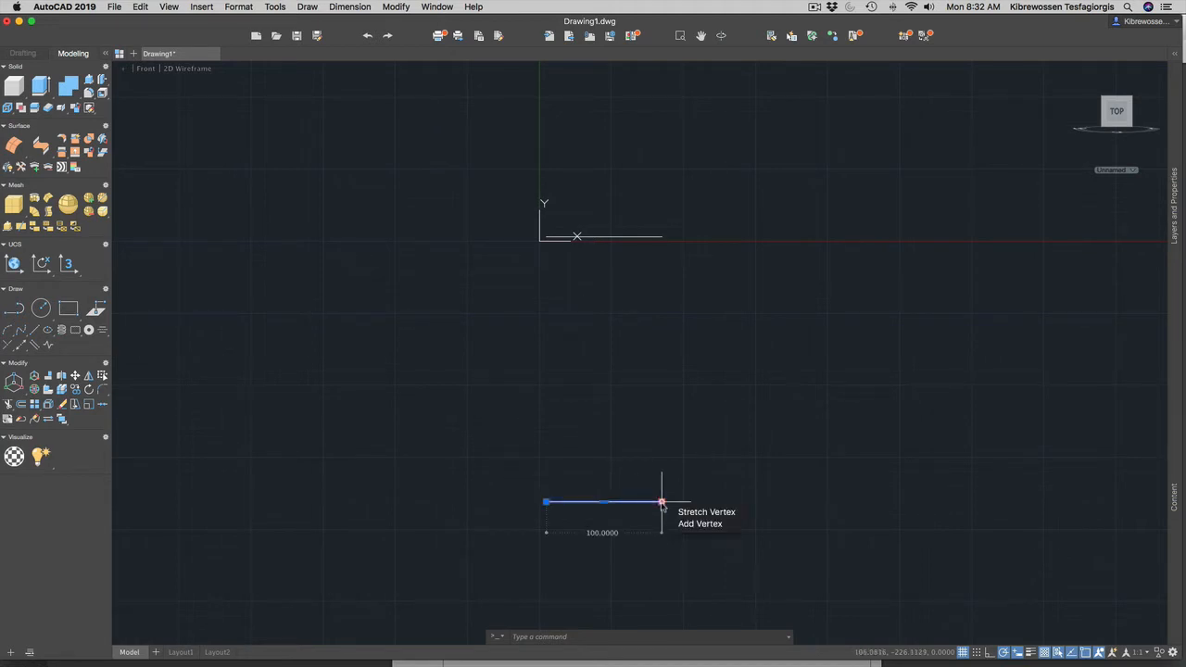
pyautogui.click(661, 503)
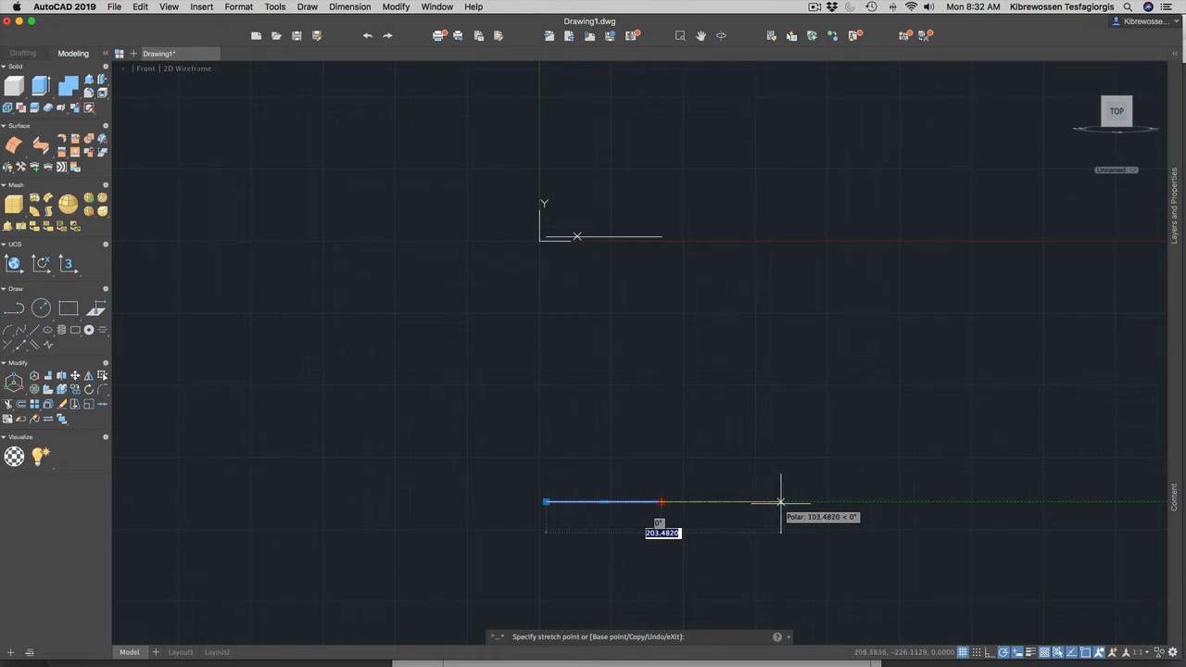
pyautogui.write('200')
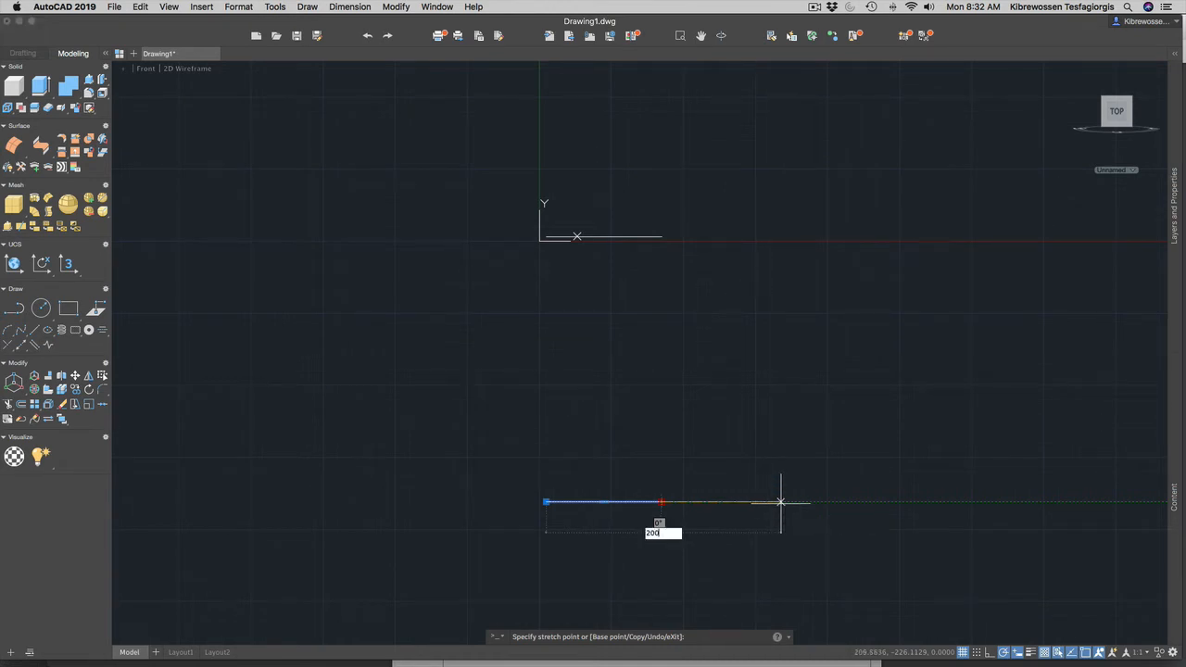
pyautogui.press('Return')
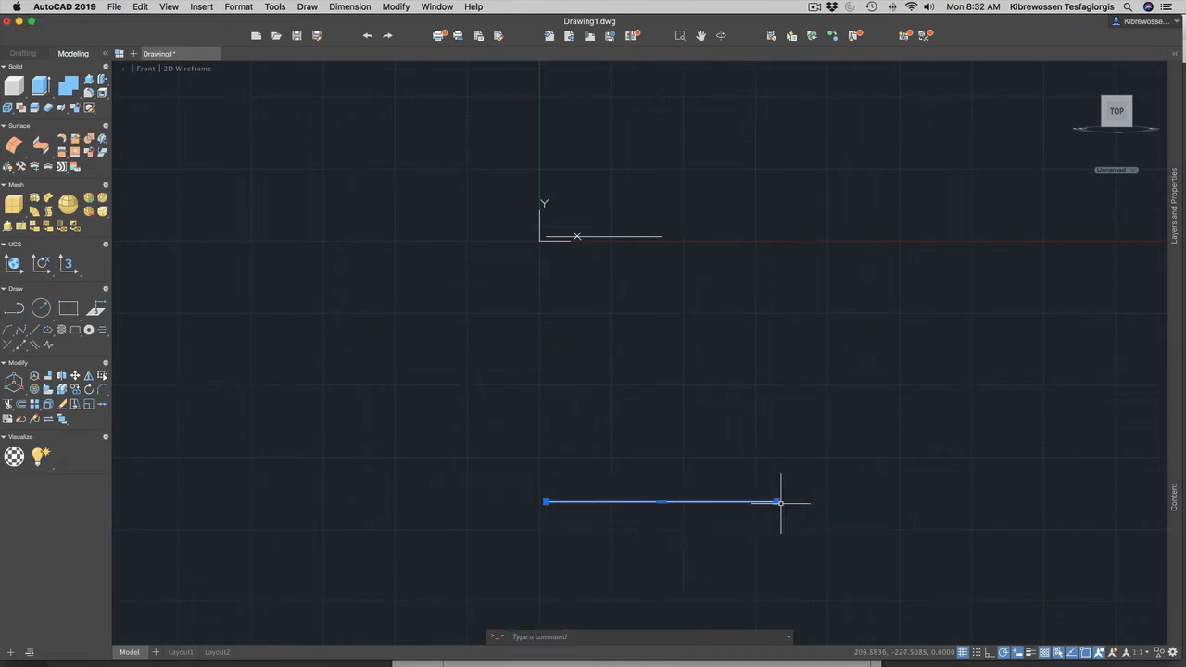
# Step: Stretch the left end of the lower line outward to a total length of 300, and deselect the line
pyautogui.click(546, 501)
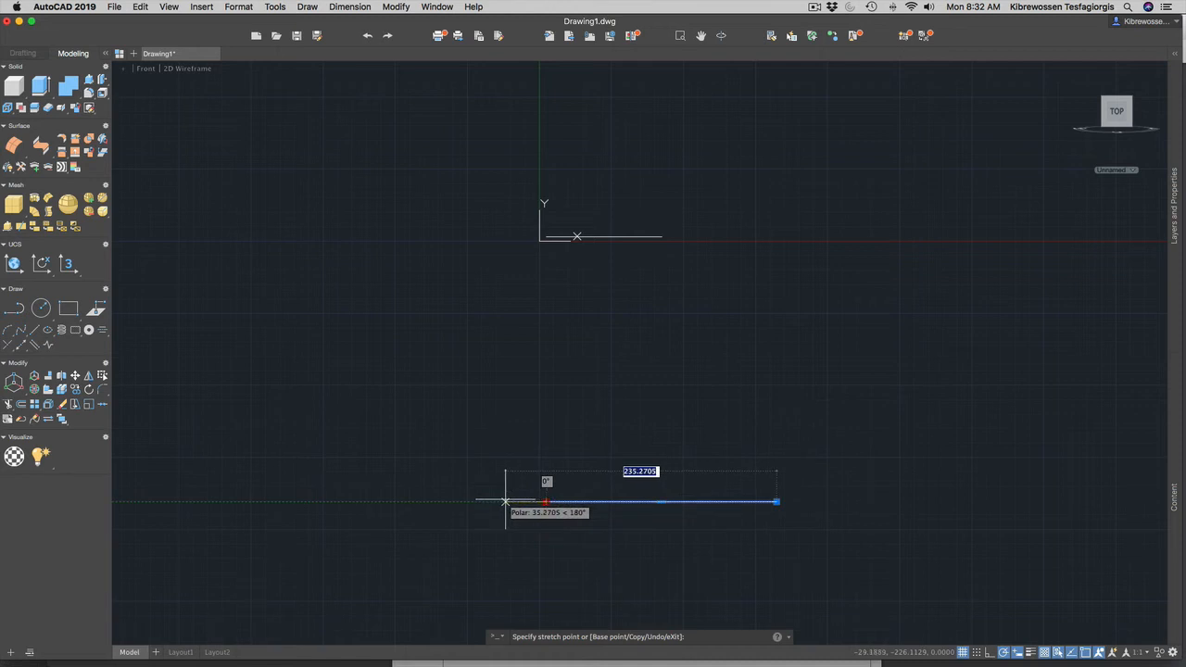
pyautogui.write('2')
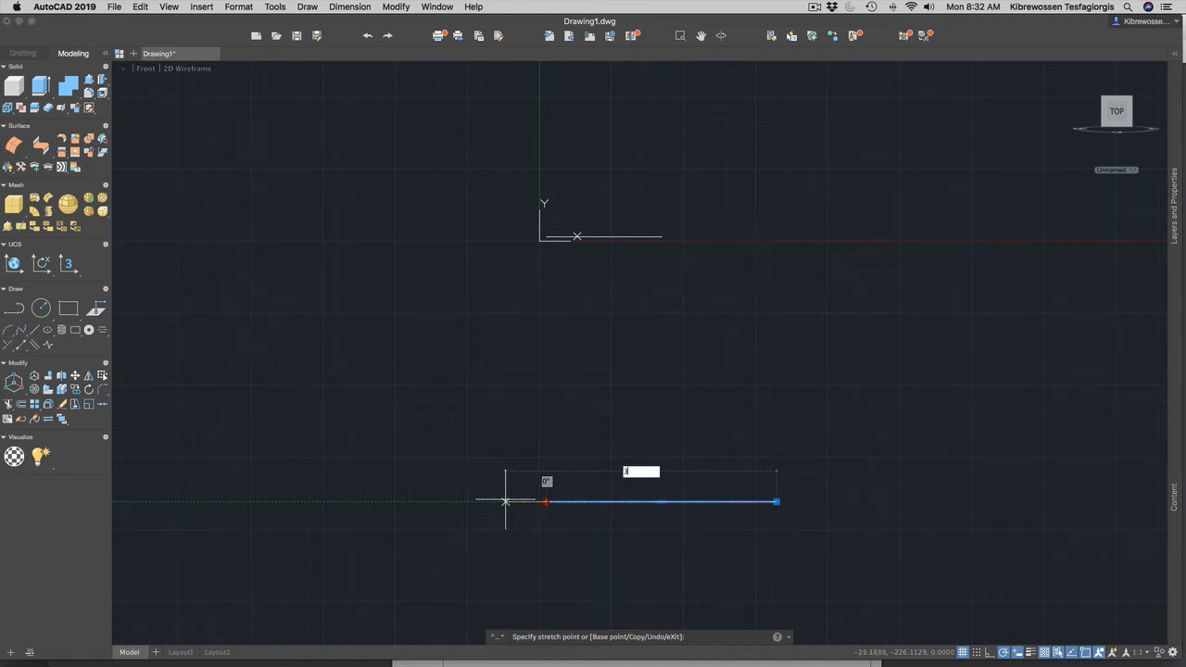
pyautogui.write('00')
pyautogui.press('Return')
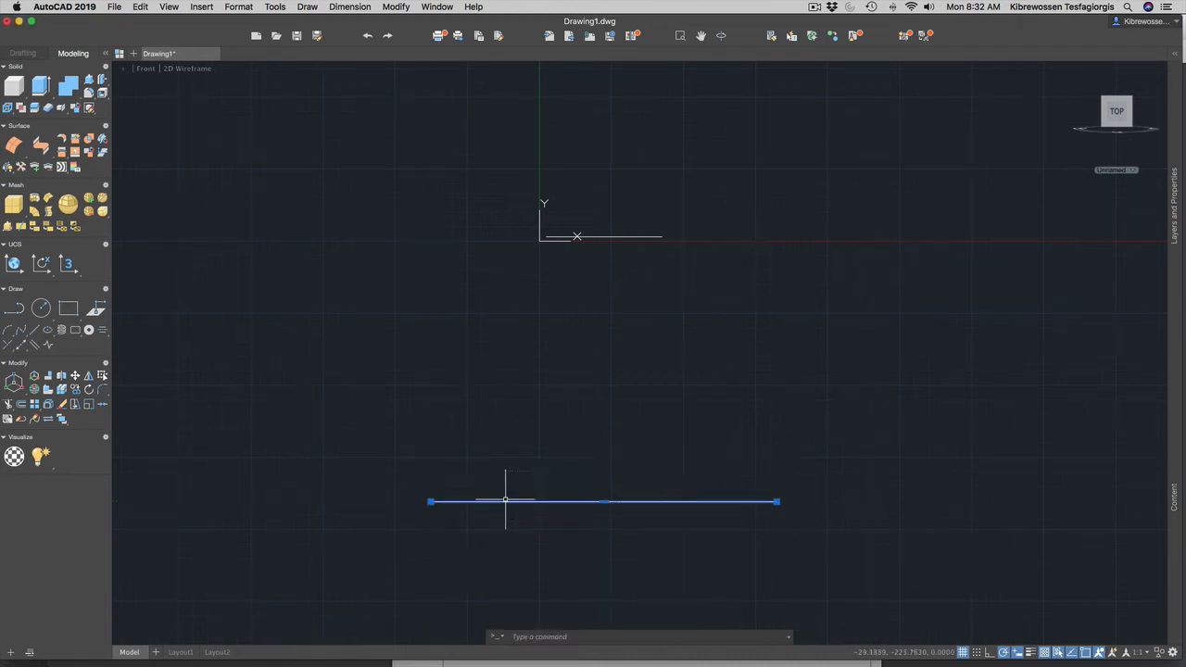
pyautogui.press('Escape')
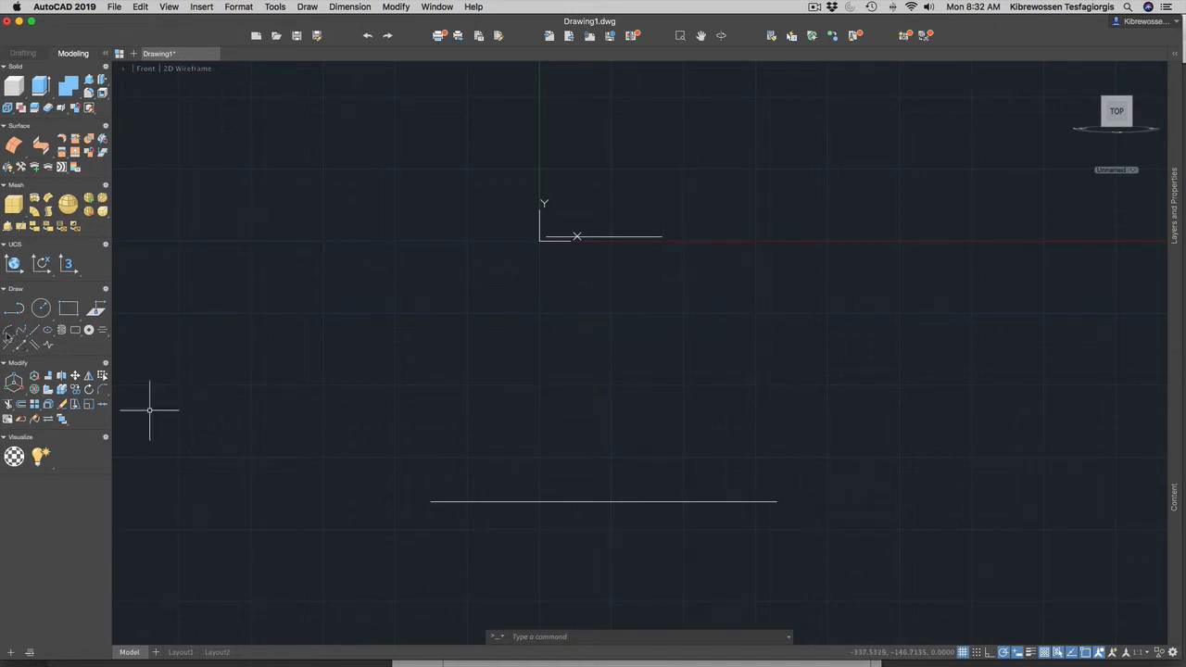
# Step: Draw a Start, End, Radius arc of radius 230 from the upper line's right end to the lower line's right end
pyautogui.click(7, 334)
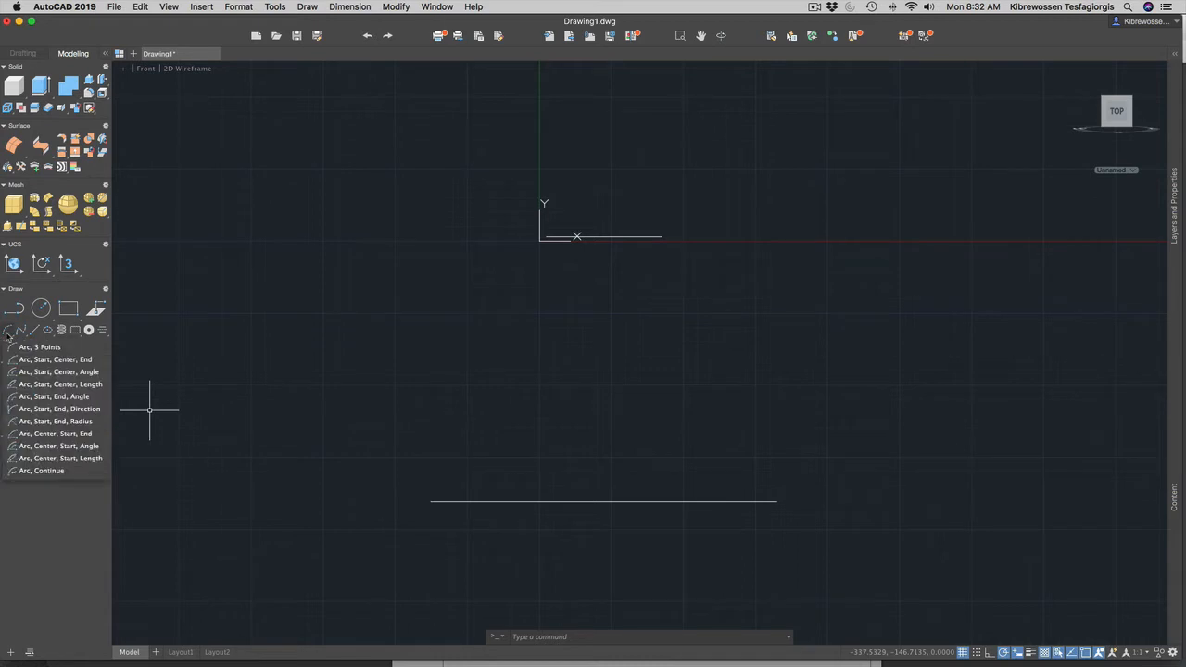
pyautogui.click(55, 421)
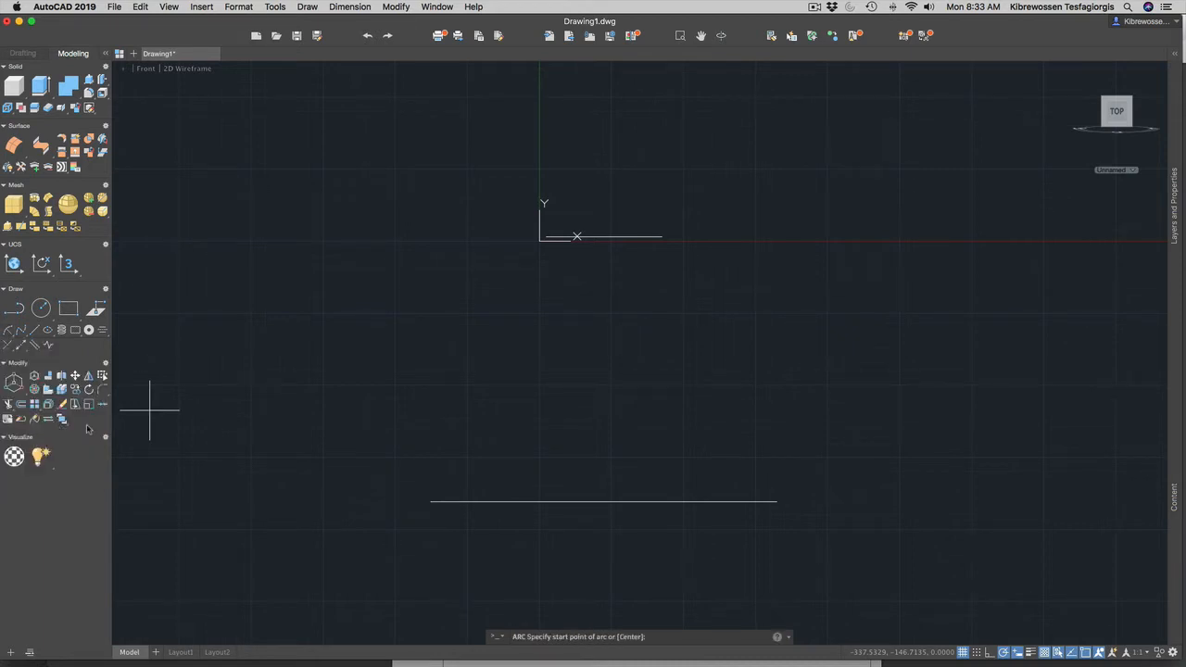
pyautogui.click(662, 237)
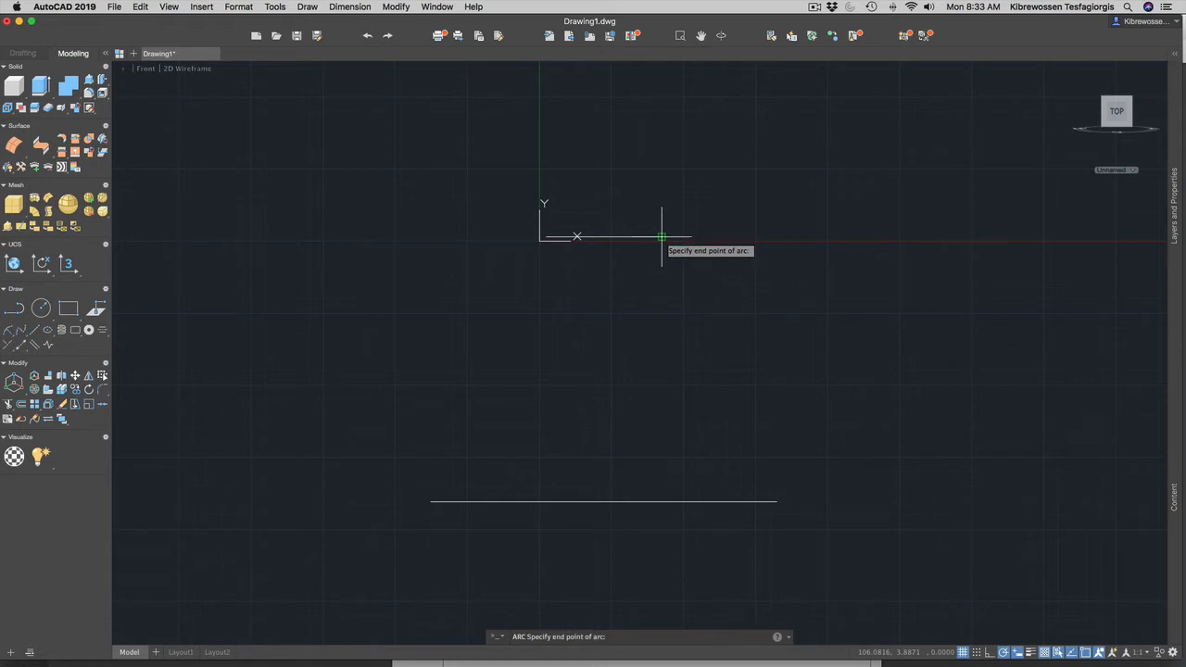
pyautogui.click(778, 502)
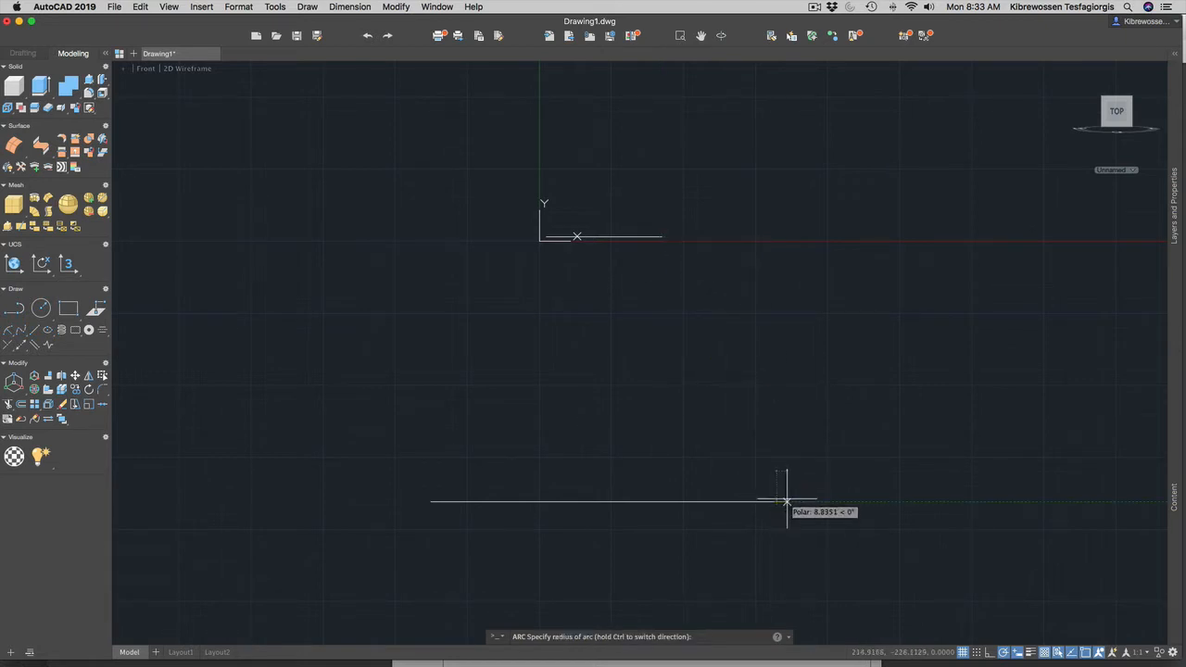
pyautogui.write('230')
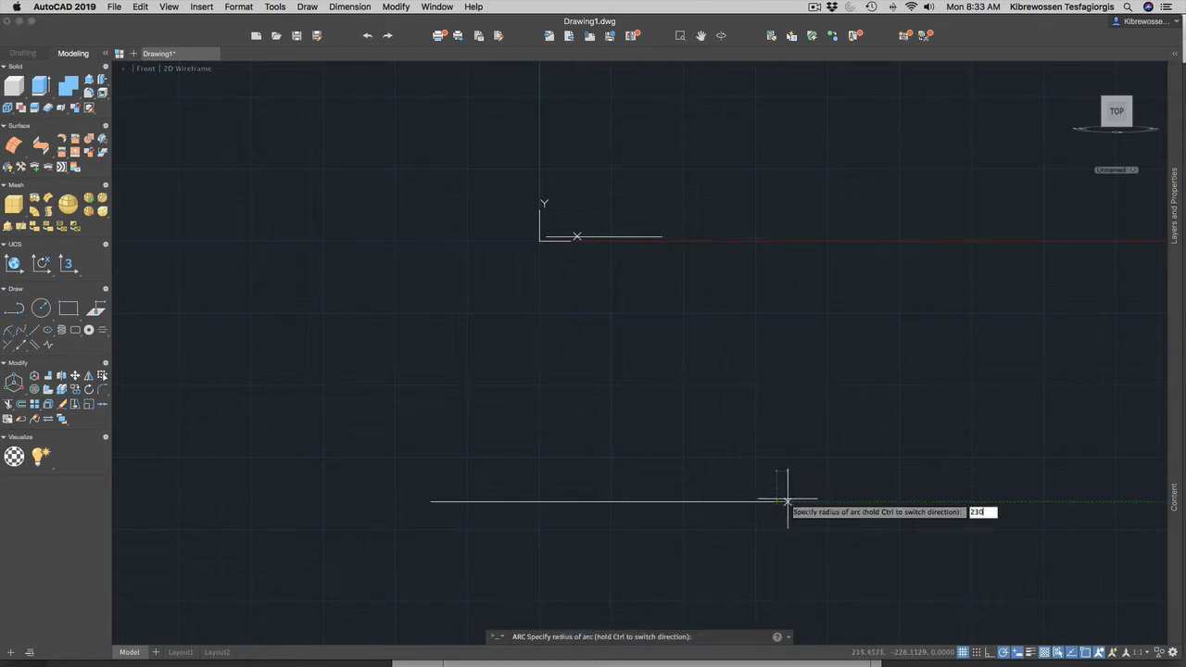
pyautogui.press('Return')
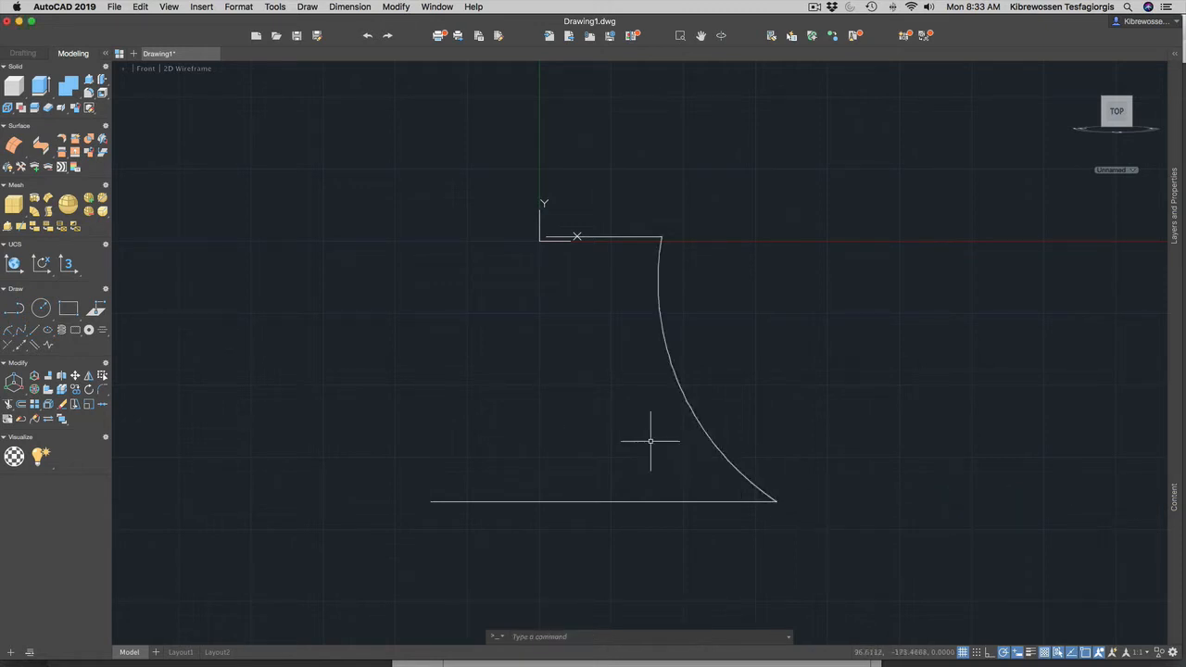
# Step: Draw a Start, End, Radius arc of radius 230 from the lower line's left end to the upper line's left end
pyautogui.press('Return')
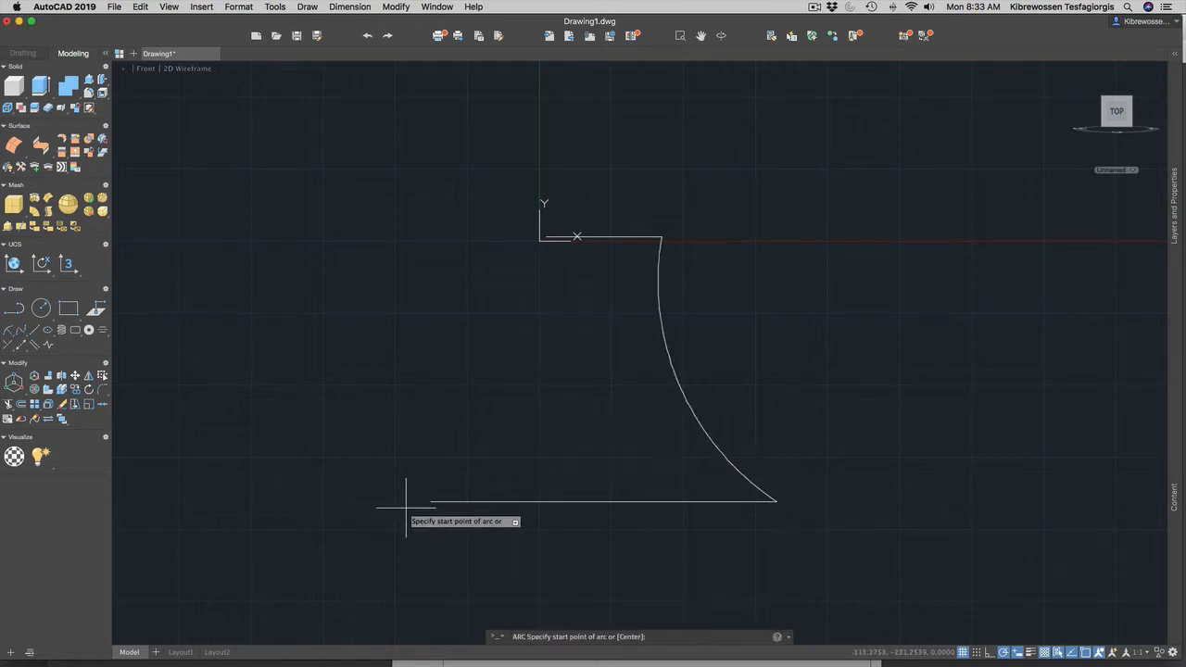
pyautogui.press('Escape')
pyautogui.click(8, 330)
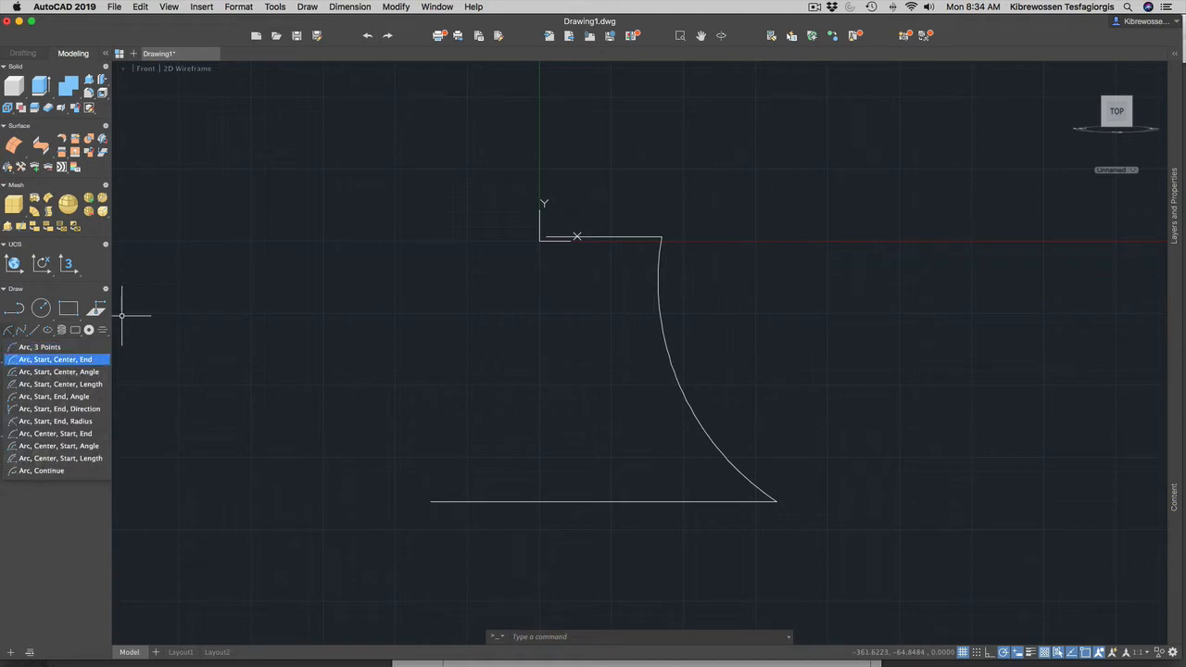
pyautogui.click(59, 409)
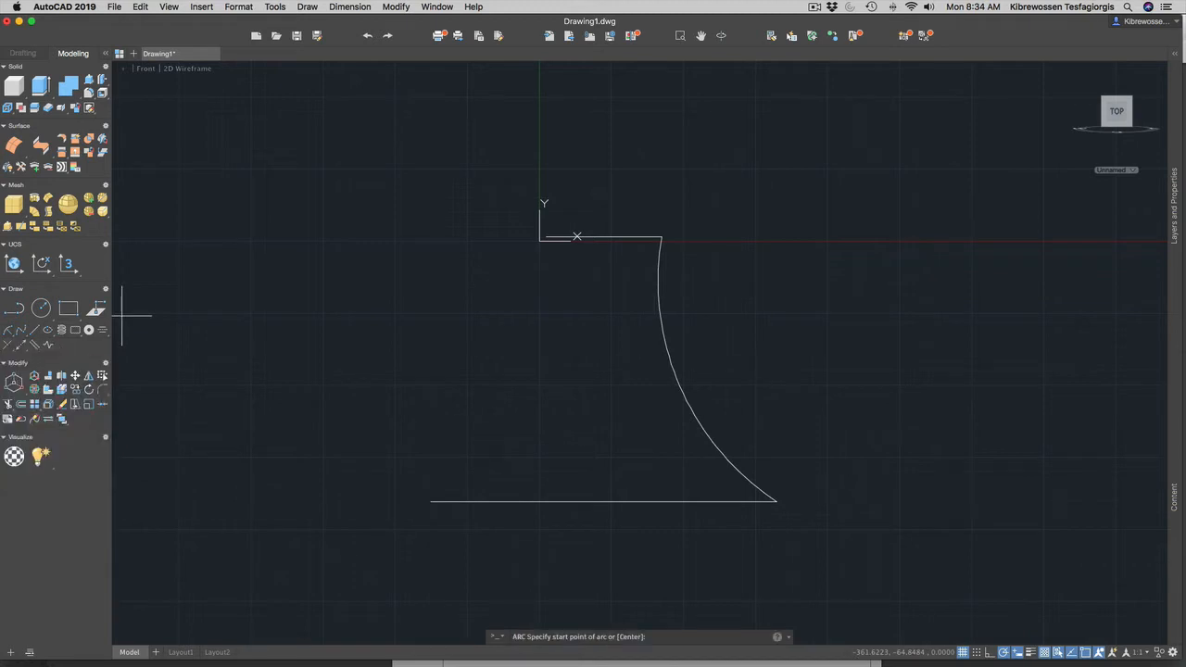
pyautogui.click(431, 501)
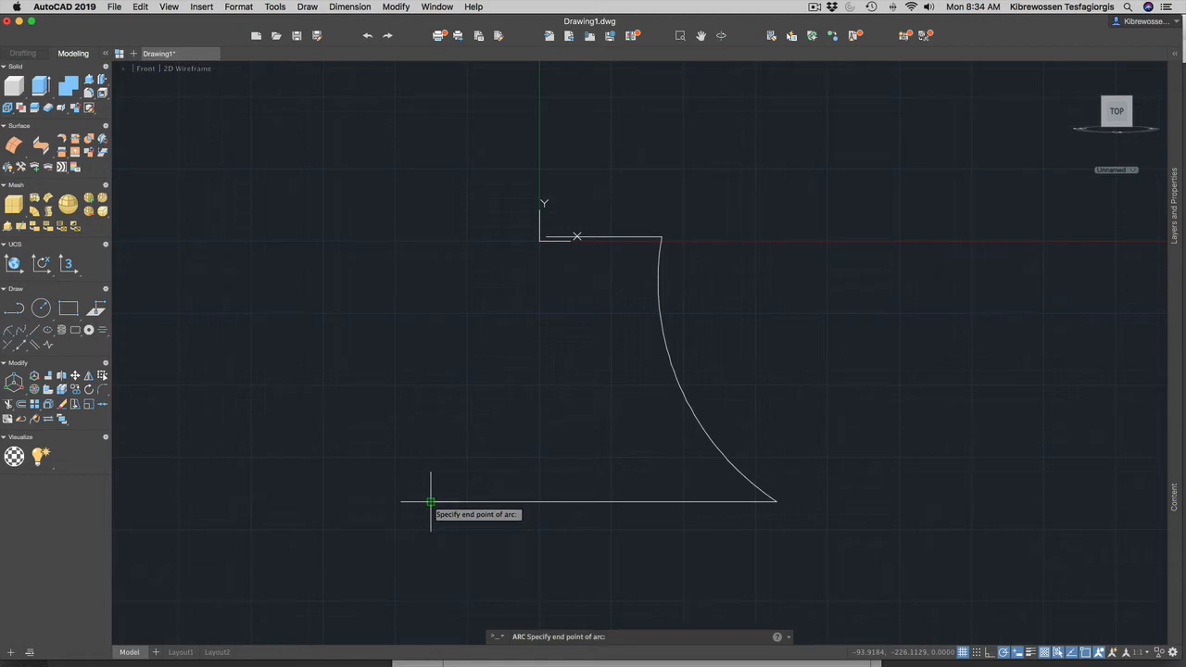
pyautogui.click(545, 237)
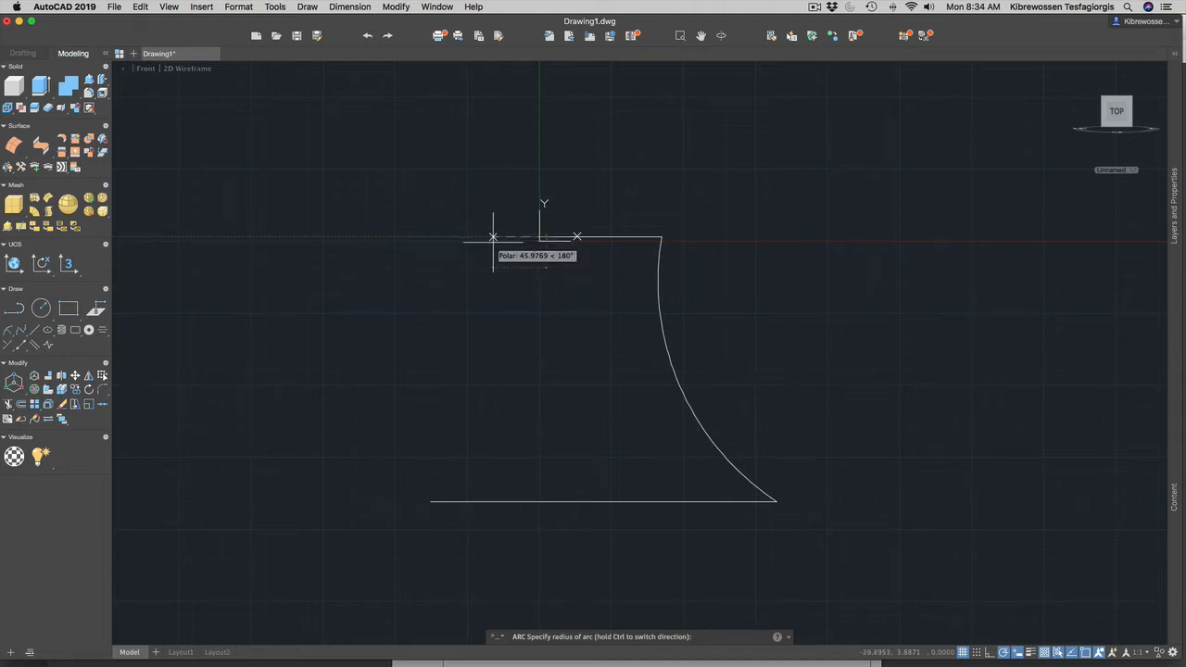
pyautogui.write('230')
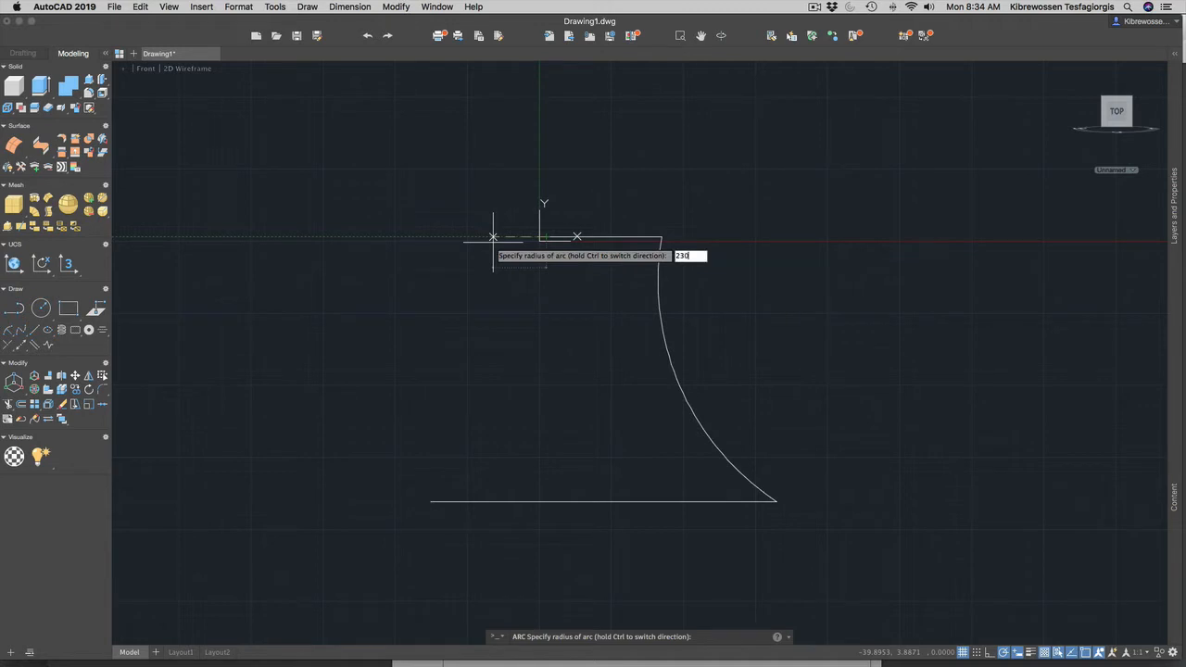
pyautogui.press('Return')
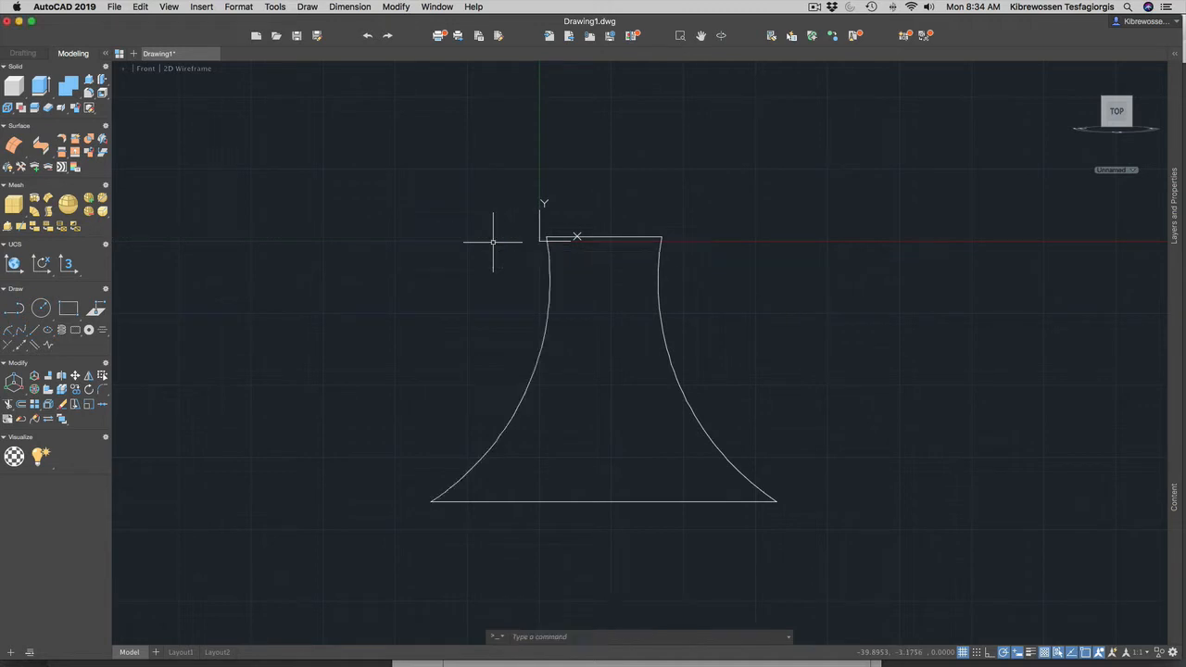
# Step: Switch the 3D view of the profile from Front to Right
pyautogui.scroll(-5, 696, 331)
pyautogui.scroll(4, 720, 340)
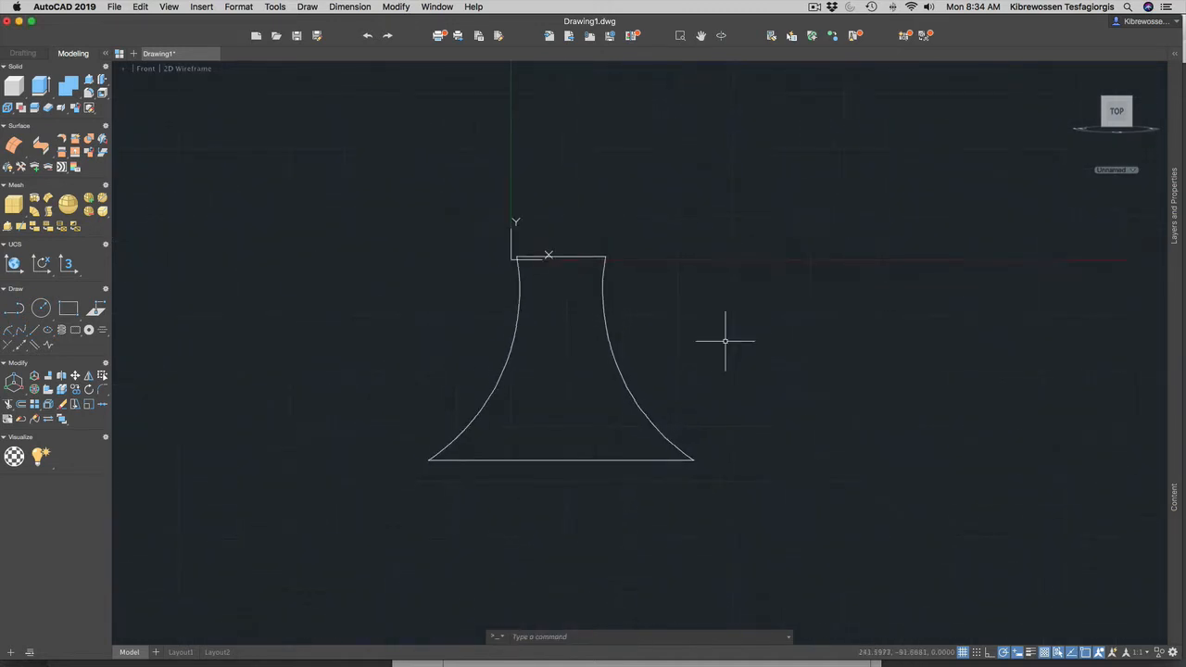
pyautogui.scroll(2, 726, 341)
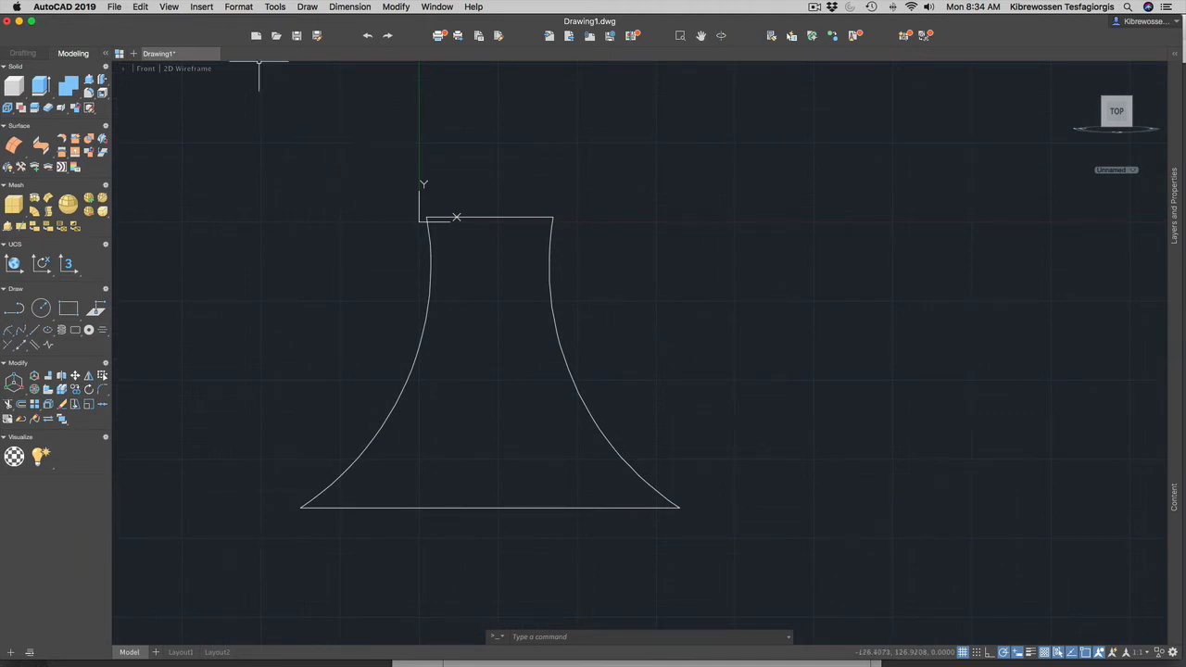
pyautogui.click(169, 6)
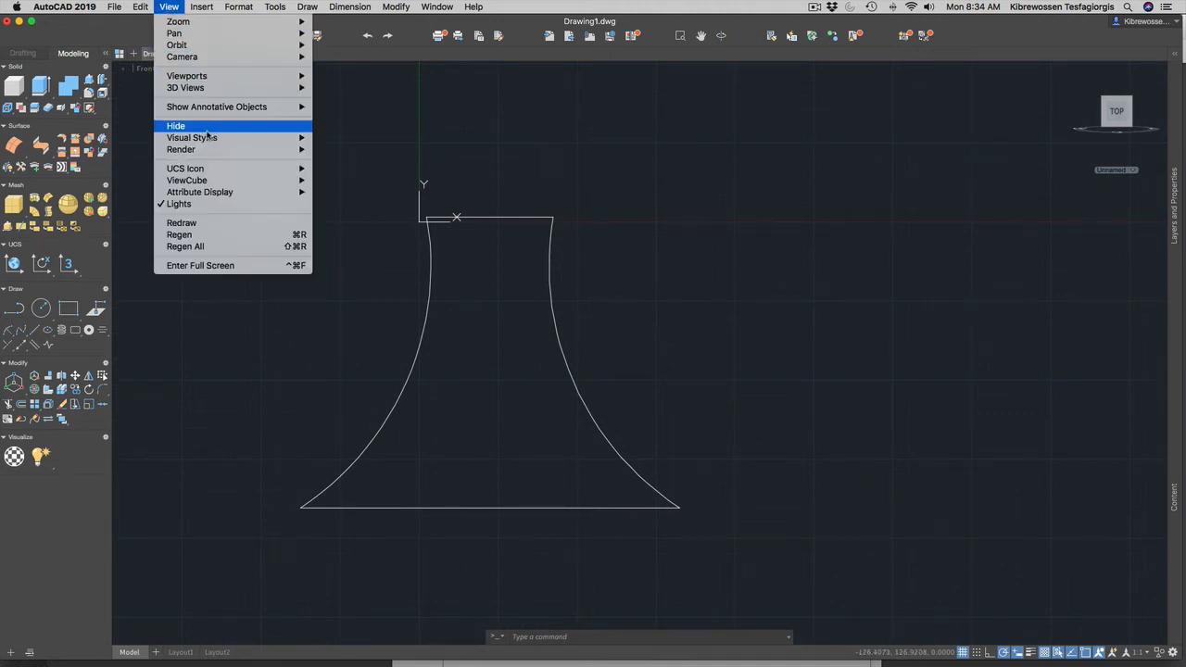
pyautogui.moveTo(223, 90)
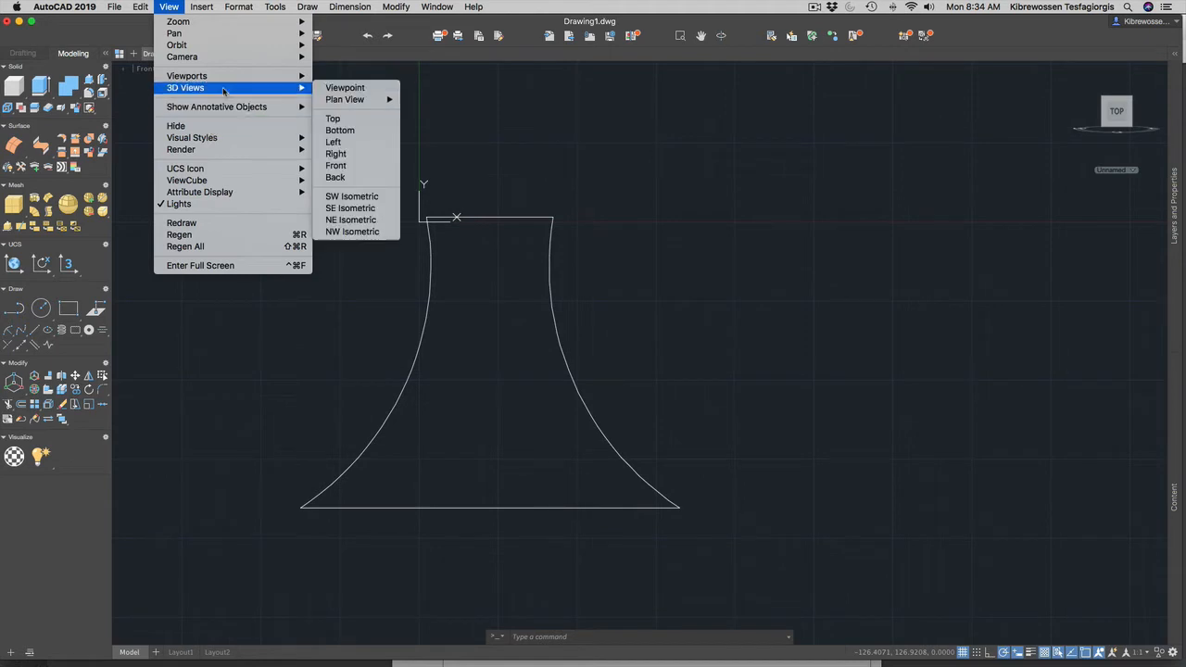
pyautogui.click(351, 159)
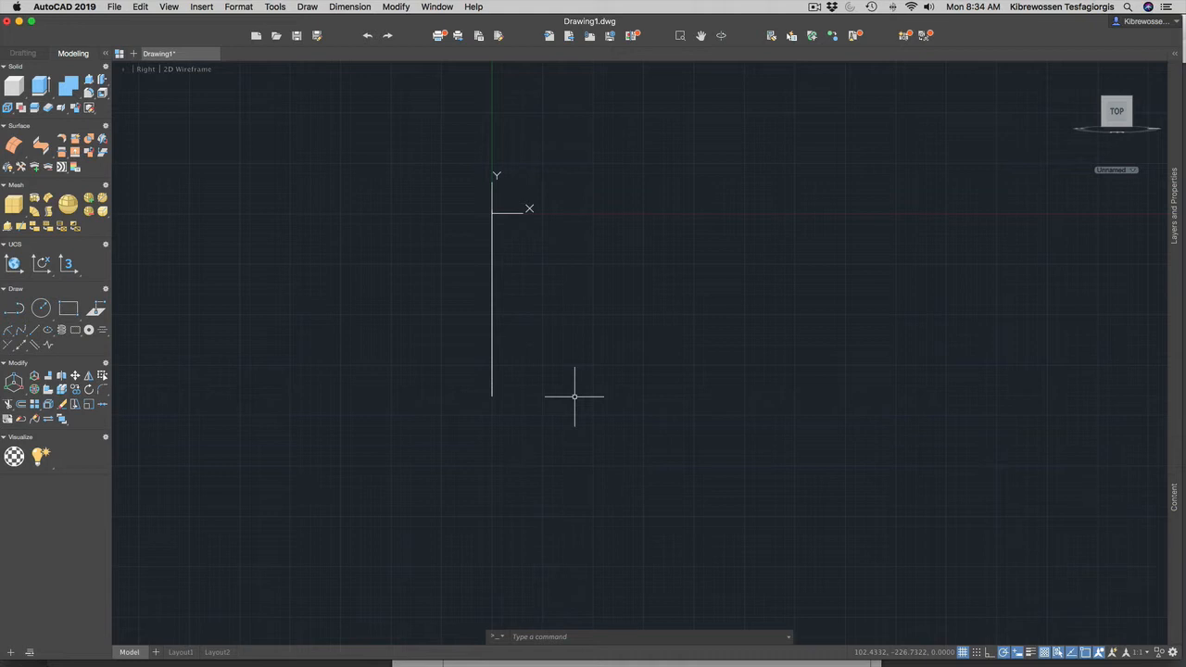
pyautogui.write('pl')
pyautogui.press('Return')
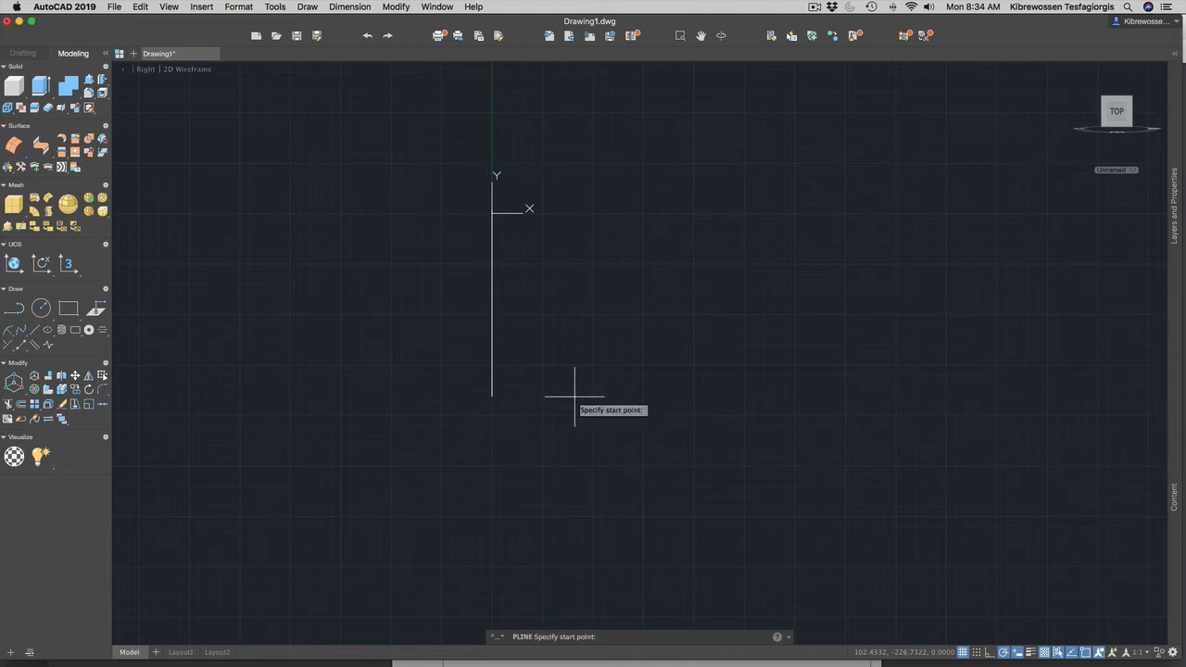
pyautogui.click(492, 397)
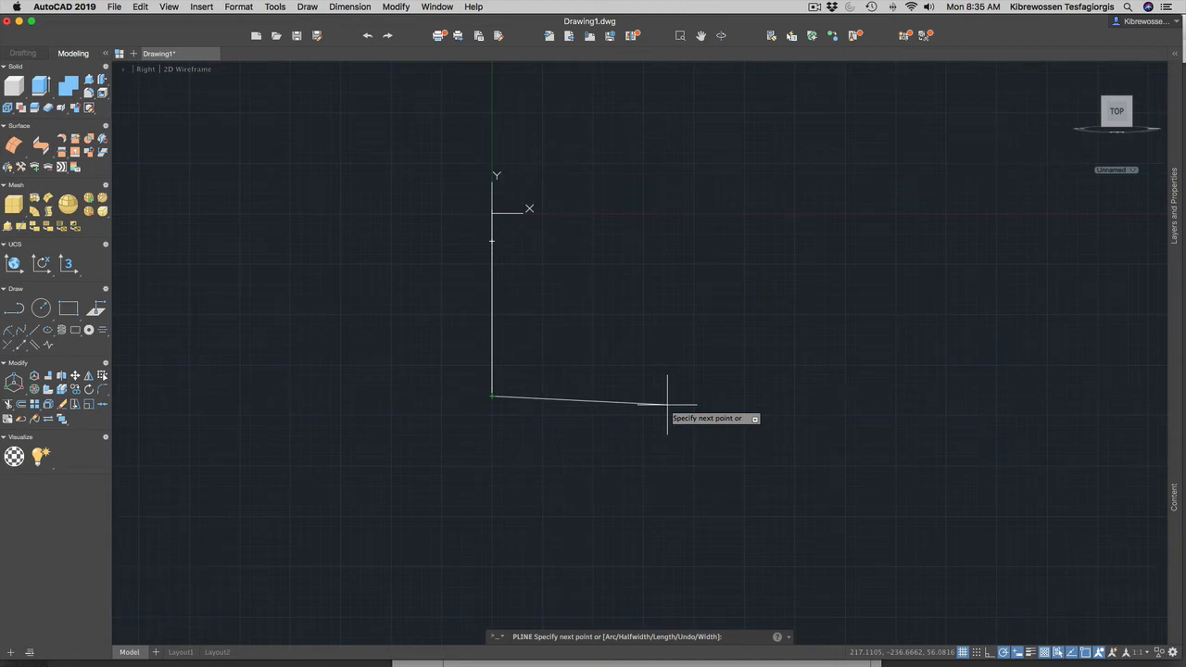
pyautogui.press('Escape')
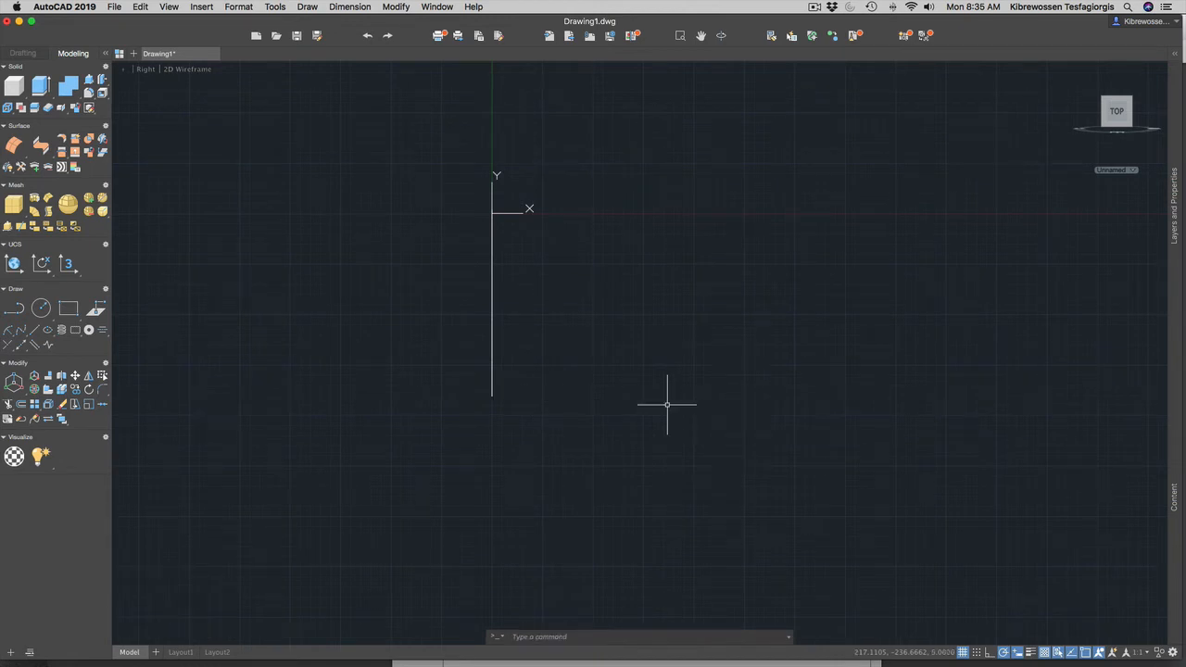
# Step: Draw a horizontal polyline 300 units long to the right from the lower end of the edge-on profile
pyautogui.write('pl')
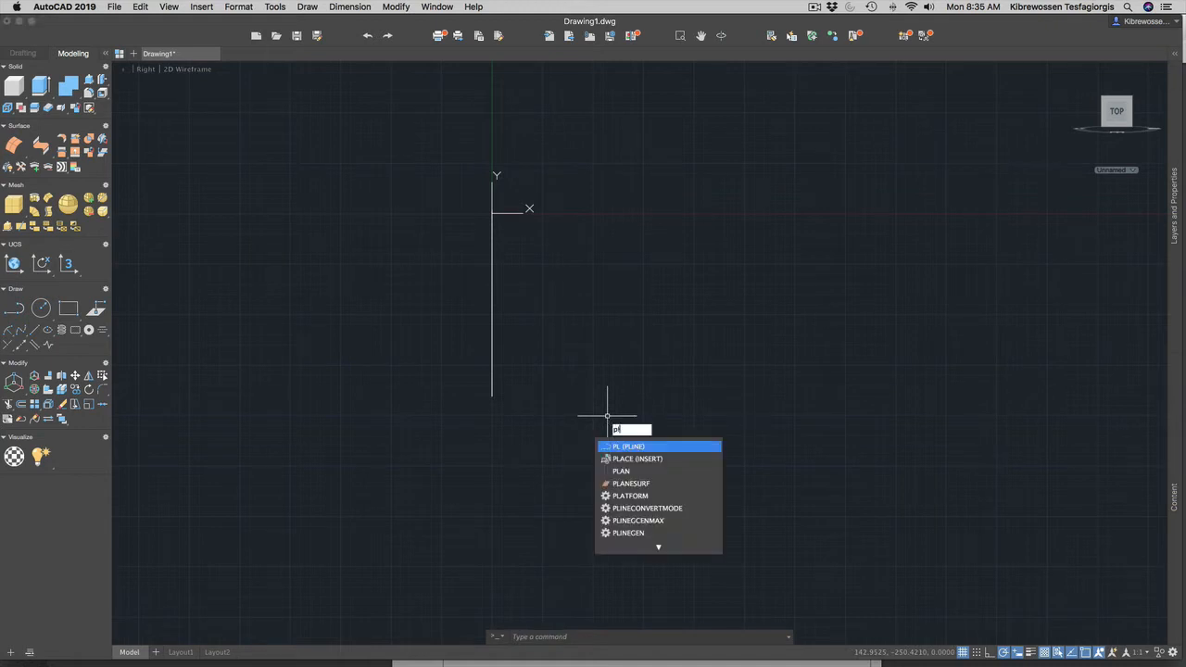
pyautogui.press('Return')
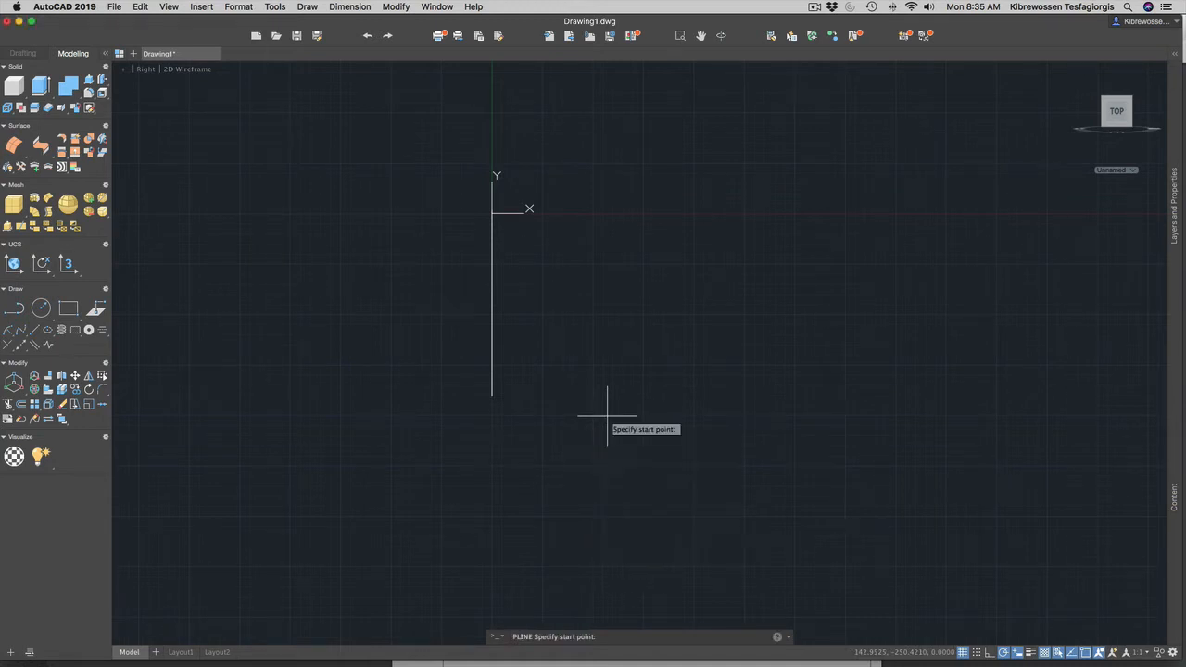
pyautogui.click(492, 396)
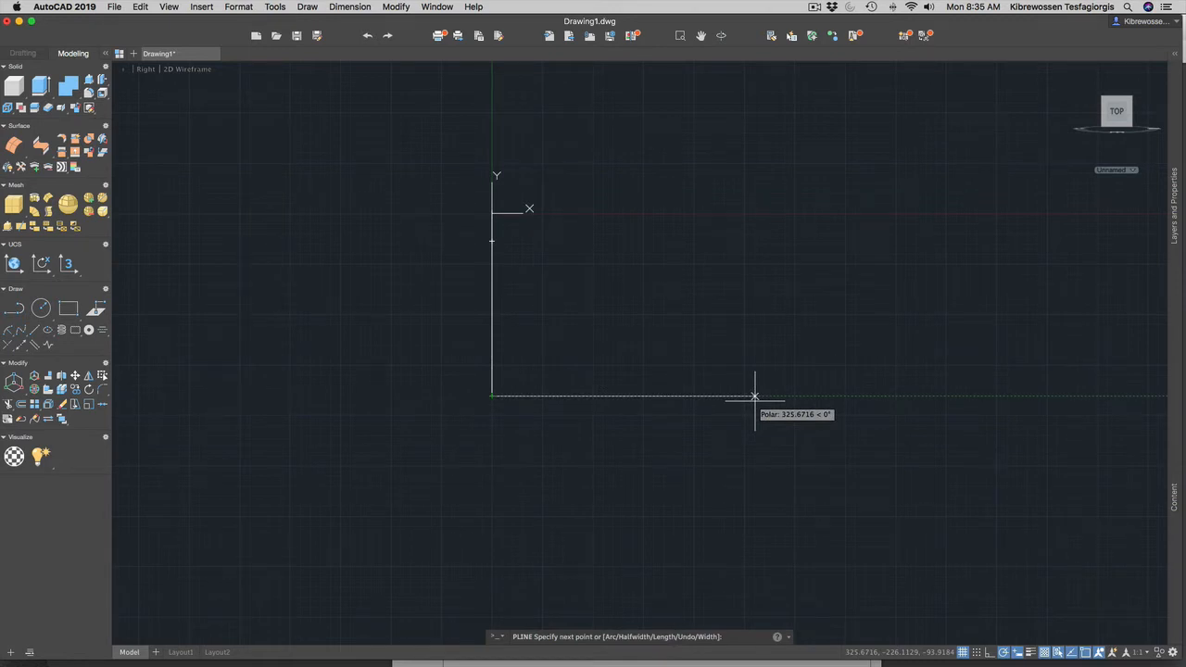
pyautogui.write('300')
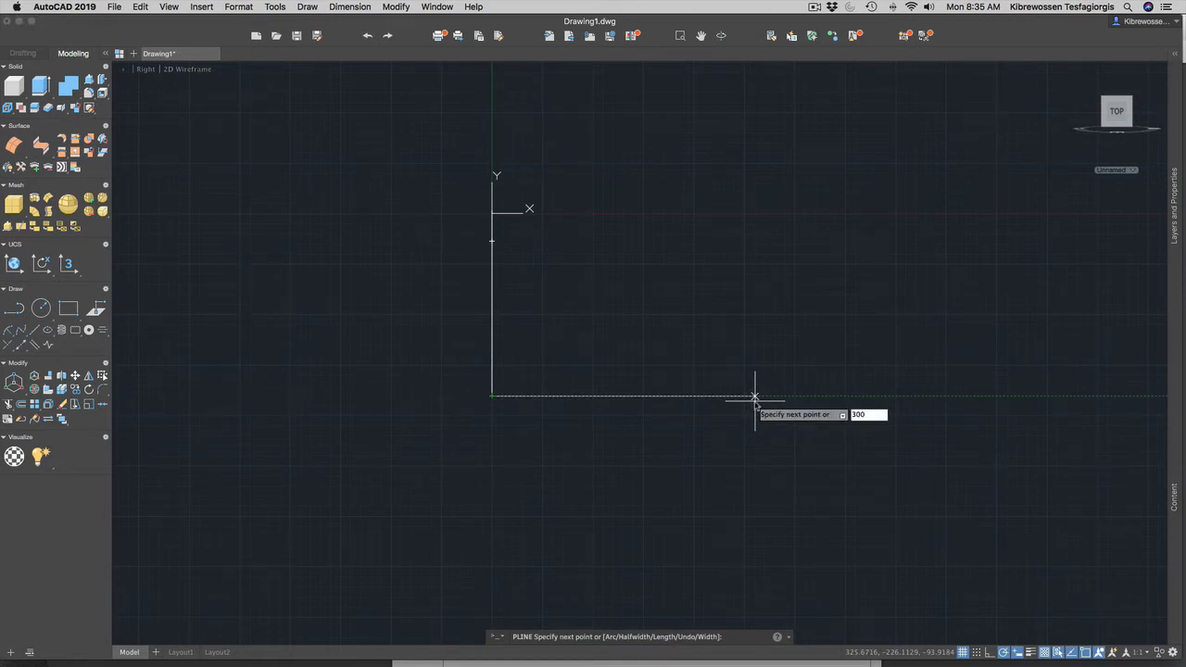
pyautogui.press('Return')
pyautogui.press('Return')
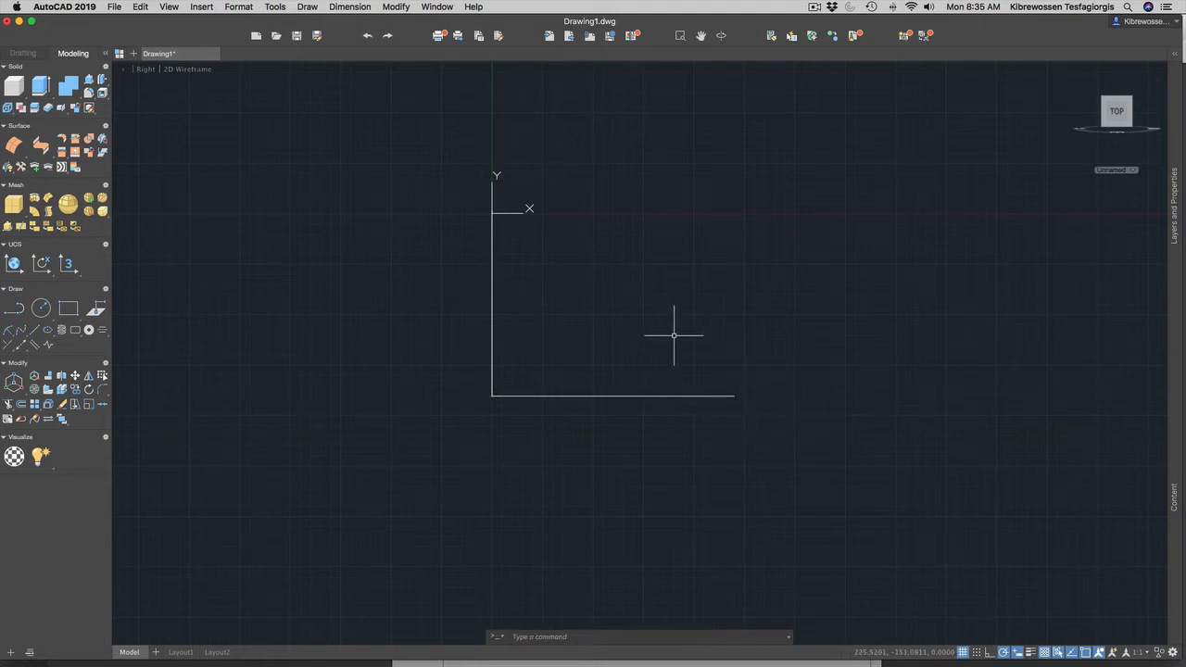
# Step: Offset the 300-unit horizontal line by 230 units to the side above it
pyautogui.write('o')
pyautogui.press('Return')
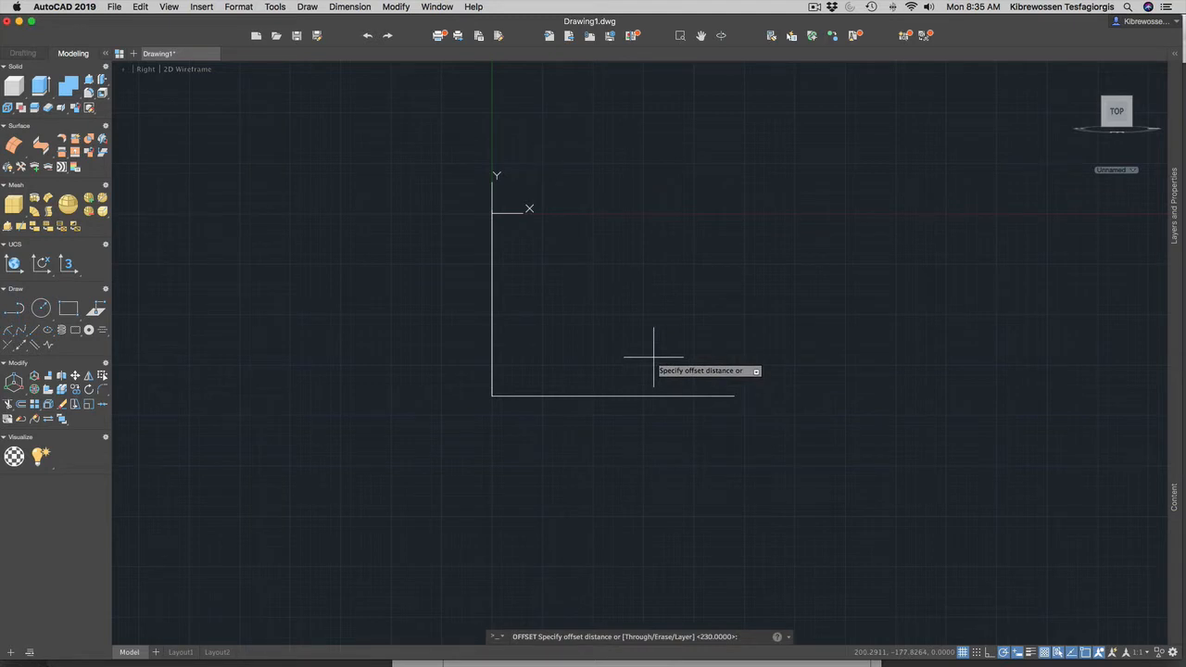
pyautogui.write('10')
pyautogui.press('Return')
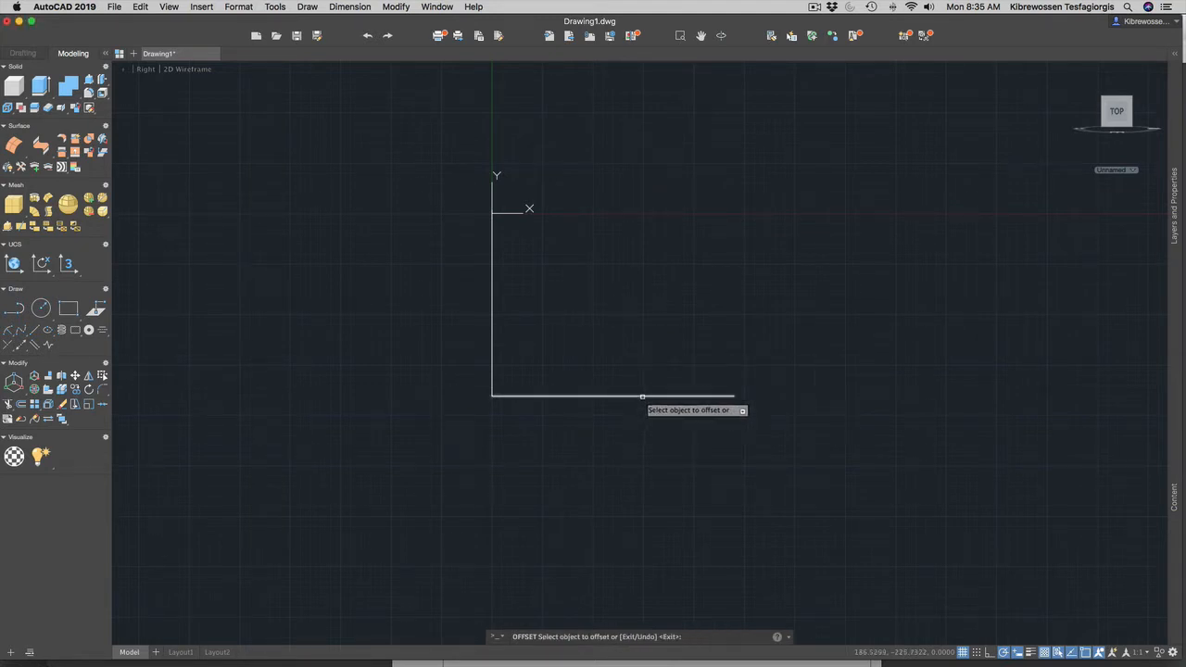
pyautogui.click(643, 396)
pyautogui.click(646, 320)
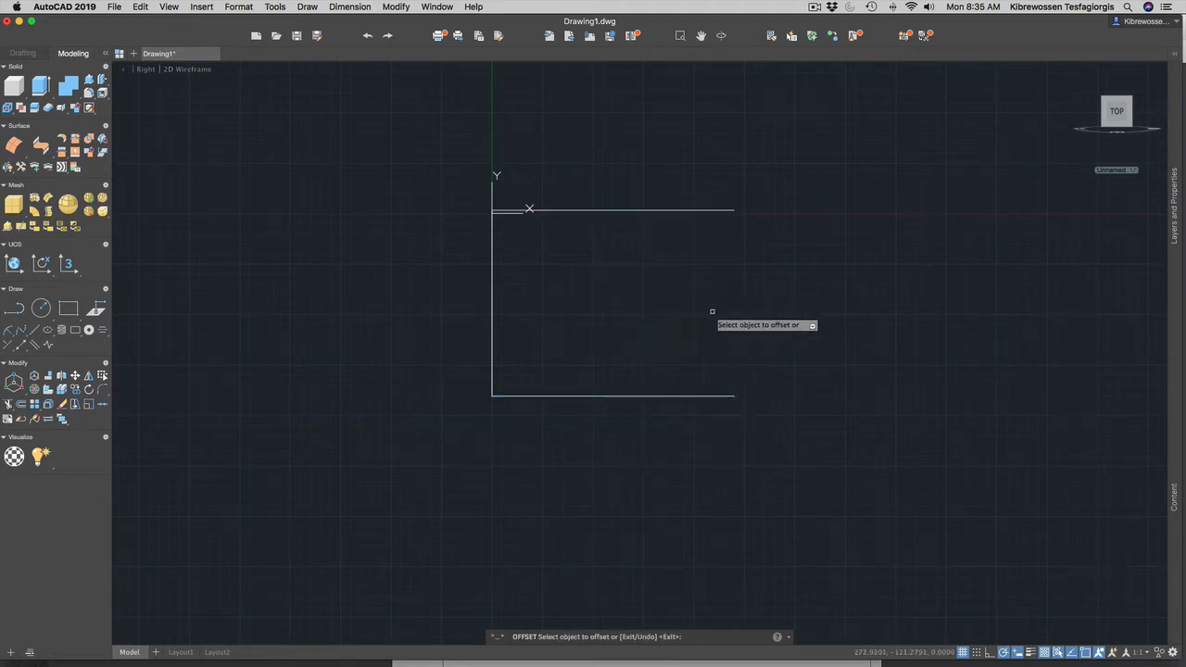
pyautogui.press('Escape')
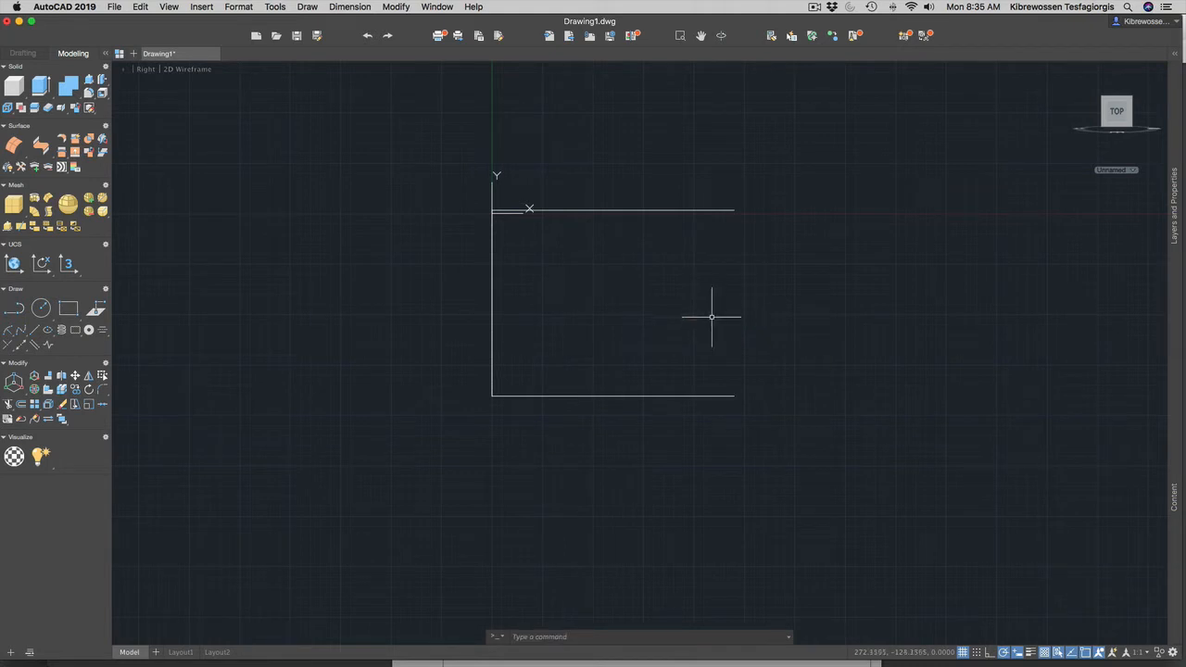
# Step: Stretch the right end of the upper offset line inward so that the line's length becomes 200
pyautogui.click(662, 209)
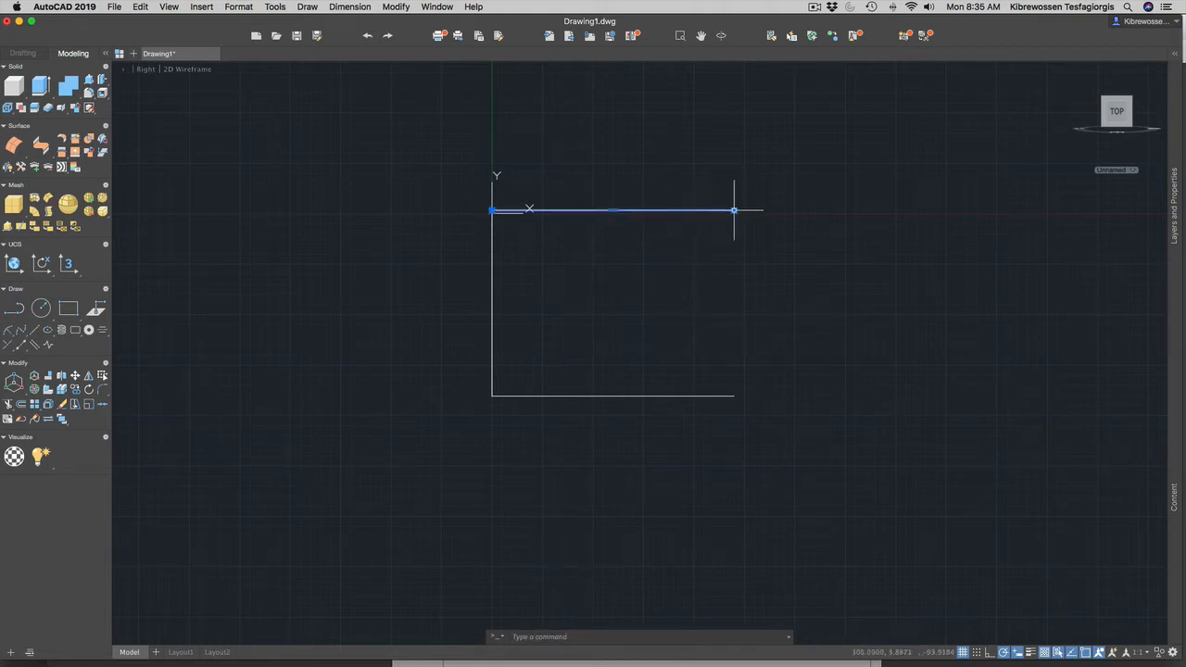
pyautogui.click(734, 211)
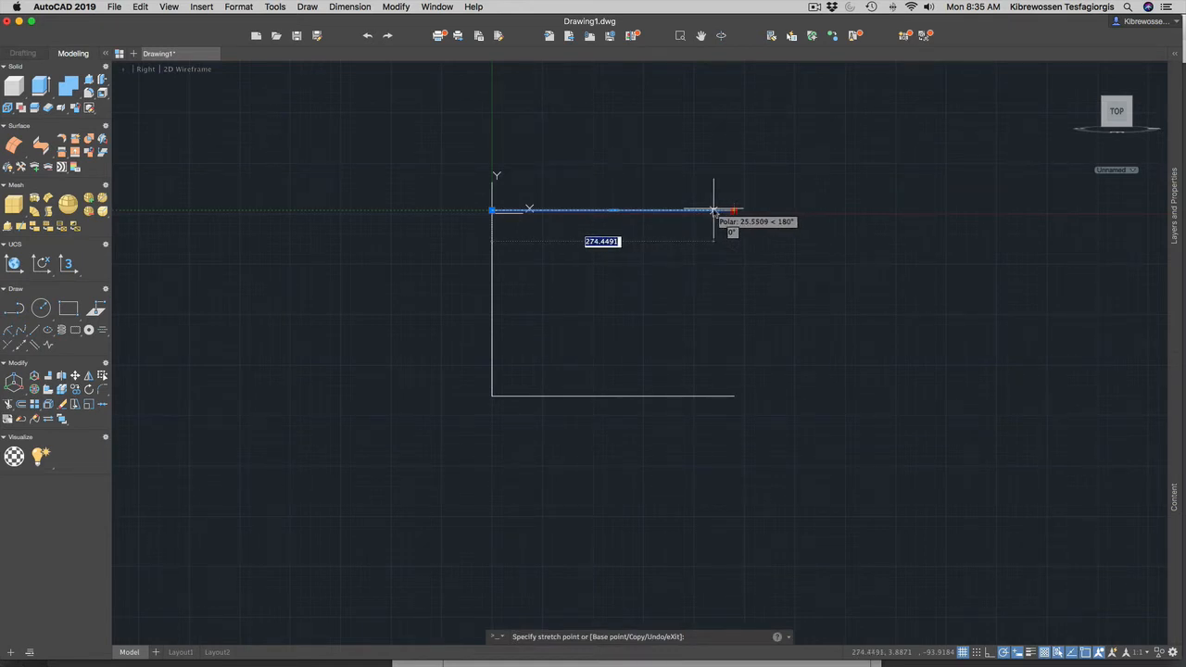
pyautogui.write('200')
pyautogui.press('Return')
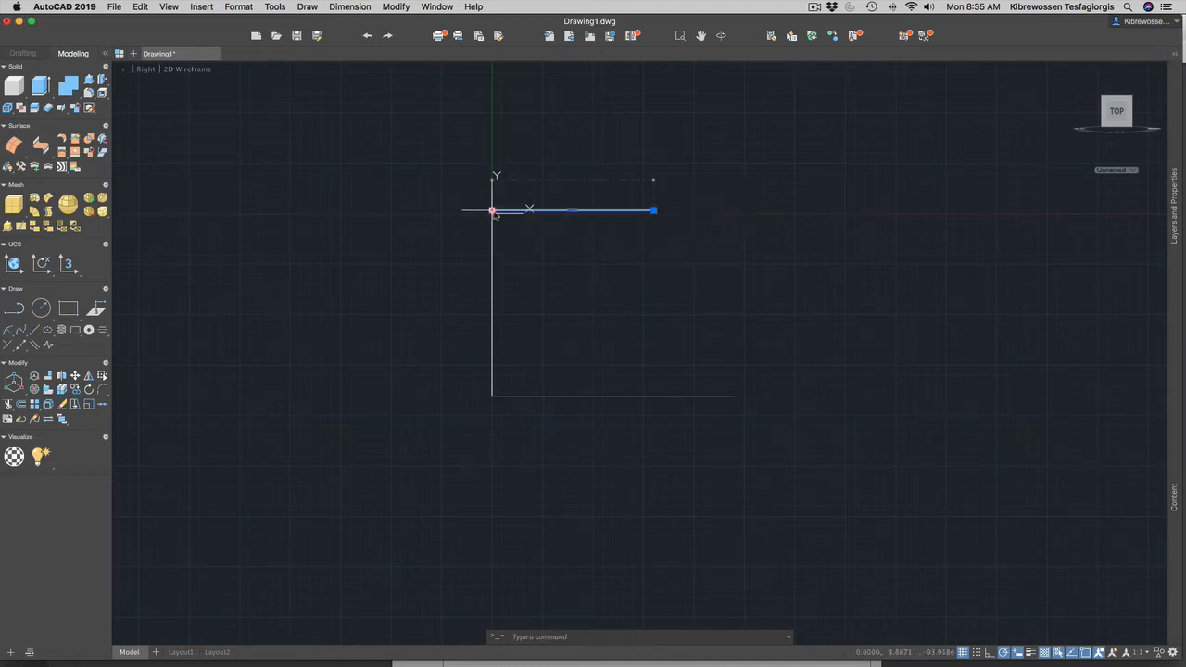
# Step: Stretch the left end of the upper line inward to a total length of 100, and deselect the line
pyautogui.moveTo(493, 211)
pyautogui.click(492, 210)
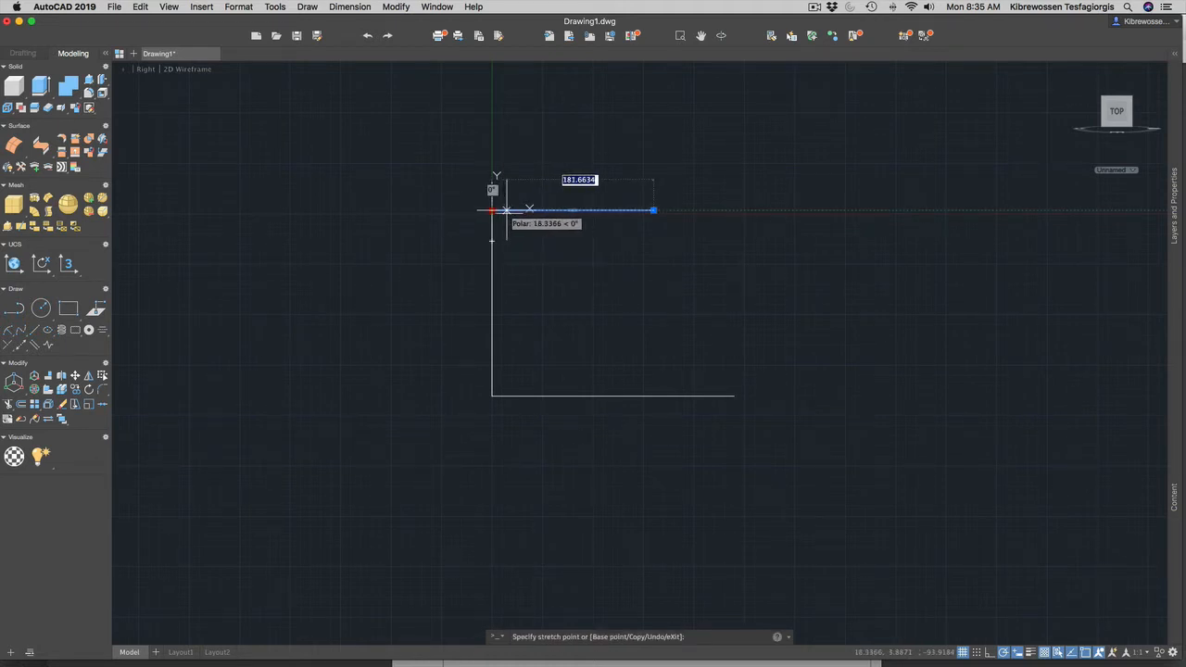
pyautogui.write('100')
pyautogui.press('Return')
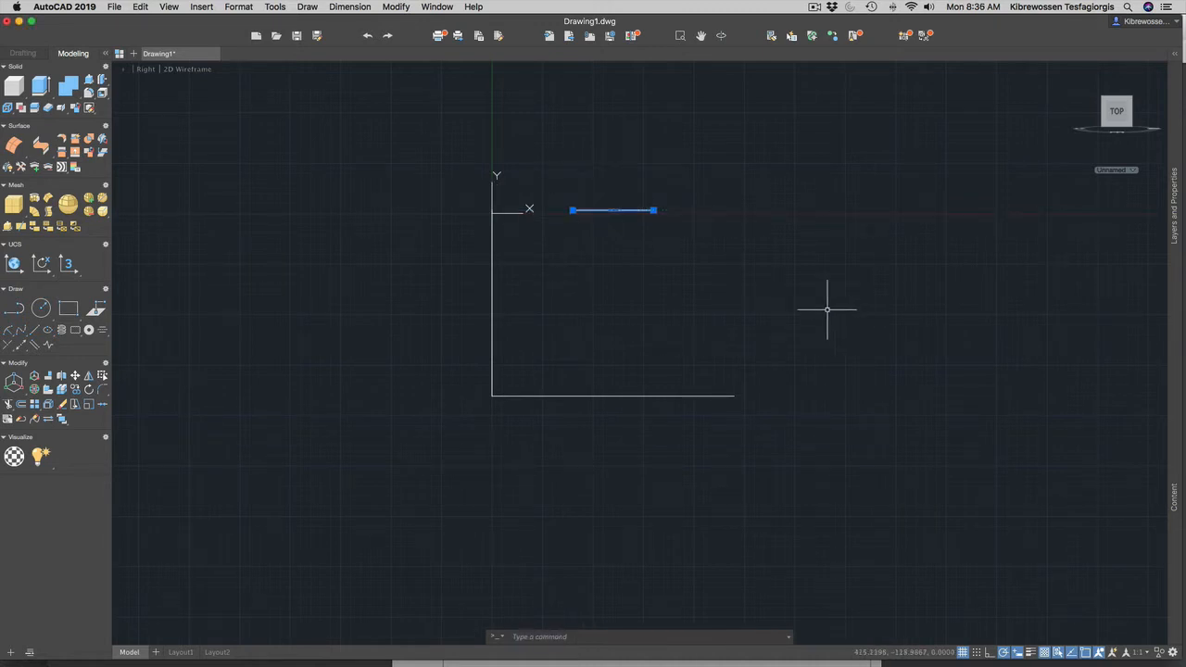
pyautogui.press('Escape')
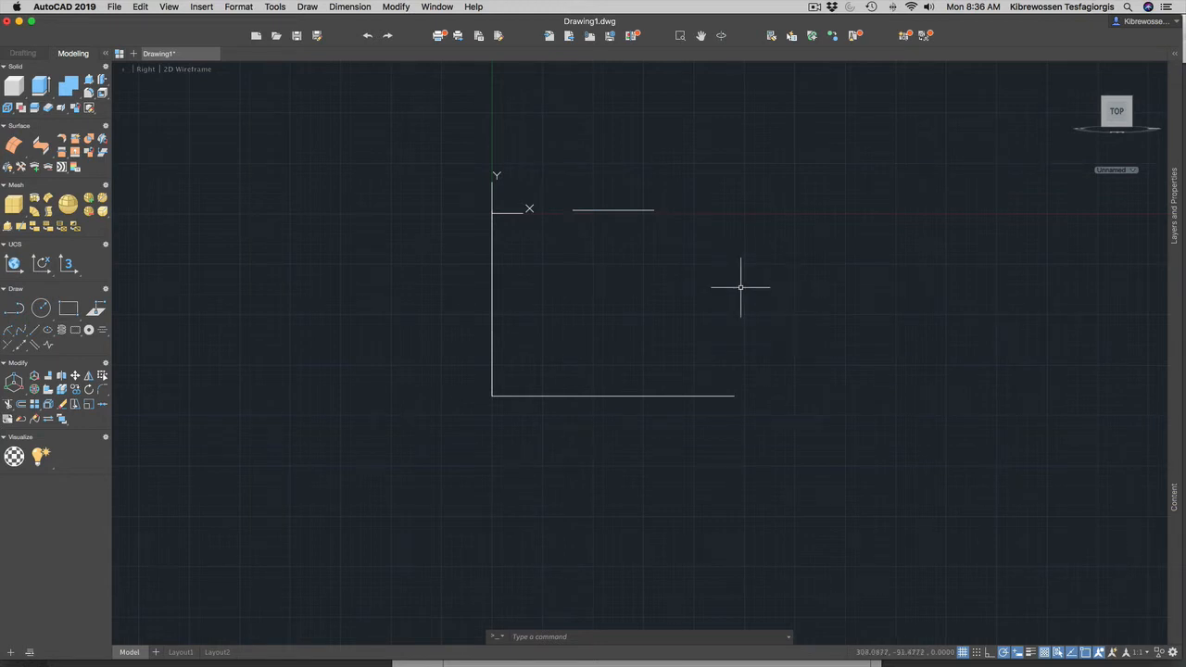
# Step: Measure the distance between the two ends of the shortened upper line
pyautogui.write('dis')
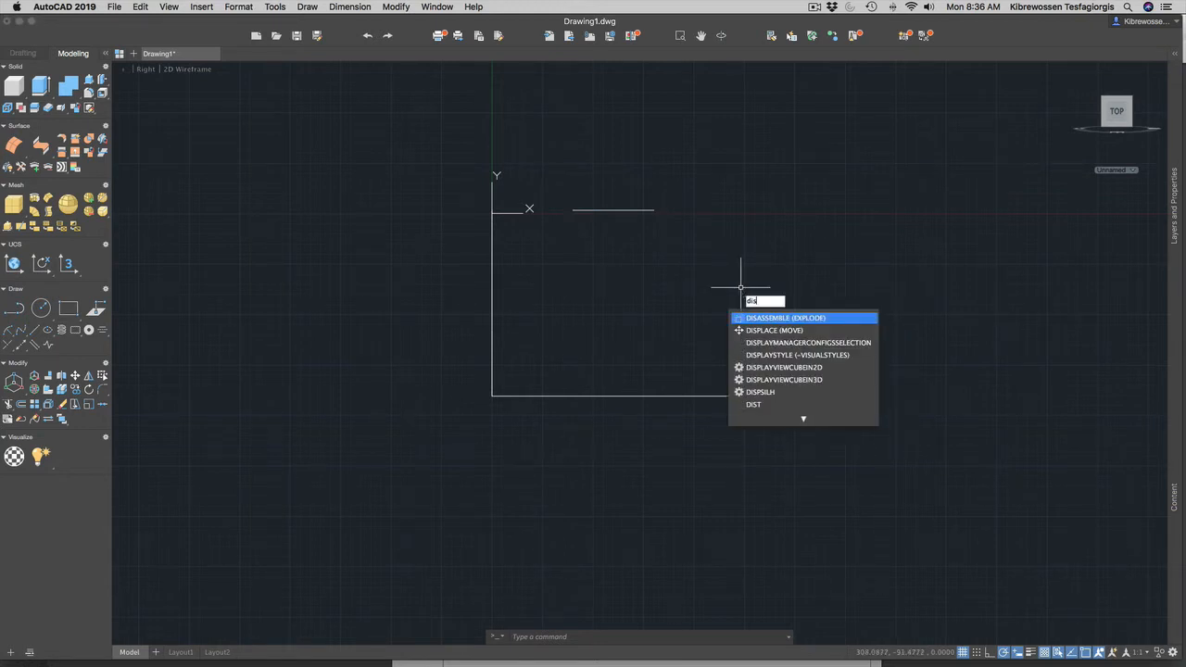
pyautogui.write('t')
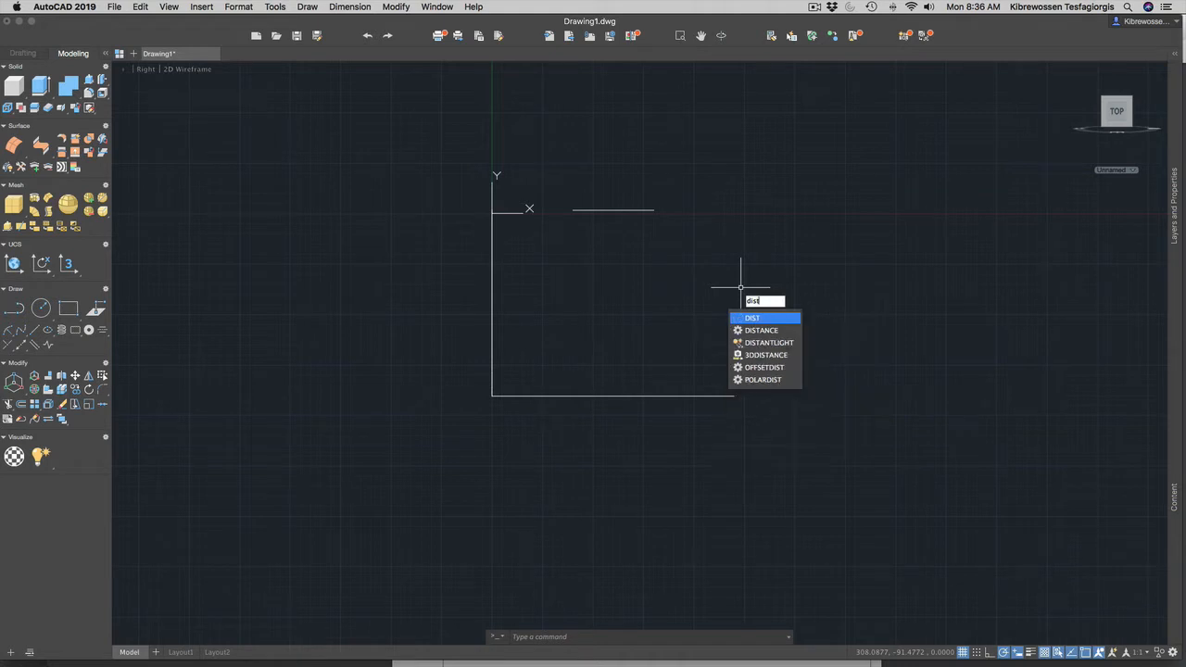
pyautogui.press('Return')
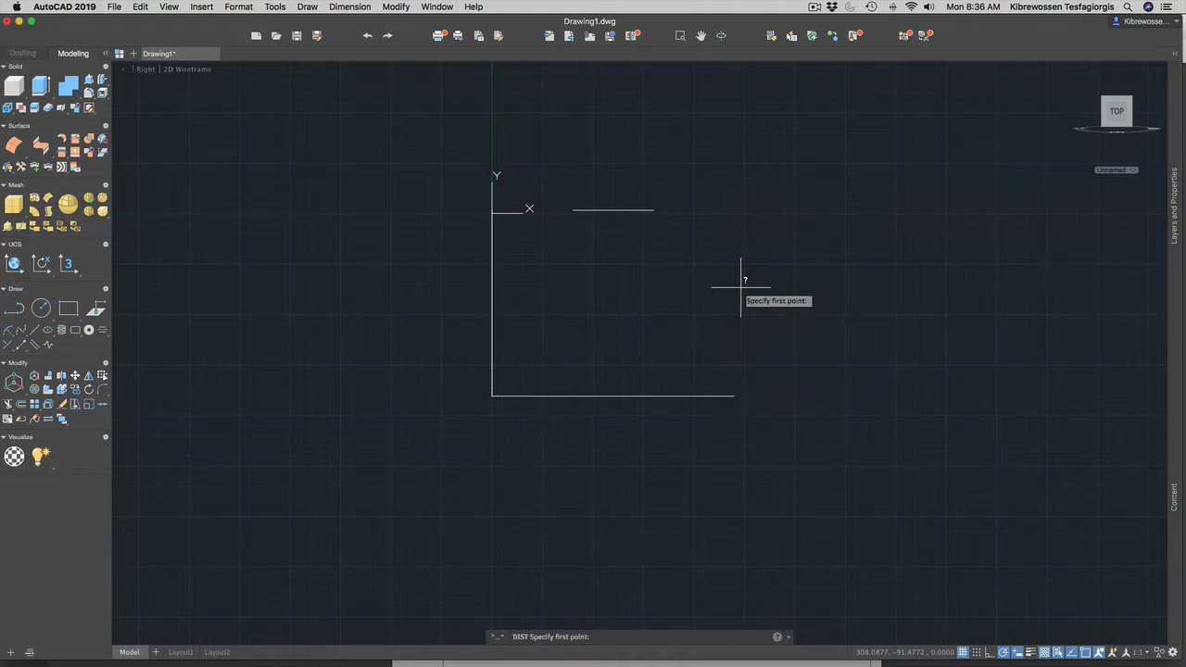
pyautogui.click(573, 210)
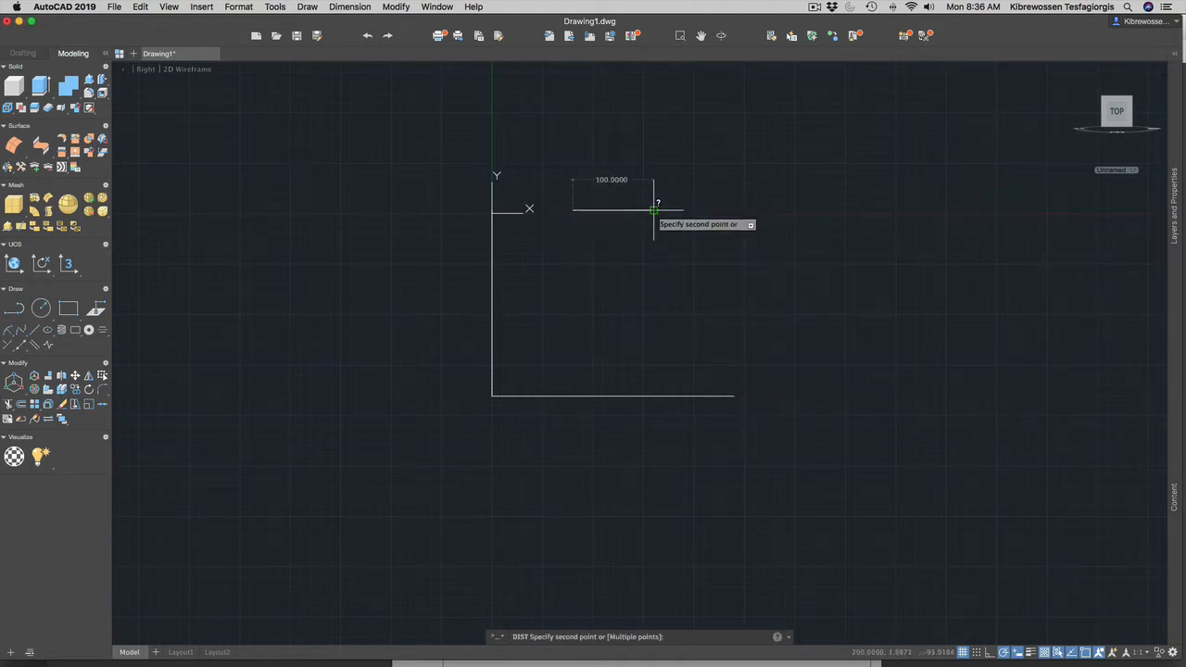
pyautogui.click(655, 211)
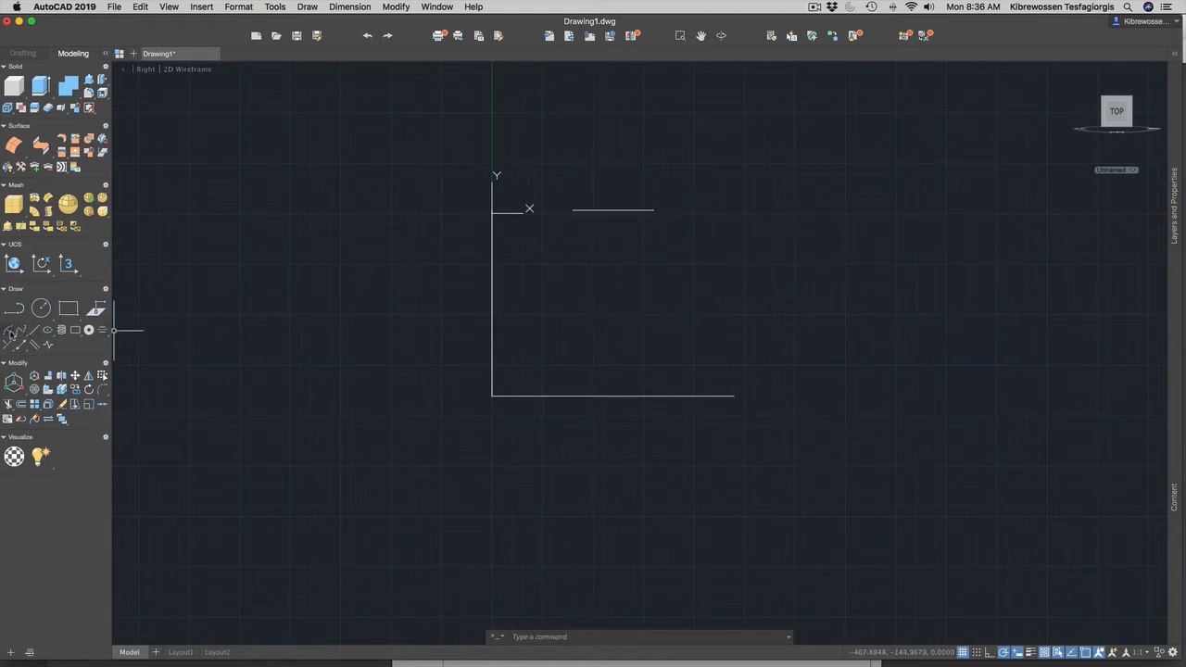
# Step: Draw a start-end-radius arc of radius 230 from the upper line's right end to the 300-unit line's right end
pyautogui.click(12, 331)
pyautogui.click(11, 332)
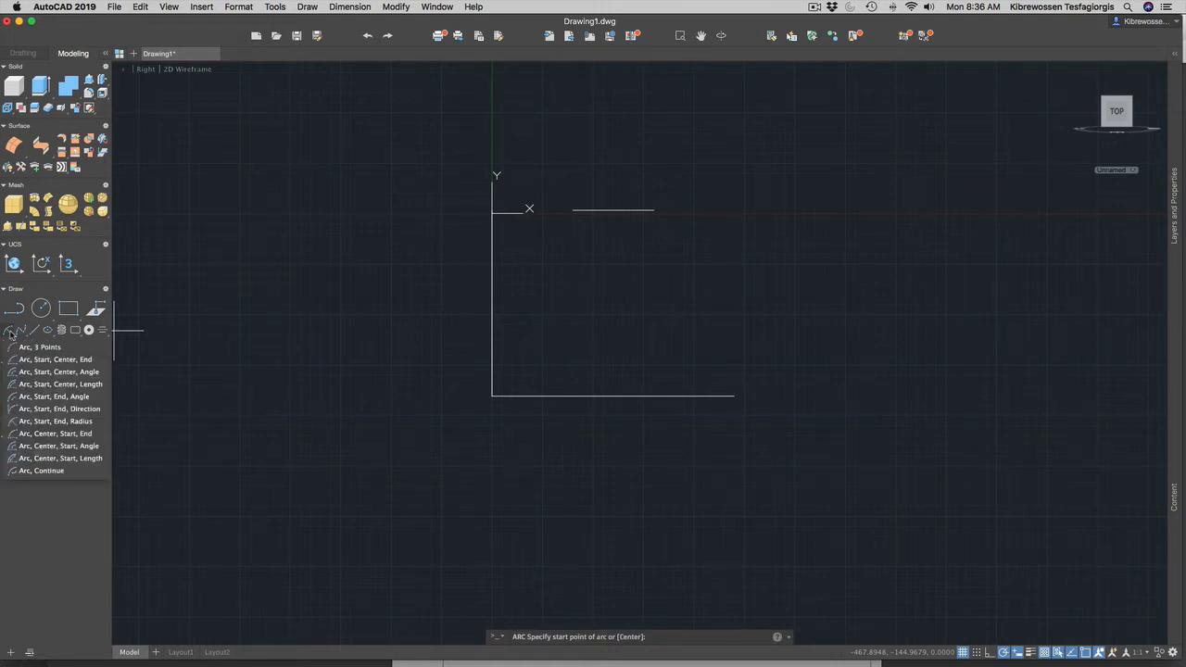
pyautogui.click(53, 420)
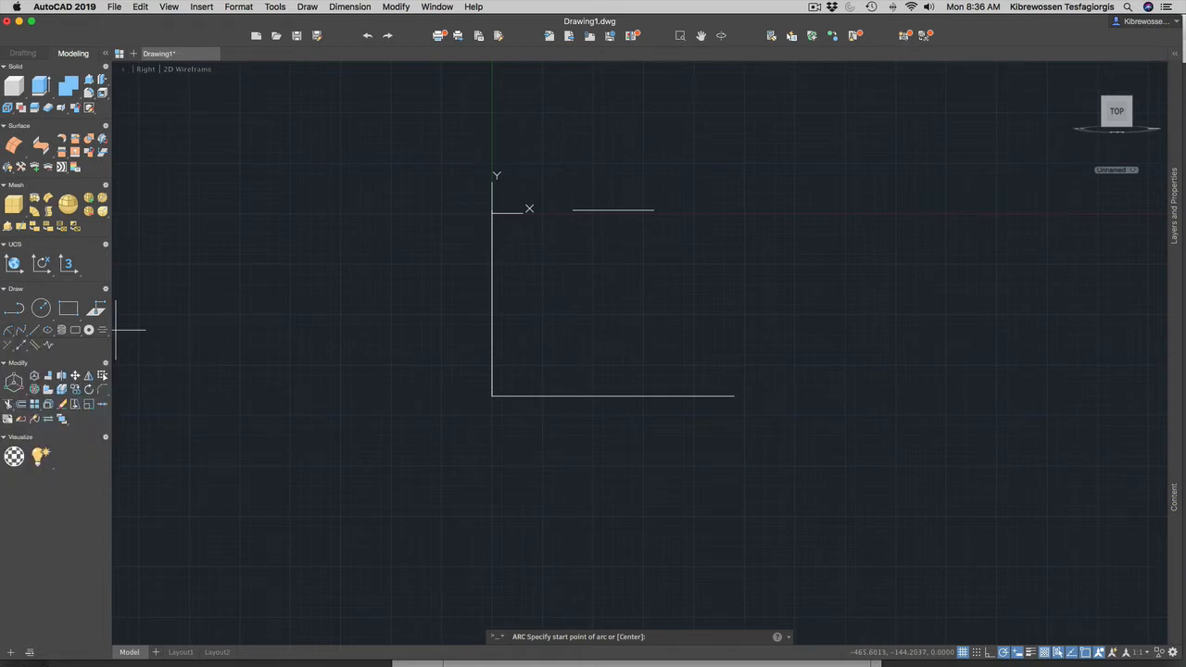
pyautogui.click(655, 210)
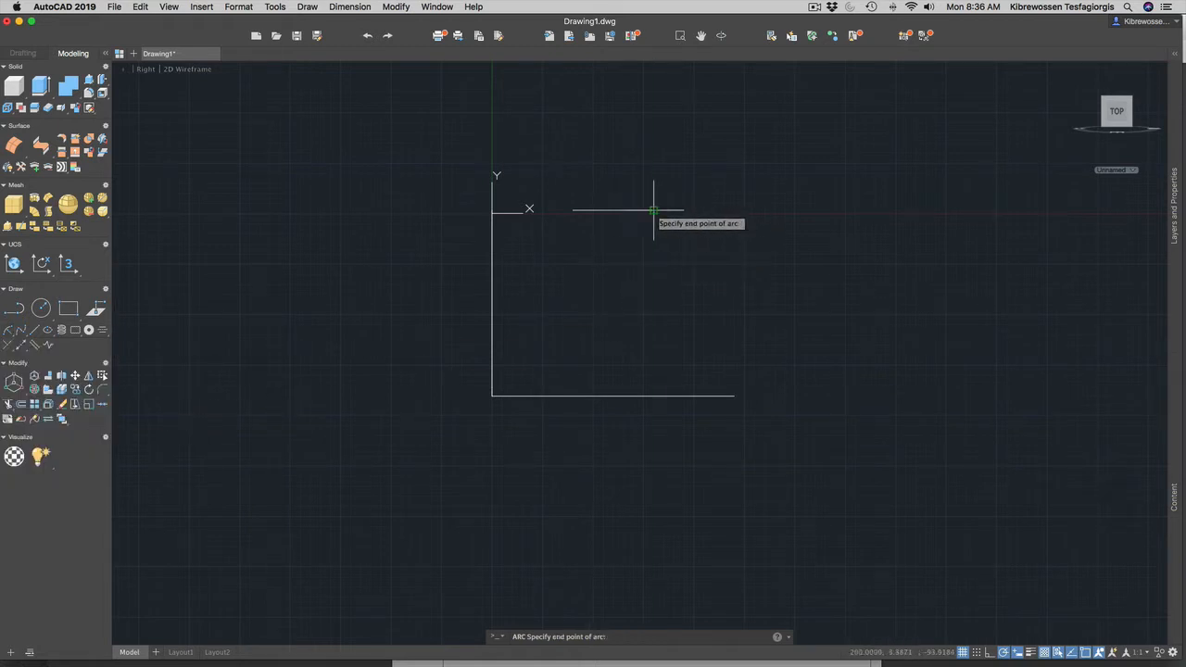
pyautogui.click(735, 397)
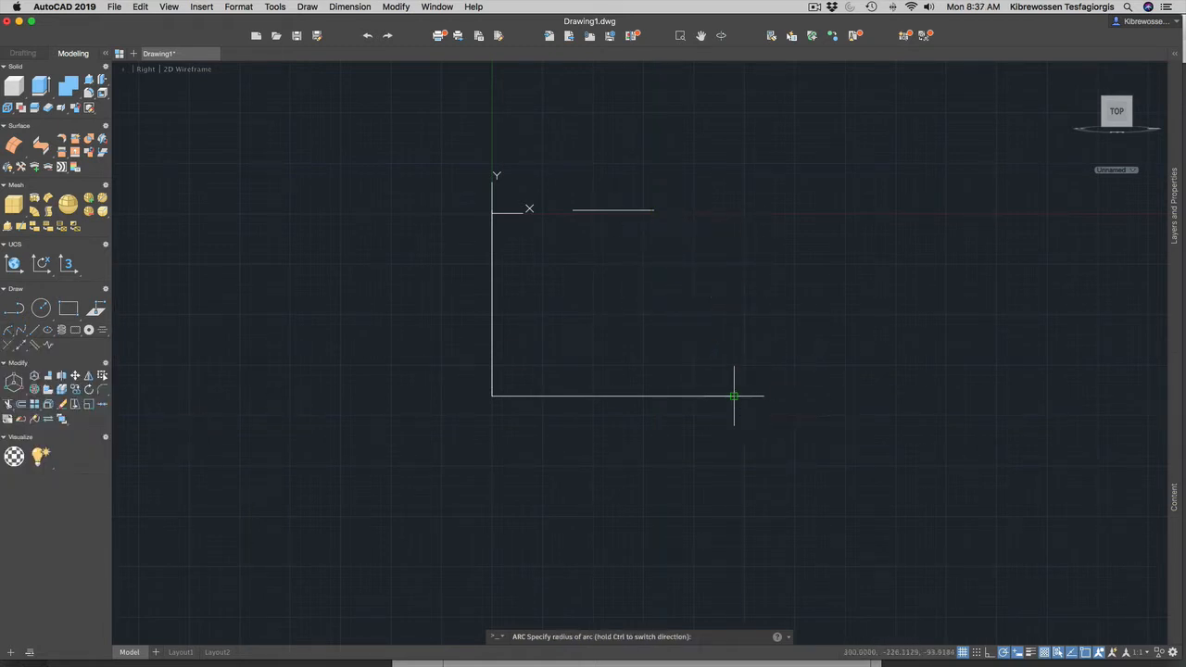
pyautogui.write('230')
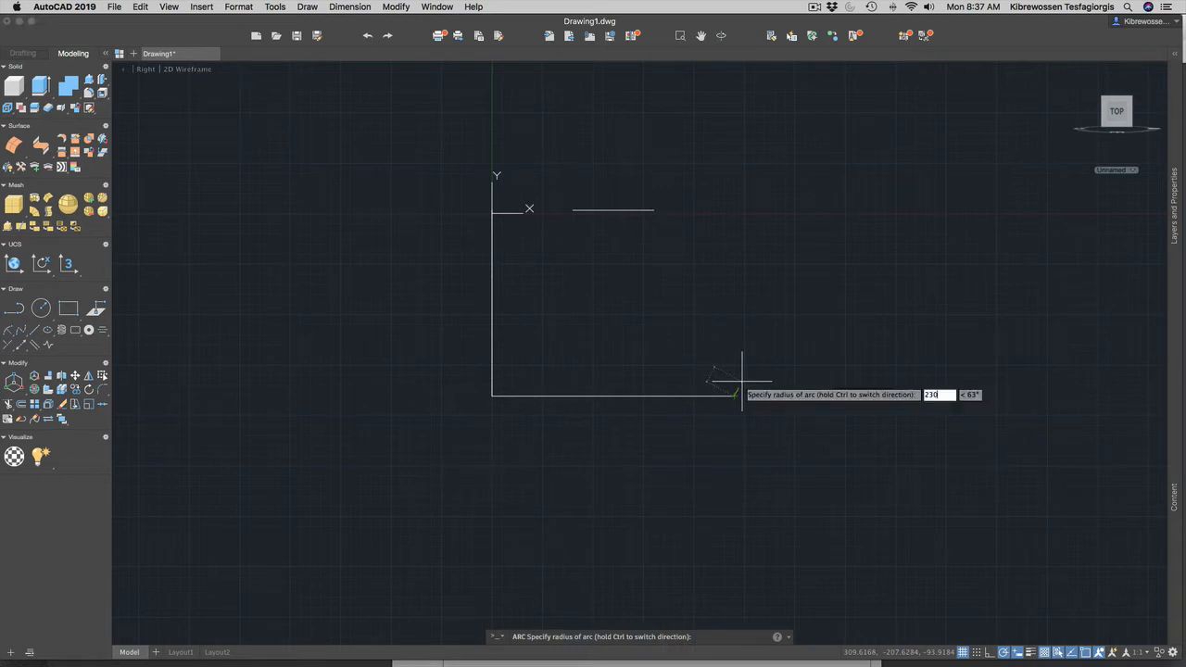
pyautogui.press('Return')
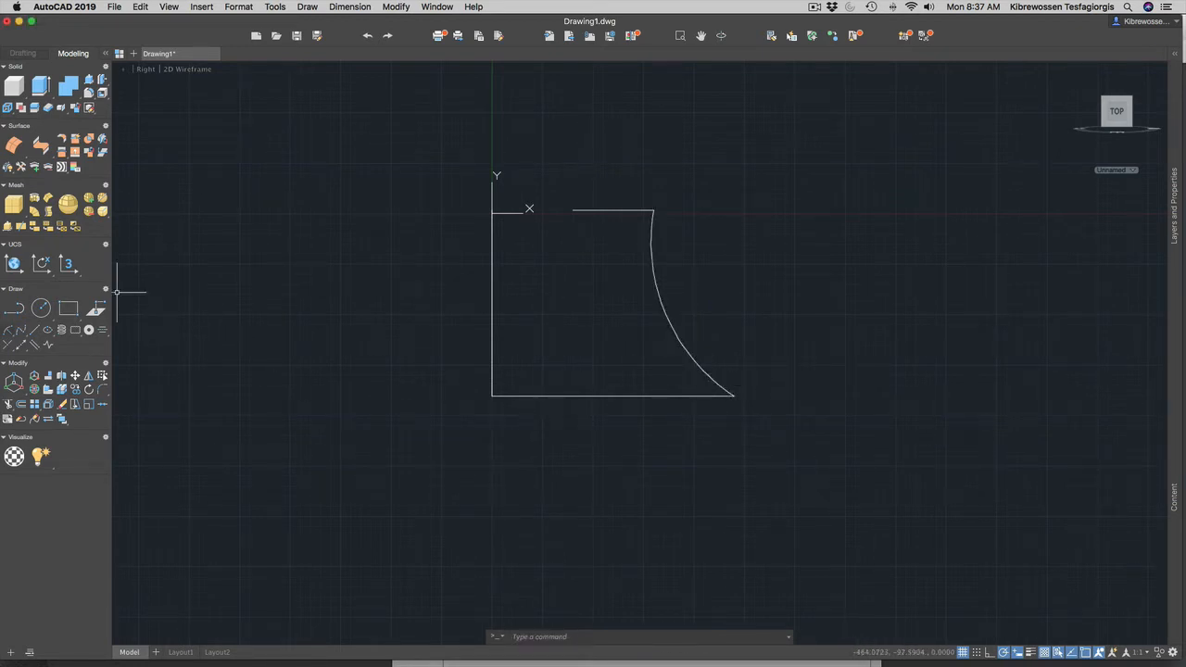
# Step: Draw a start-end-radius arc of radius 230 from the 300-unit line's left end to the upper line's left end
pyautogui.press('Return')
pyautogui.click(9, 330)
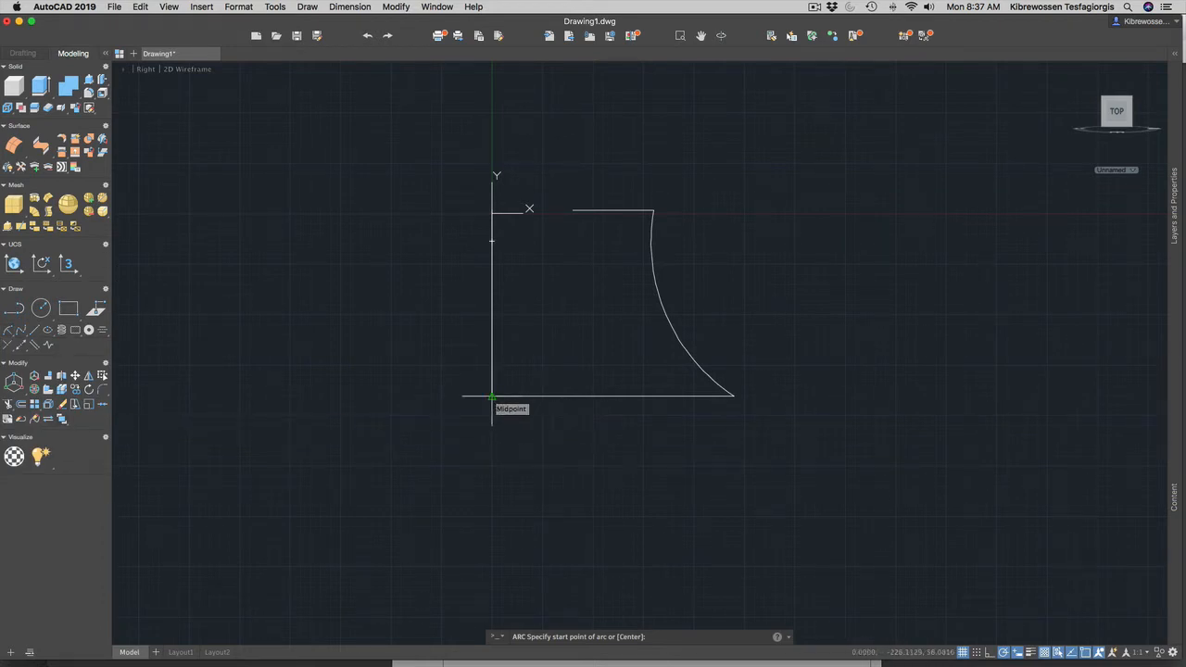
pyautogui.scroll(5, 492, 397)
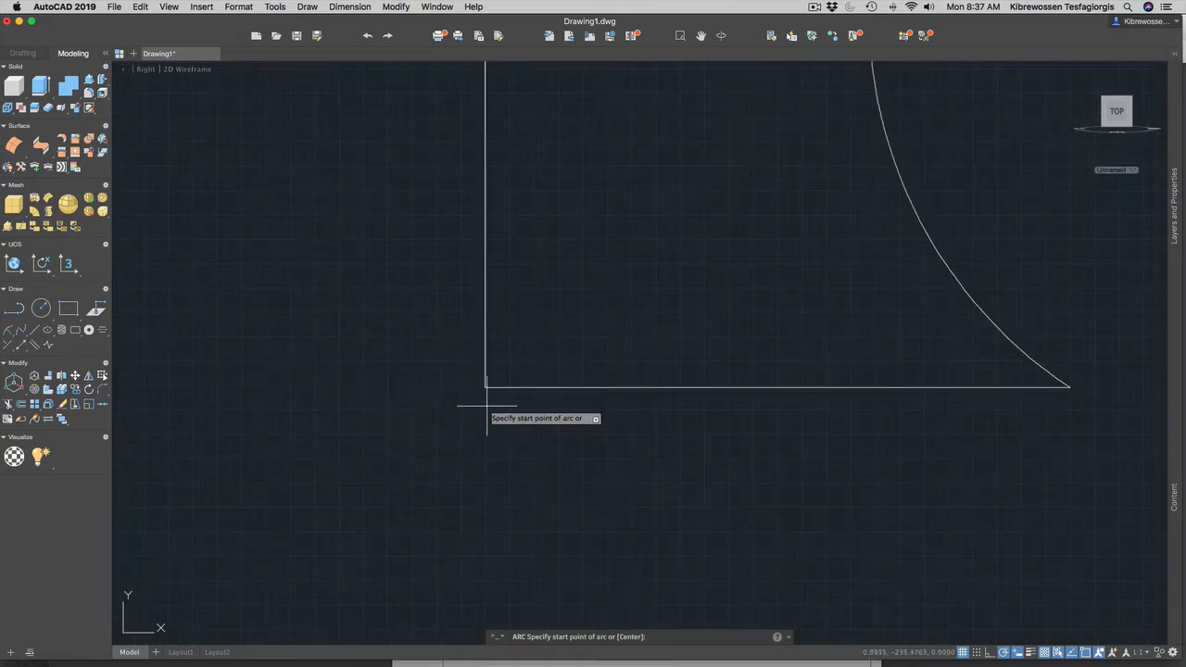
pyautogui.click(485, 387)
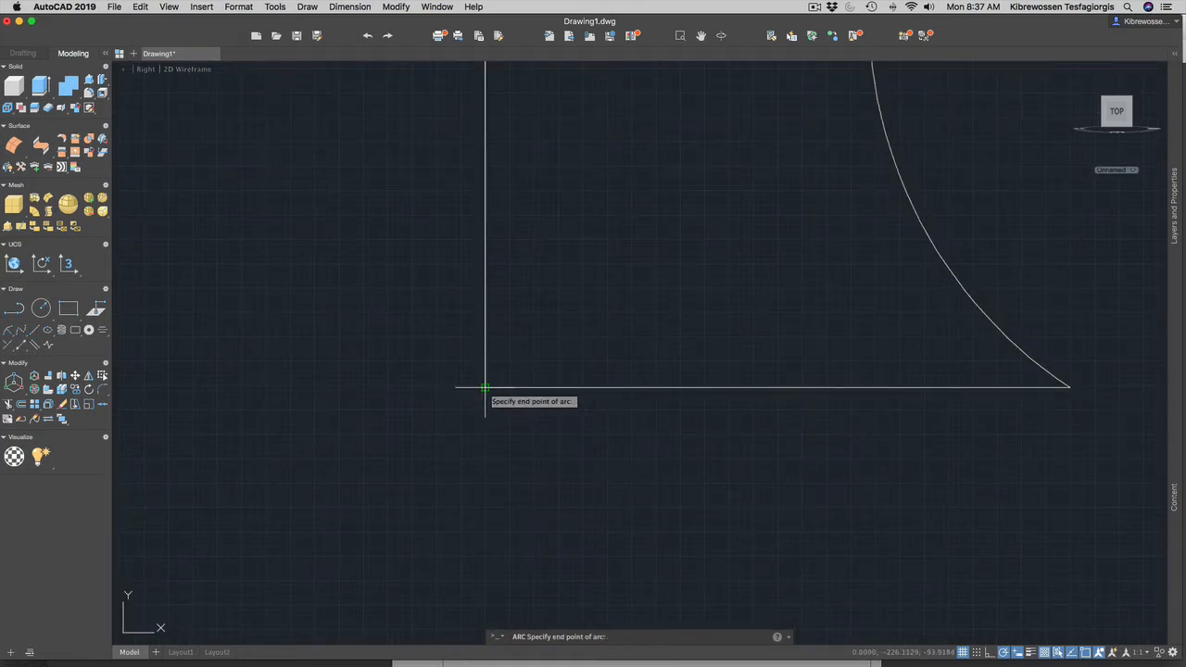
pyautogui.scroll(-7, 540, 357)
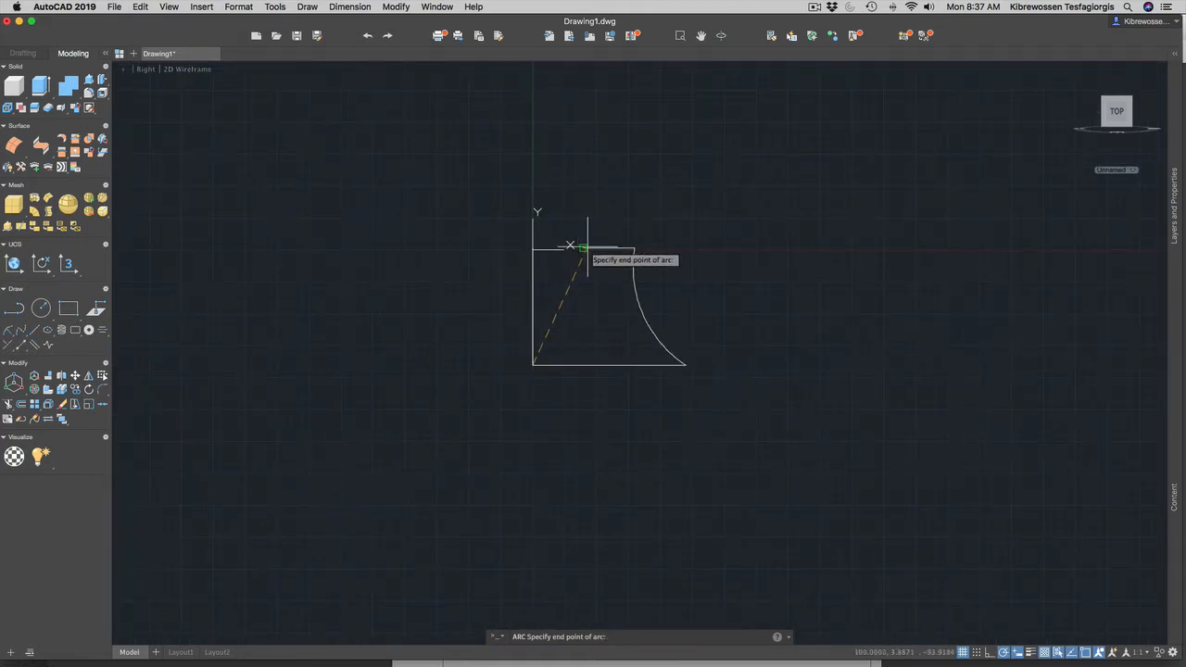
pyautogui.click(583, 248)
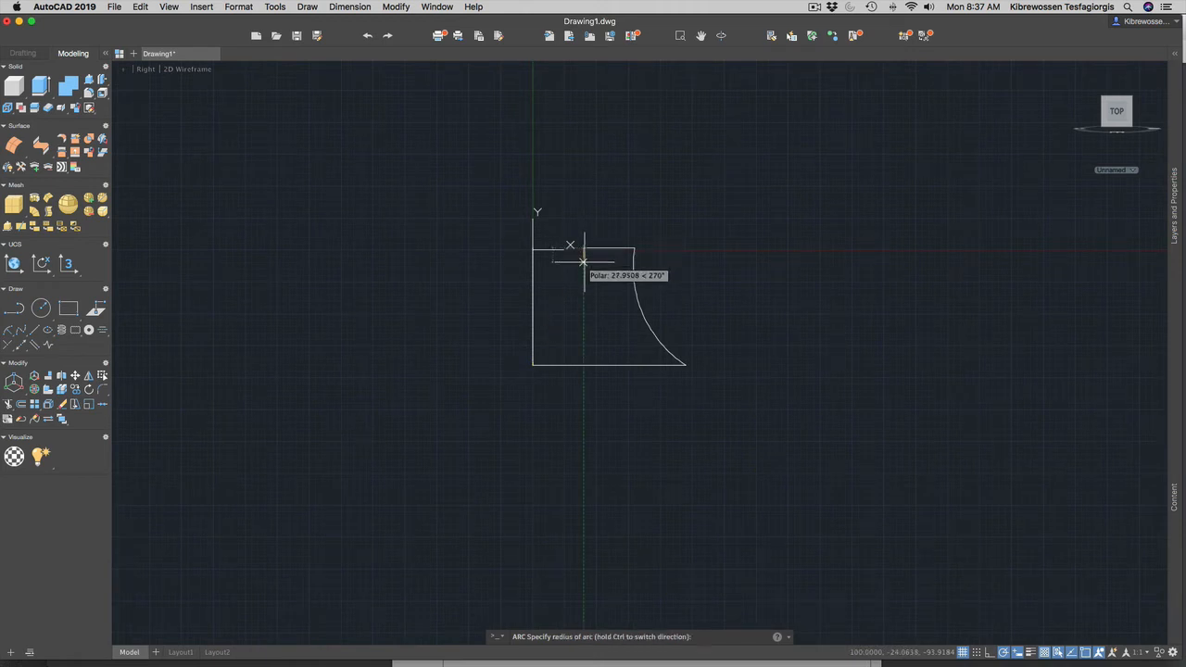
pyautogui.write('230')
pyautogui.press('Return')
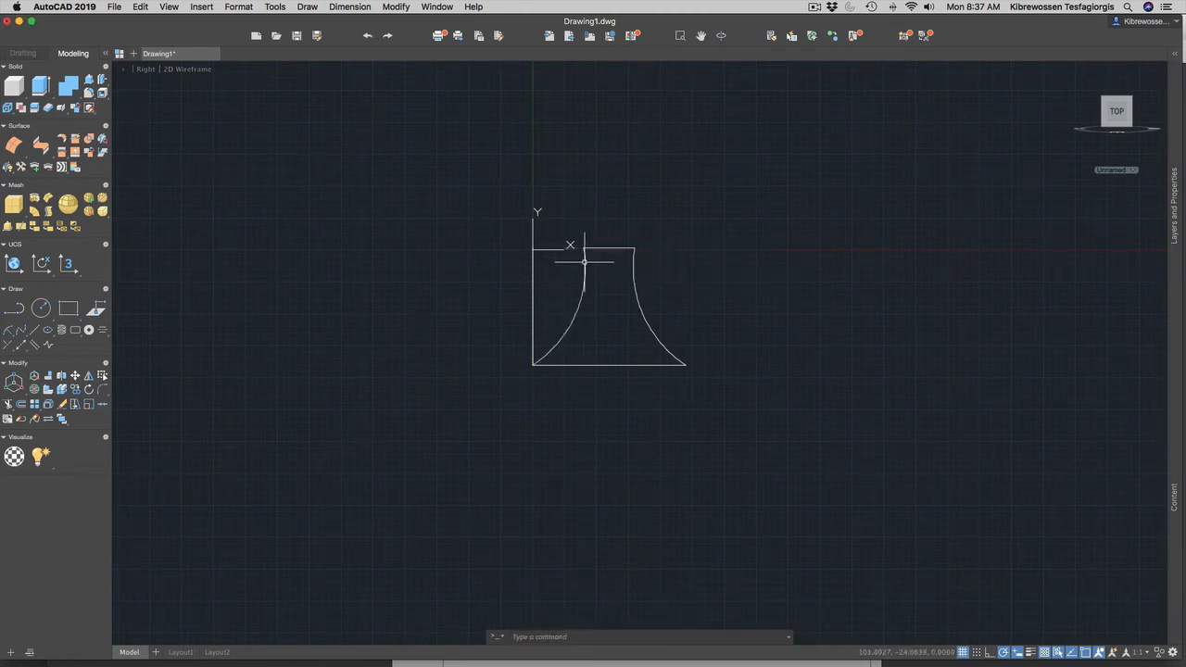
# Step: Switch the drawing to the SE Isometric view, with both profiles in sight
pyautogui.scroll(4, 693, 198)
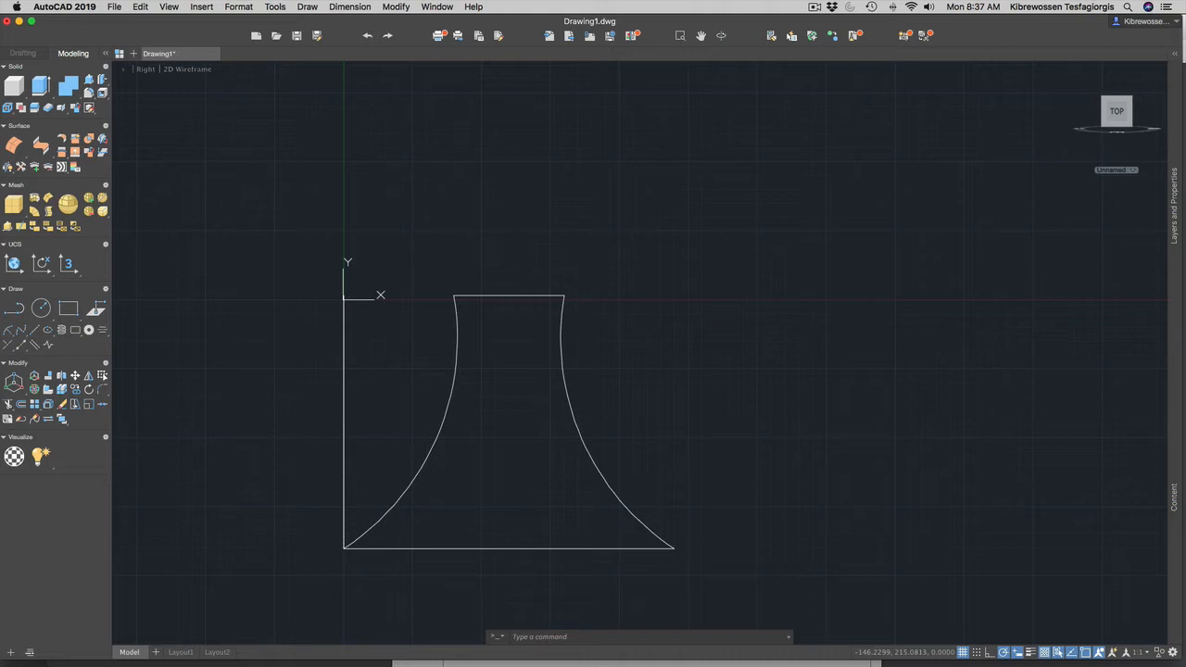
pyautogui.click(169, 7)
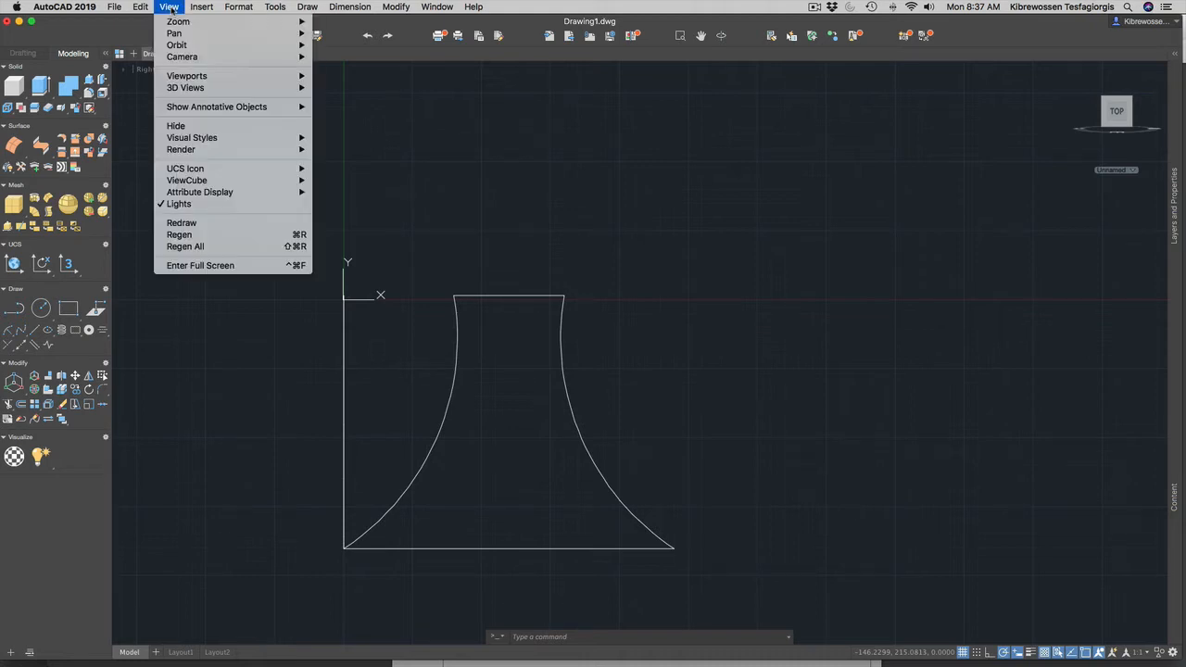
pyautogui.moveTo(231, 90)
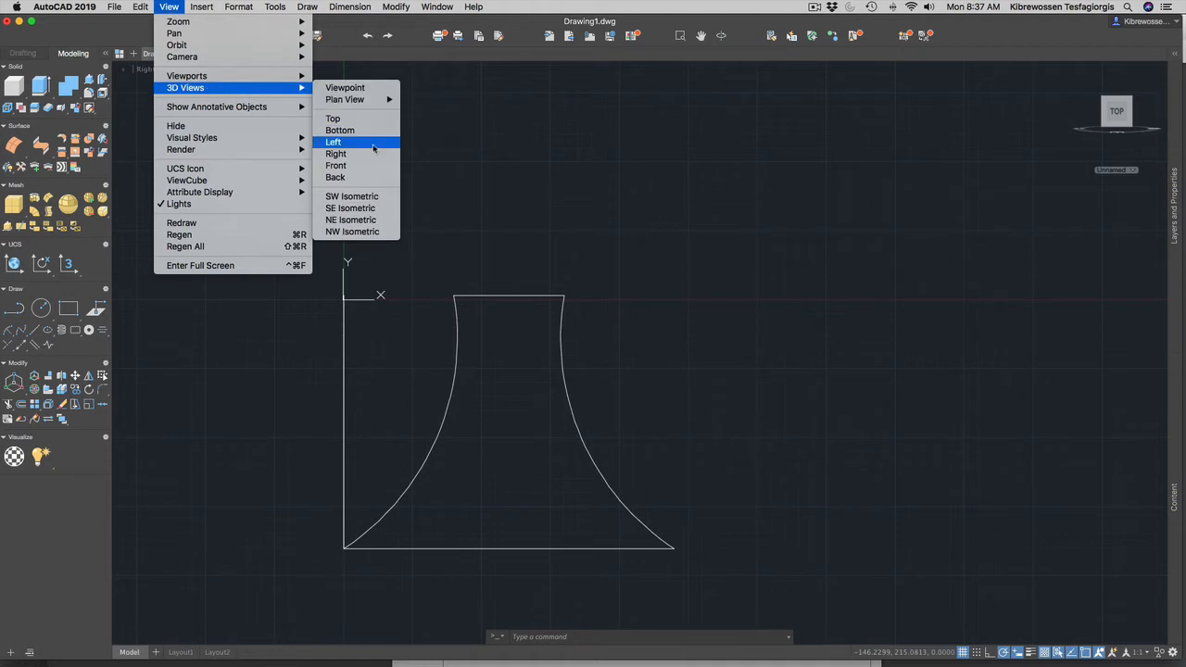
pyautogui.click(371, 210)
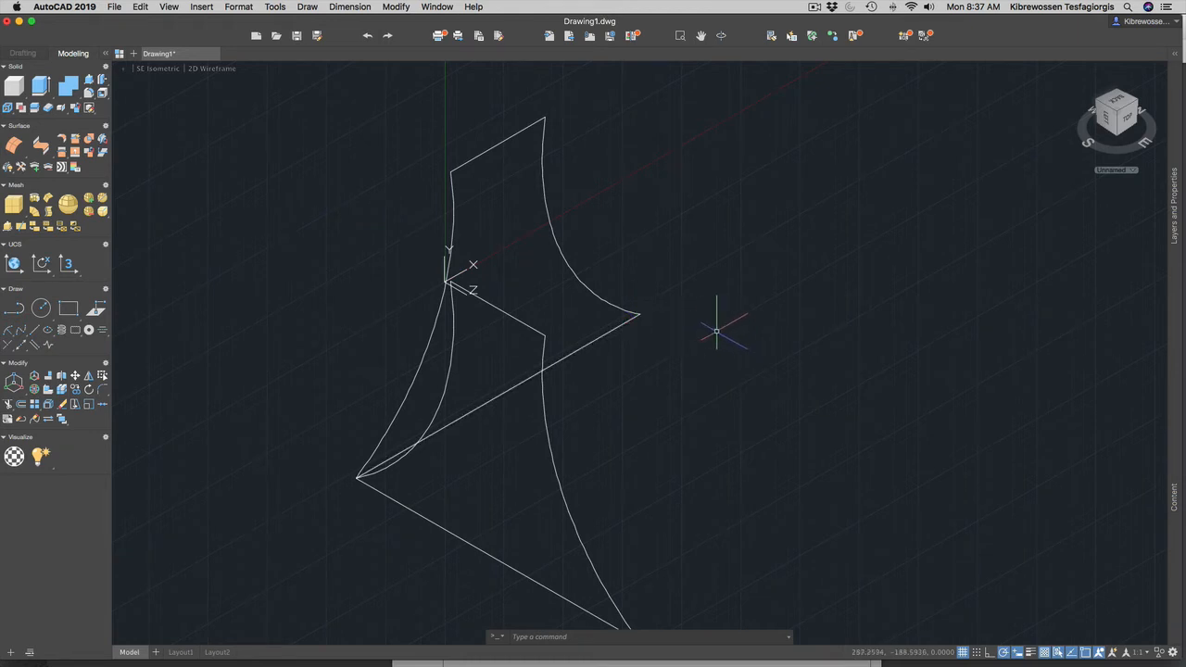
pyautogui.scroll(-3, 704, 352)
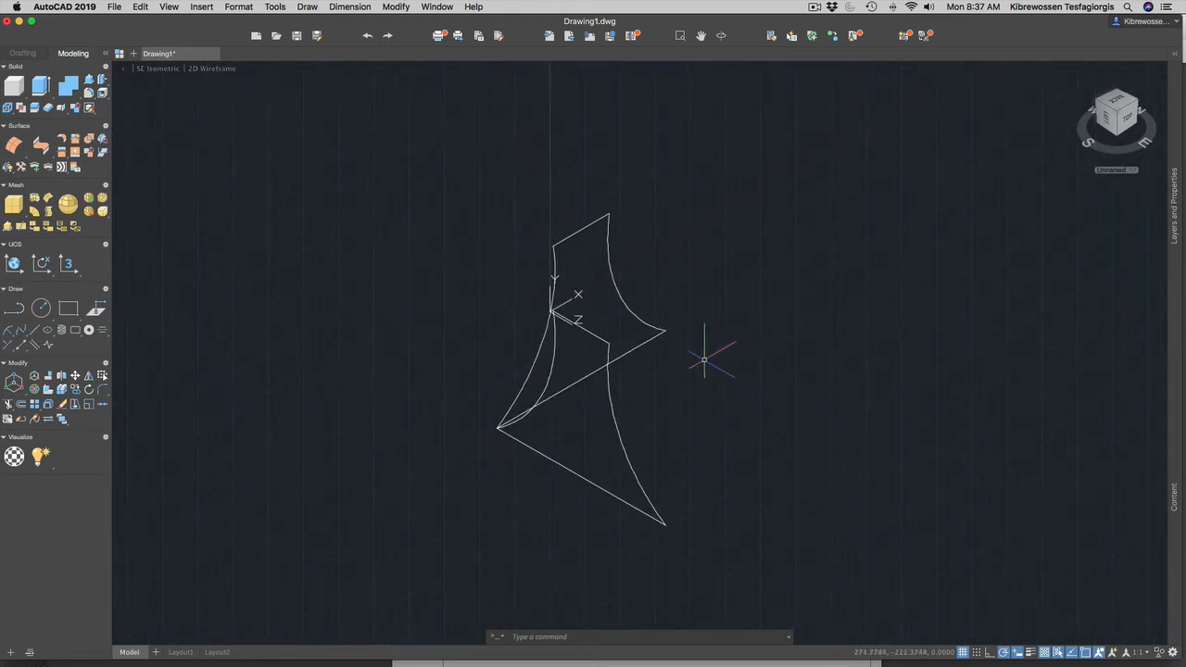
pyautogui.scroll(1, 699, 312)
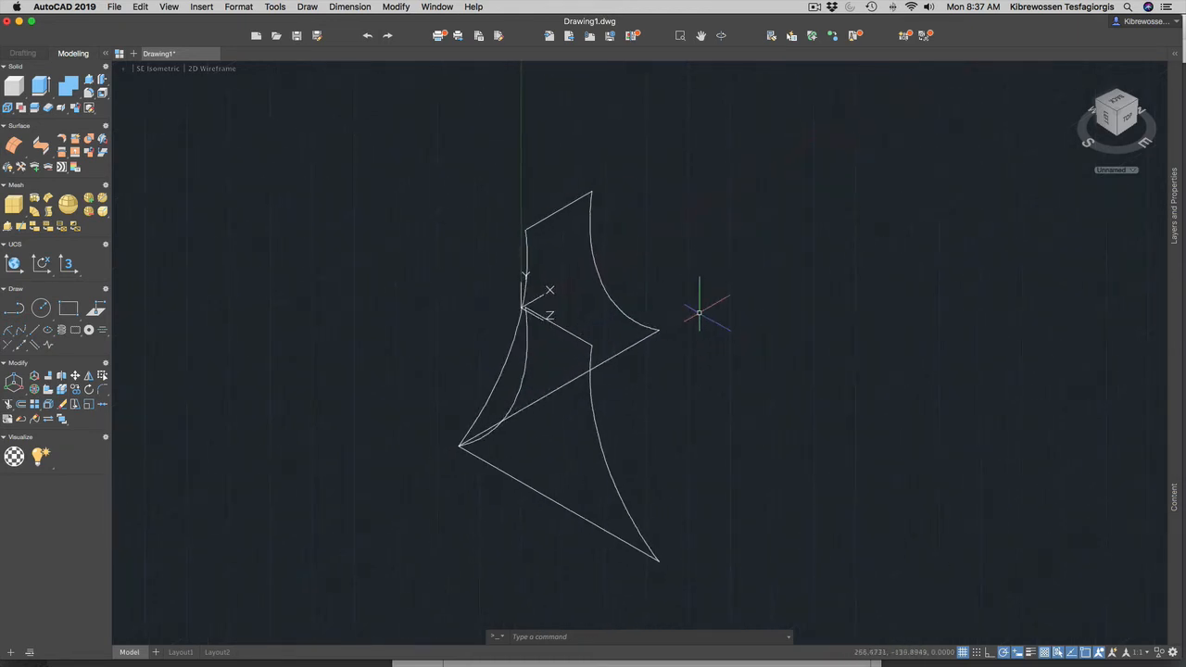
pyautogui.scroll(-1, 699, 312)
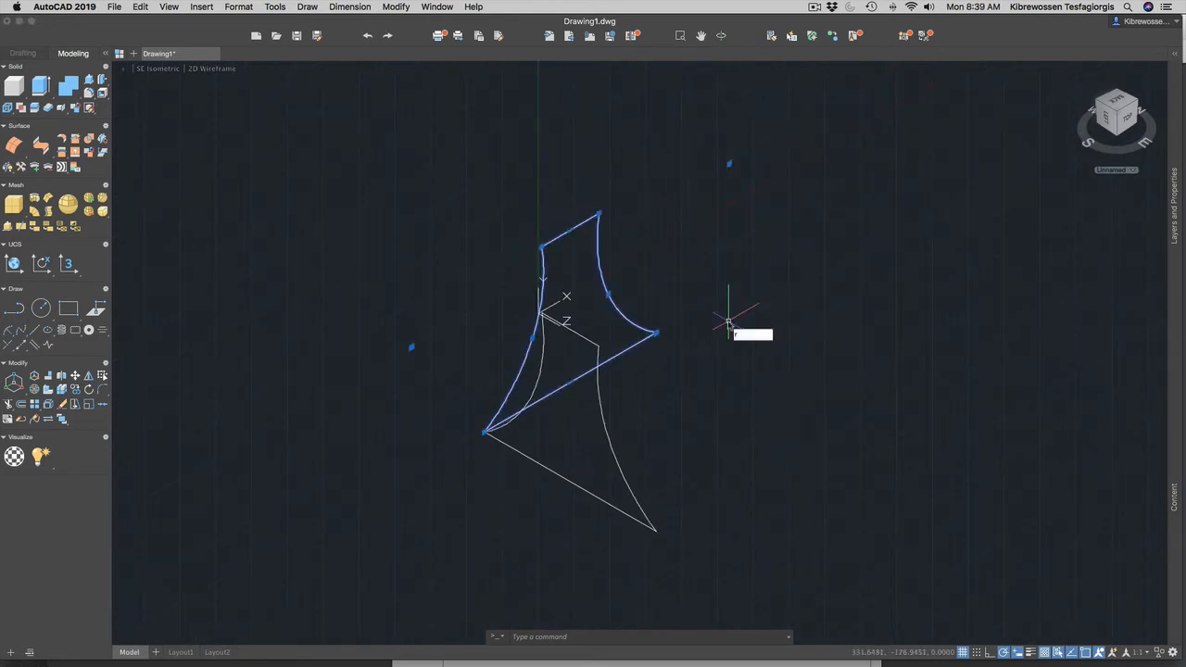
# Step: Convert the two lines and two arcs of the Right-view profile into a region
pyautogui.write('egion')
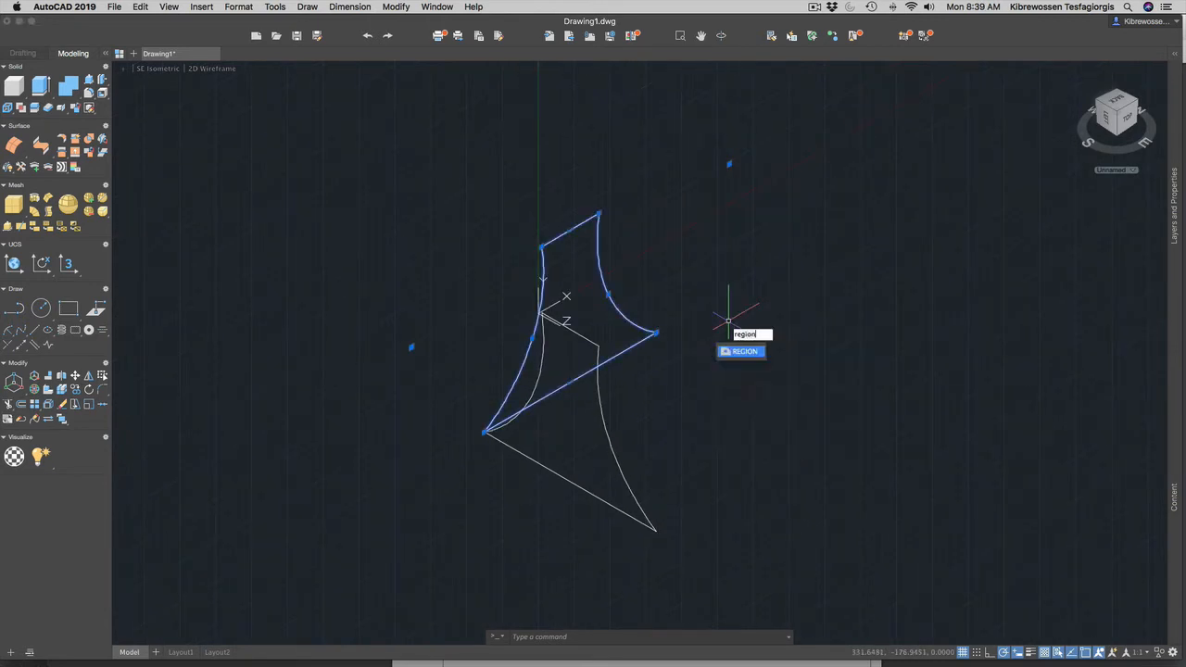
pyautogui.press('Return')
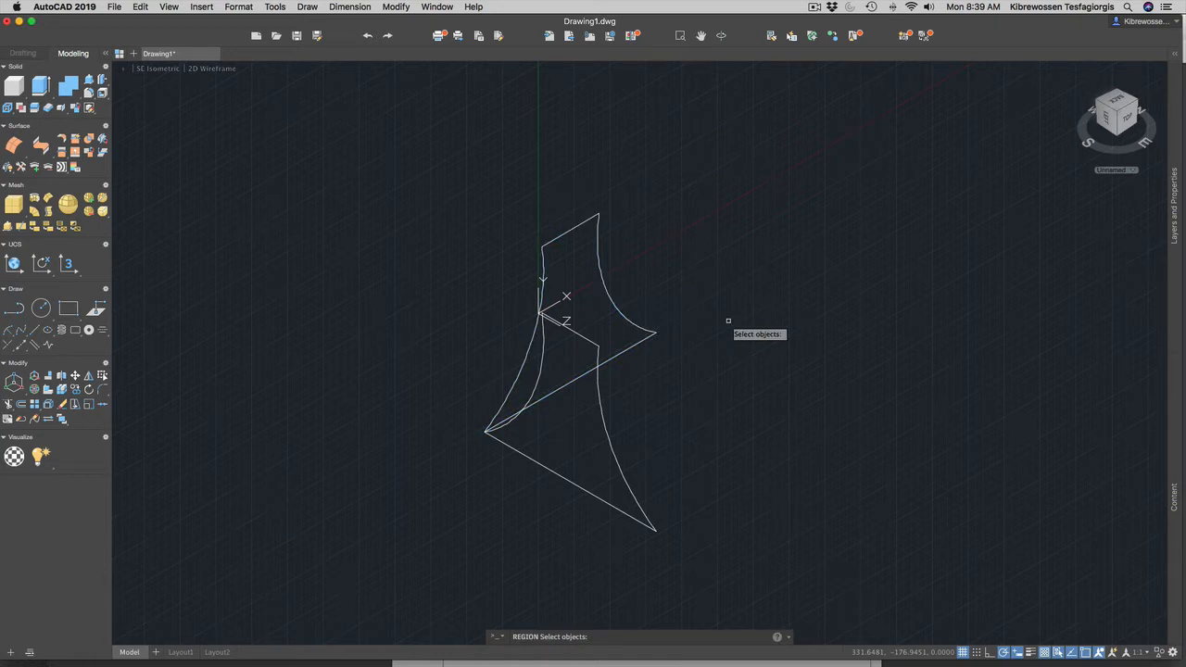
pyautogui.click(599, 253)
pyautogui.click(607, 360)
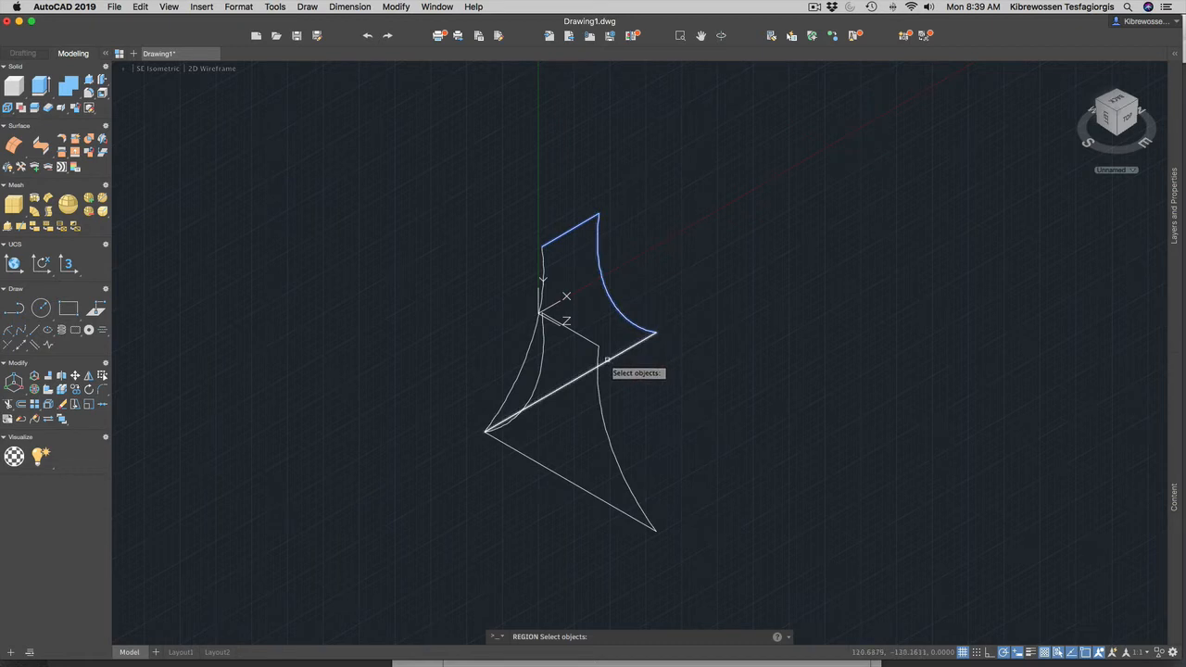
pyautogui.click(530, 352)
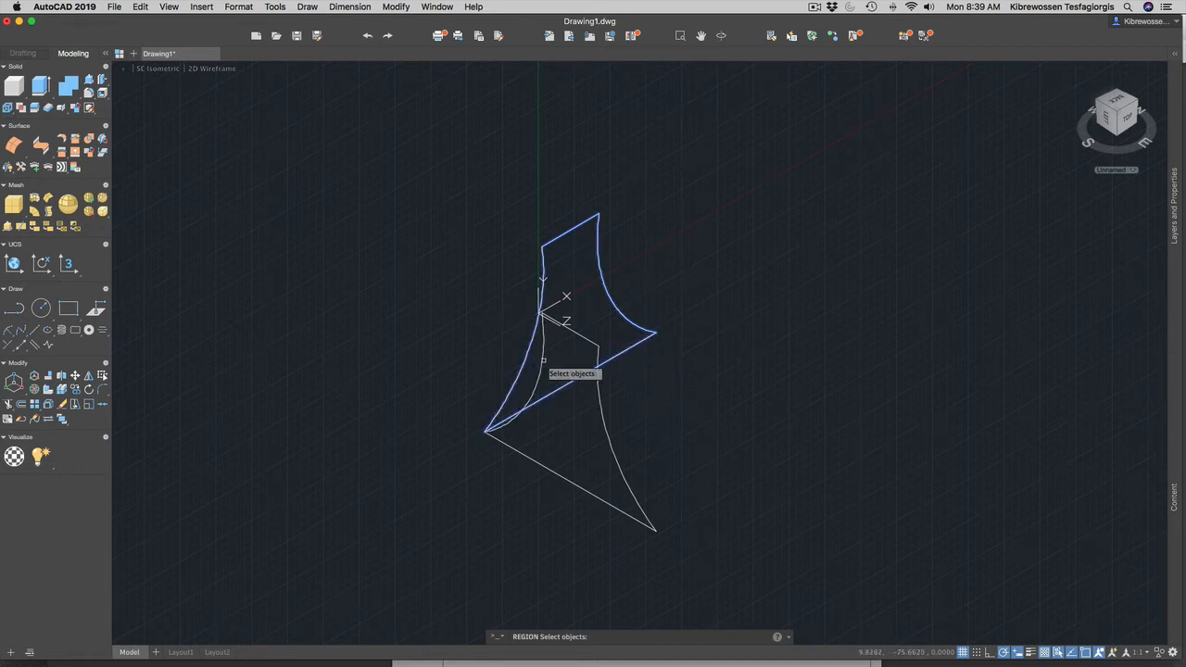
pyautogui.press('Return')
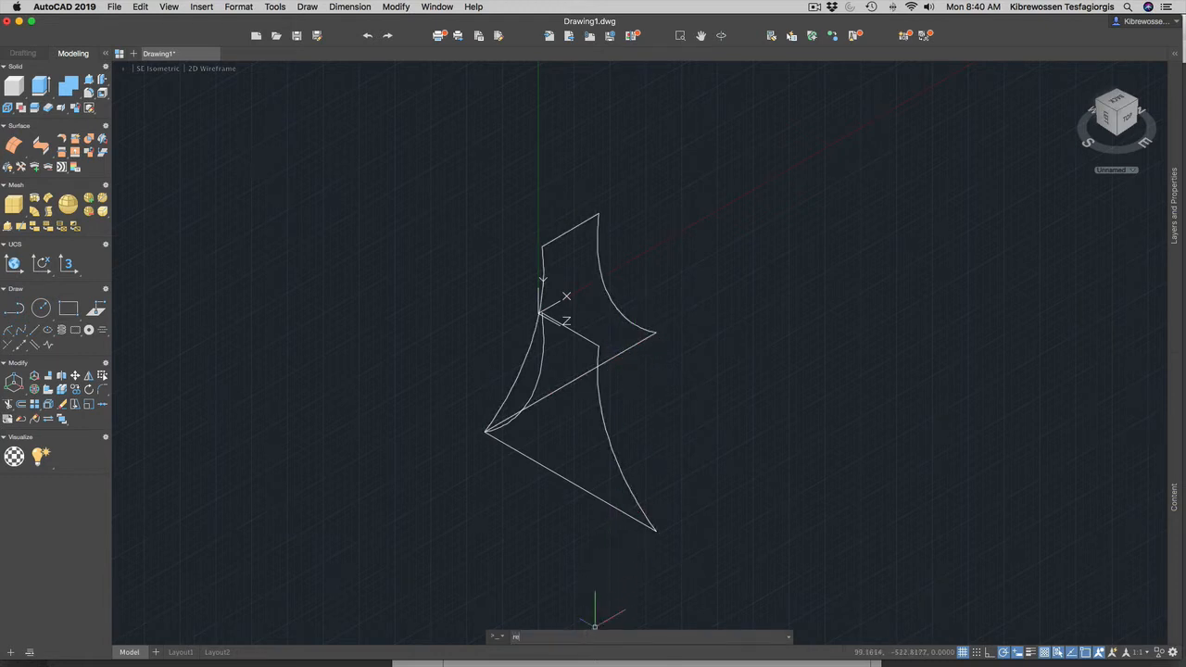
# Step: Convert the two lines and two arcs of the Front-view profile into a region
pyautogui.write('region')
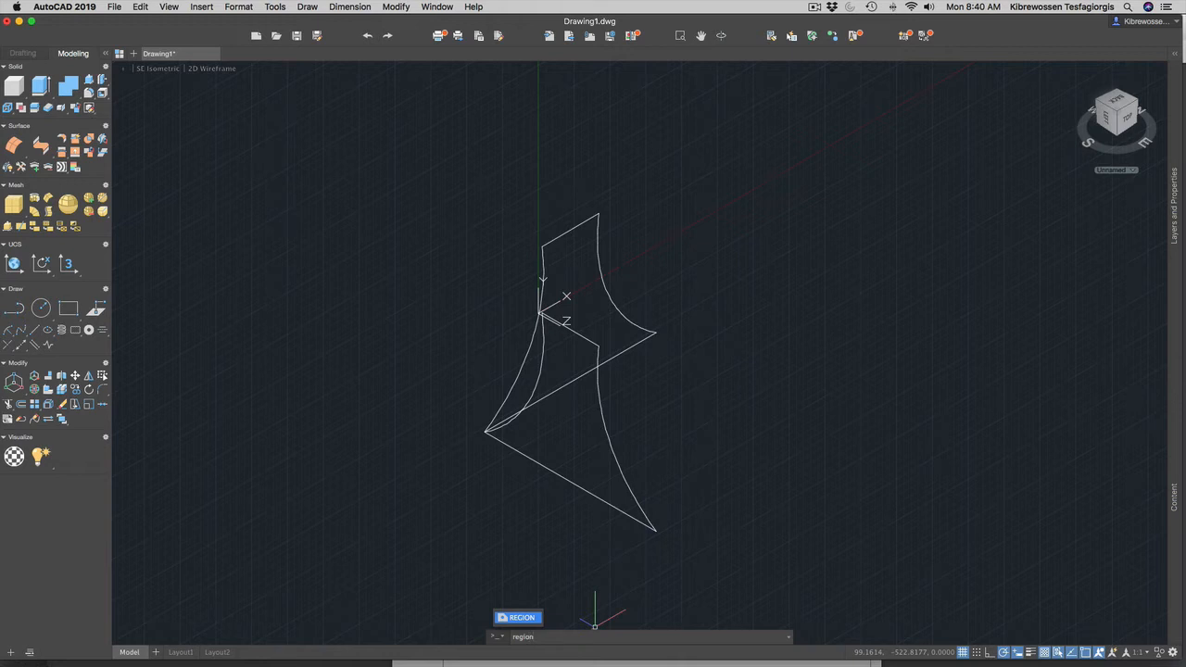
pyautogui.press('Return')
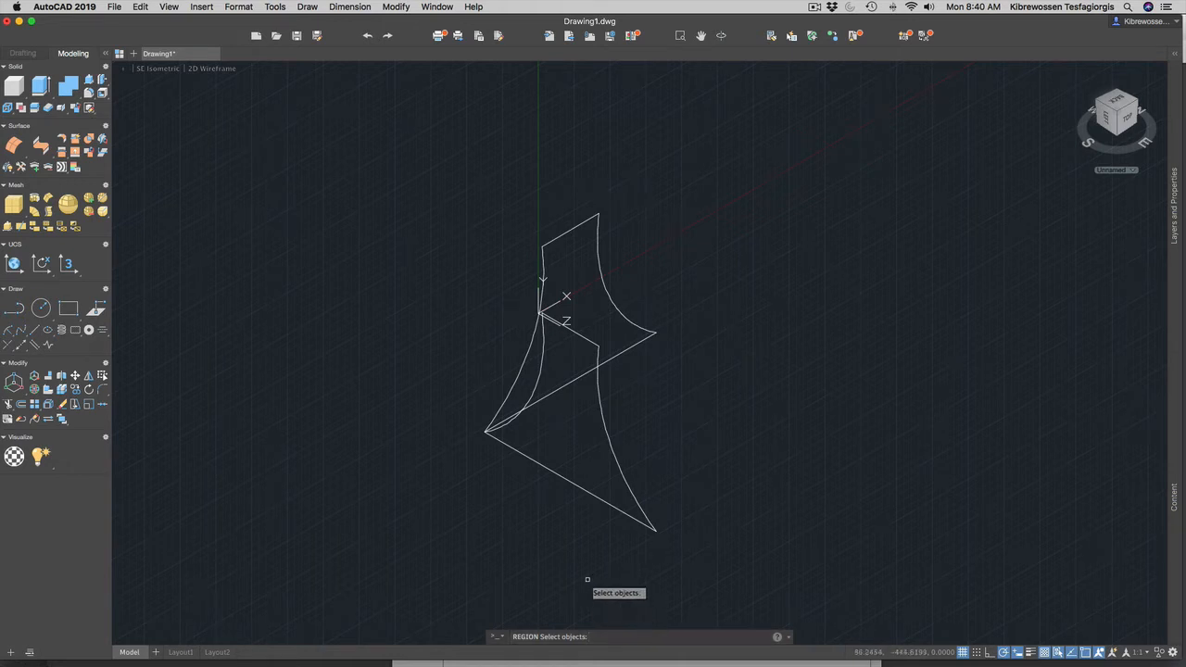
pyautogui.click(580, 488)
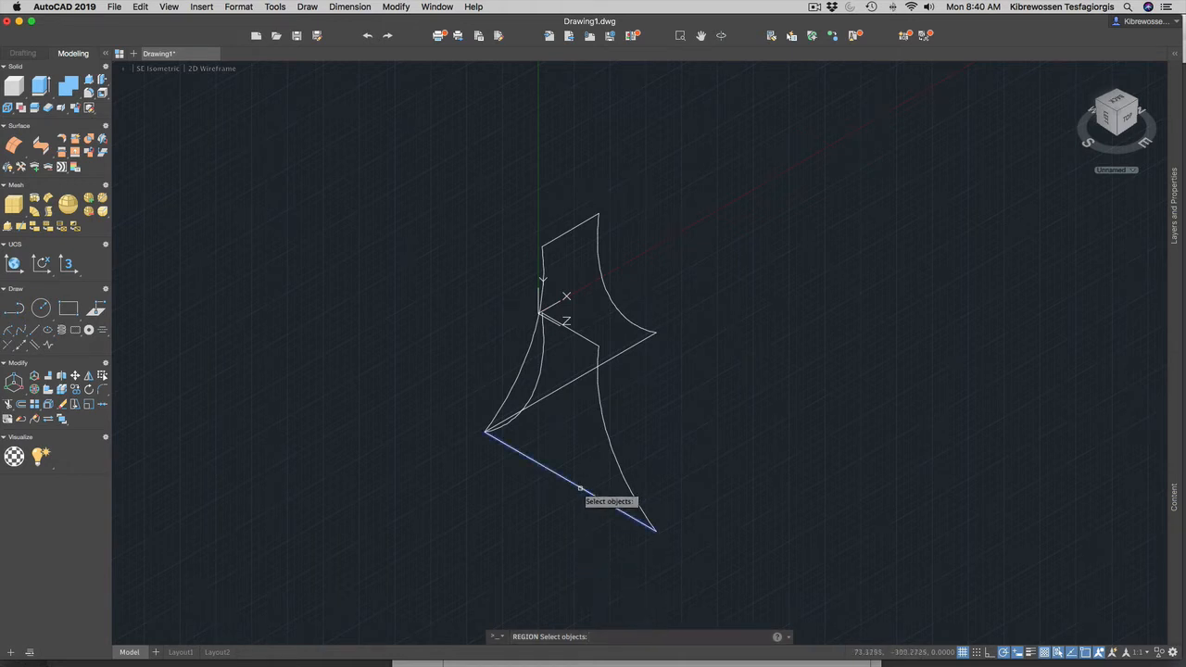
pyautogui.click(612, 464)
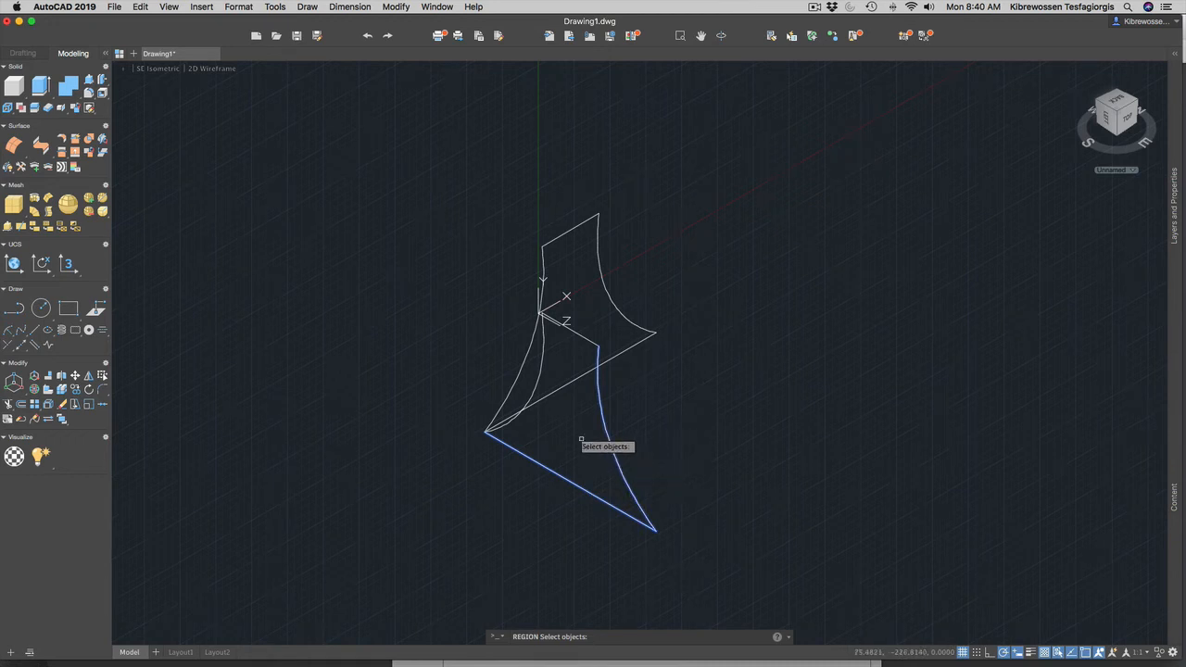
pyautogui.click(540, 374)
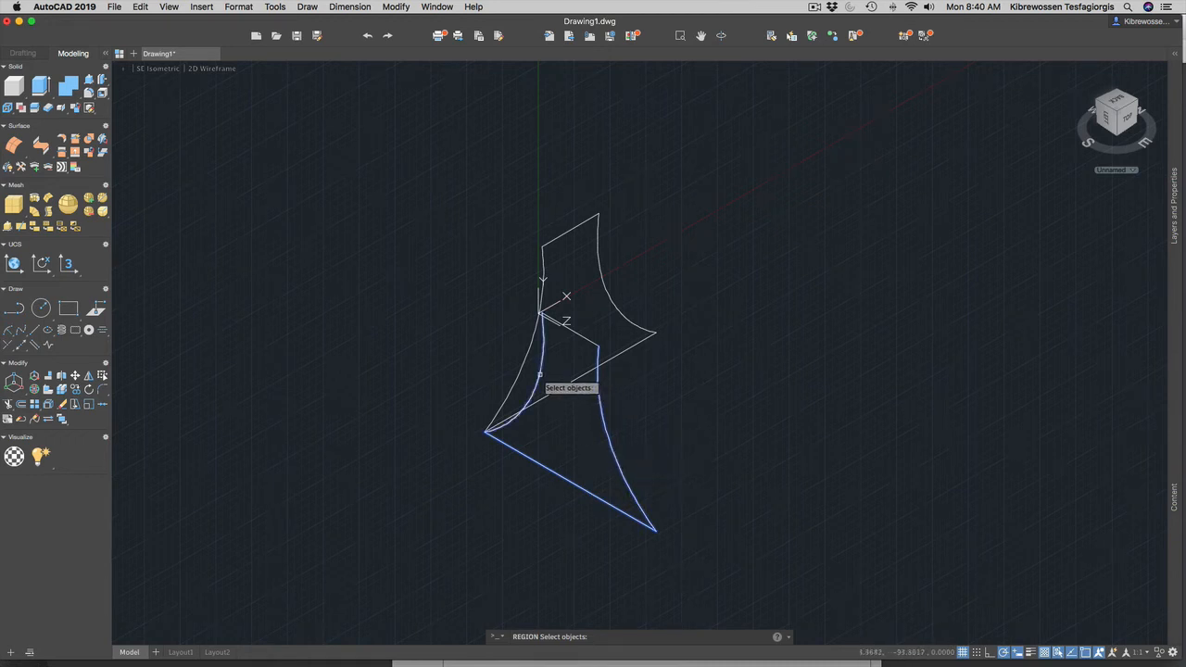
pyautogui.click(573, 331)
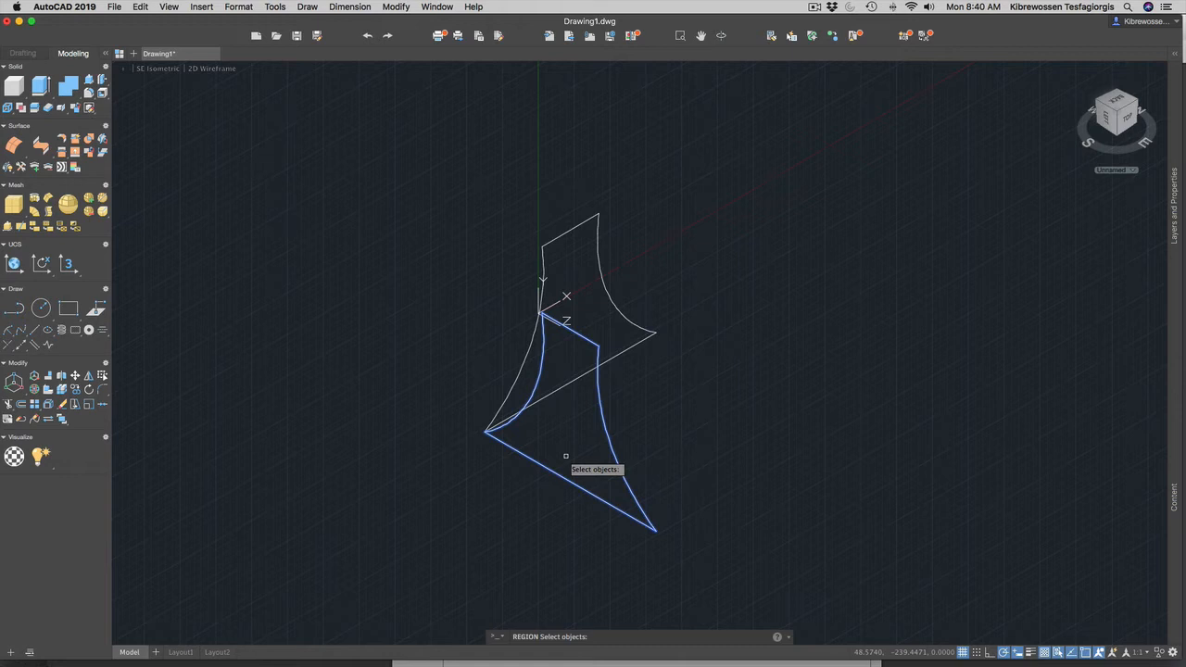
pyautogui.press('Return')
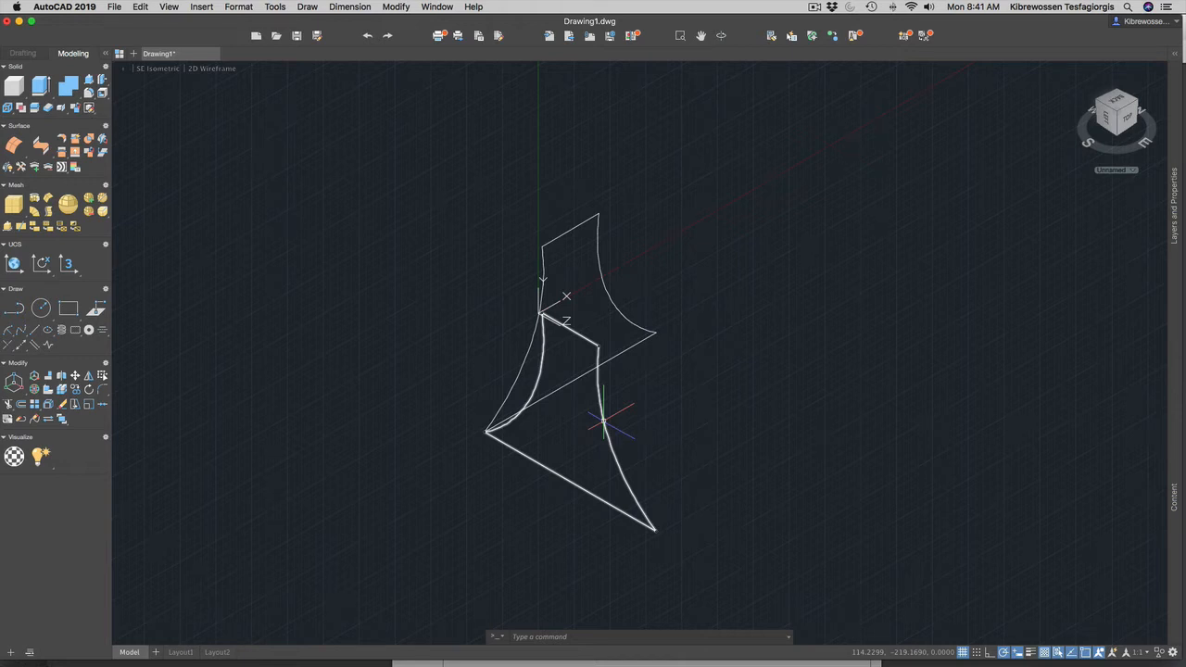
# Step: Extrude the Front-view profile region by 300 across the span of the other profile
pyautogui.write('ext')
pyautogui.press('Return')
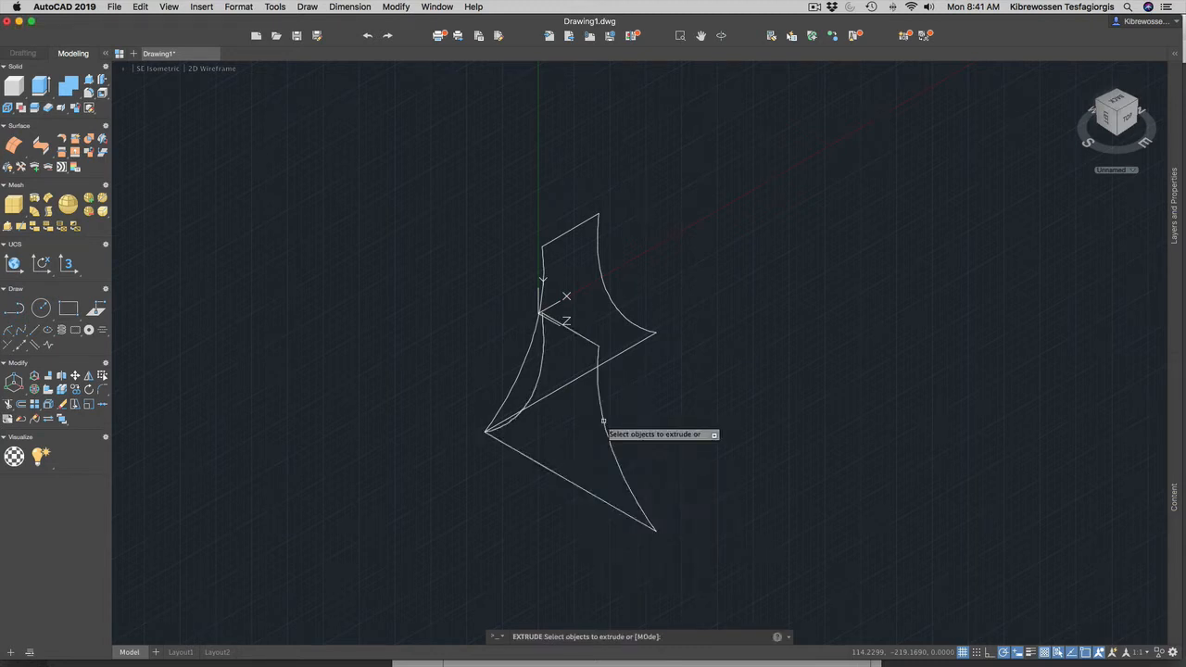
pyautogui.click(604, 425)
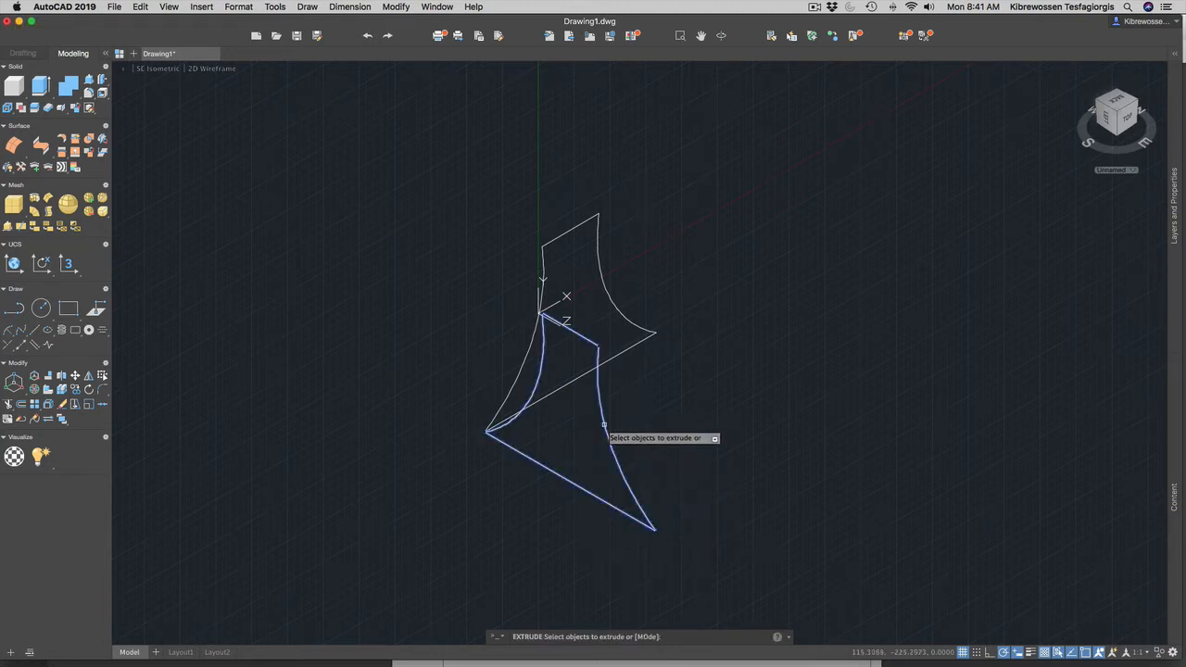
pyautogui.press('Return')
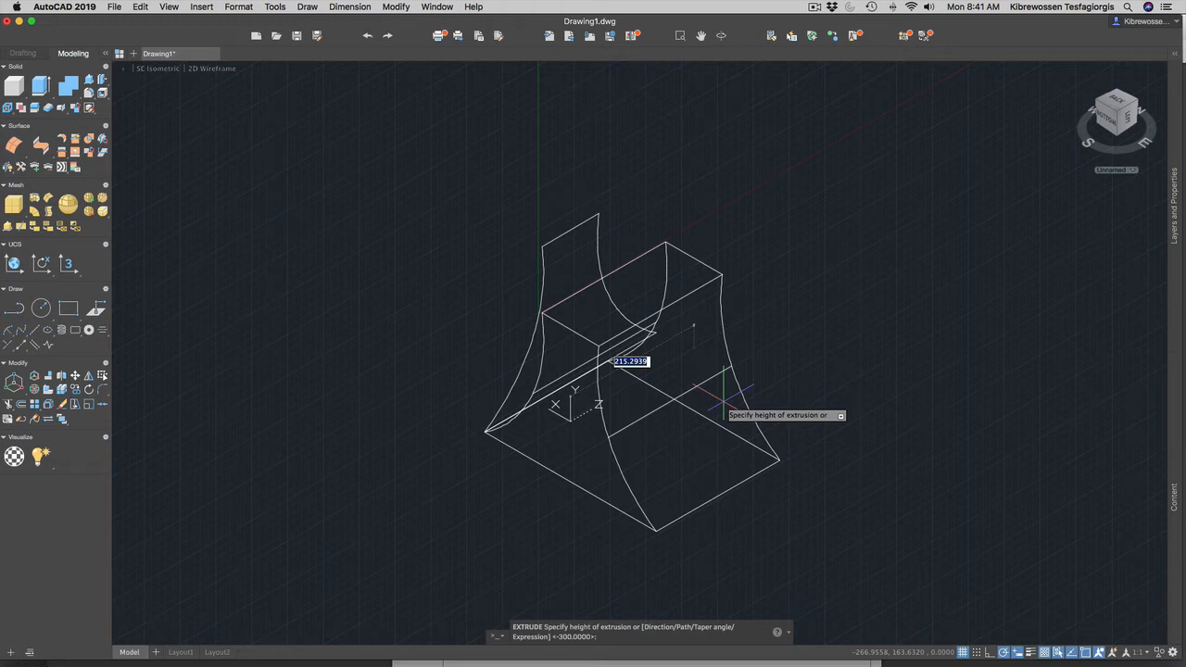
pyautogui.write('300')
pyautogui.press('Return')
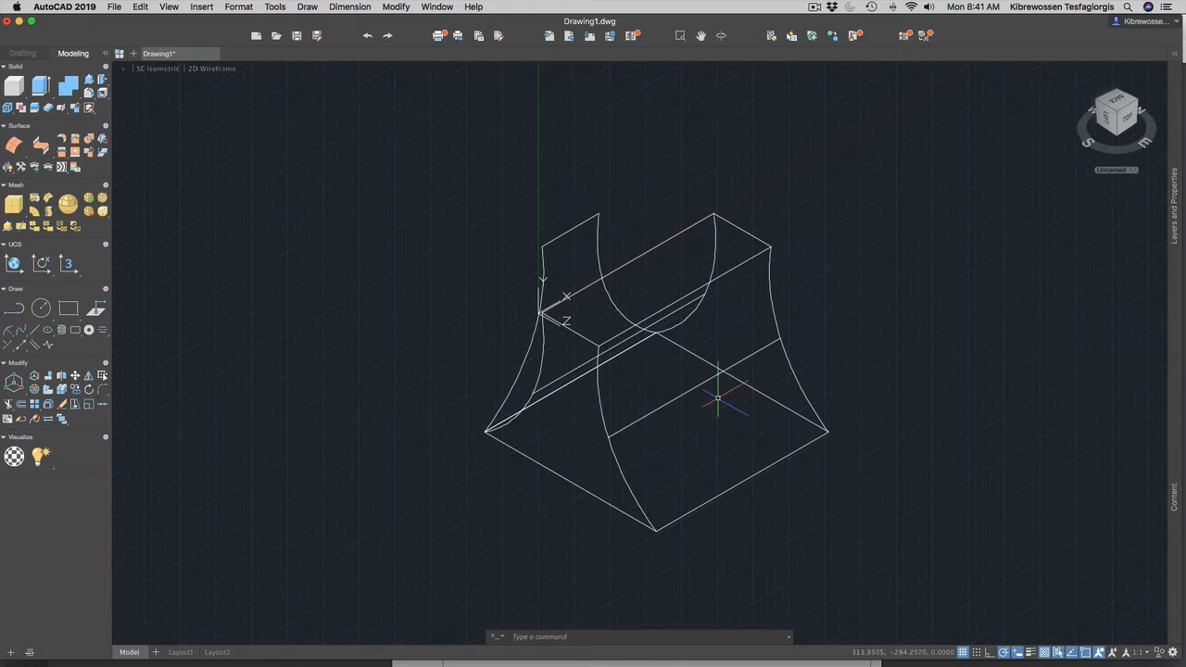
# Step: Extrude the Right-view profile region by 300 so that it crosses the existing extruded solid
pyautogui.click(568, 230)
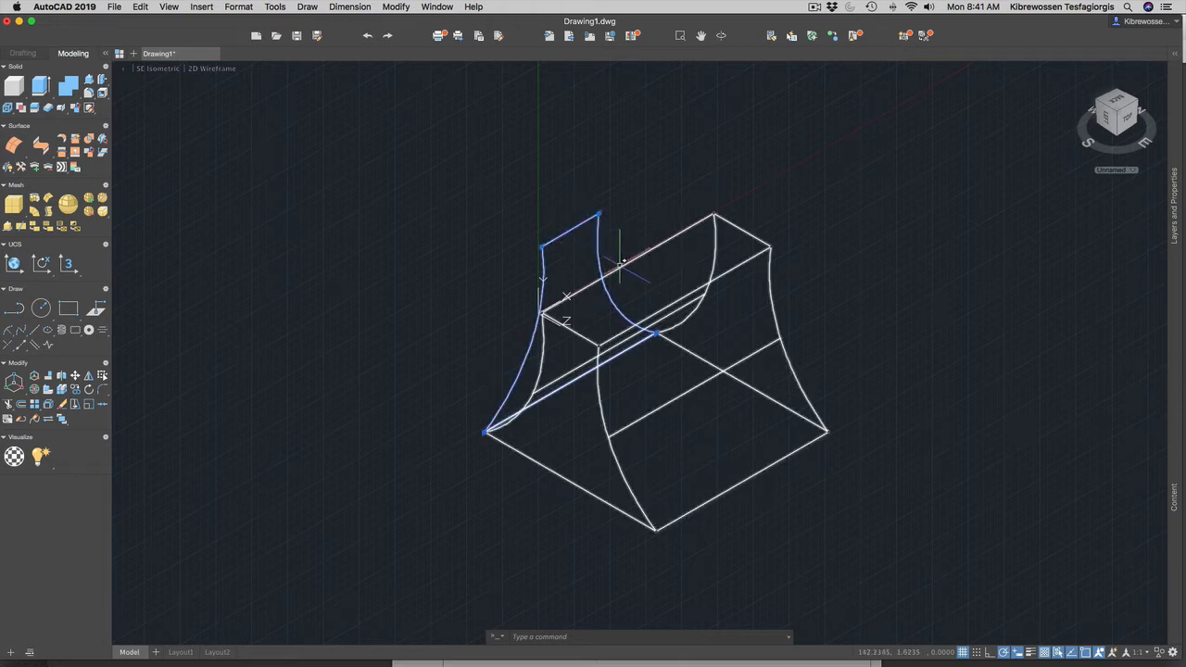
pyautogui.press('Return')
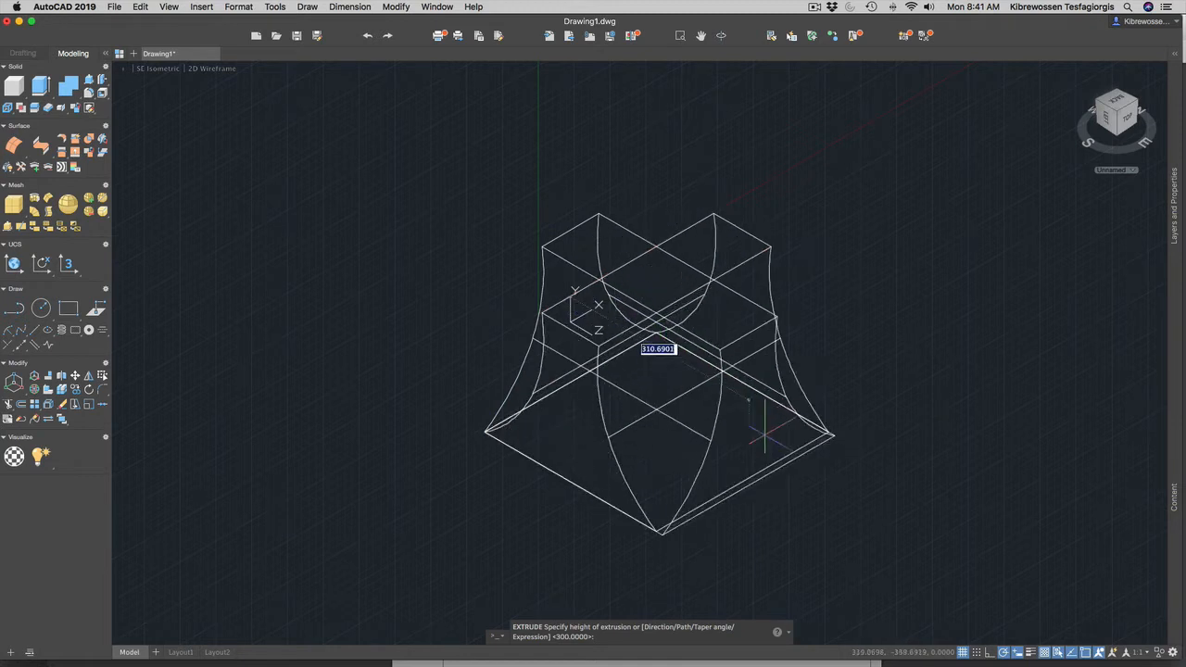
pyautogui.write('300')
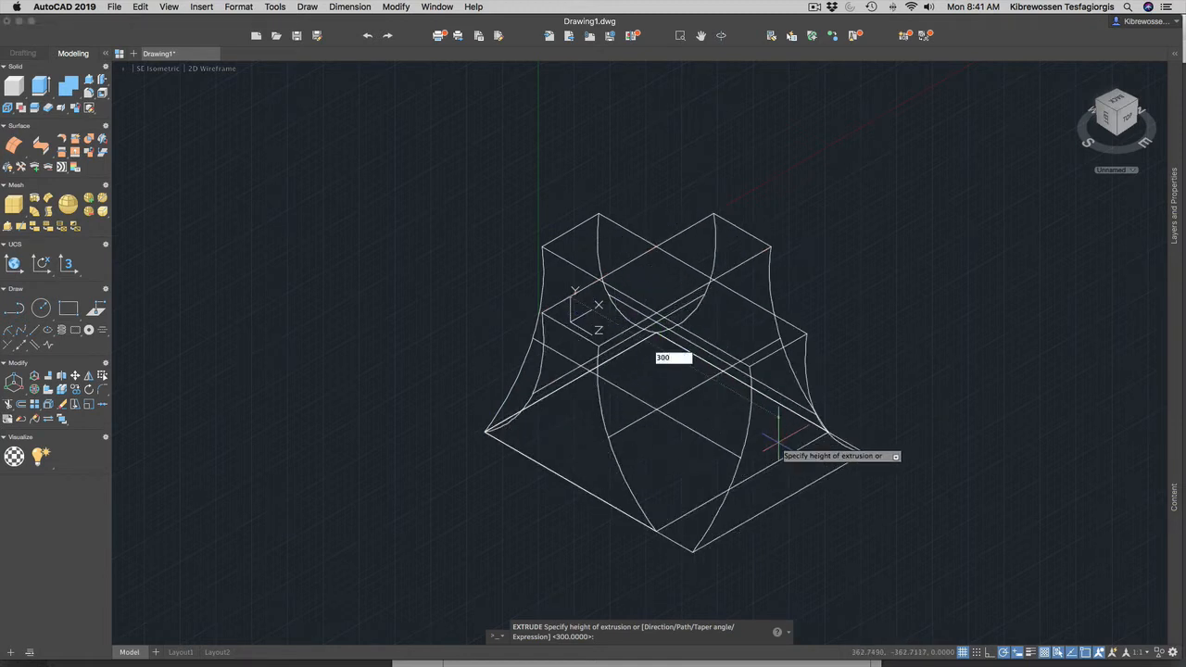
pyautogui.press('Return')
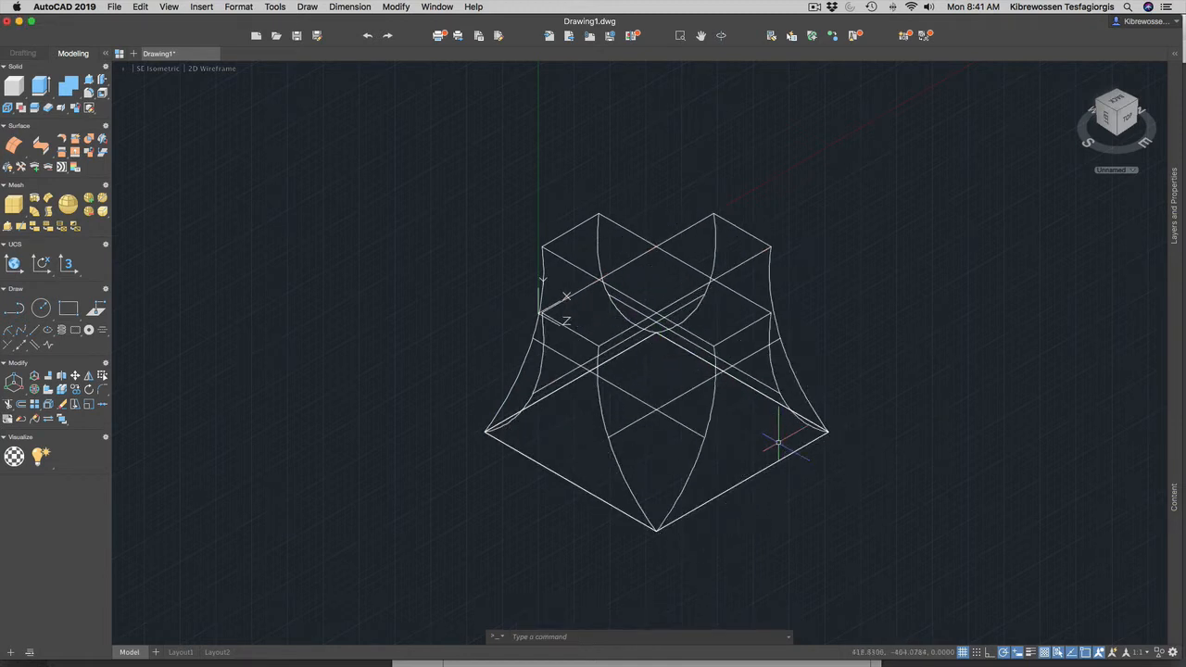
pyautogui.scroll(-5, 747, 429)
pyautogui.scroll(4, 781, 429)
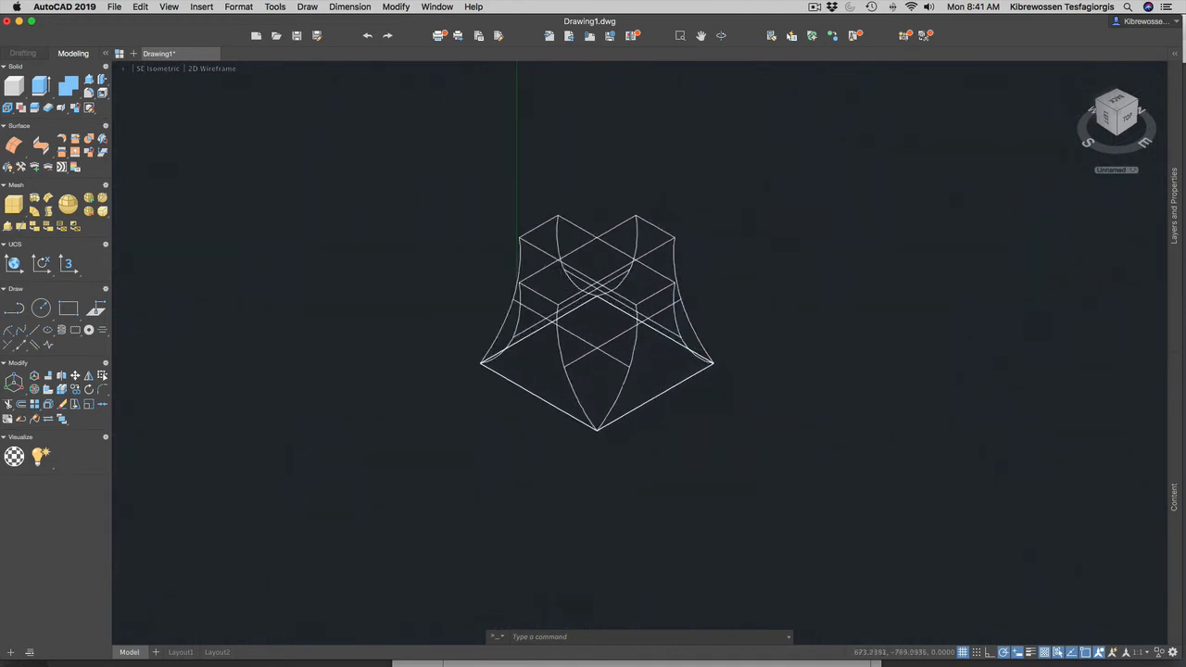
pyautogui.scroll(4, 683, 402)
pyautogui.scroll(-4, 689, 398)
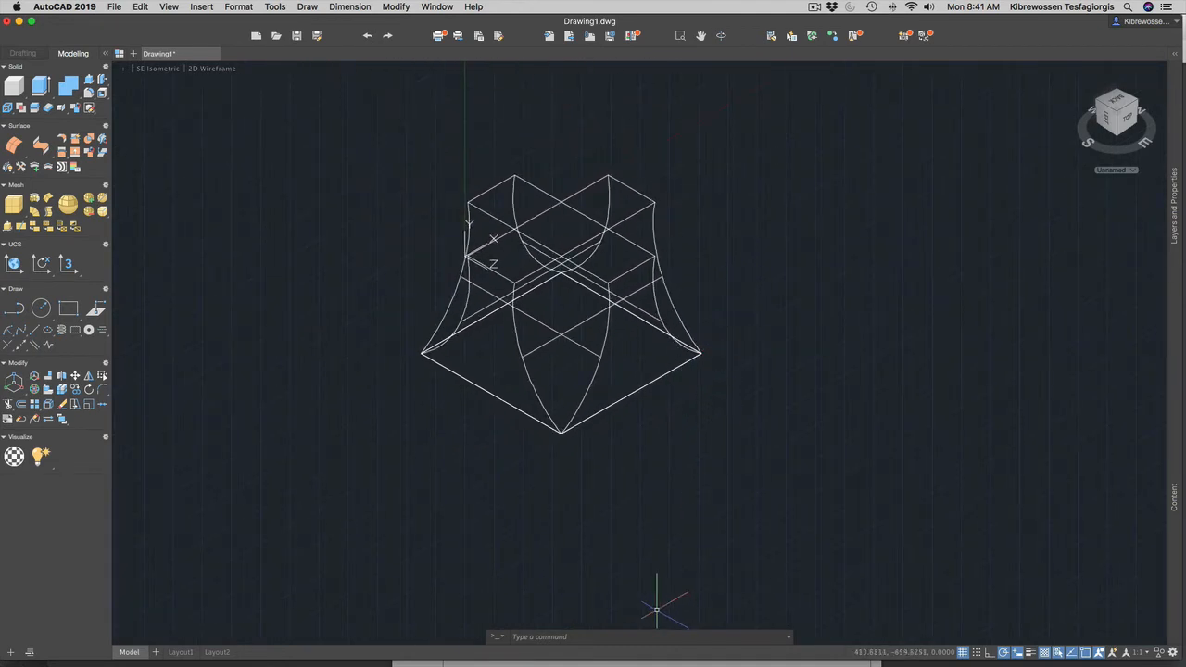
pyautogui.click(621, 636)
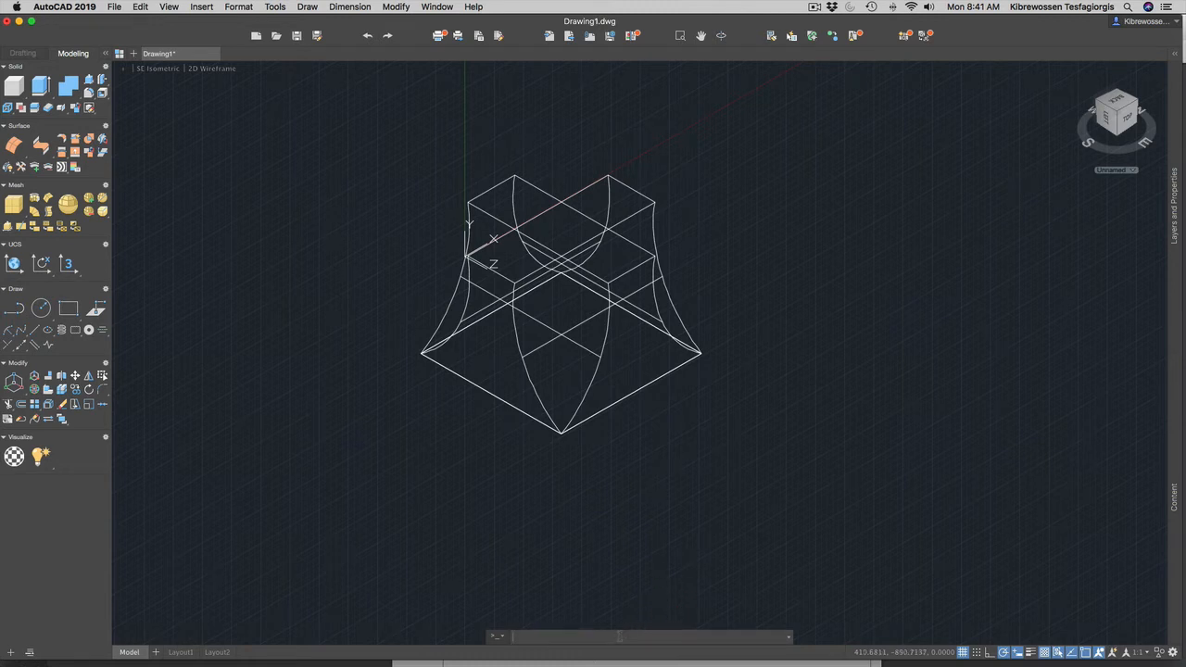
pyautogui.write('intr')
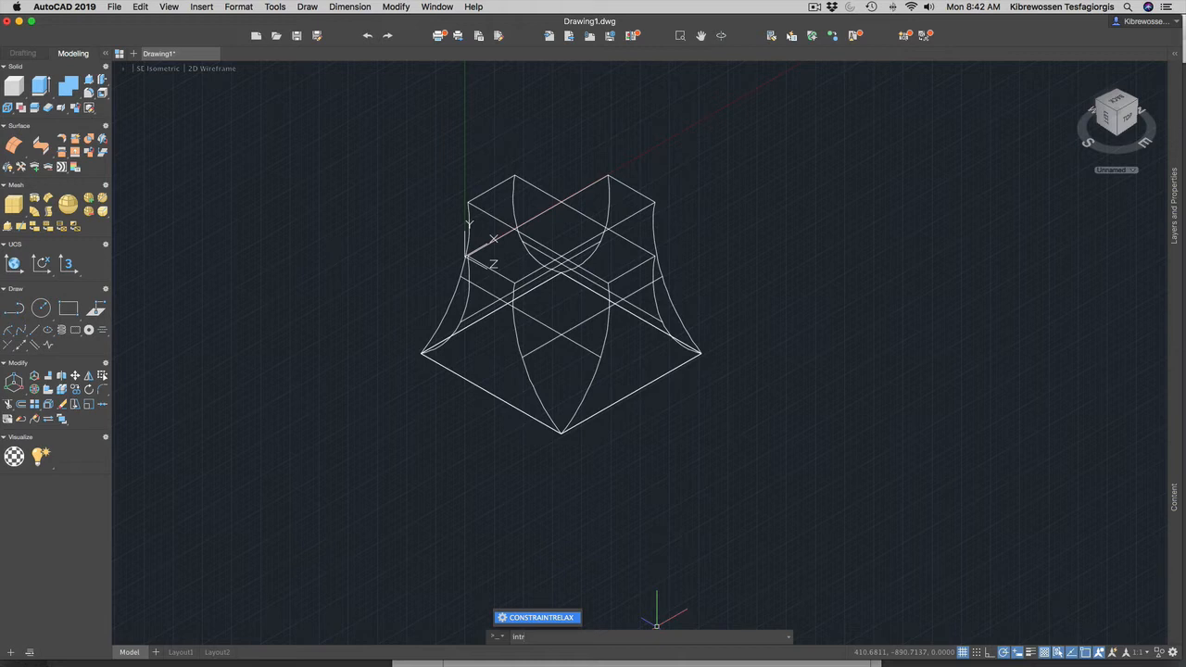
pyautogui.press('BackSpace')
pyautogui.press('BackSpace')
pyautogui.press('BackSpace')
pyautogui.press('BackSpace')
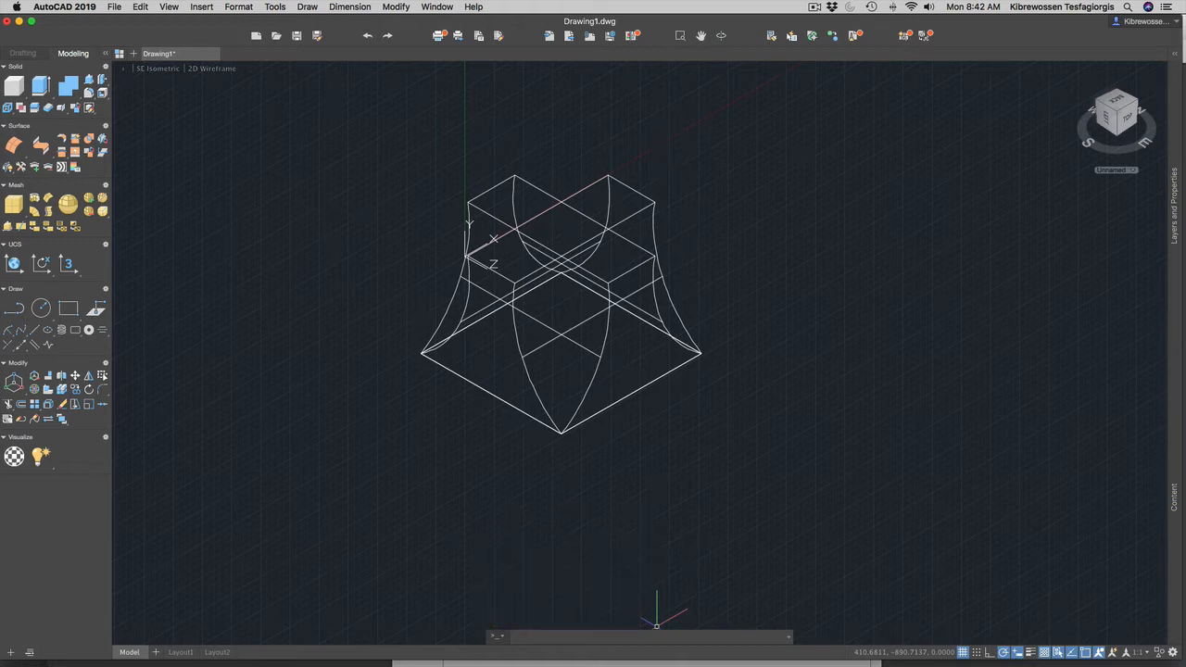
# Step: Intersect the two crossing extruded solids, keeping only their common volume as one solid
pyautogui.write('inter')
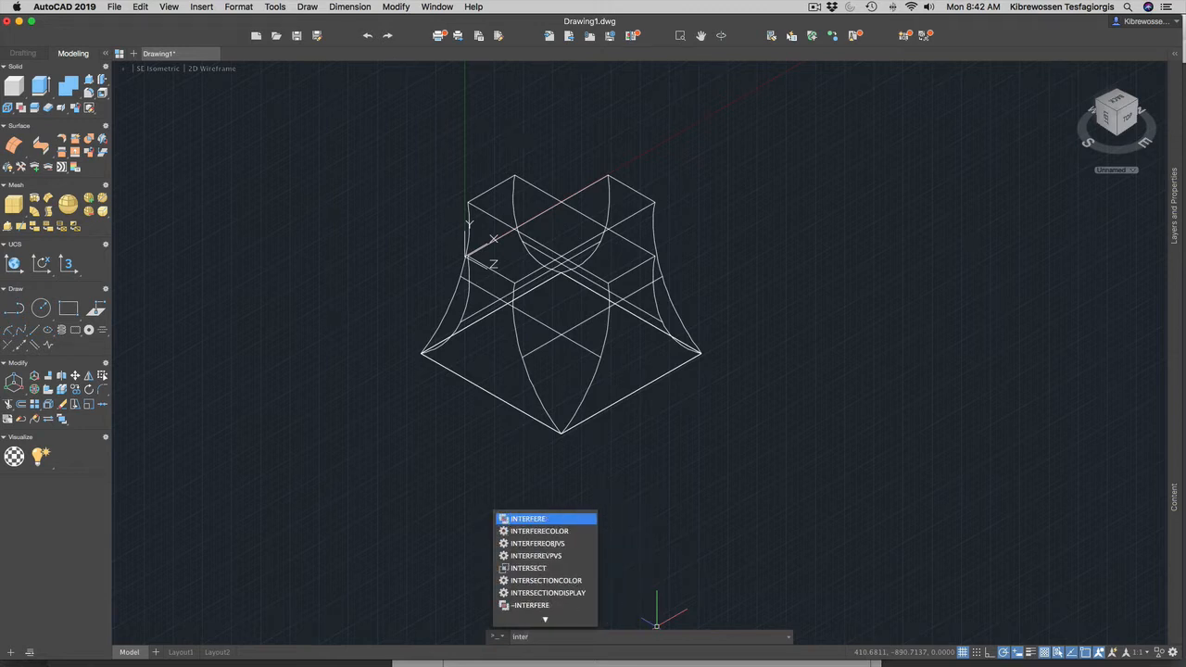
pyautogui.write('sec')
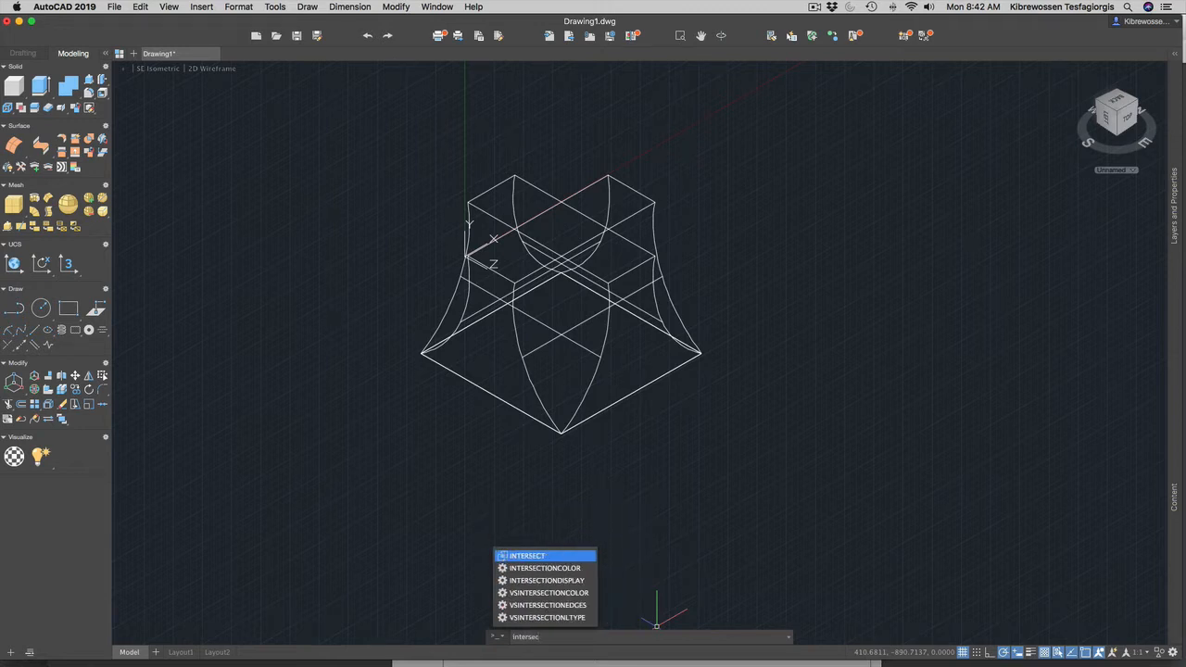
pyautogui.press('Return')
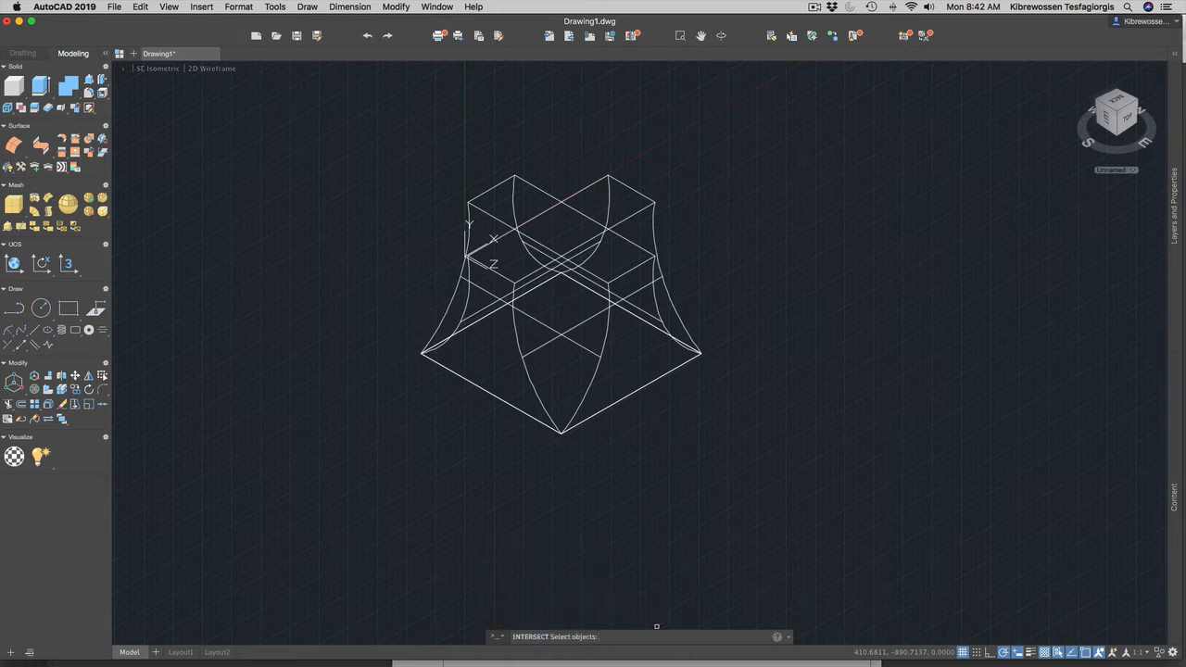
pyautogui.click(601, 359)
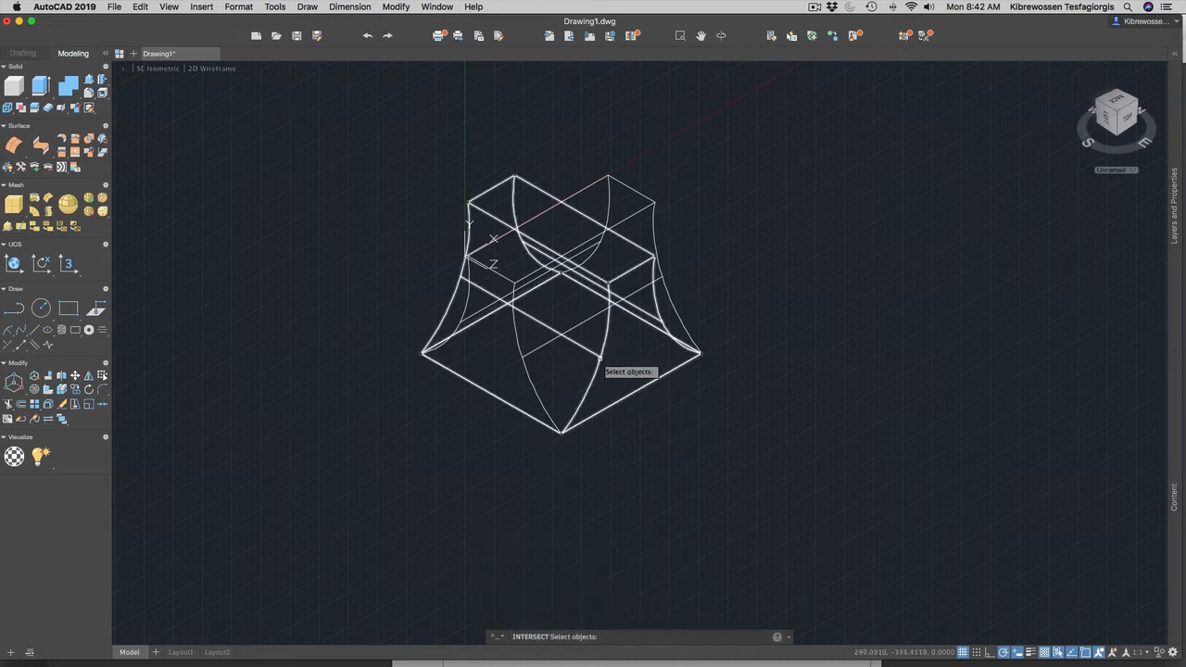
pyautogui.click(533, 387)
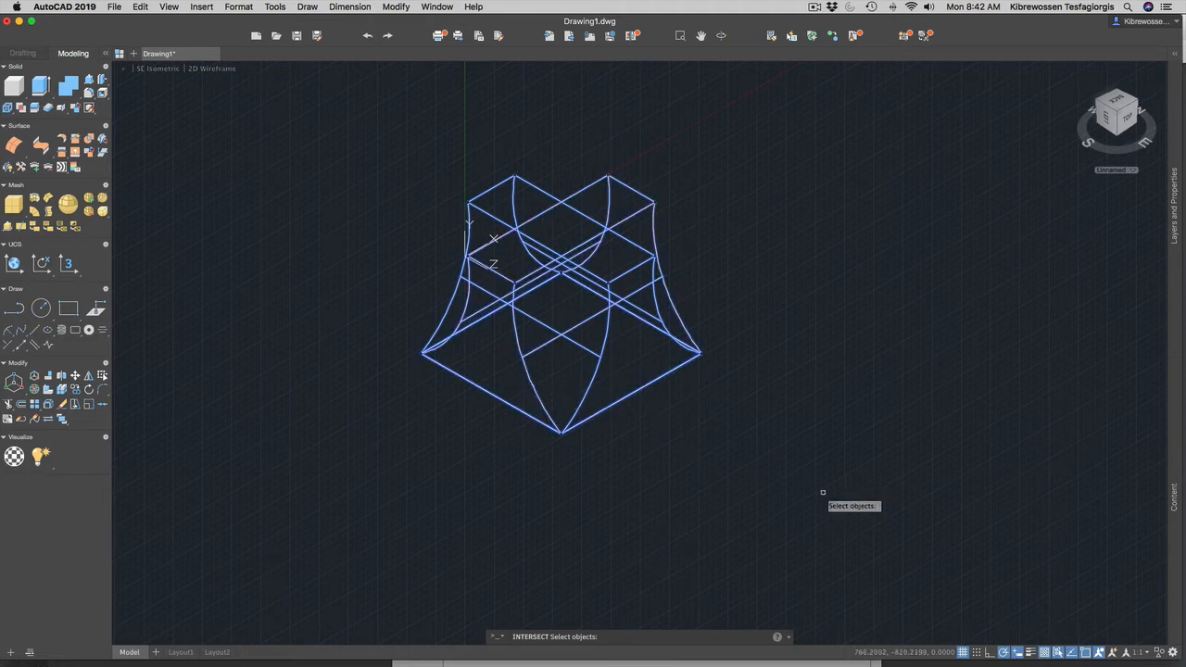
pyautogui.press('Return')
pyautogui.scroll(-4, 669, 352)
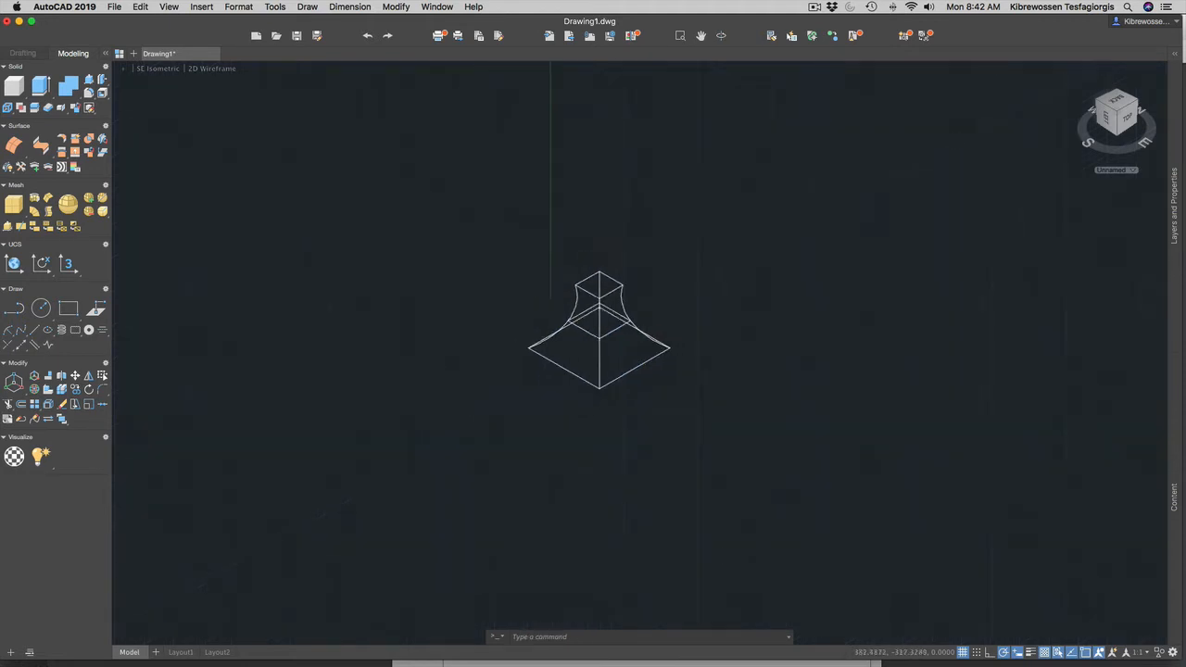
pyautogui.scroll(7, 642, 260)
pyautogui.scroll(3, 455, 437)
pyautogui.scroll(-6, 458, 454)
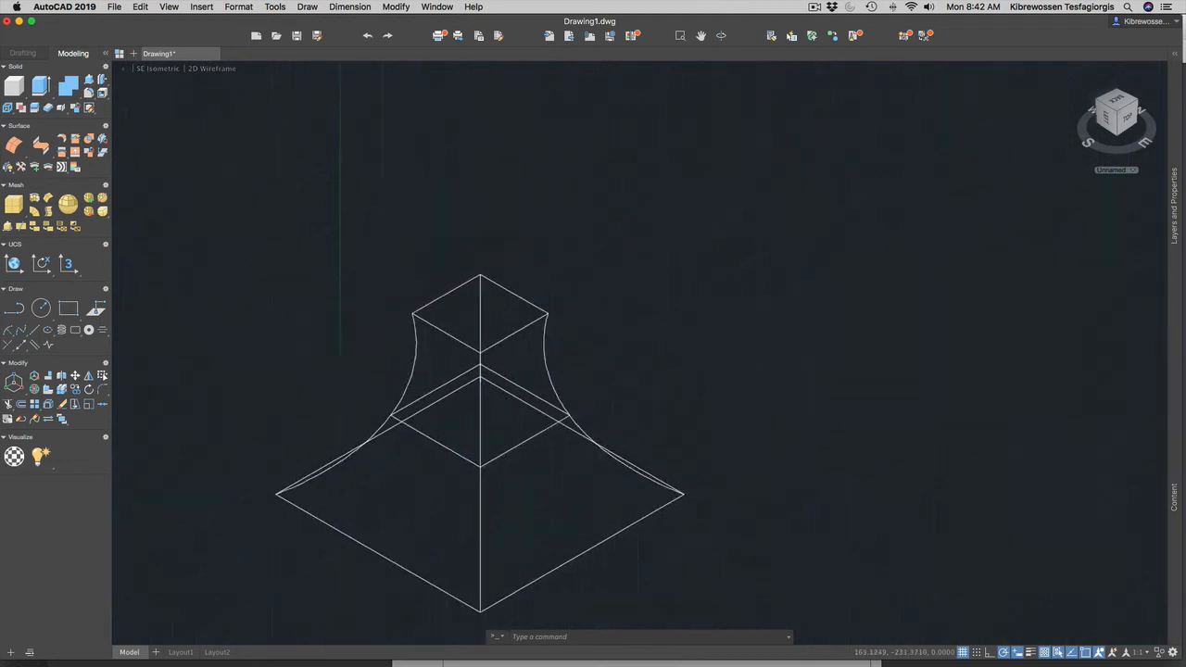
pyautogui.scroll(3, 464, 503)
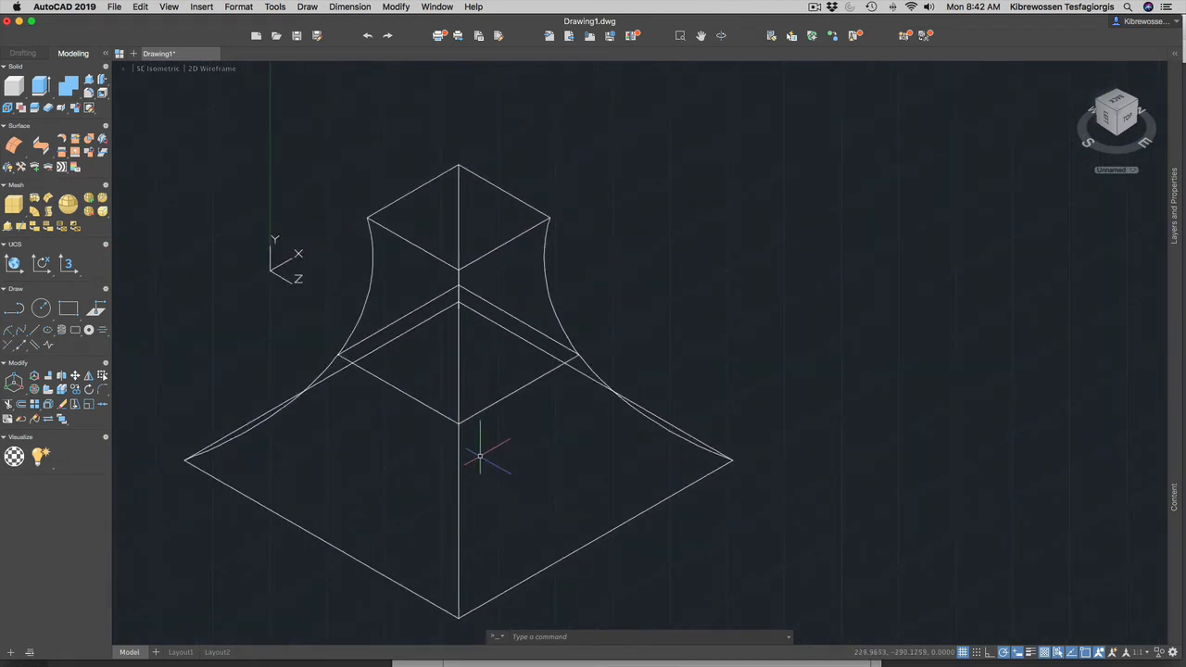
pyautogui.scroll(-3, 480, 446)
pyautogui.scroll(2, 482, 463)
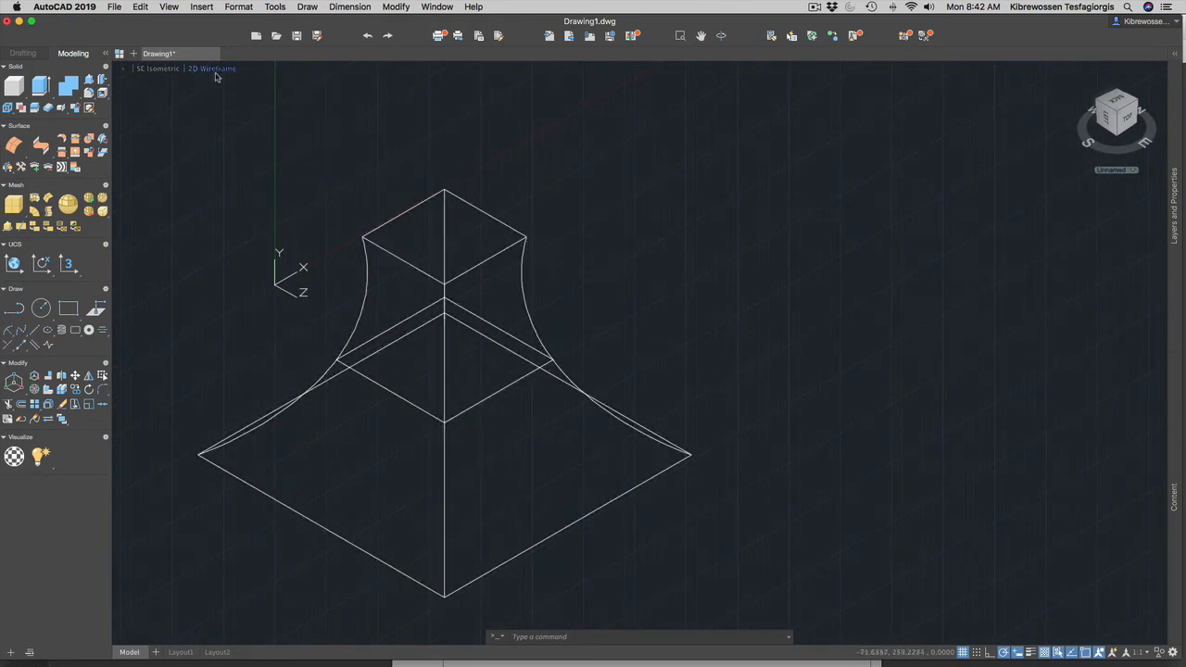
# Step: Preview the intersected solid in the Realistic visual style and in Shaded with edges
pyautogui.click(169, 8)
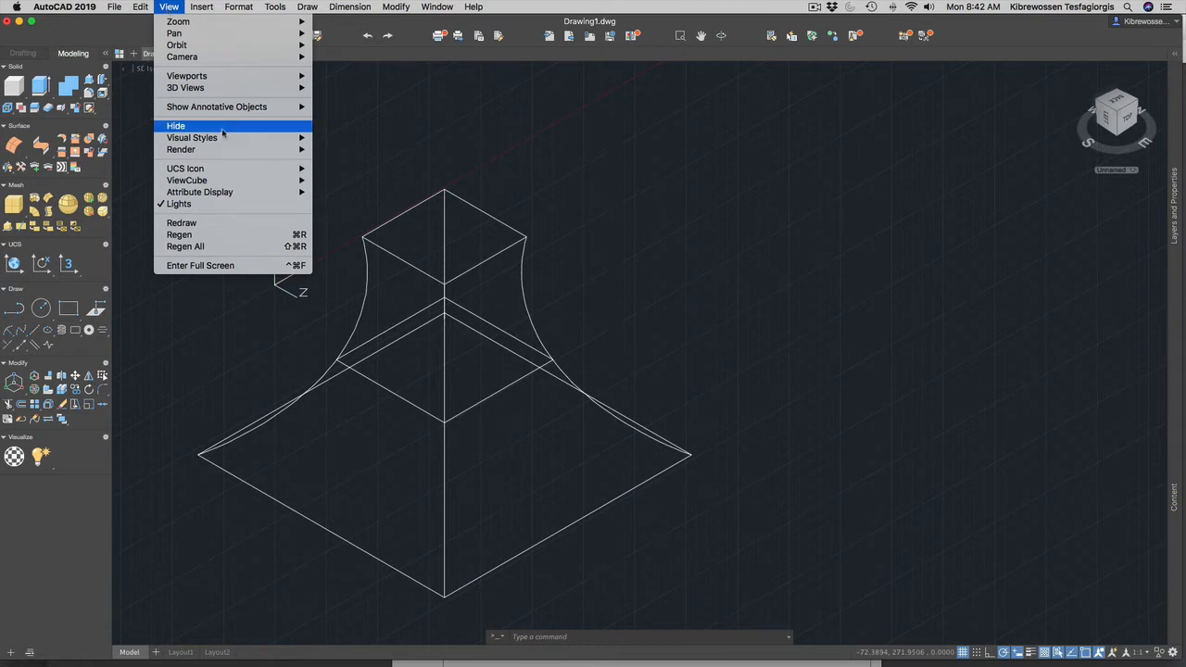
pyautogui.moveTo(234, 92)
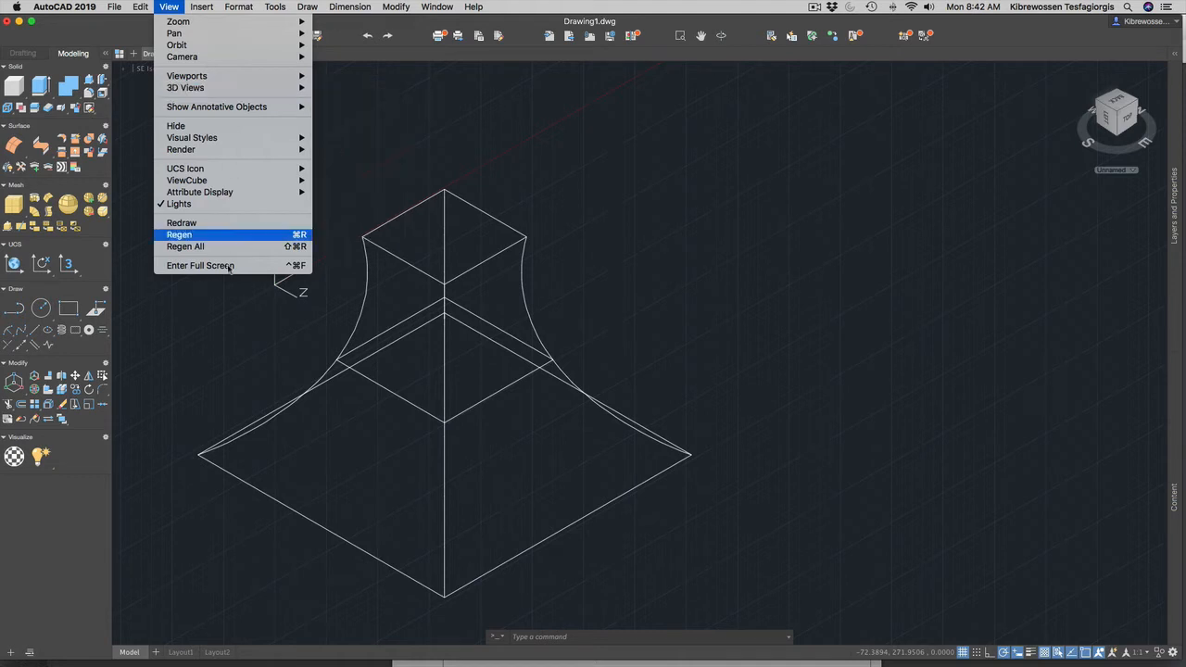
pyautogui.click(207, 311)
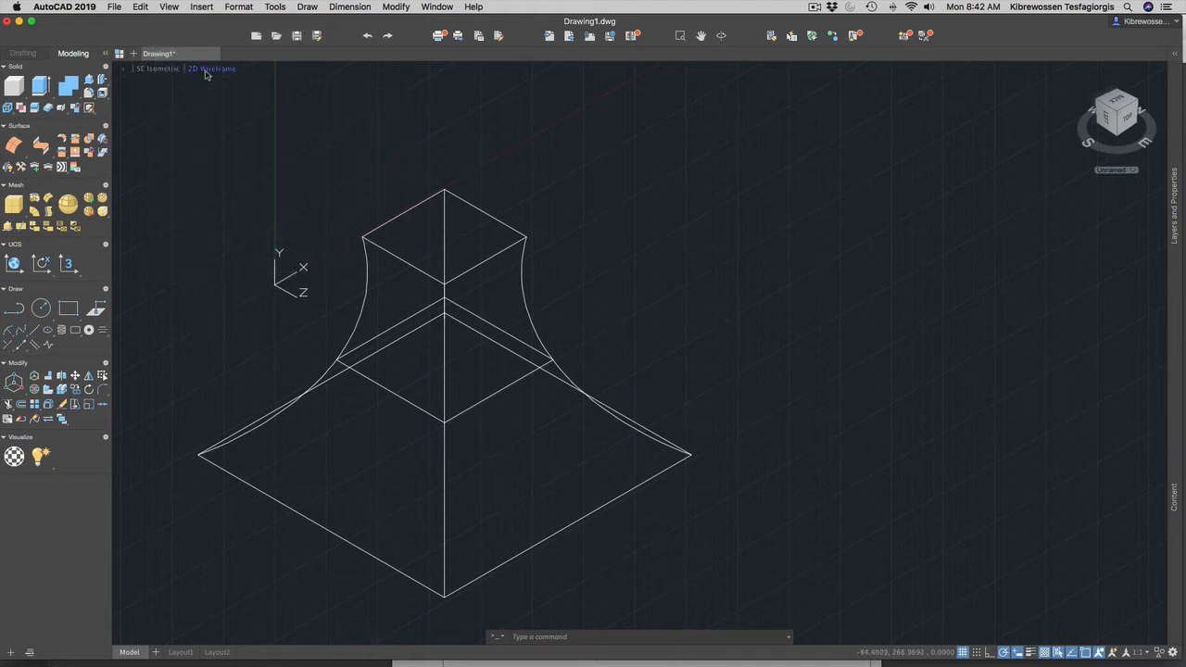
pyautogui.click(208, 69)
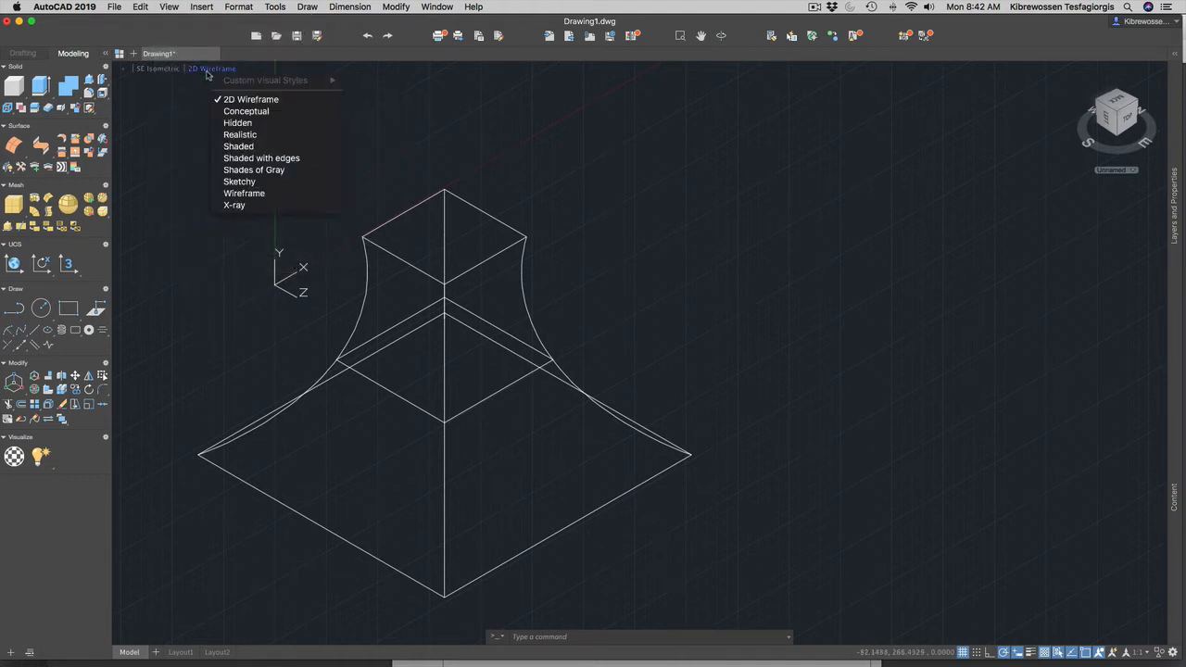
pyautogui.click(250, 136)
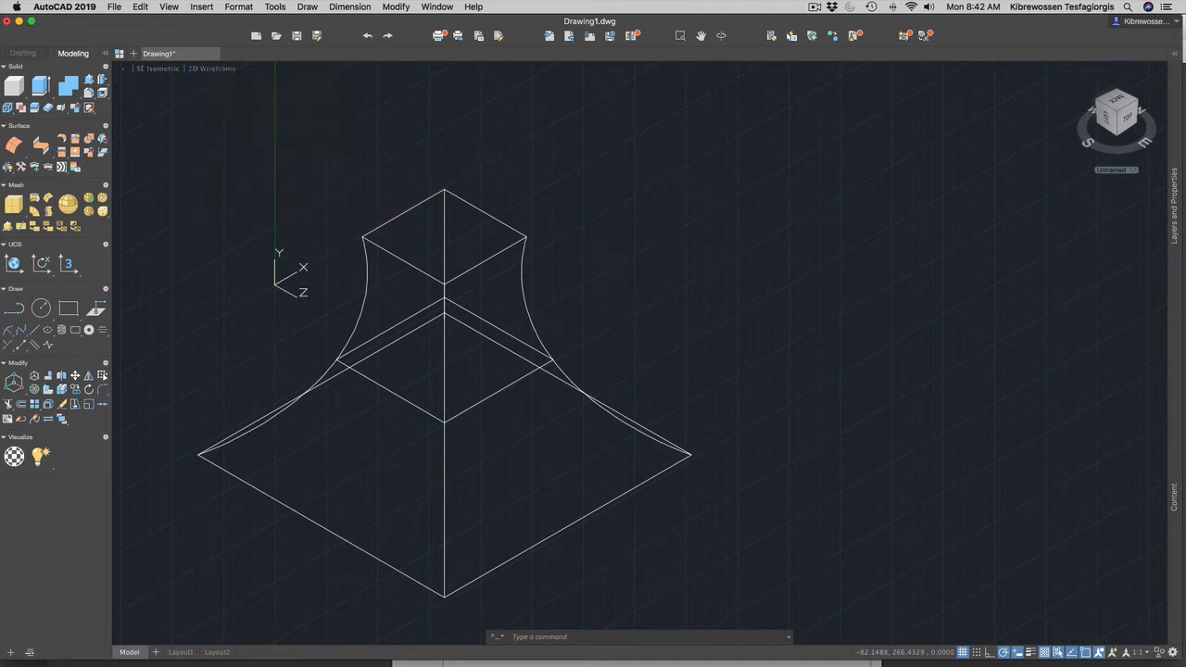
pyautogui.click(203, 70)
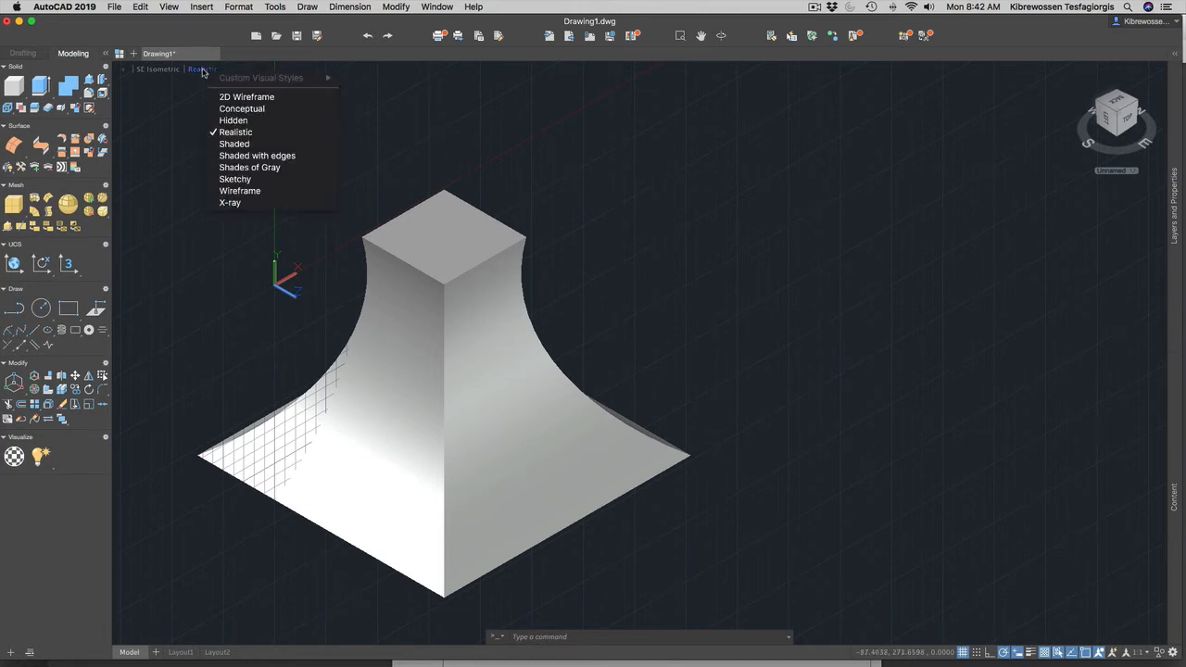
pyautogui.click(264, 157)
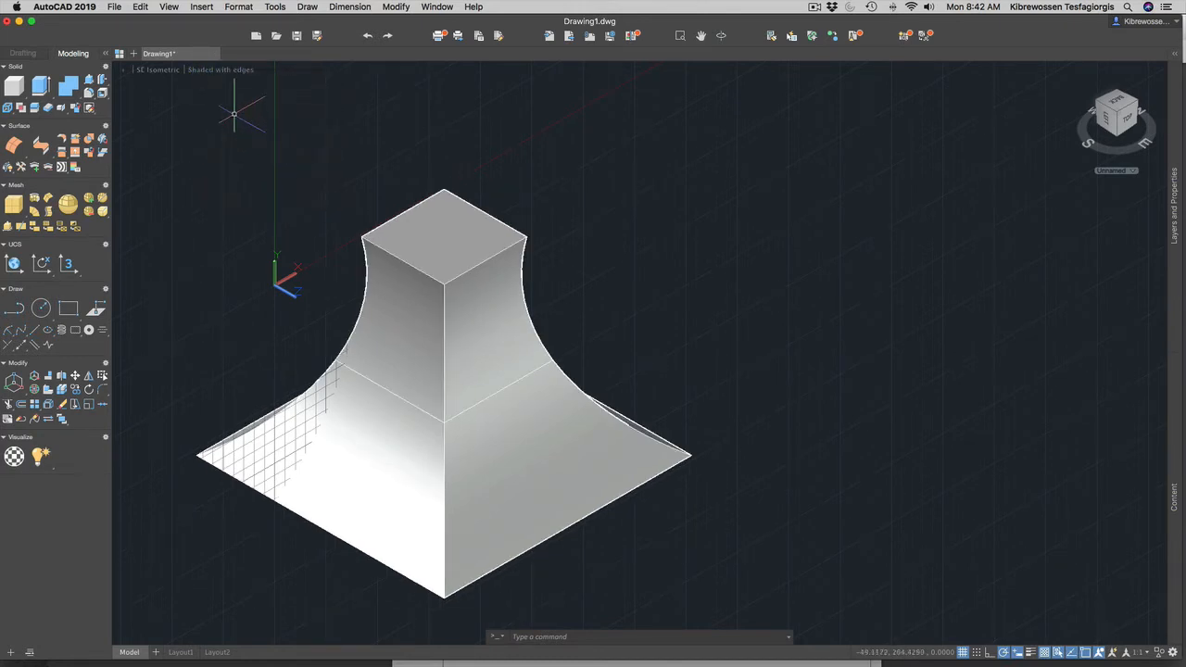
# Step: Preview the solid in the Sketchy and X-ray visual styles, and return the display to 2D Wireframe
pyautogui.click(220, 69)
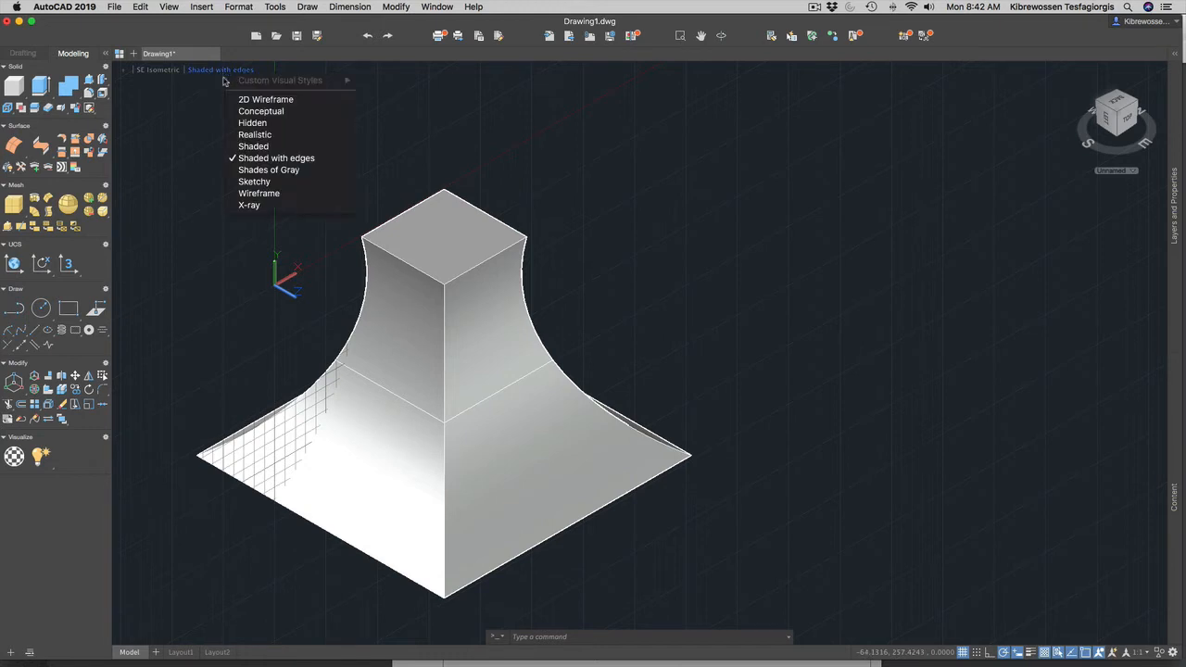
pyautogui.click(273, 182)
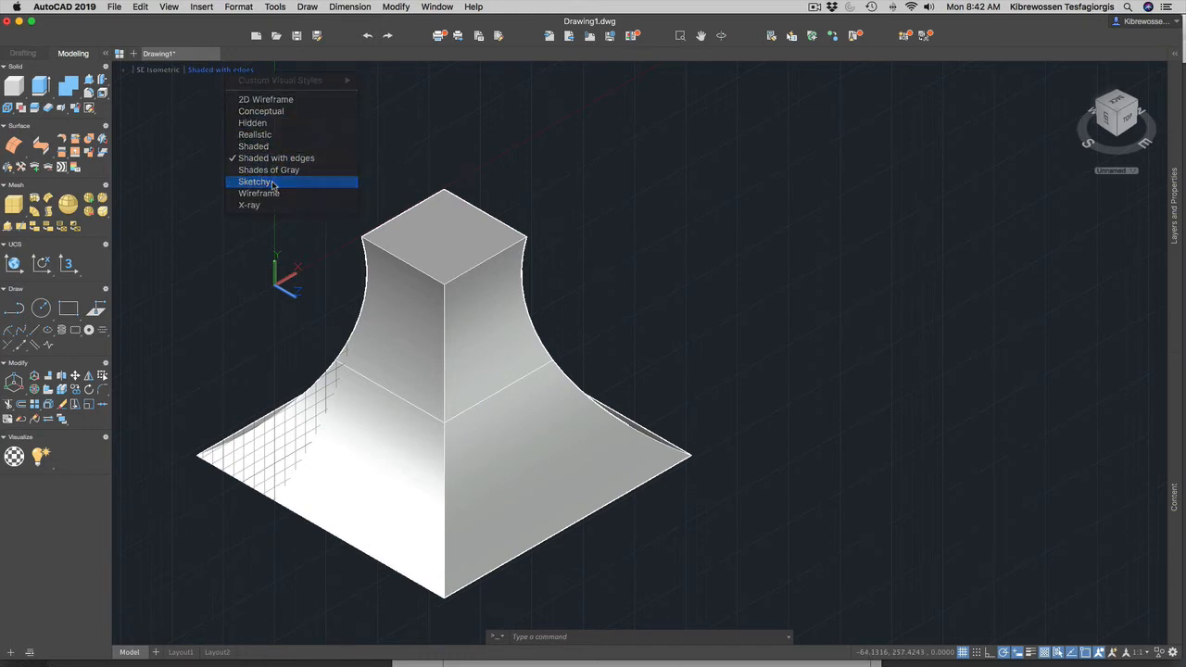
pyautogui.click(202, 72)
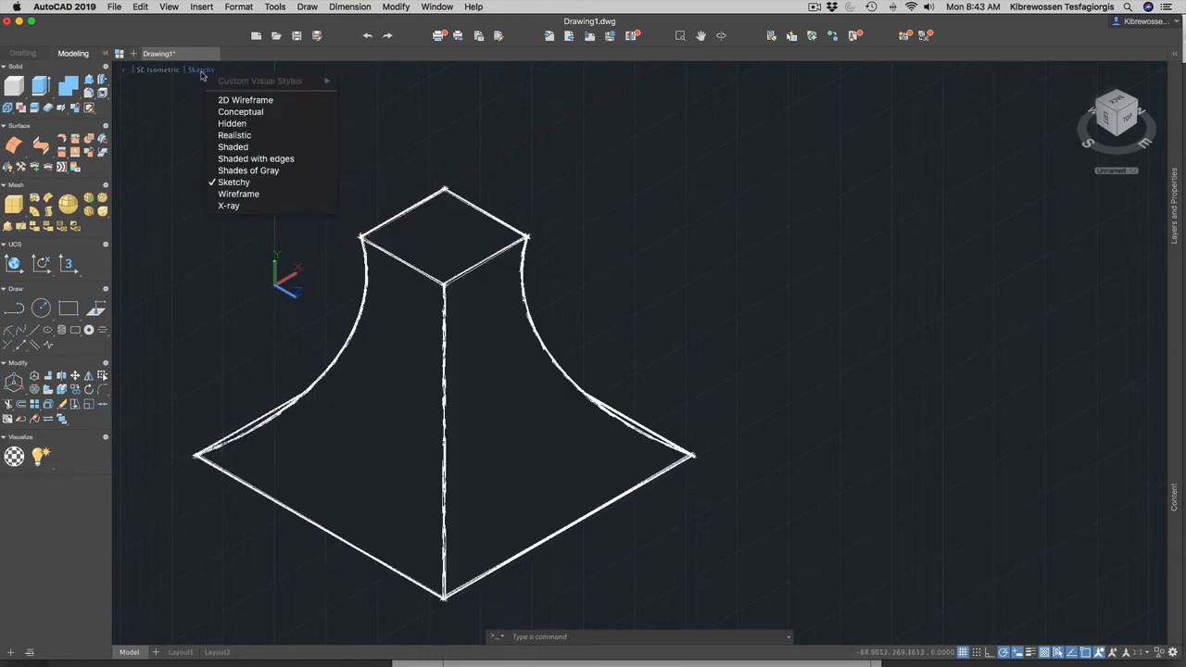
pyautogui.click(236, 205)
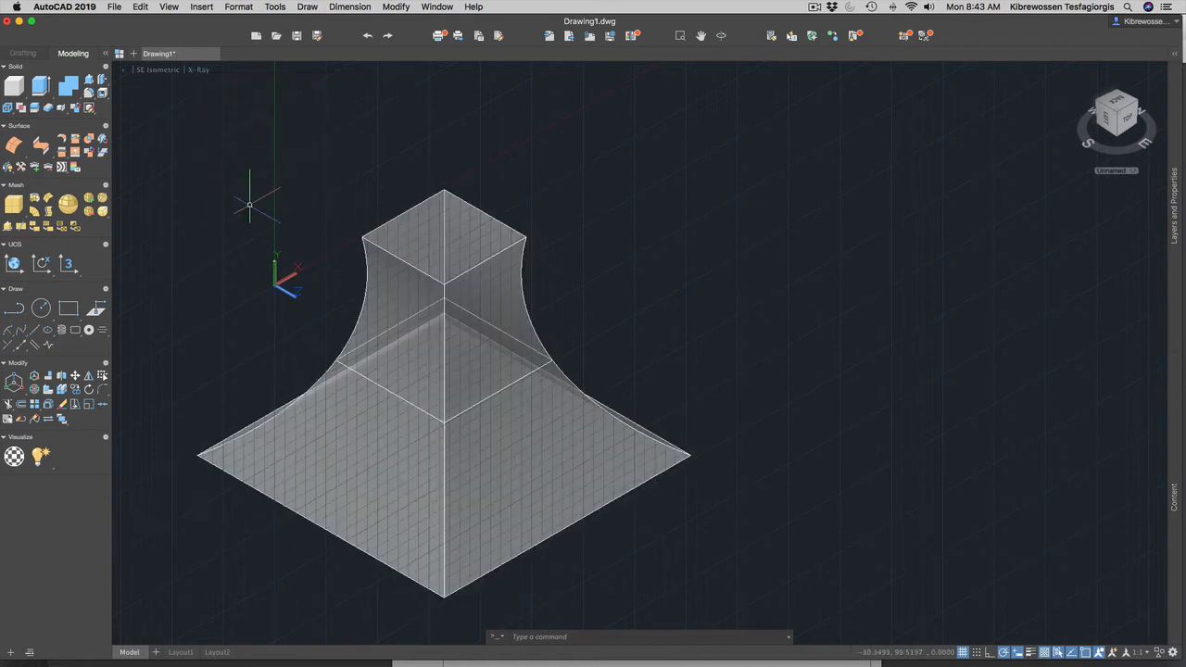
pyautogui.click(198, 74)
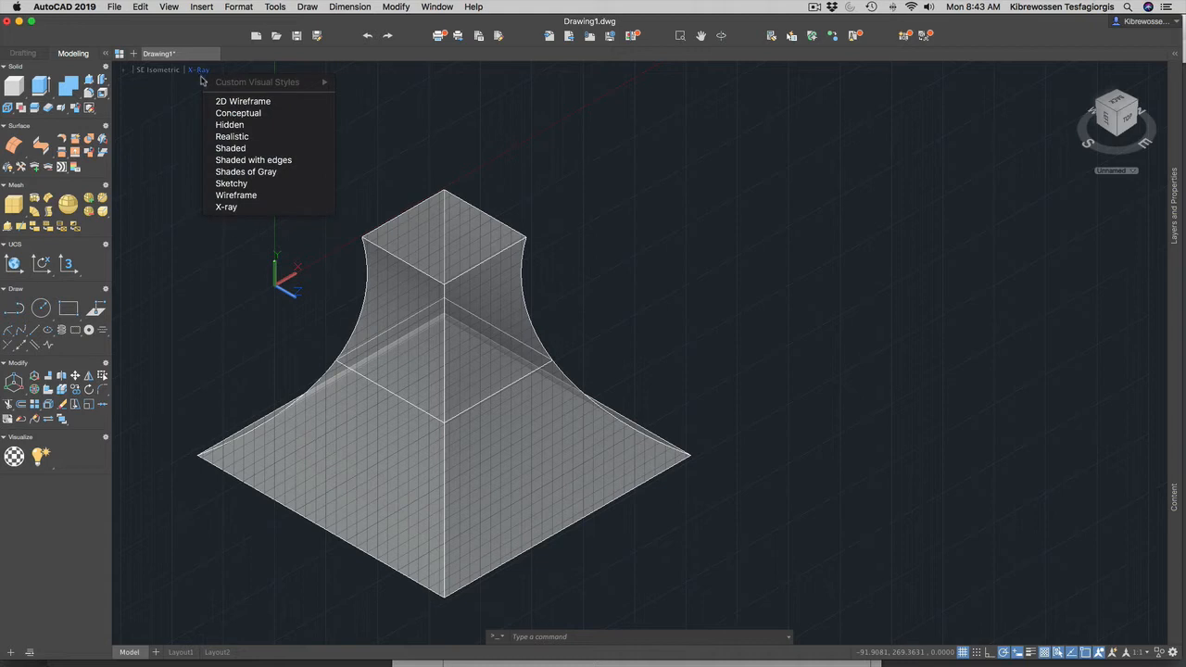
pyautogui.click(240, 104)
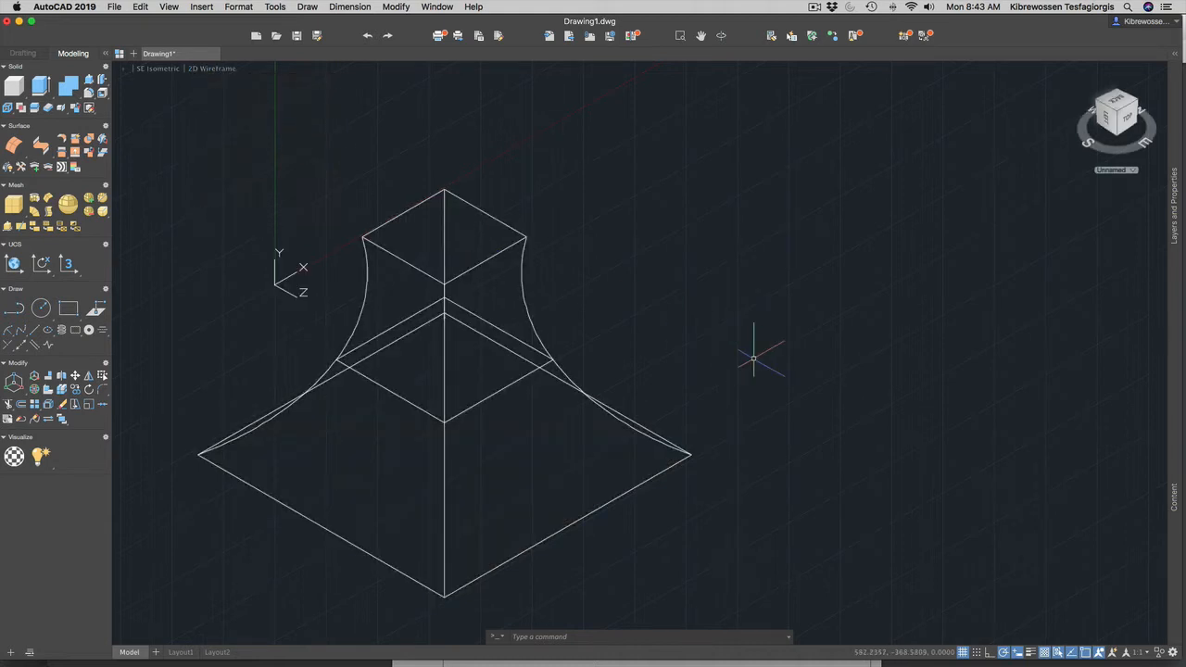
# Step: Move the intersected solid well away from the UCS origin, leaving the area around the origin empty
pyautogui.scroll(-6, 709, 340)
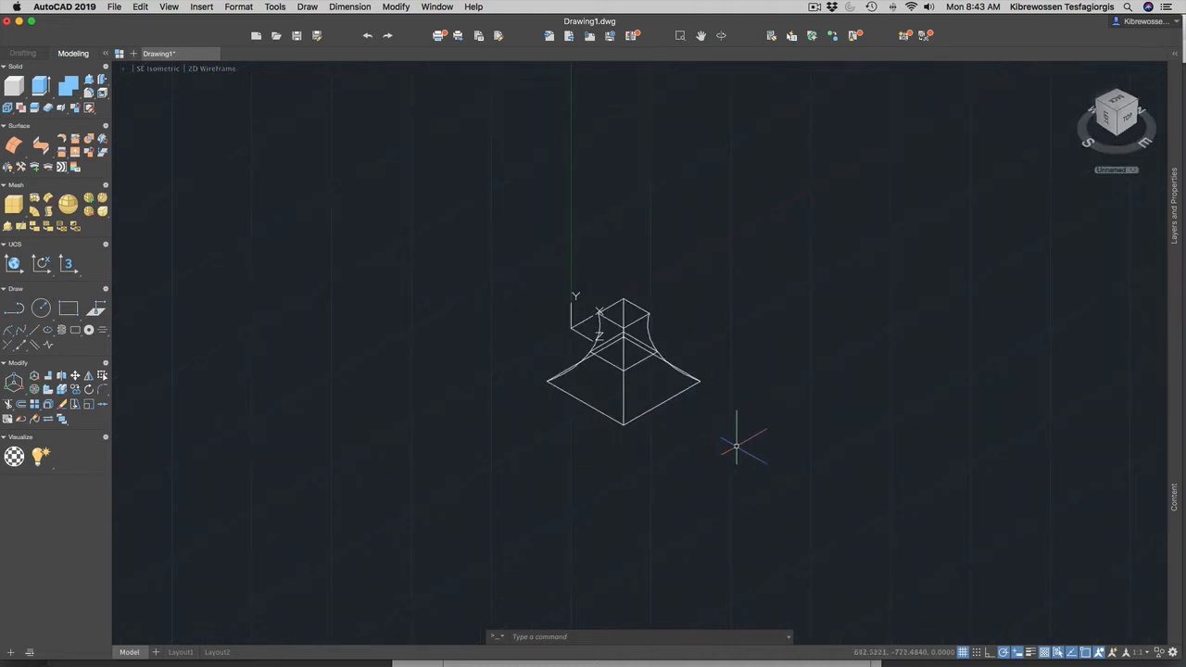
pyautogui.scroll(6, 748, 435)
pyautogui.scroll(2, 704, 422)
pyautogui.scroll(-5, 643, 398)
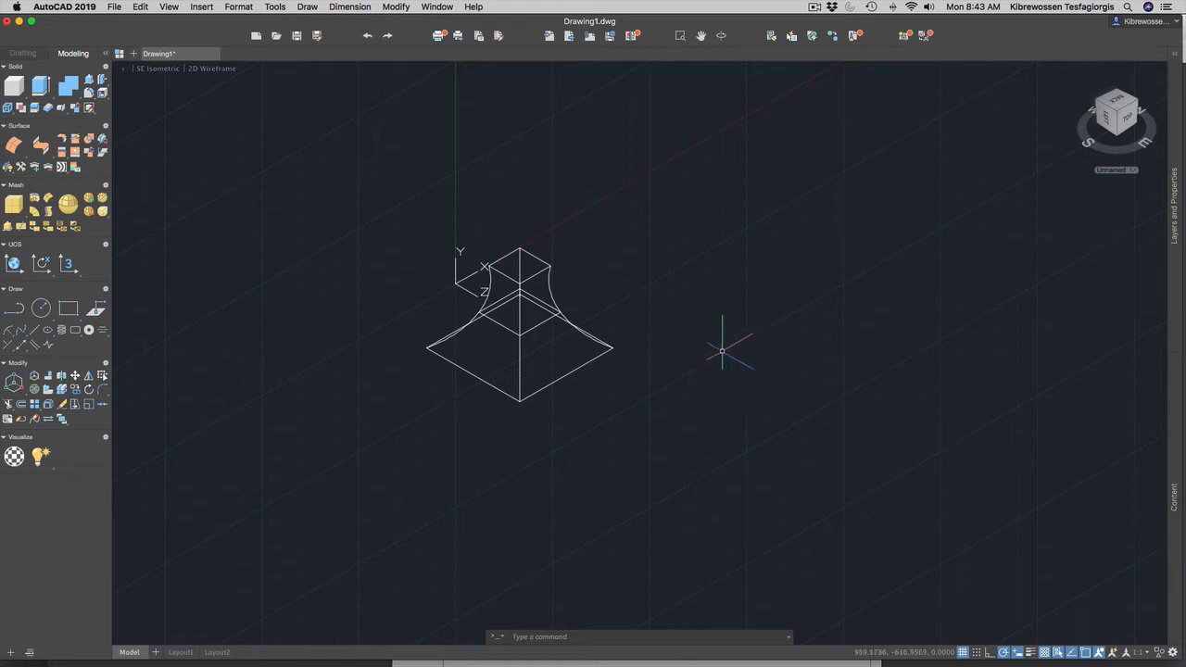
pyautogui.click(519, 359)
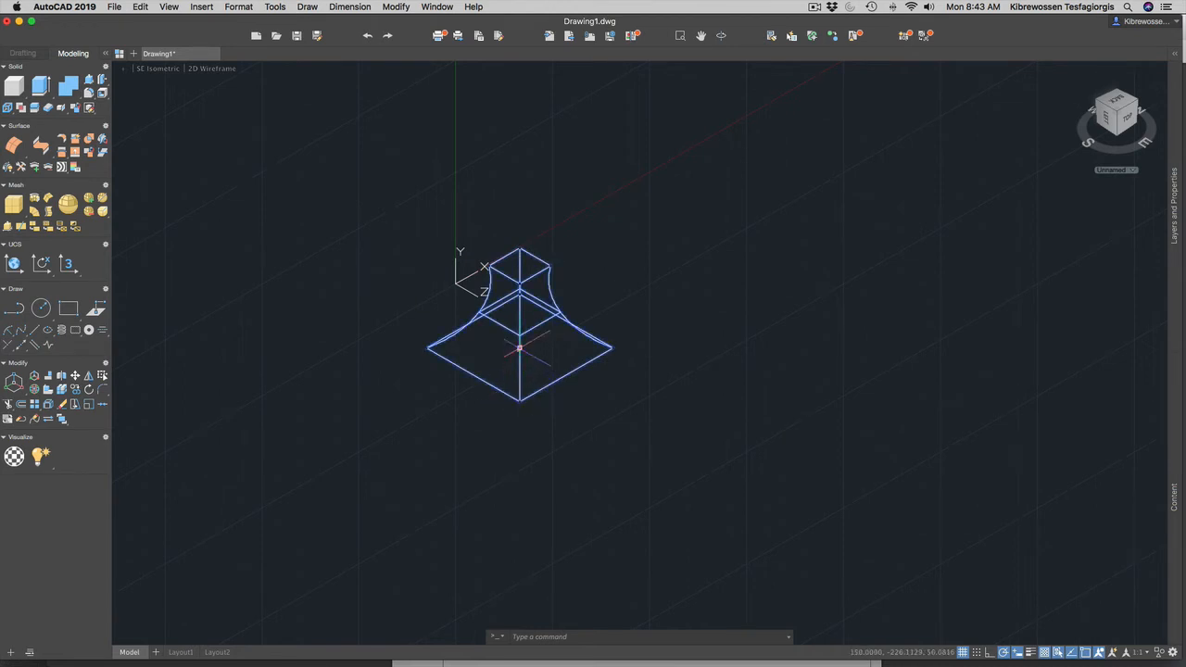
pyautogui.click(519, 349)
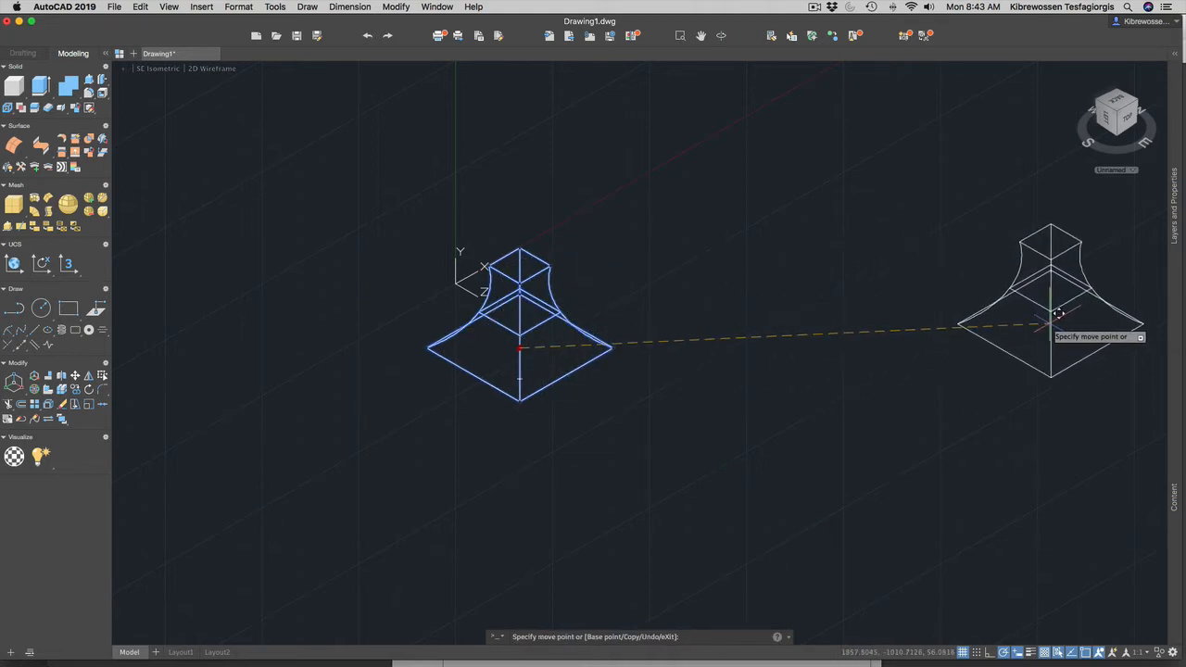
pyautogui.scroll(-2, 1056, 319)
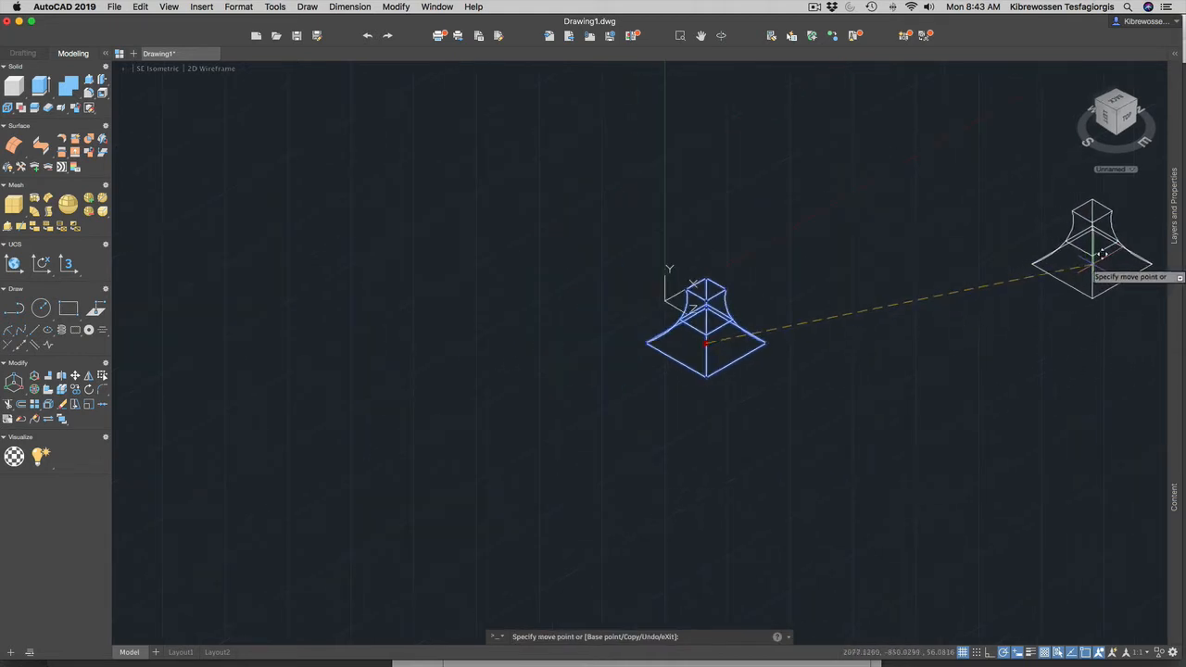
pyautogui.click(1111, 252)
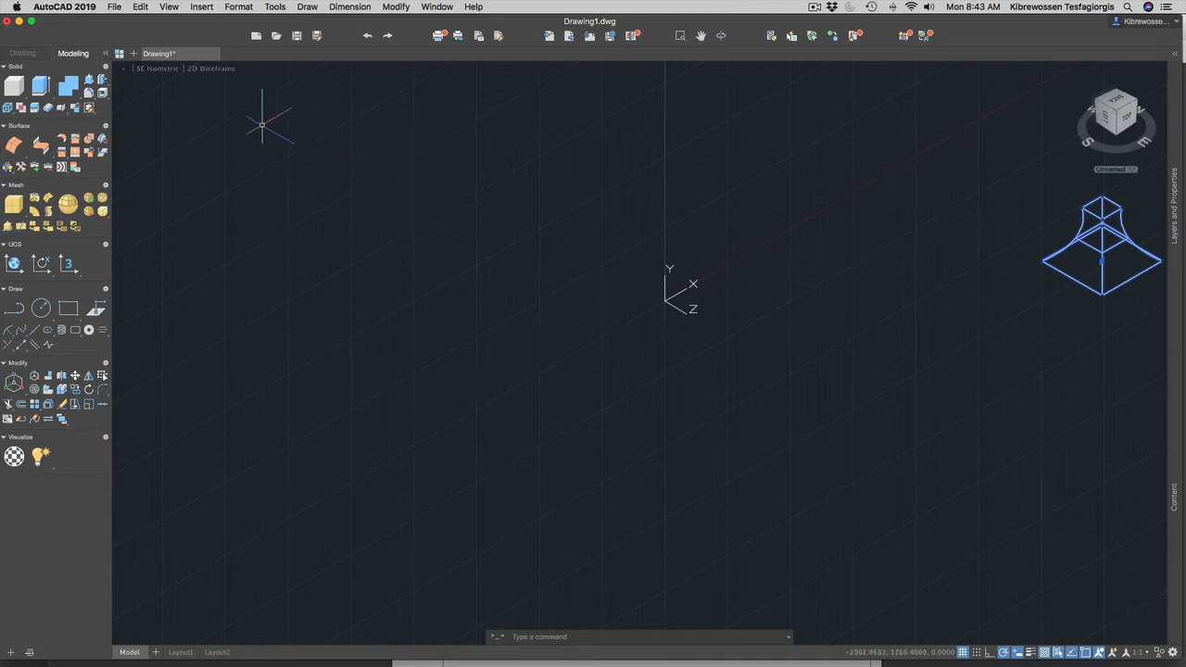
# Step: Switch to the ESC131-3D-Exercise.pdf in Chrome and read the Creating Composite Solids exercise for its box, cylinder, cone and Boolean instructions
pyautogui.hotkey('ctrl', 'Up')
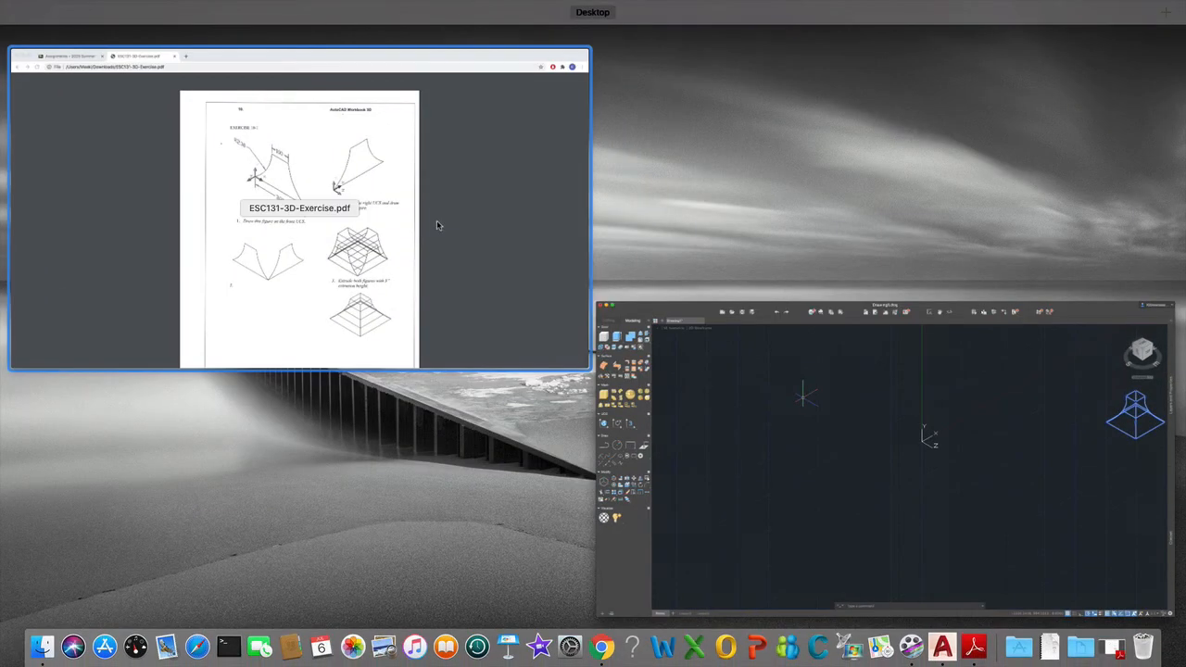
pyautogui.click(485, 211)
pyautogui.scroll(-10, 474, 256)
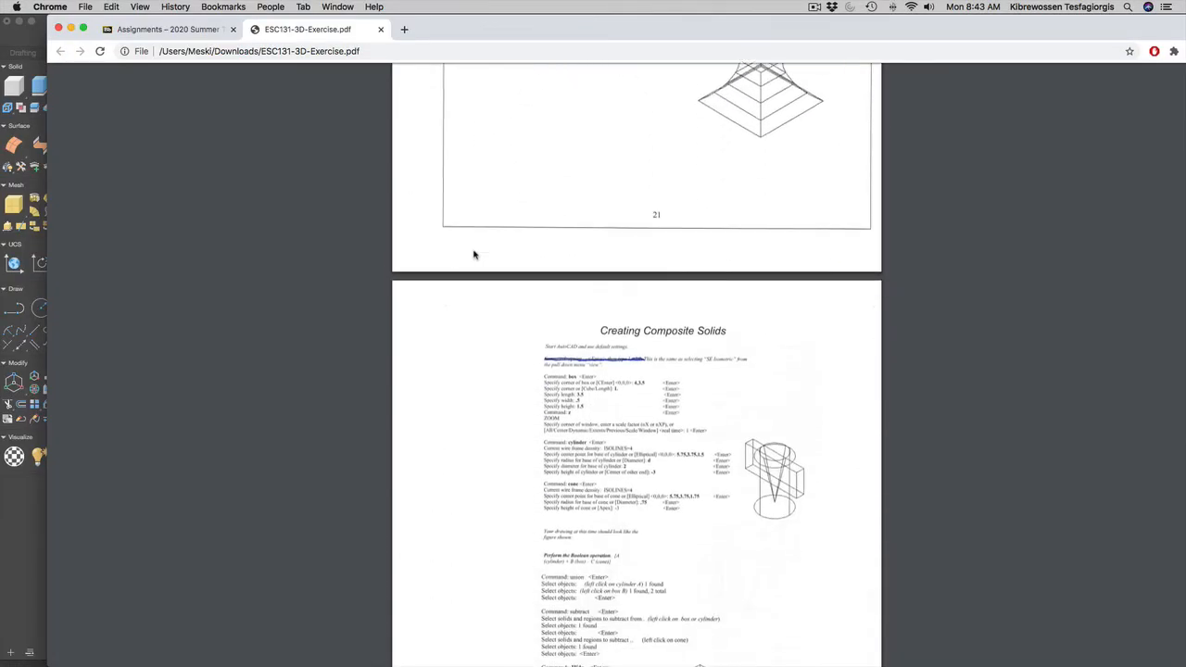
pyautogui.scroll(-1, 769, 378)
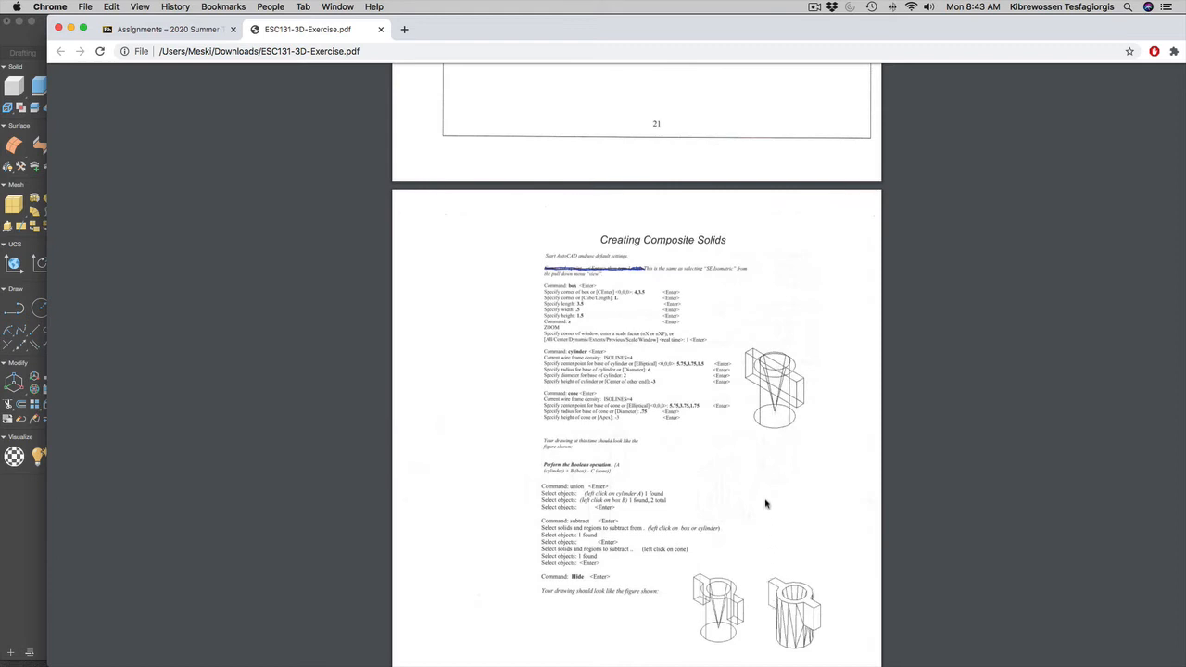
pyautogui.scroll(-3, 766, 504)
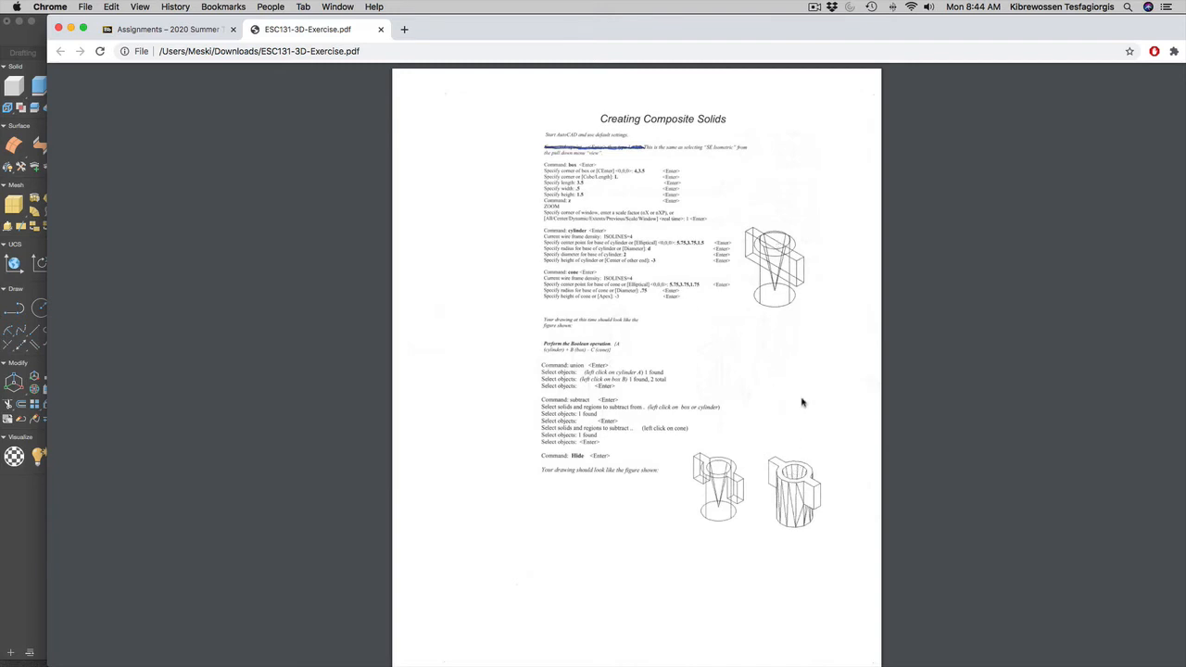
pyautogui.scroll(-3, 712, 396)
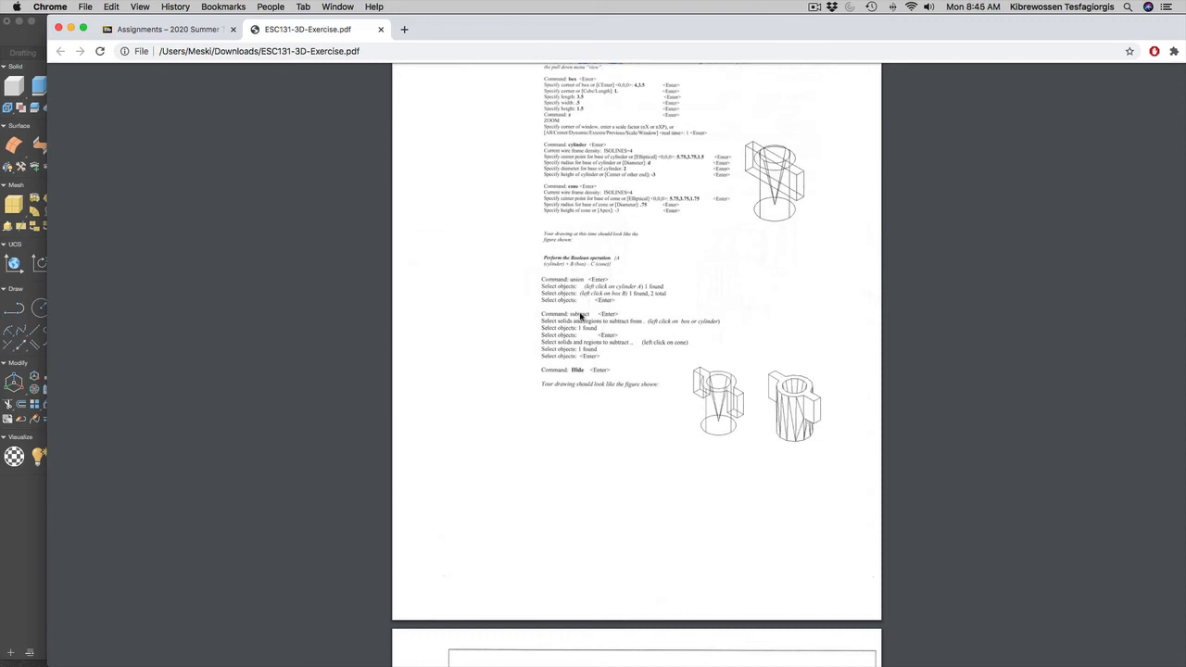
# Step: Switch back to AutoCAD, cancel the started box and reset the UCS to World
pyautogui.hotkey('ctrl', 'Up')
pyautogui.click(895, 511)
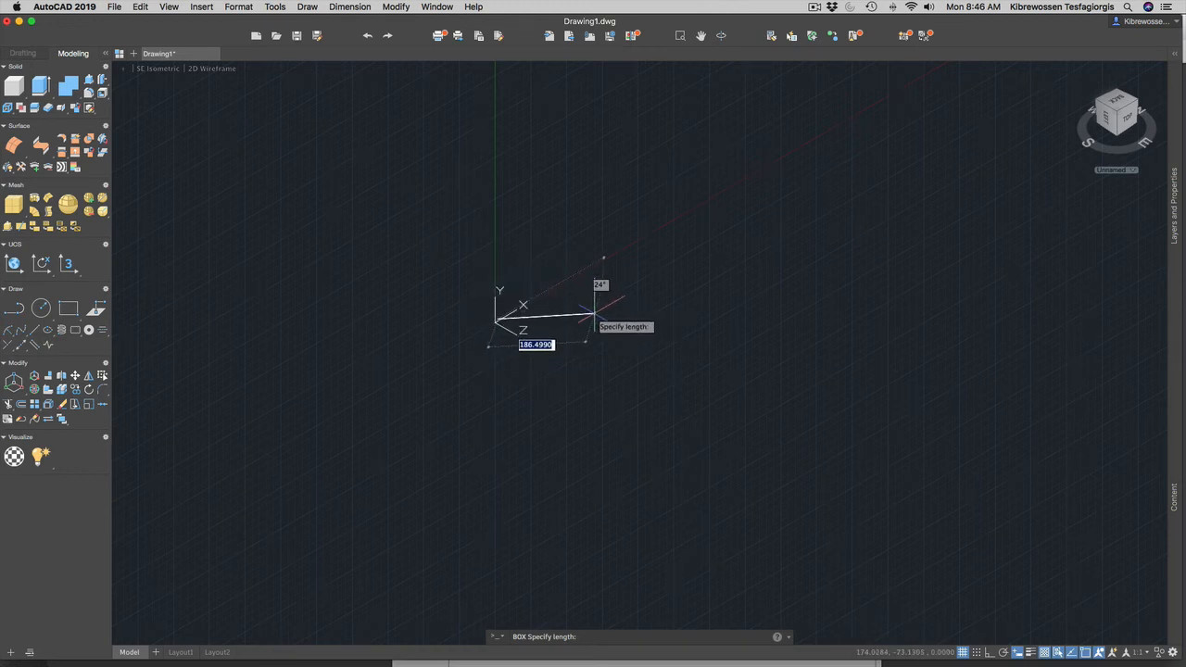
pyautogui.press('Escape')
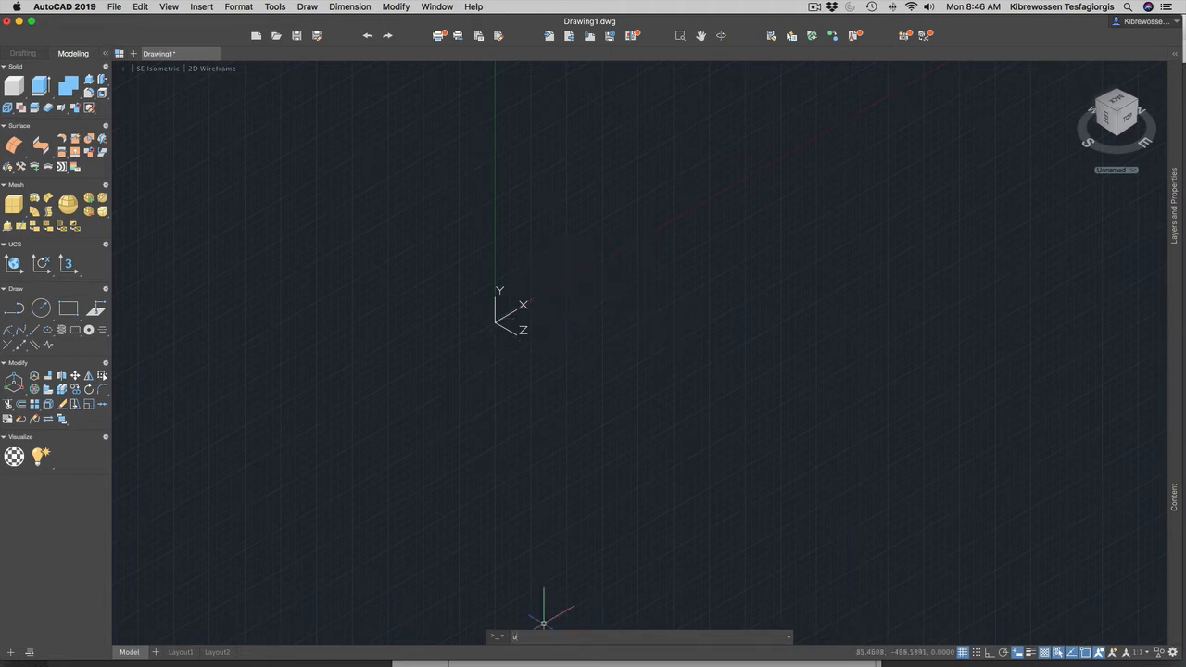
pyautogui.write('usc')
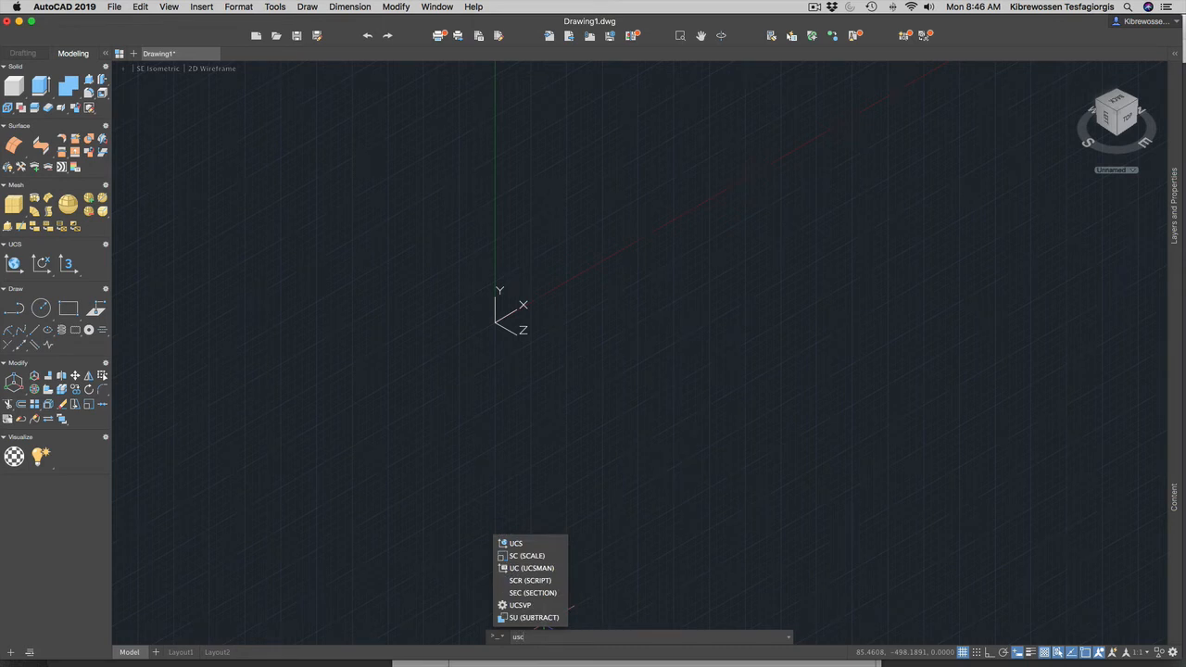
pyautogui.press('BackSpace')
pyautogui.press('BackSpace')
pyautogui.write('cs')
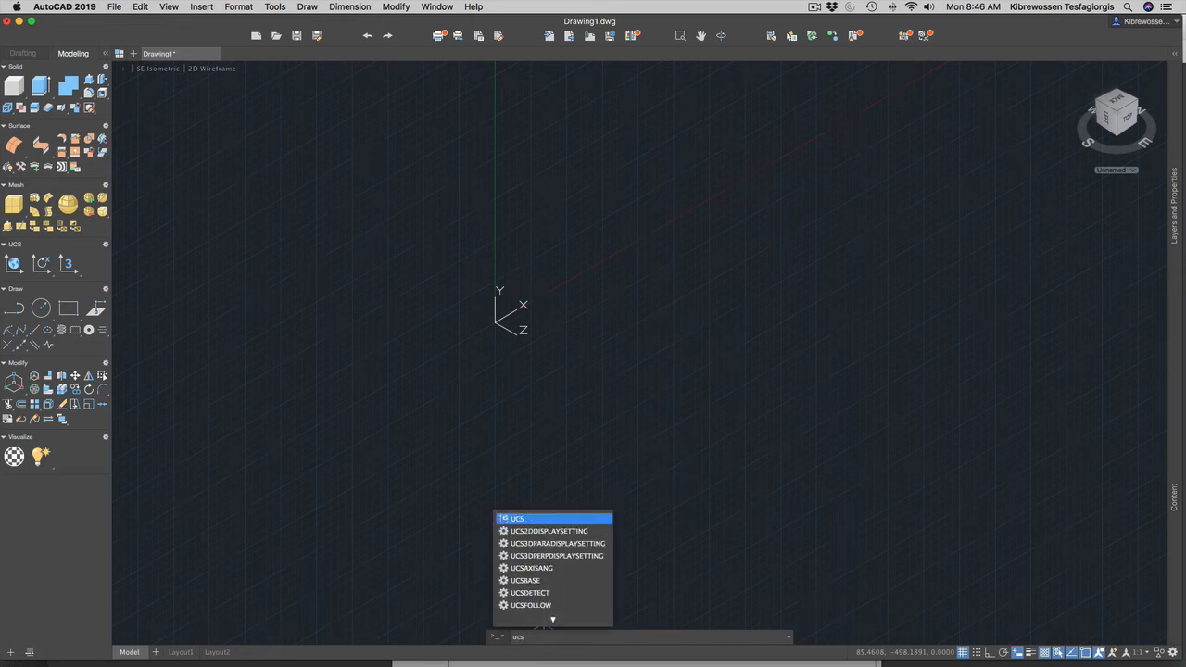
pyautogui.press('Return')
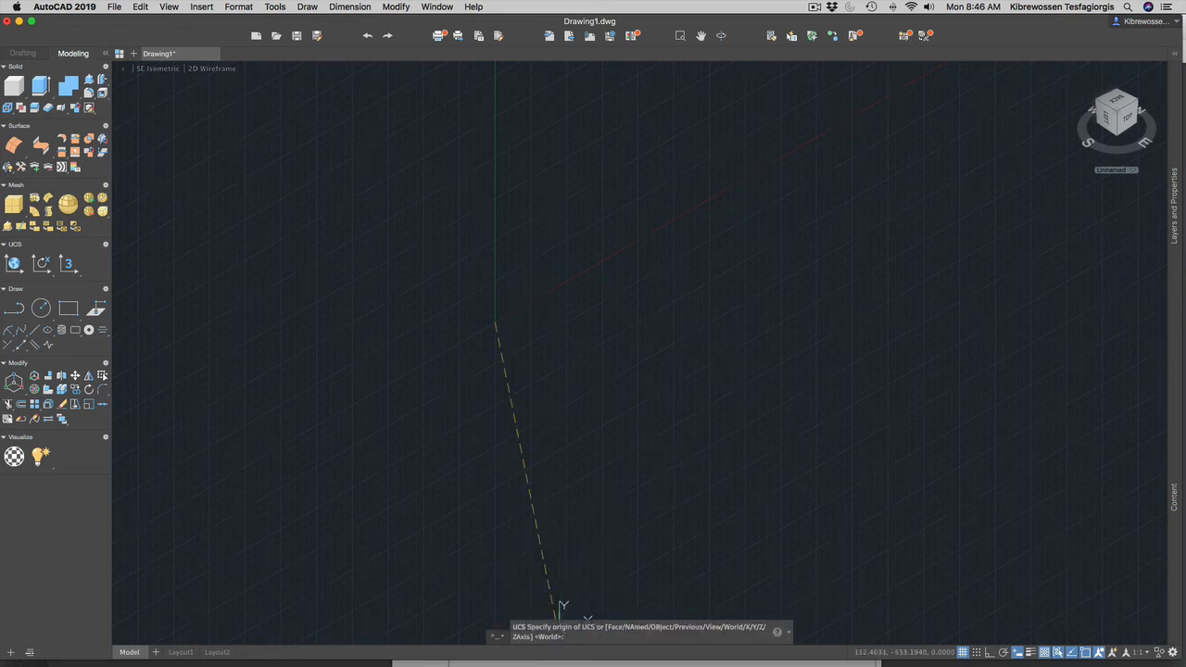
pyautogui.write('w')
pyautogui.press('Return')
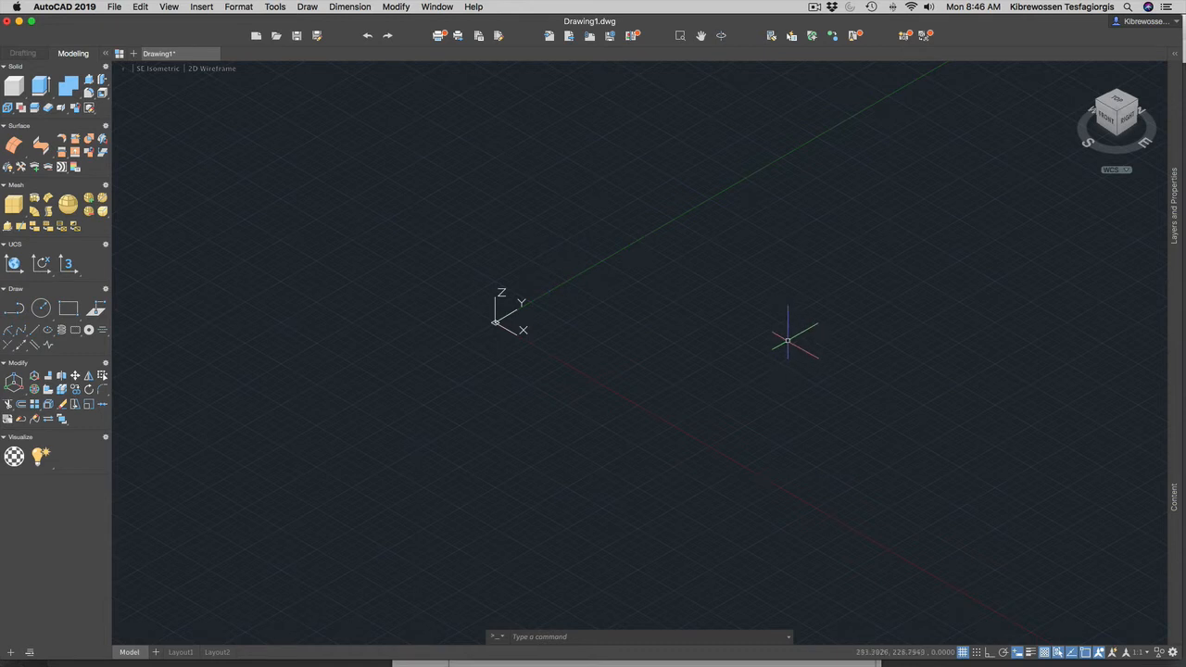
# Step: Start a box with its first corner at 4,3.5 in the empty area near the origin
pyautogui.scroll(-3, 787, 341)
pyautogui.scroll(5, 787, 341)
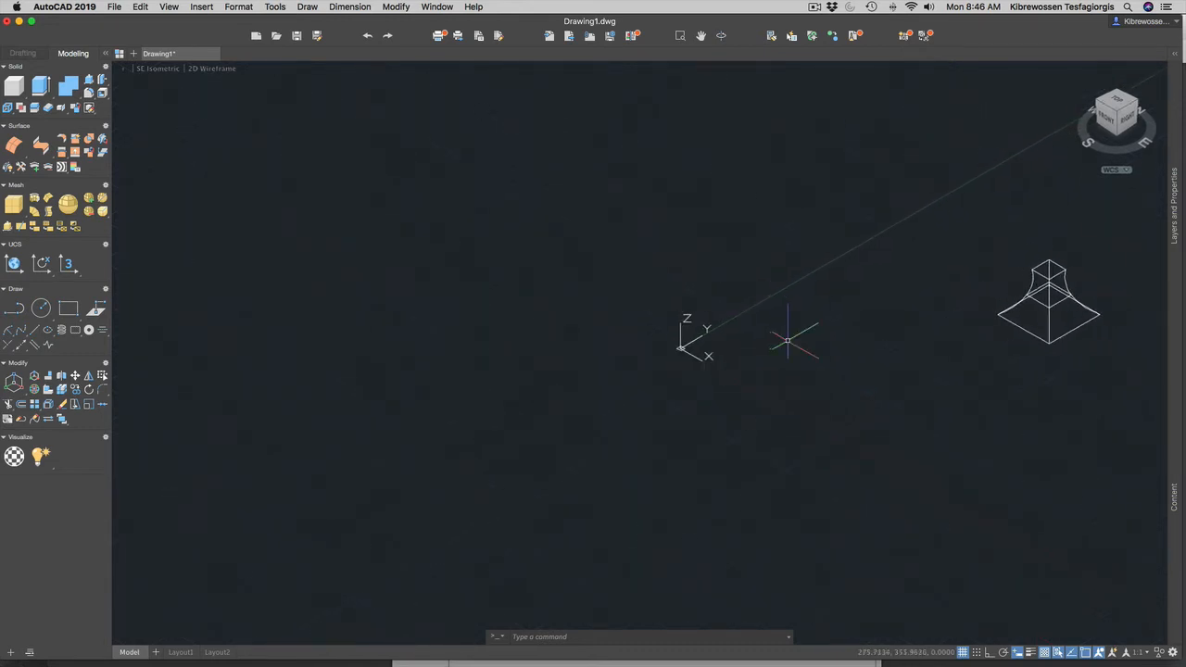
pyautogui.scroll(4, 630, 341)
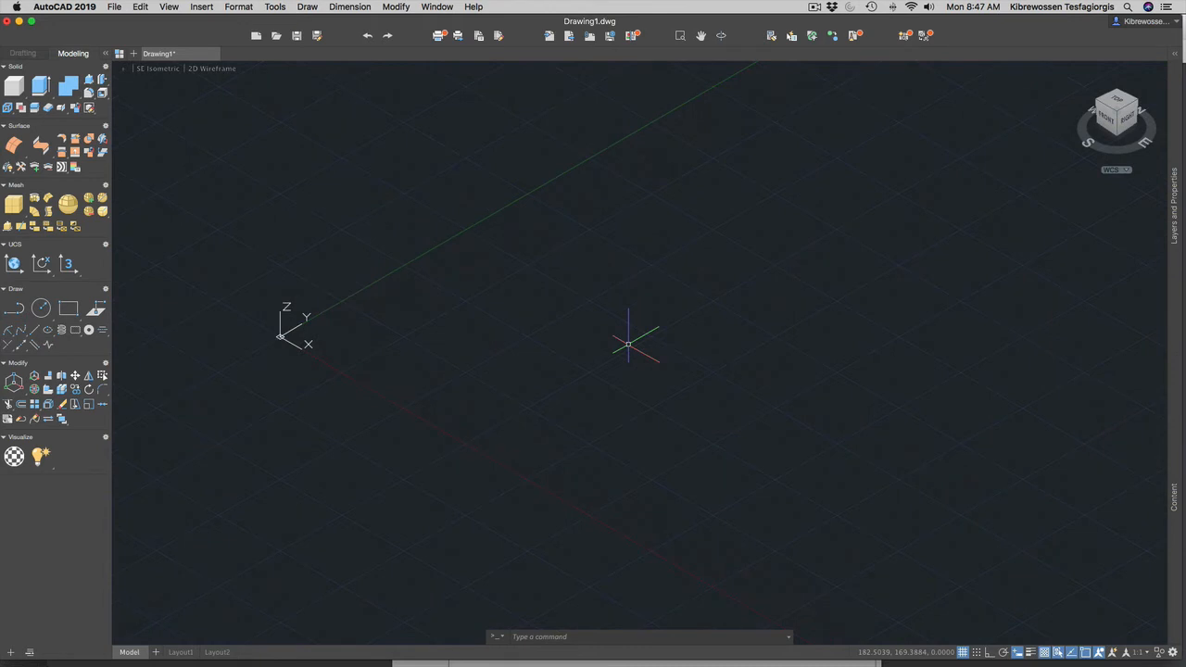
pyautogui.write('box')
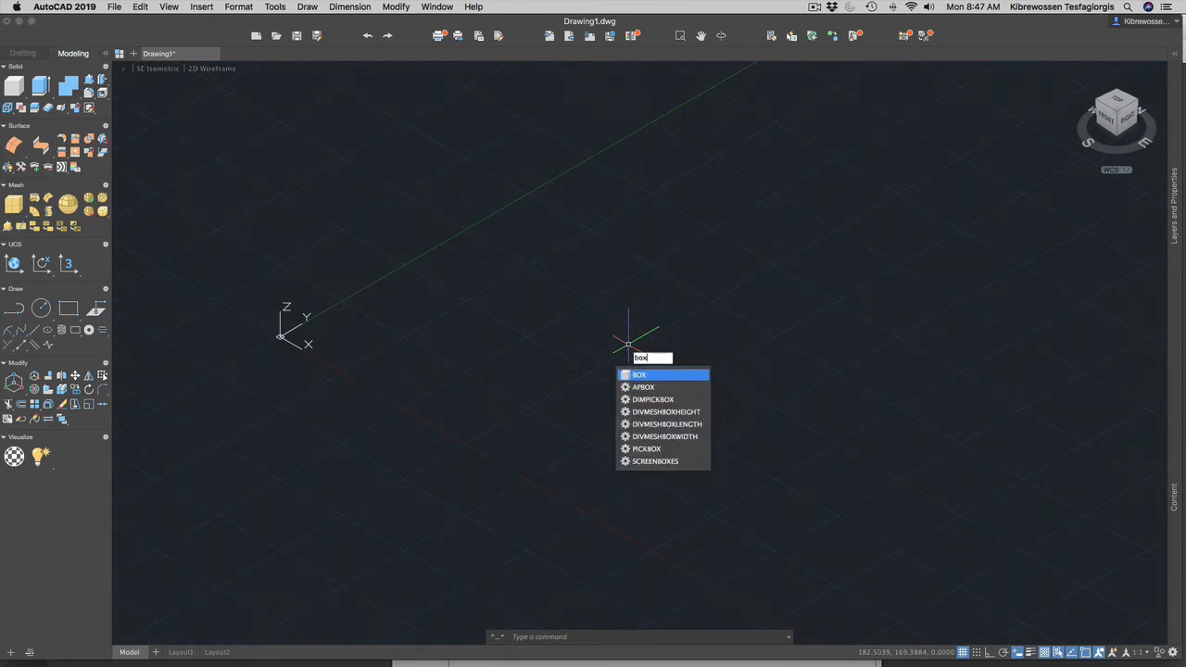
pyautogui.press('Return')
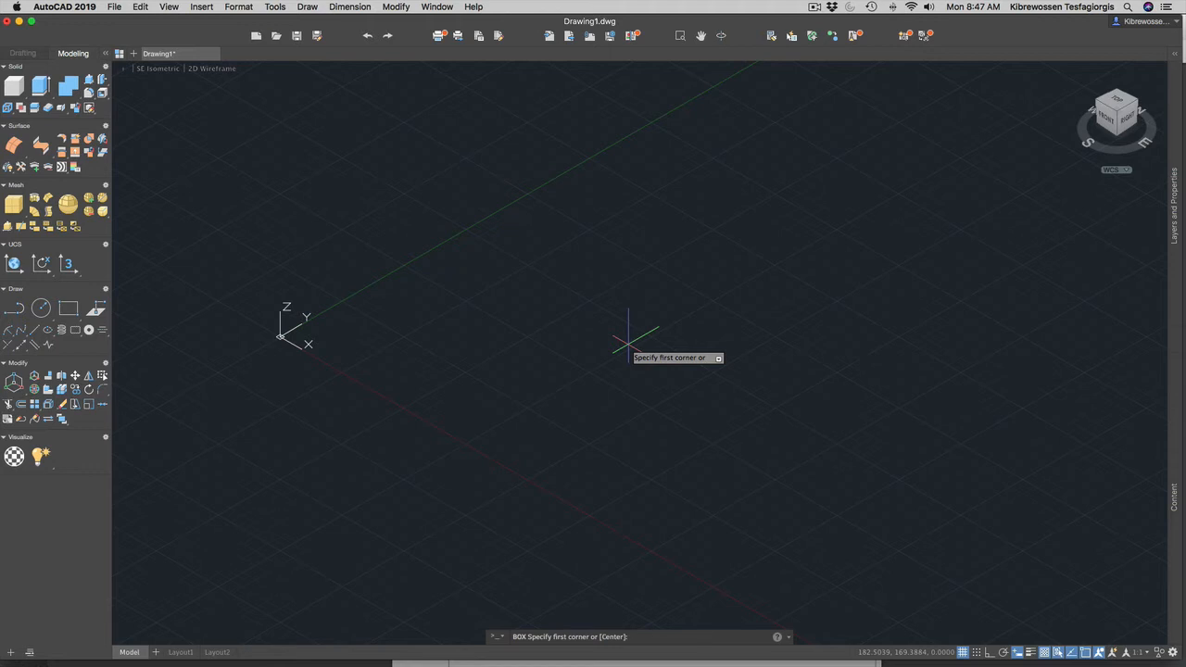
pyautogui.write('4')
pyautogui.press('Tab')
pyautogui.write('3.5')
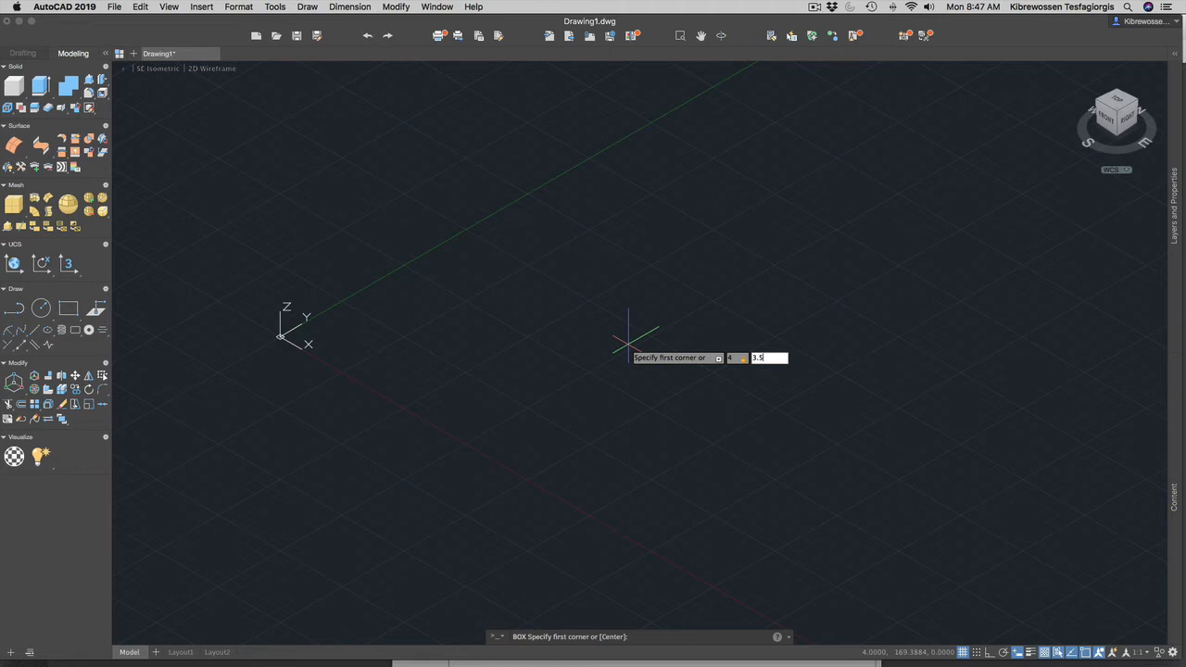
pyautogui.press('Return')
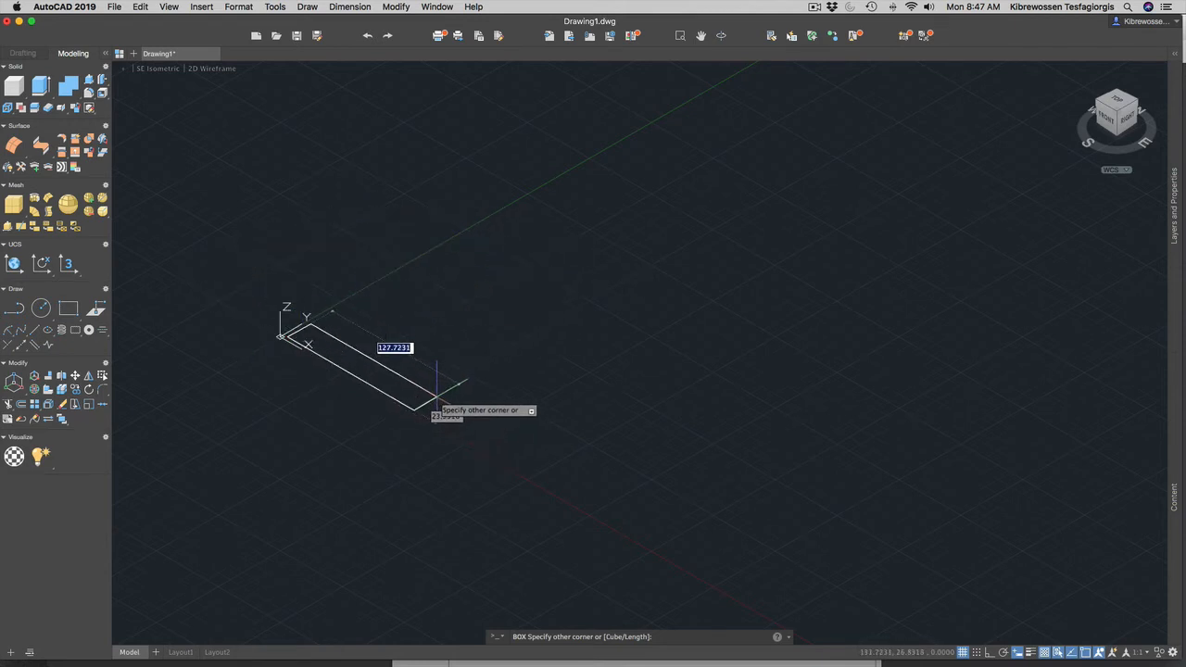
# Step: Define the box with the Length option, giving it length 3.5, width 0.5 and height 1.5
pyautogui.write('l')
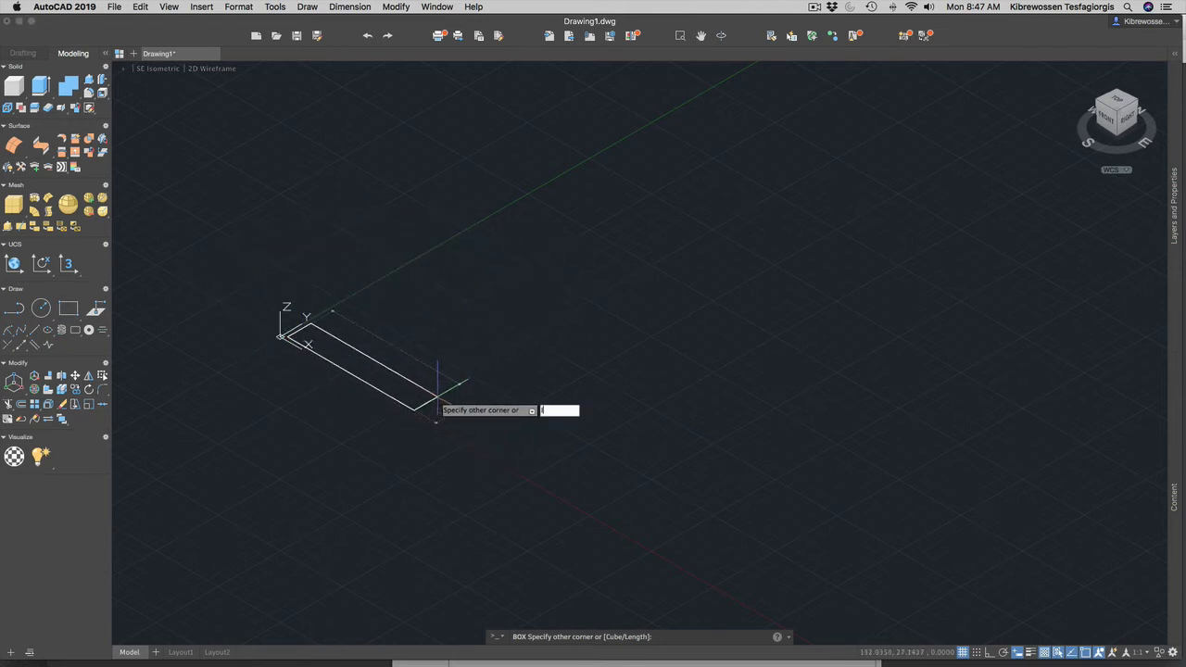
pyautogui.press('Return')
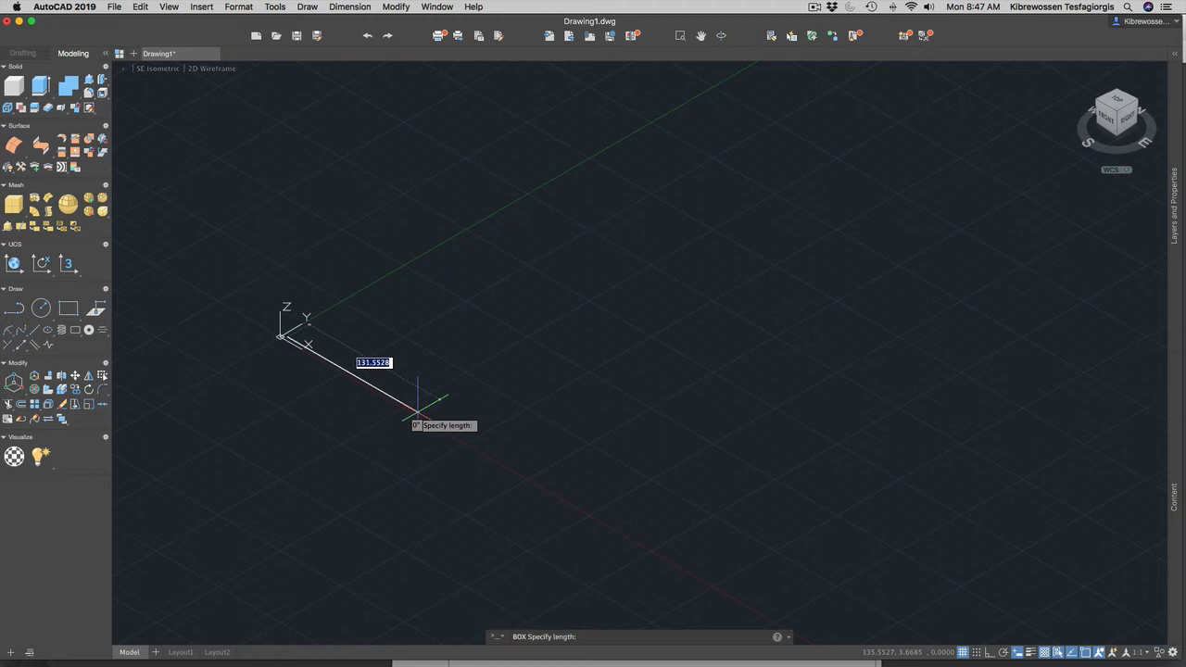
pyautogui.write('3.5')
pyautogui.press('Return')
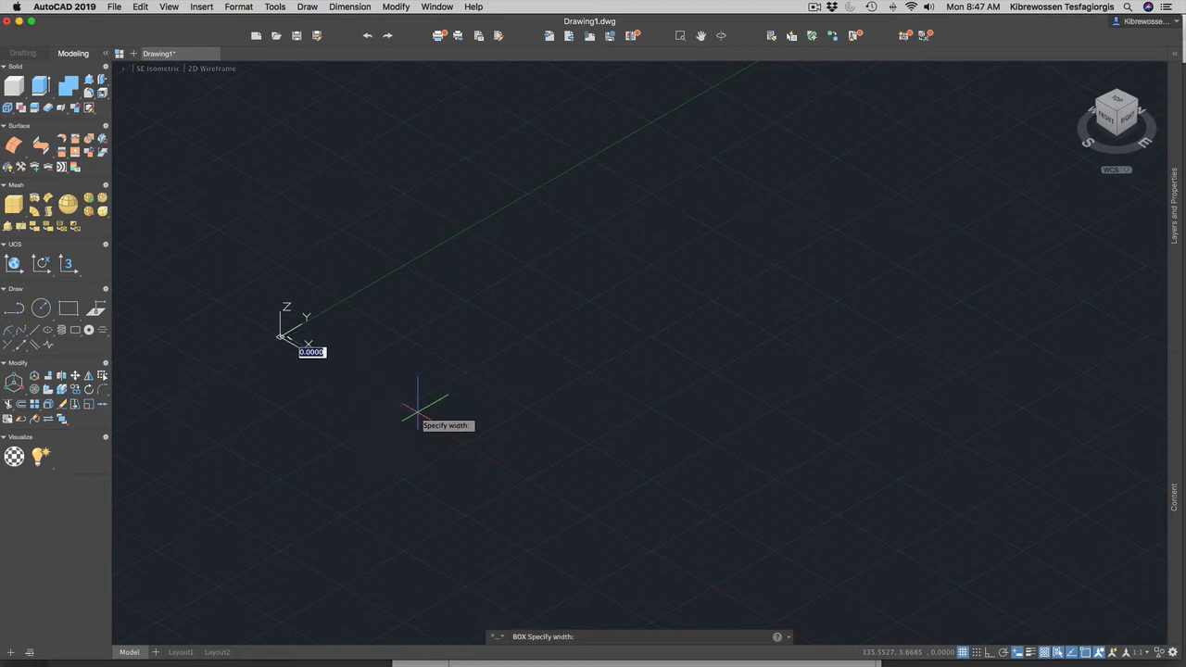
pyautogui.scroll(8, 315, 345)
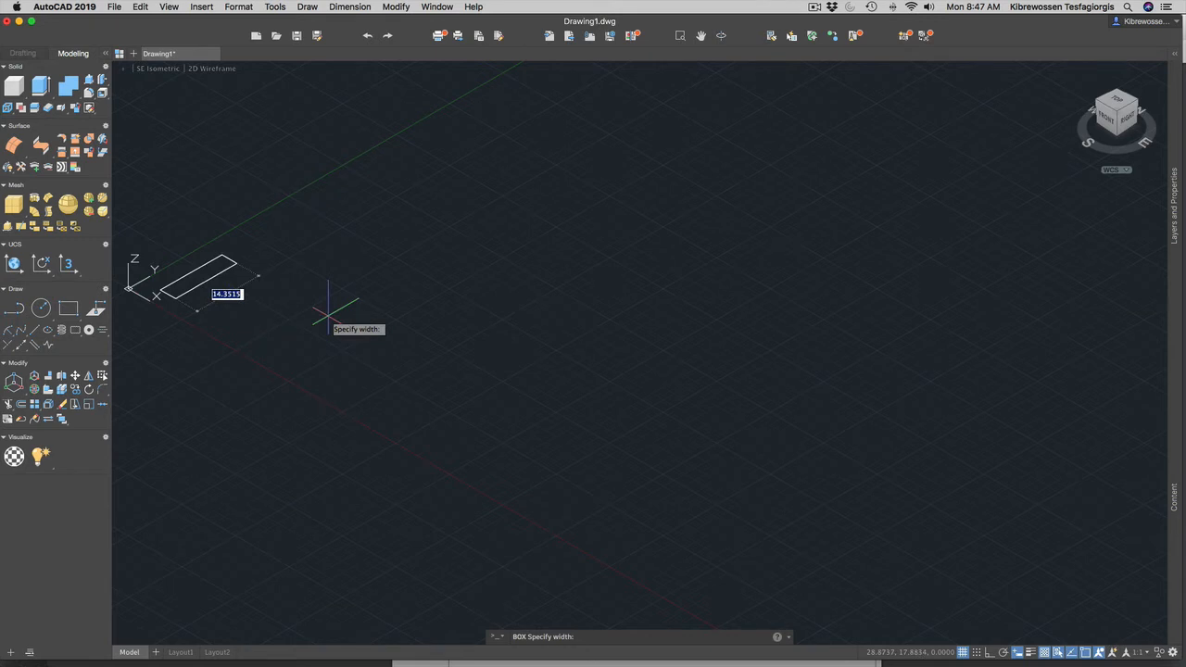
pyautogui.write('0.5')
pyautogui.press('Return')
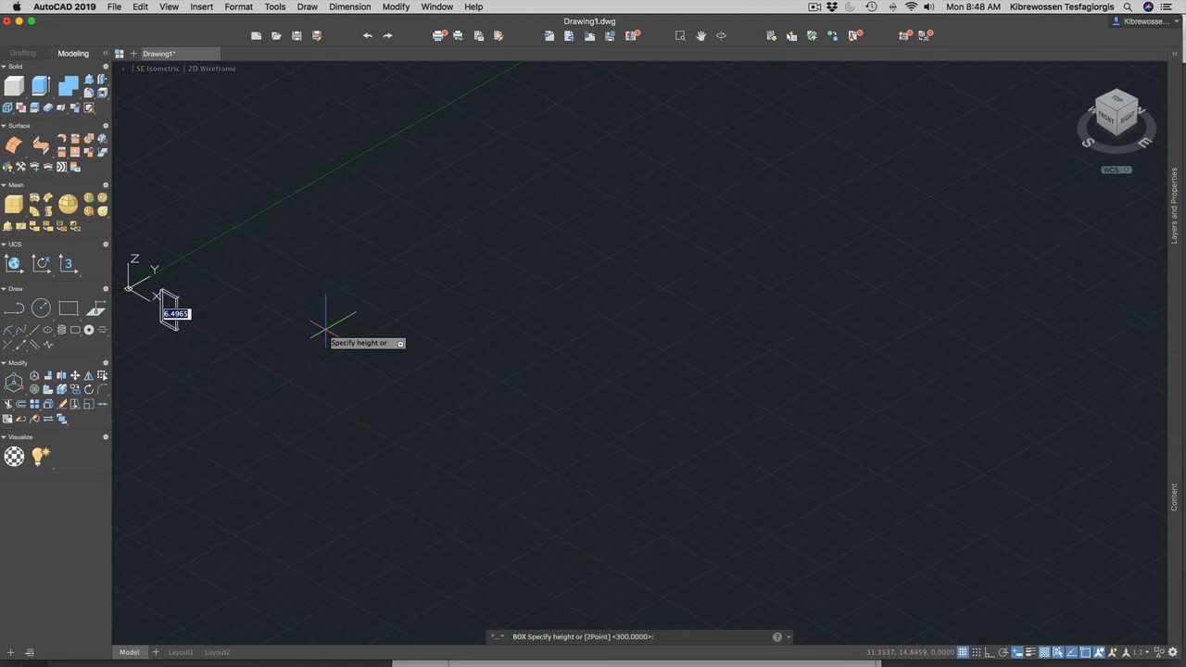
pyautogui.write('1')
pyautogui.click(332, 283)
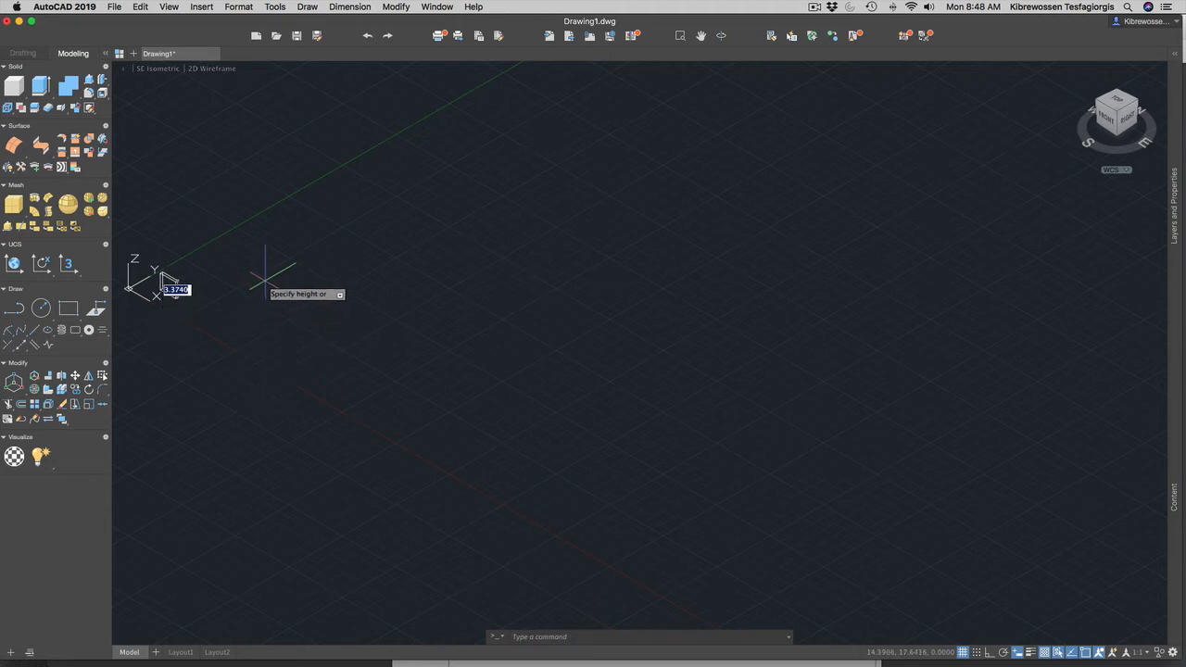
pyautogui.write('1.5')
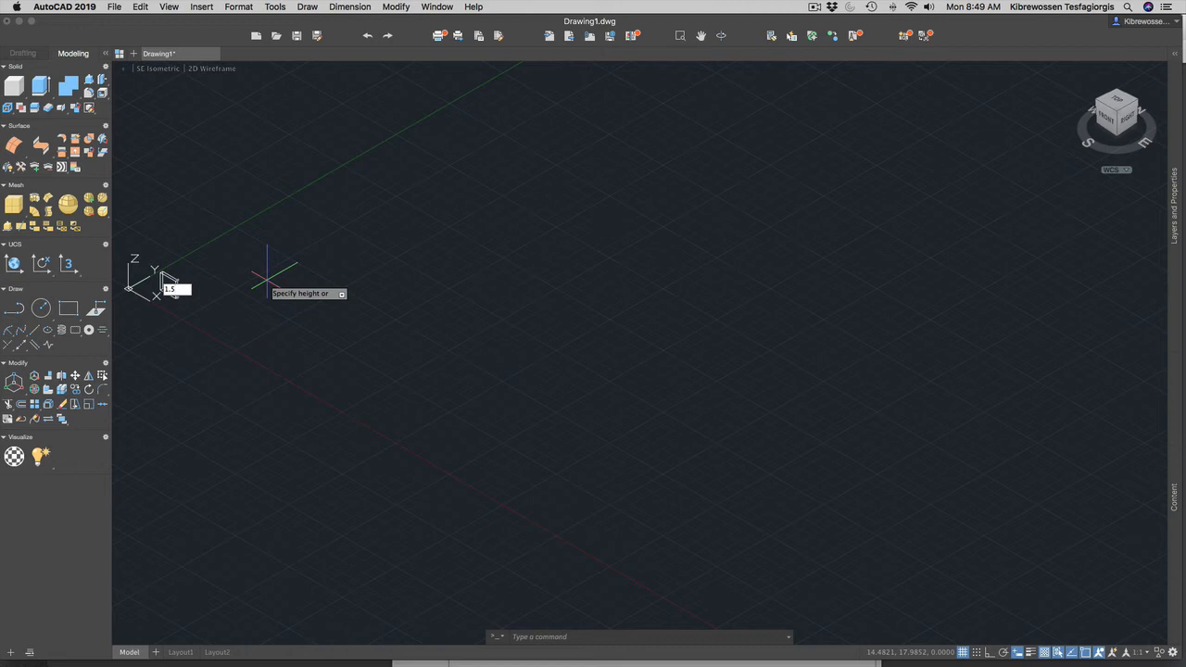
pyautogui.press('Return')
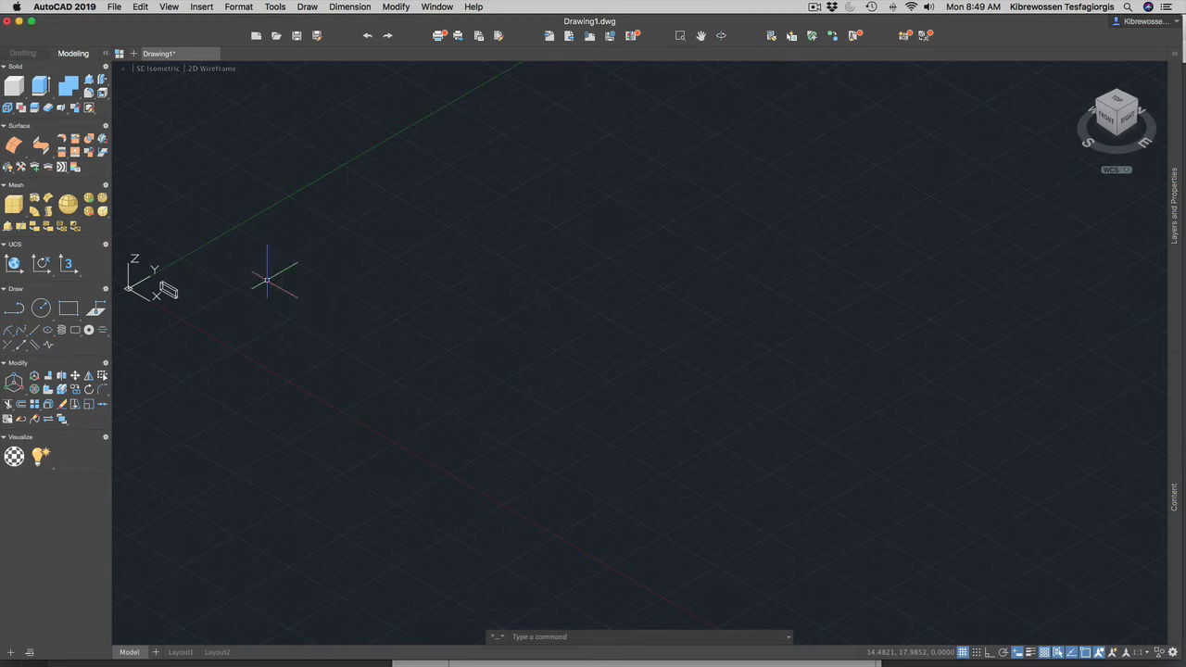
pyautogui.scroll(10, 160, 285)
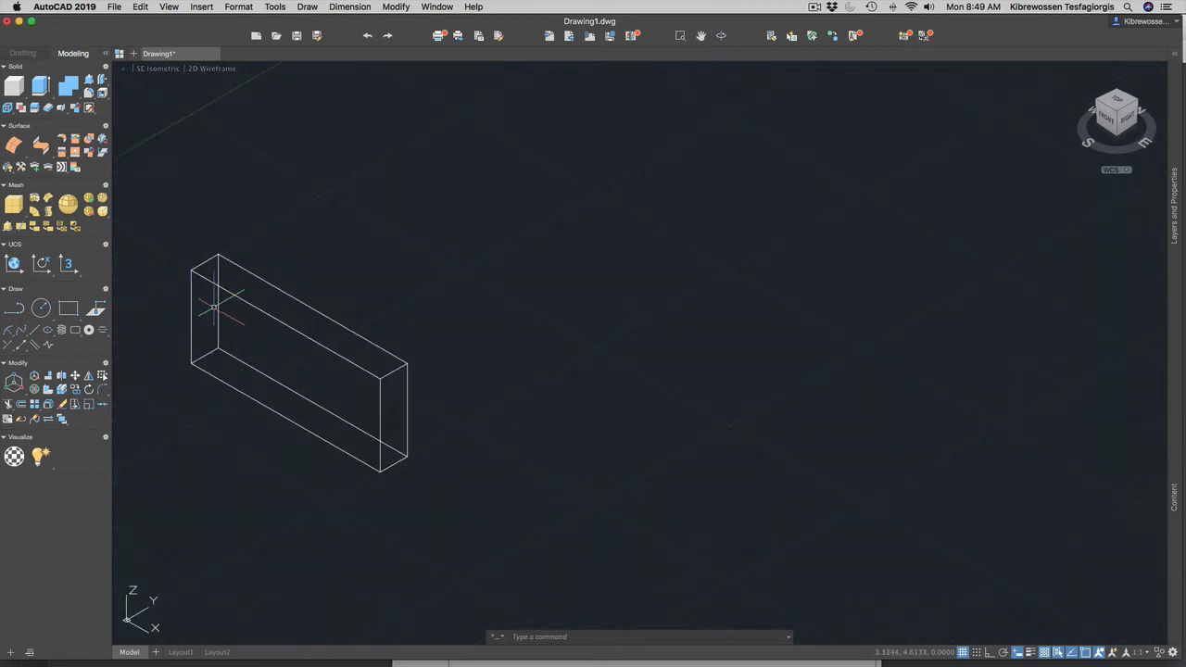
pyautogui.scroll(3, 214, 307)
pyautogui.scroll(-6, 344, 336)
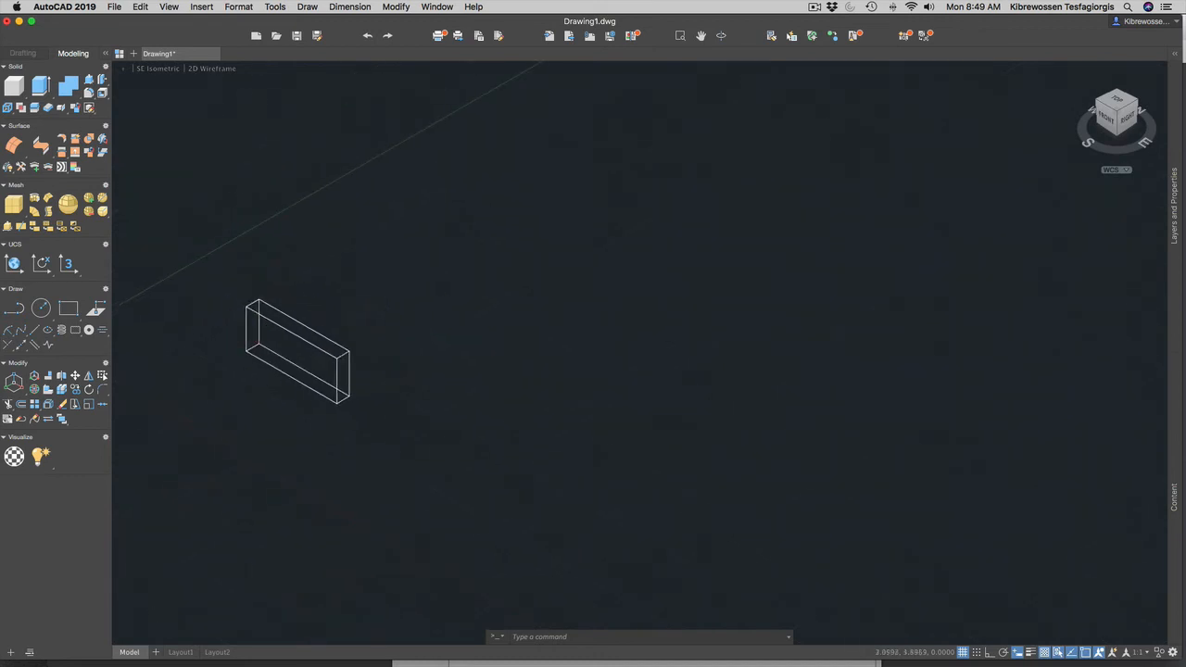
pyautogui.scroll(-2, 250, 347)
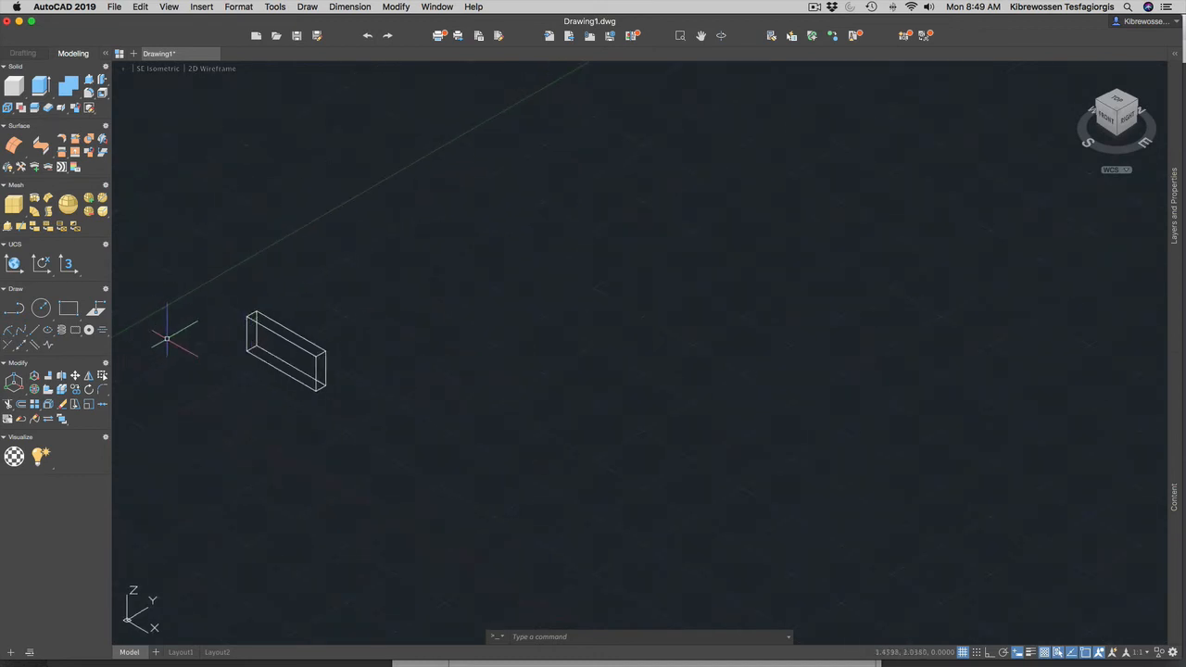
pyautogui.scroll(4, 205, 341)
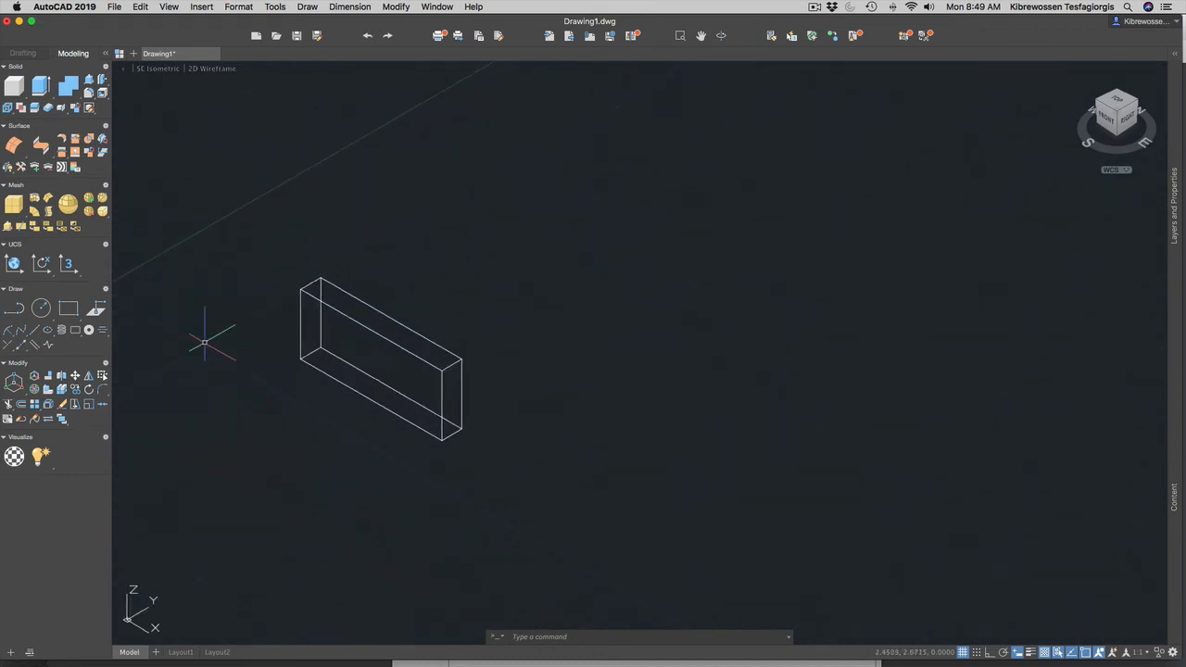
# Step: Start a cylinder with its base center at 5.75,3.75,1.5, on the top face of the box
pyautogui.scroll(1, 205, 343)
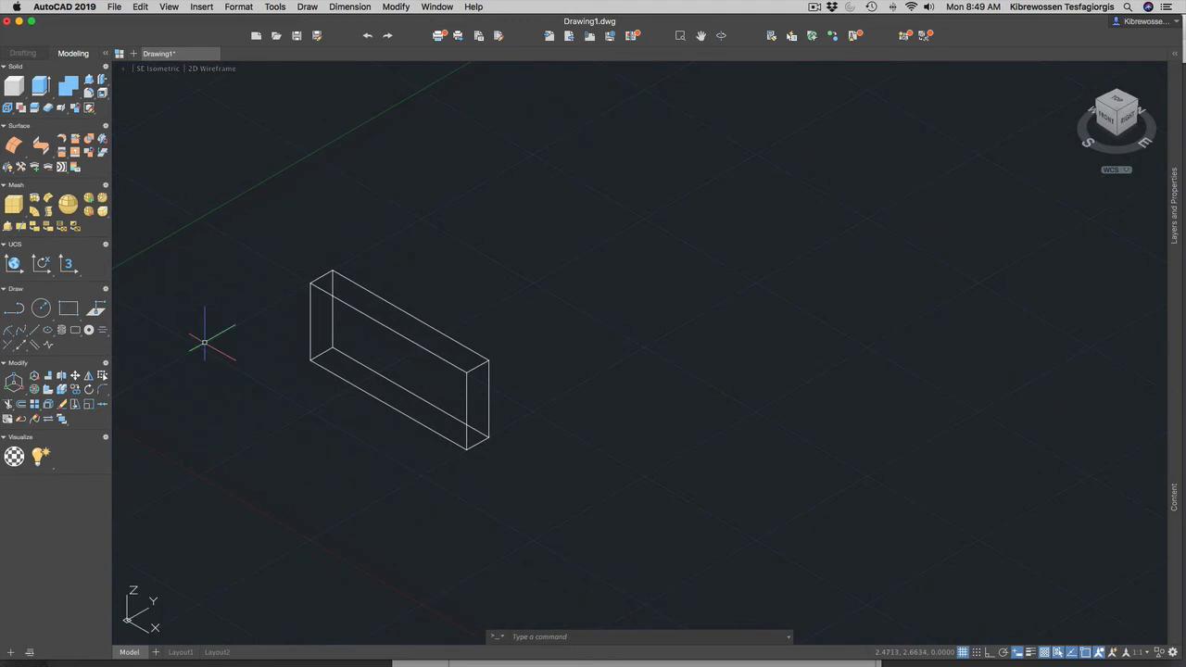
pyautogui.write('cyli')
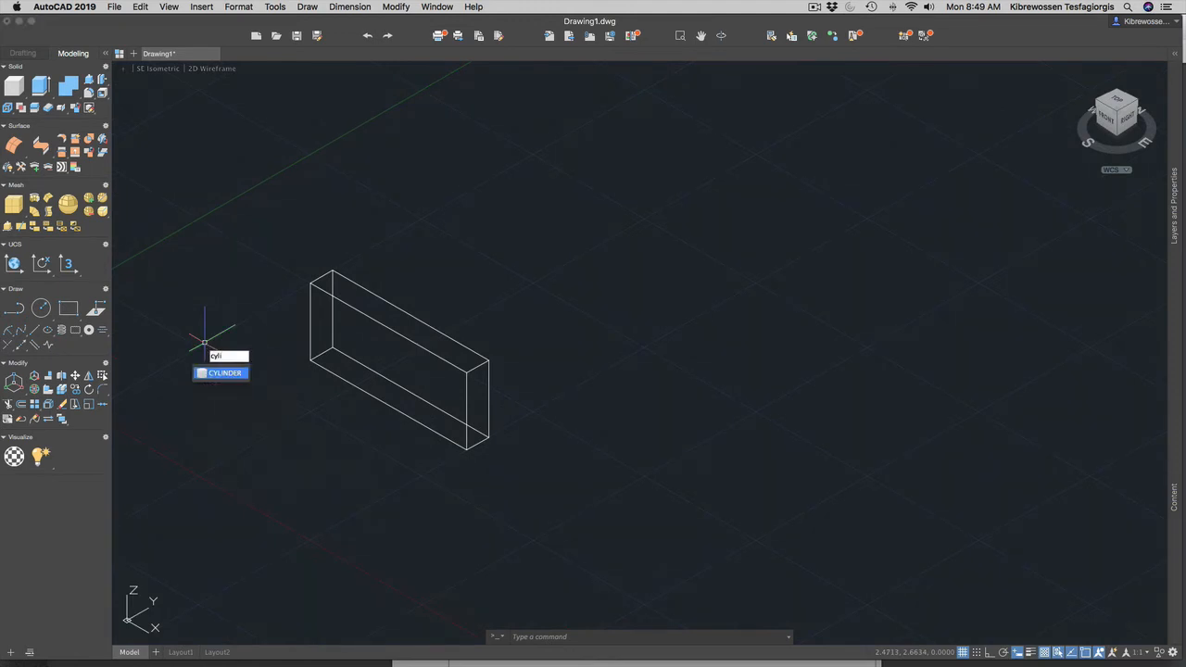
pyautogui.press('Return')
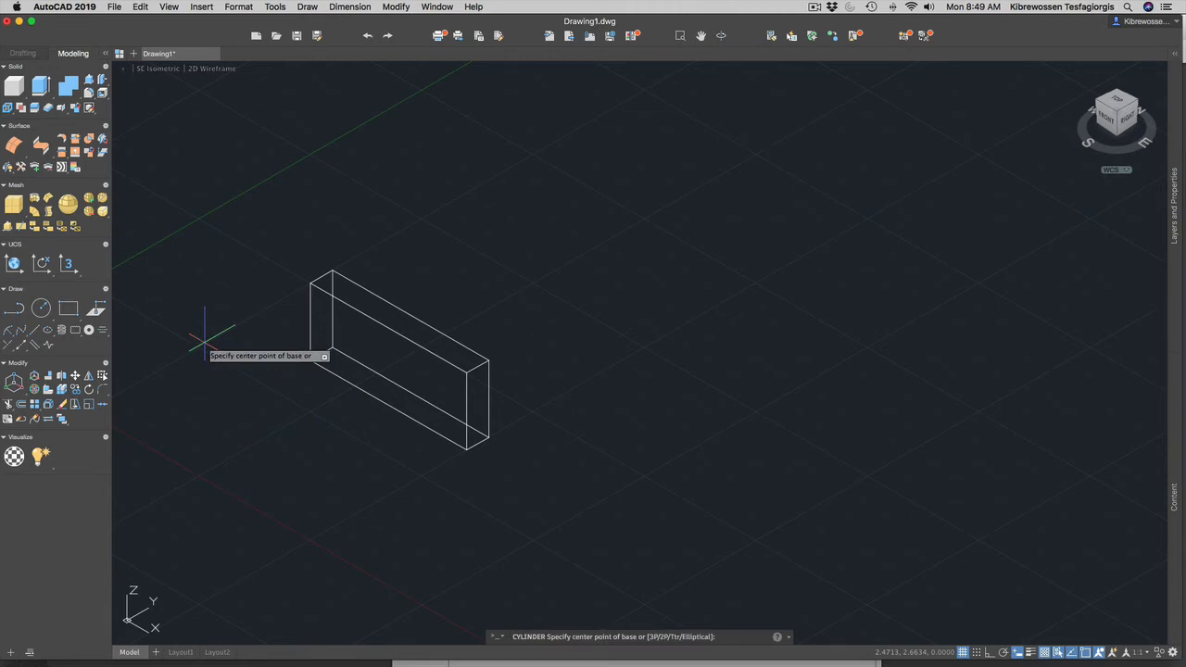
pyautogui.write('5')
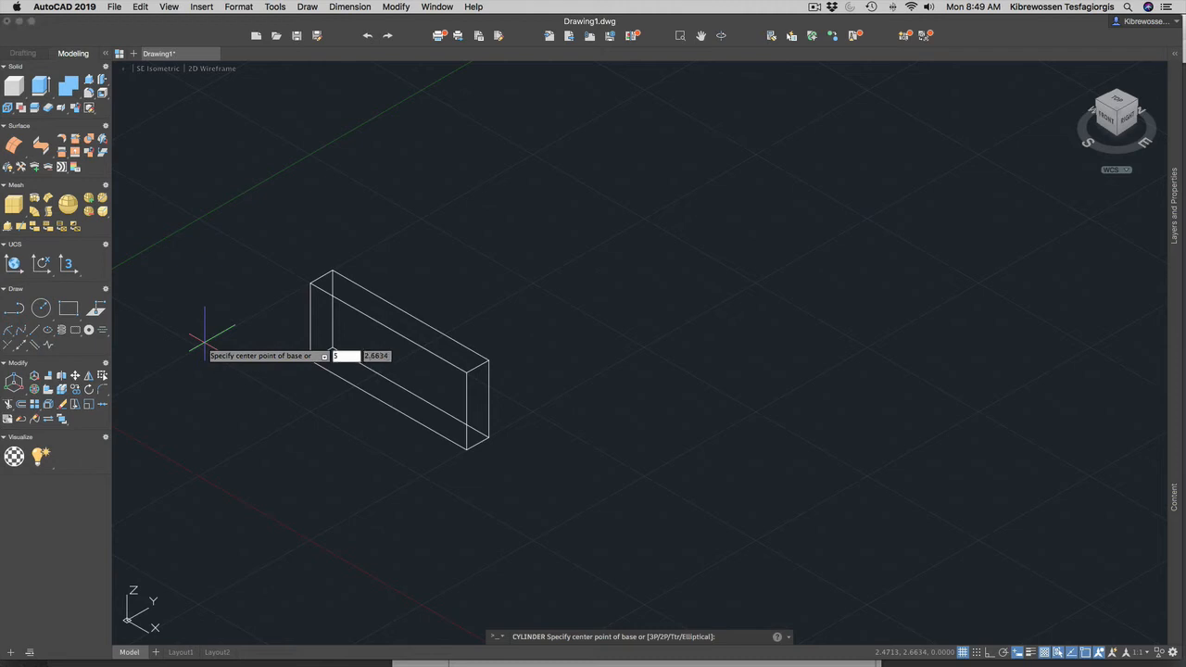
pyautogui.write('.75')
pyautogui.press('Tab')
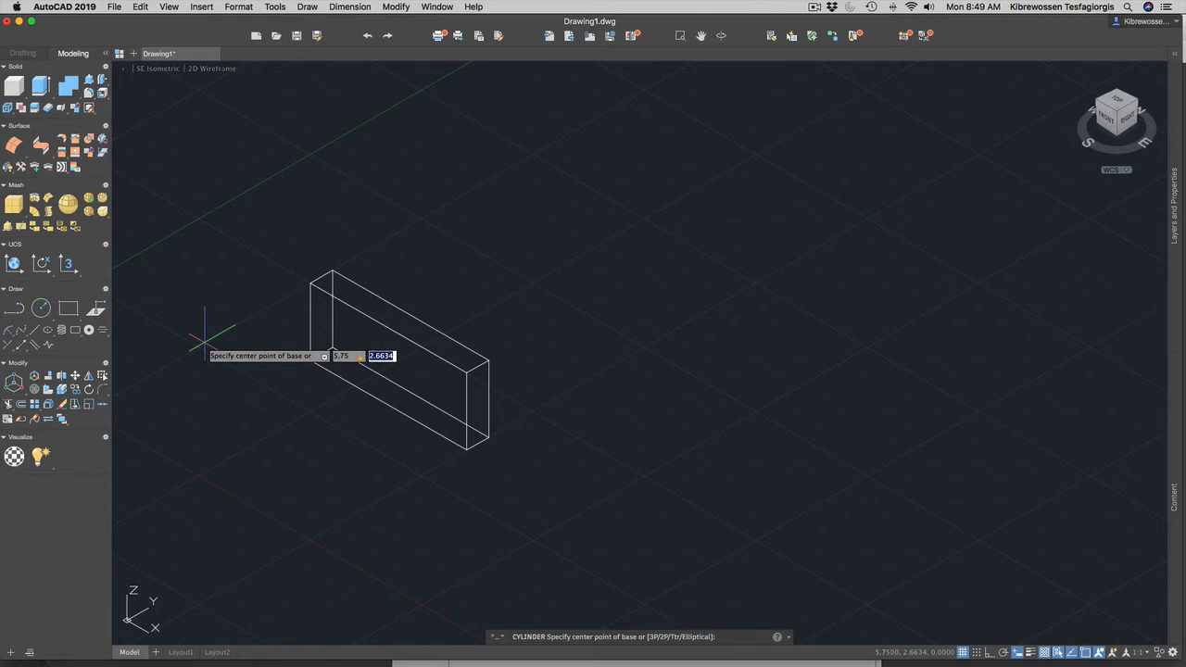
pyautogui.write('3.75')
pyautogui.press('Tab')
pyautogui.write('1.5')
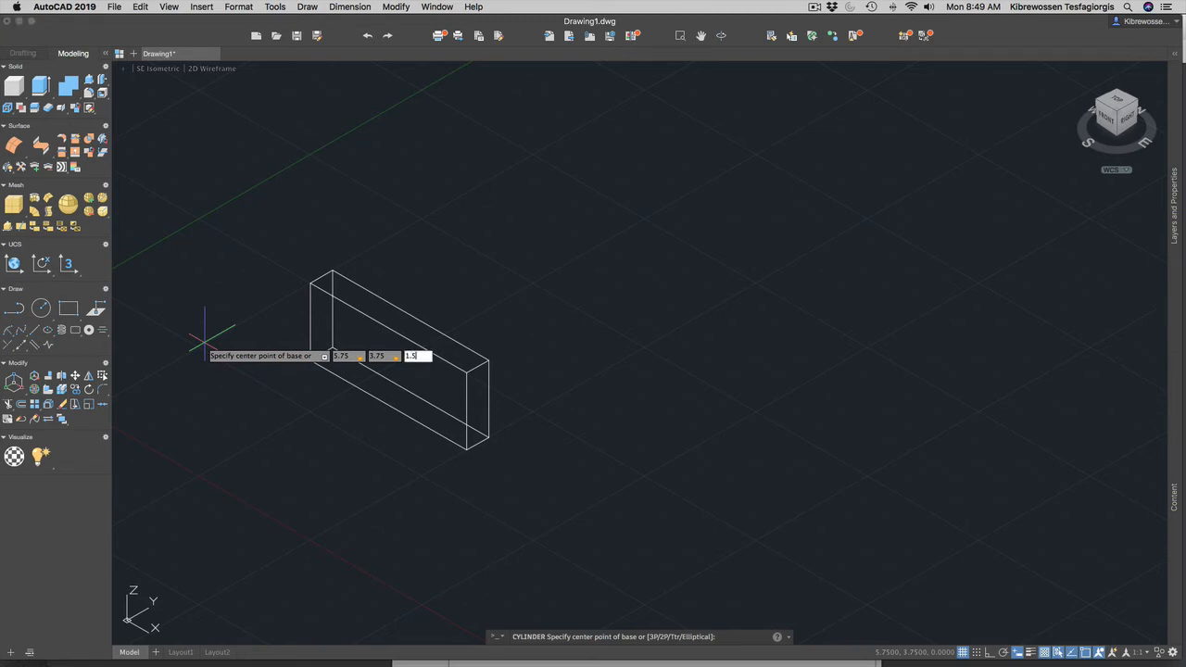
pyautogui.press('Return')
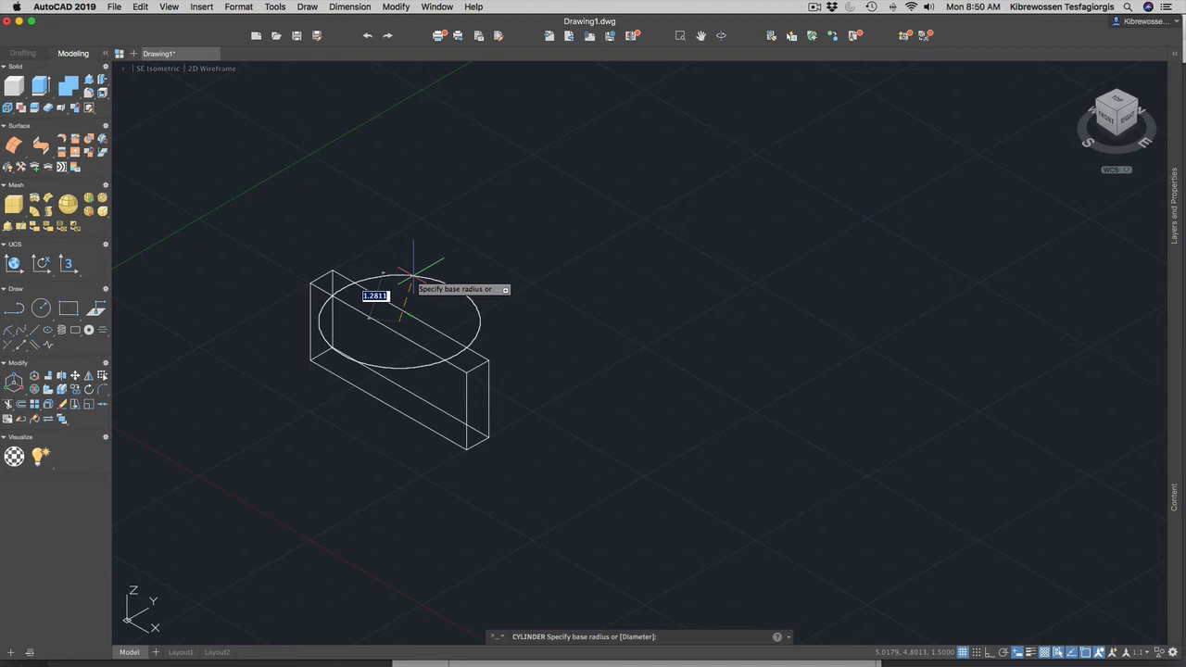
# Step: Give the cylinder a base diameter of 2 and extend it downward through the box with a height of 3
pyautogui.write('d')
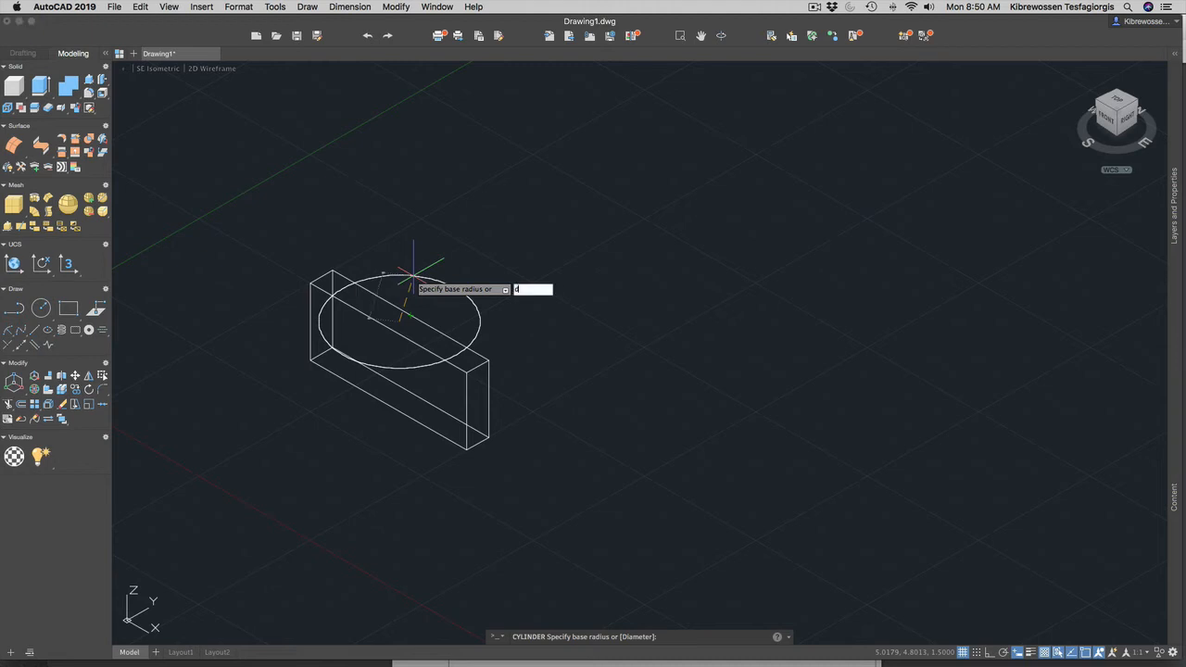
pyautogui.press('Return')
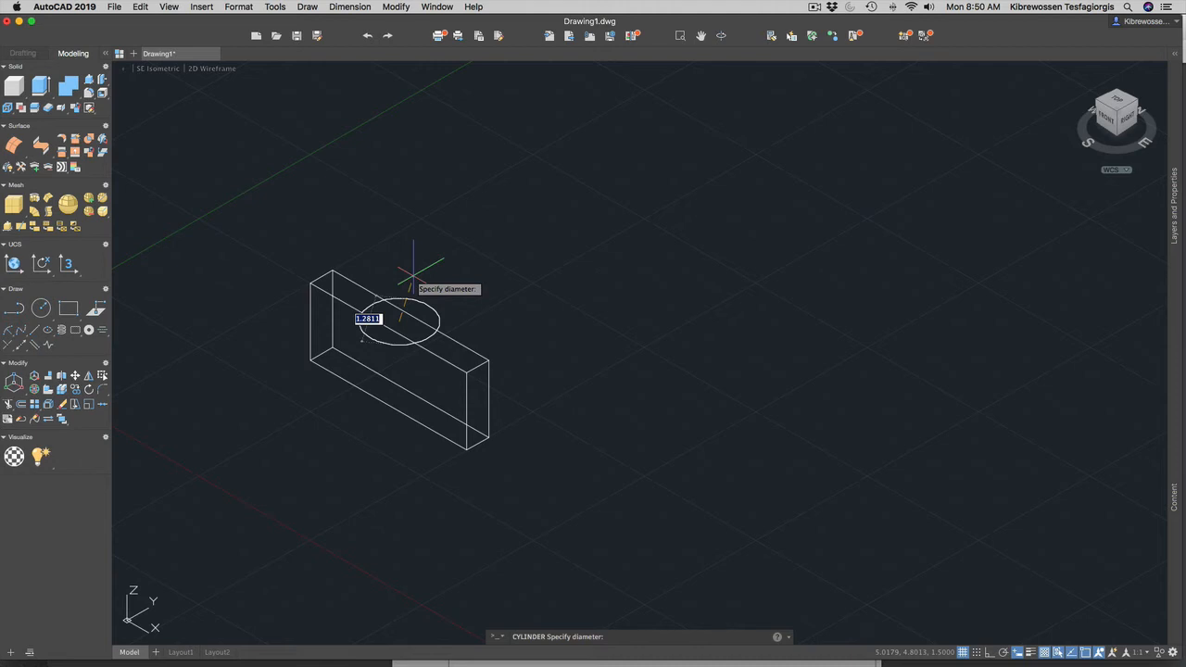
pyautogui.write('2')
pyautogui.press('Return')
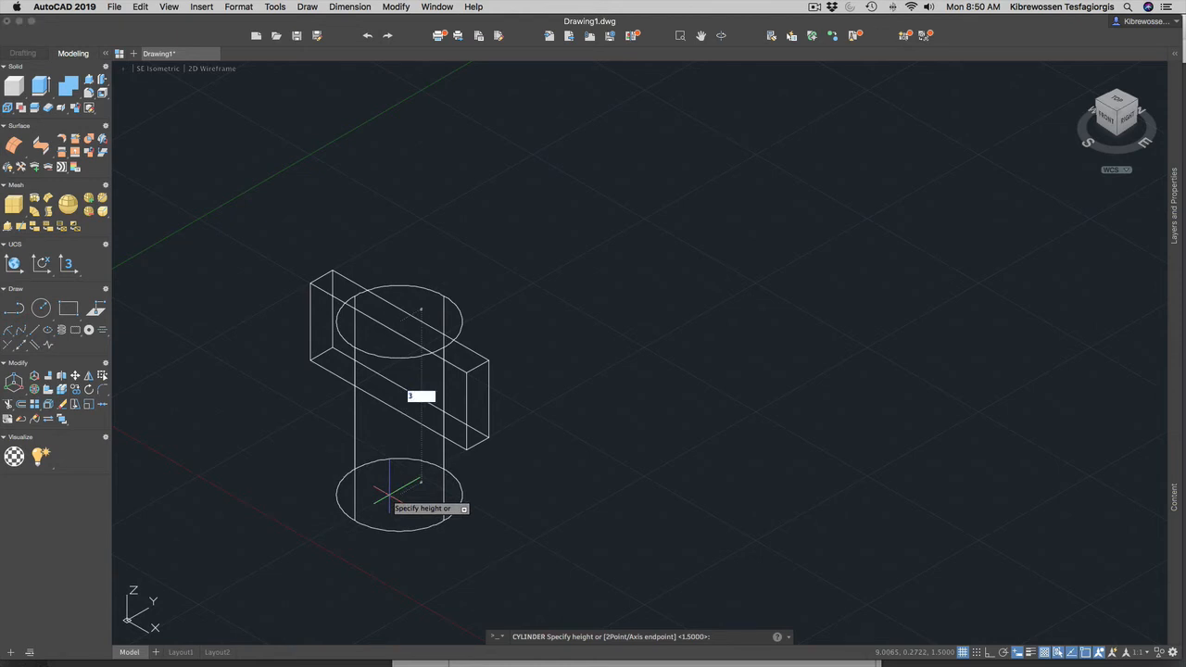
pyautogui.click(389, 494)
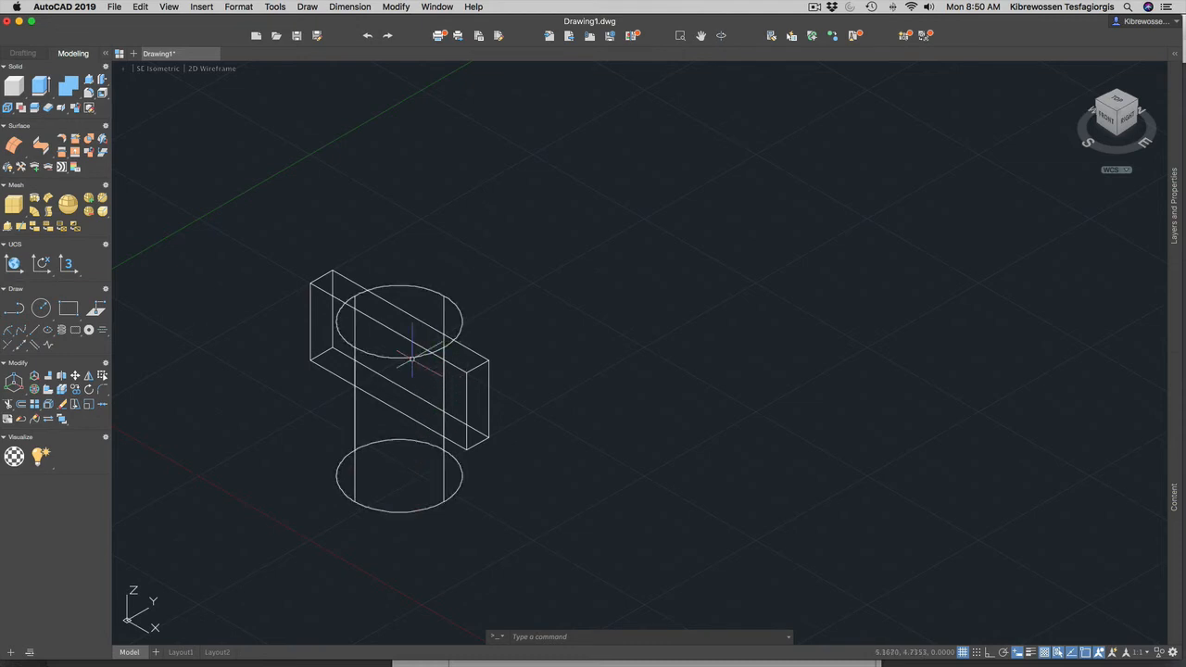
# Step: Create a cone with base center 5.75,3.75,1.5, base radius 0.75 and height 3 pointing down inside the cylinder
pyautogui.click(576, 636)
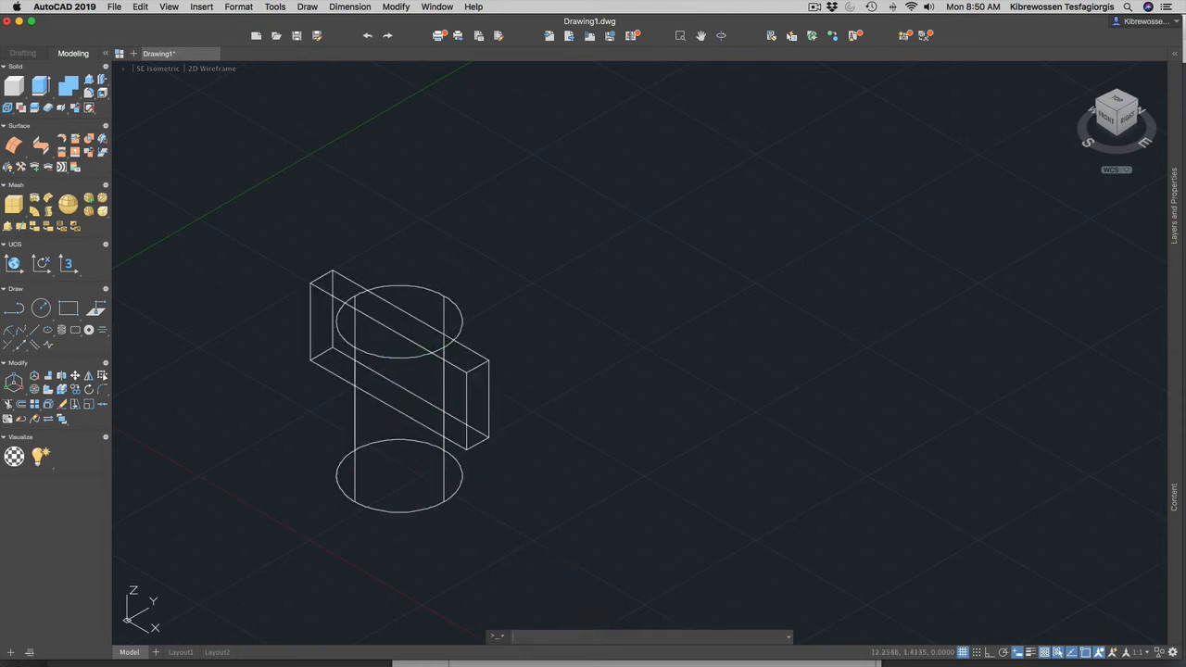
pyautogui.write('cone')
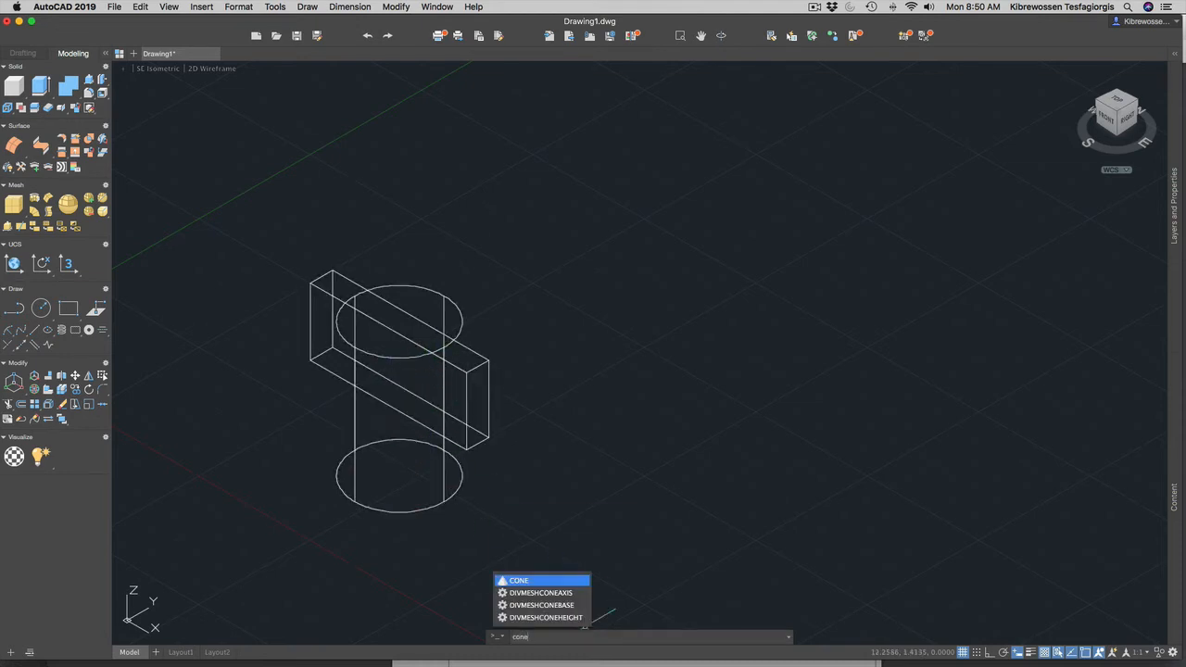
pyautogui.press('Return')
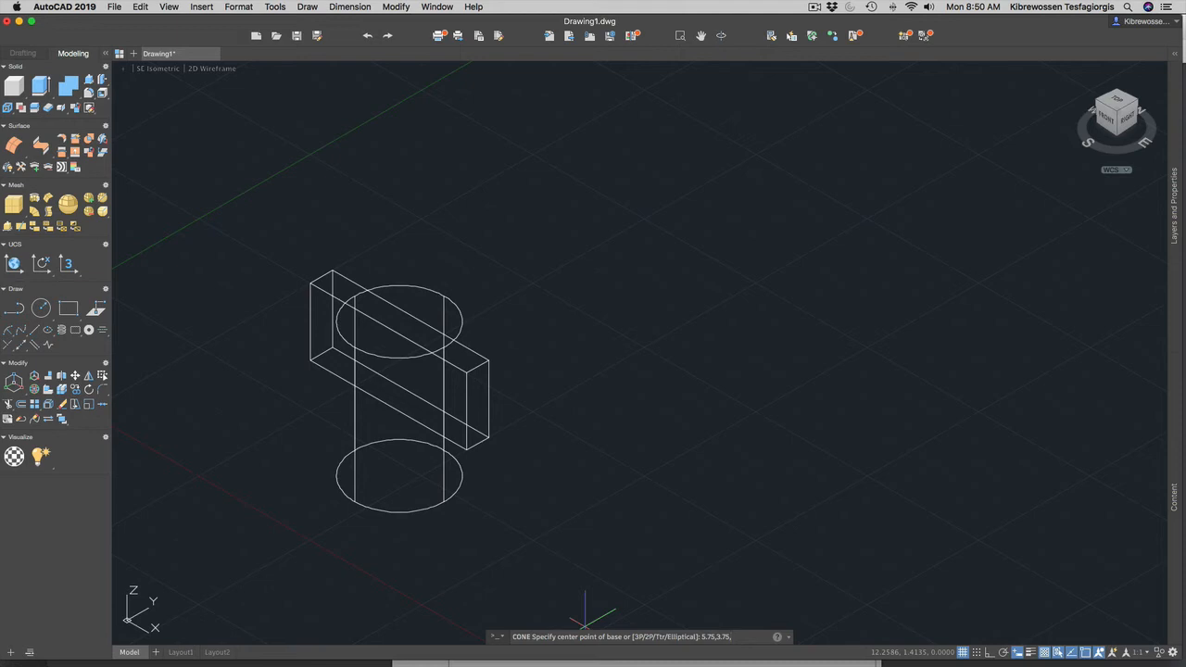
pyautogui.write('.5')
pyautogui.press('Return')
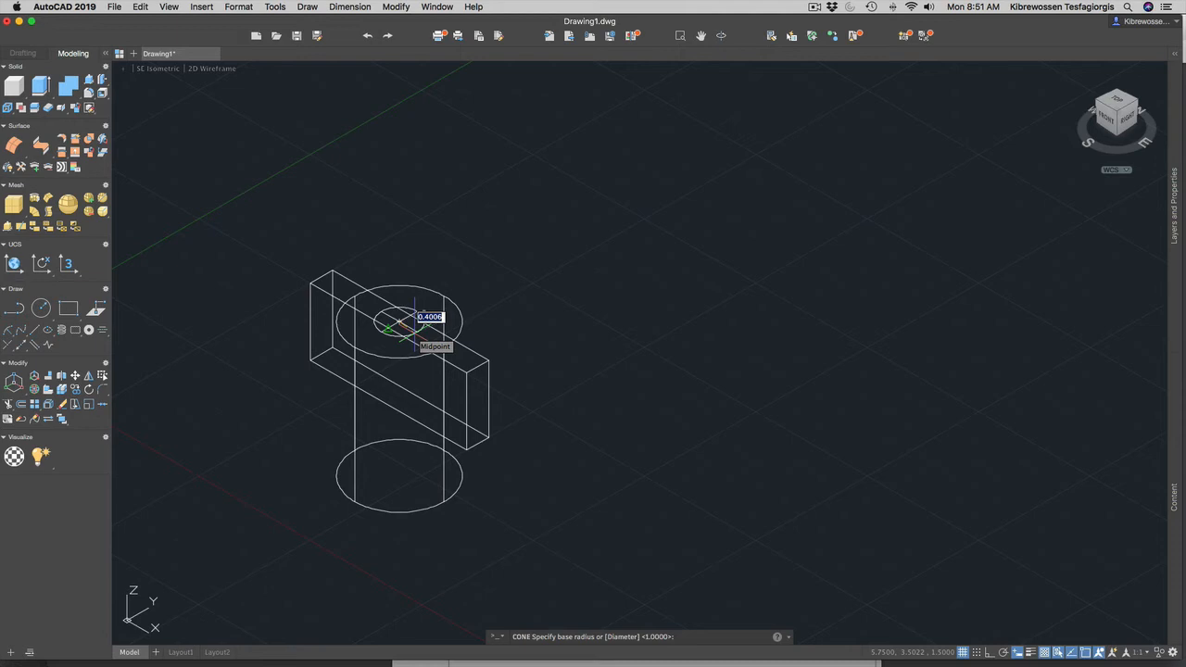
pyautogui.write('.75')
pyautogui.press('Return')
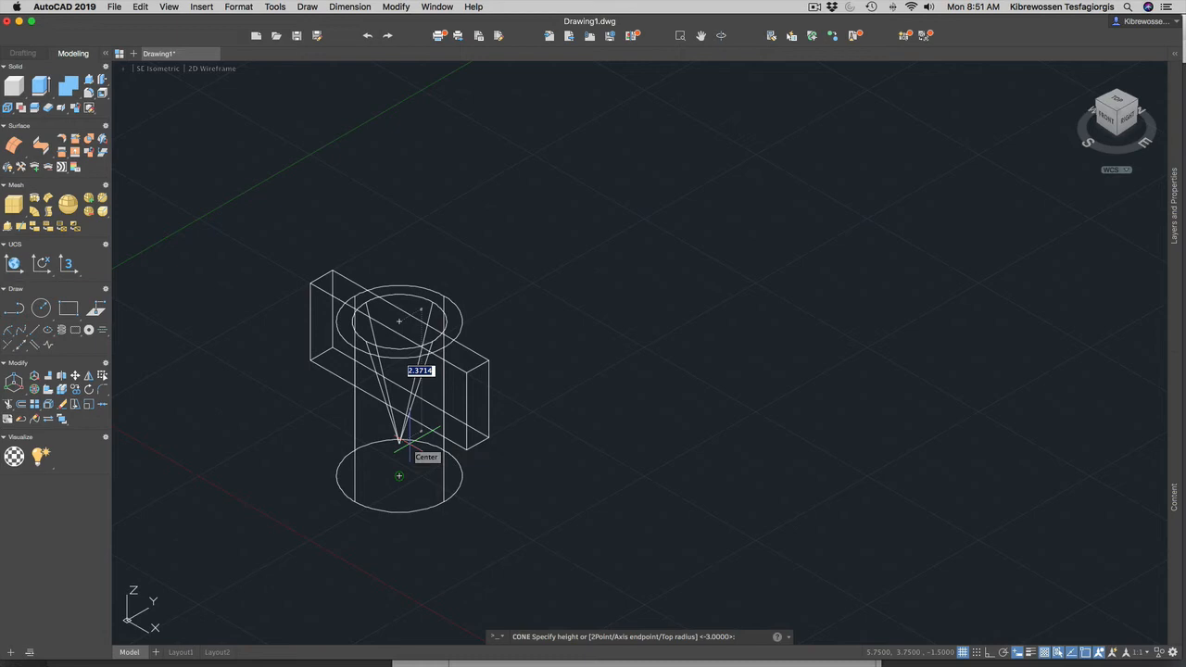
pyautogui.write('3')
pyautogui.press('Return')
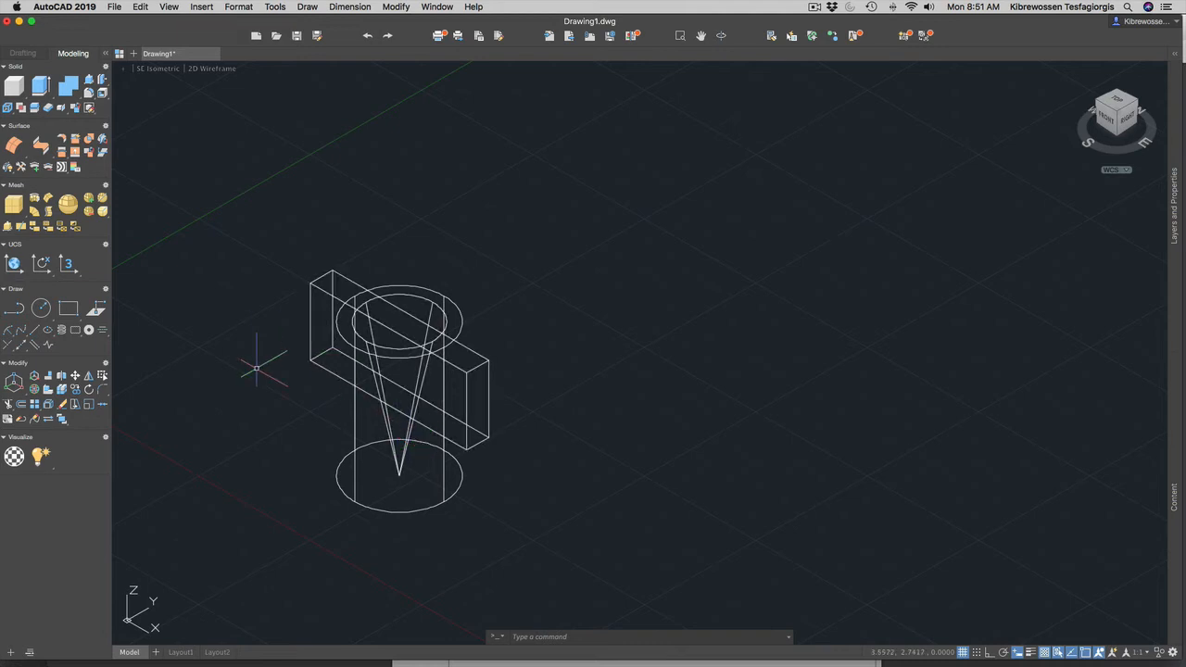
# Step: Union the cylinder and the box into one solid
pyautogui.scroll(4, 269, 380)
pyautogui.scroll(-3, 343, 492)
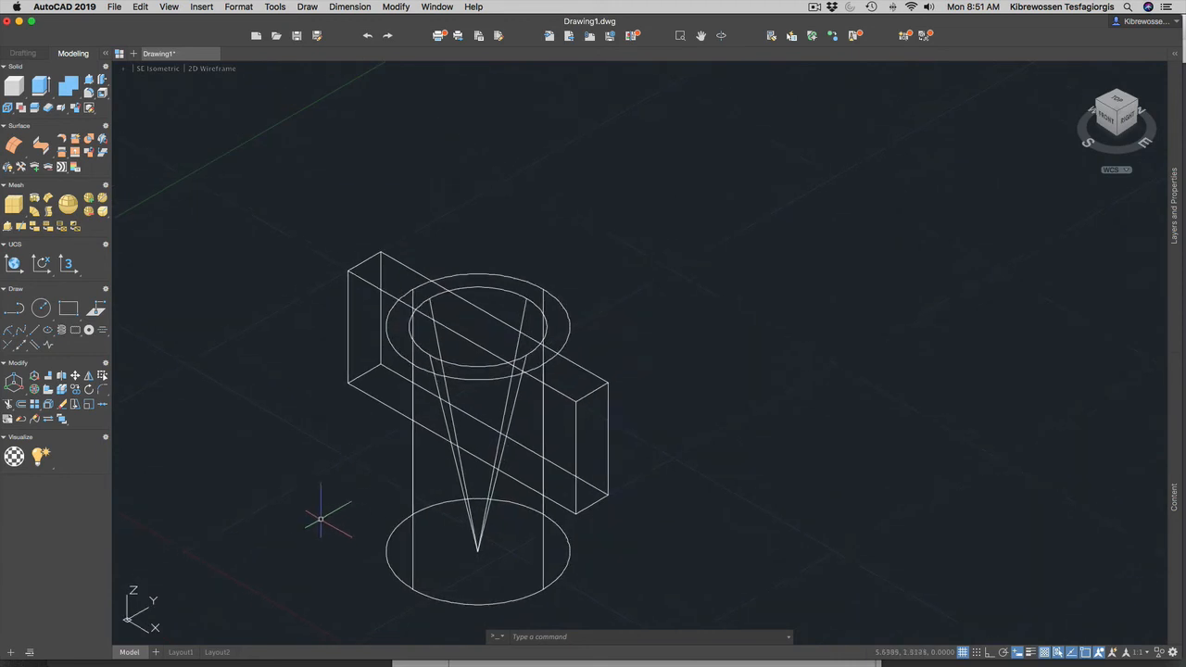
pyautogui.click(552, 636)
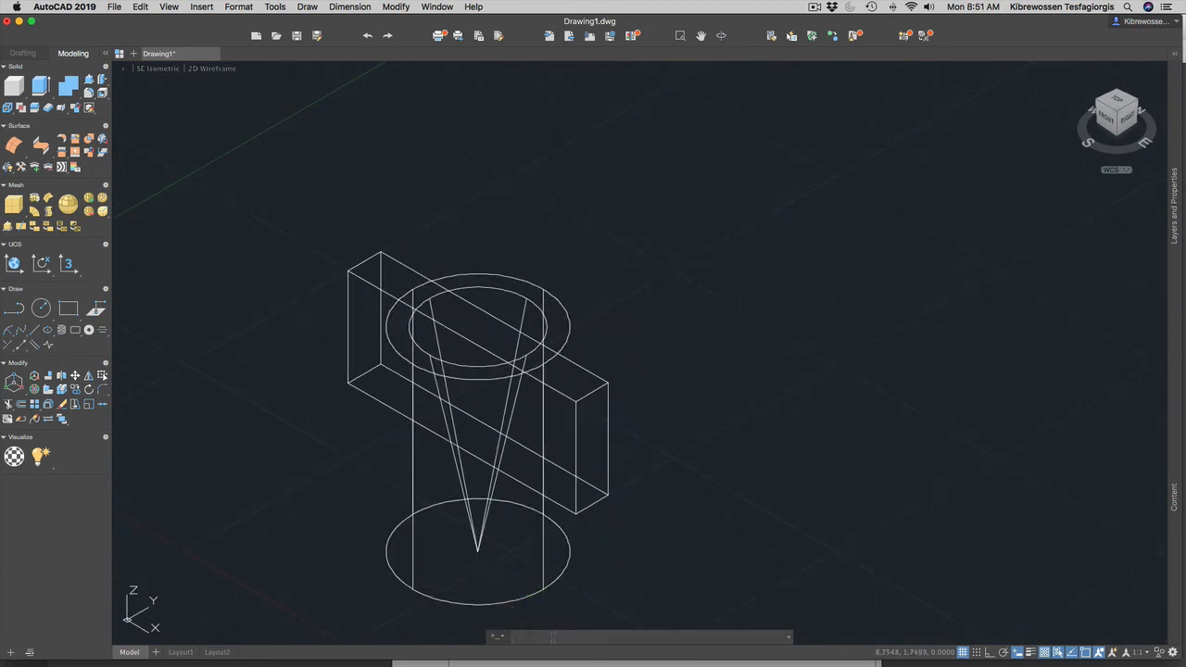
pyautogui.write('union')
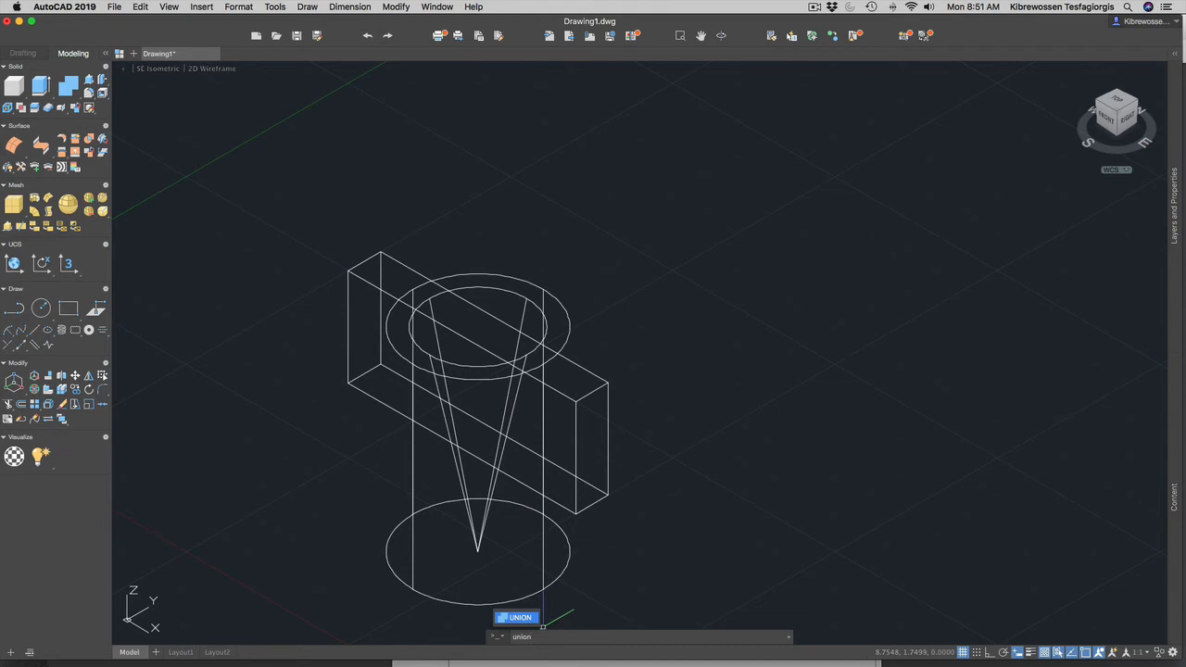
pyautogui.press('Return')
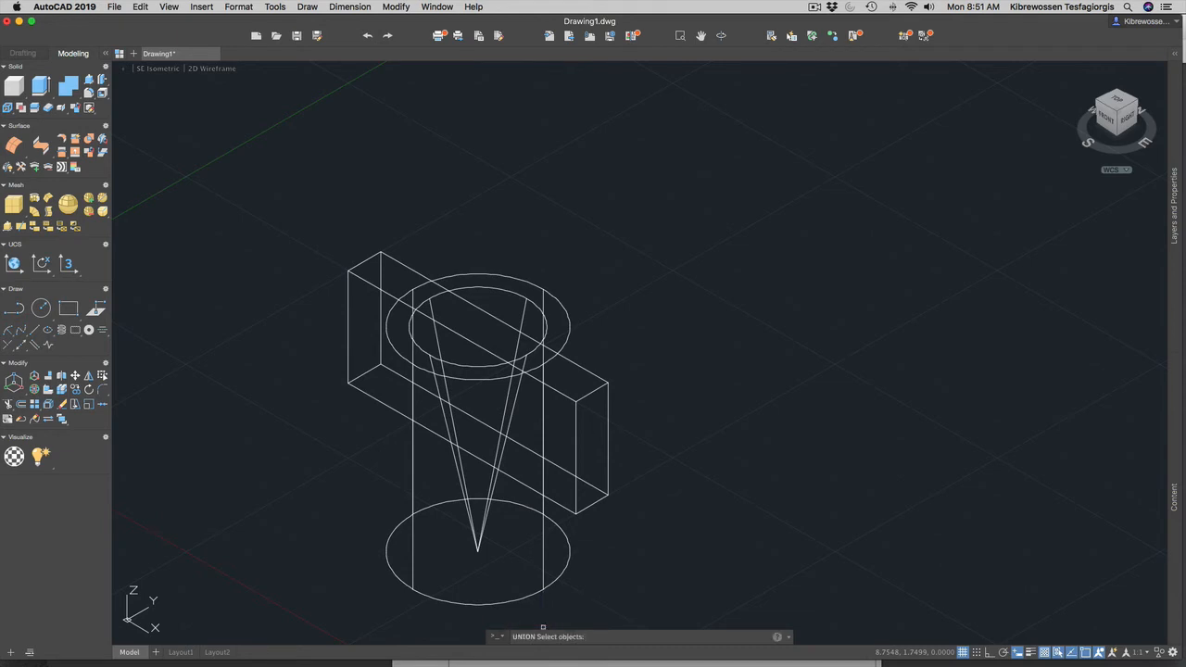
pyautogui.click(557, 565)
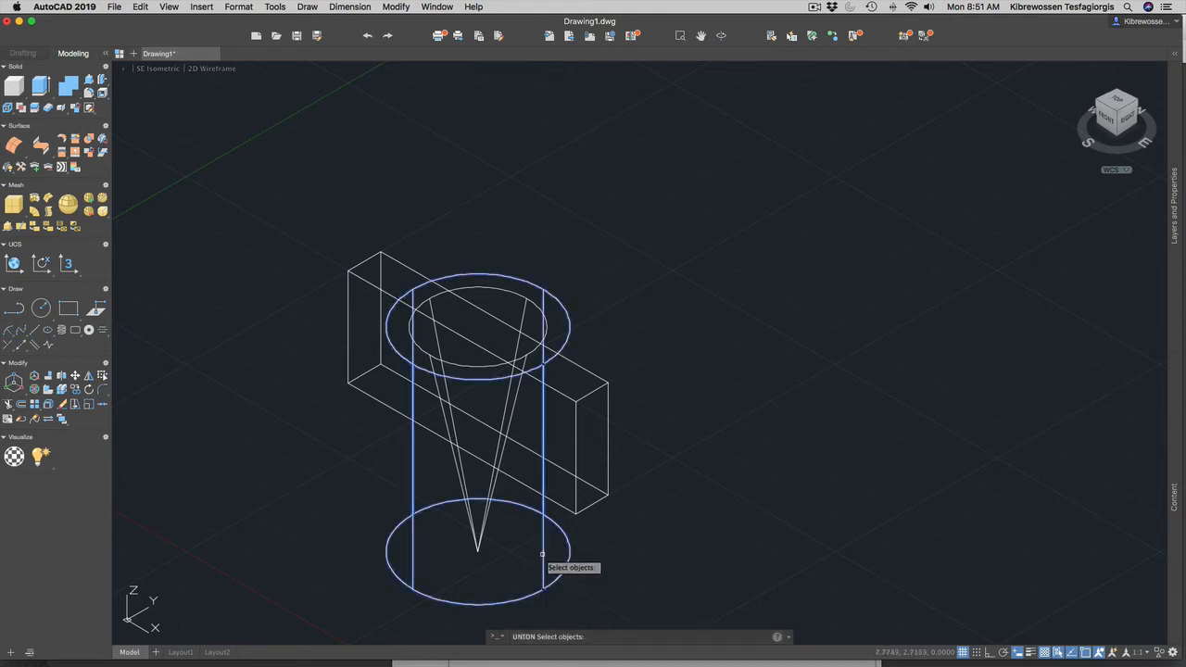
pyautogui.click(576, 477)
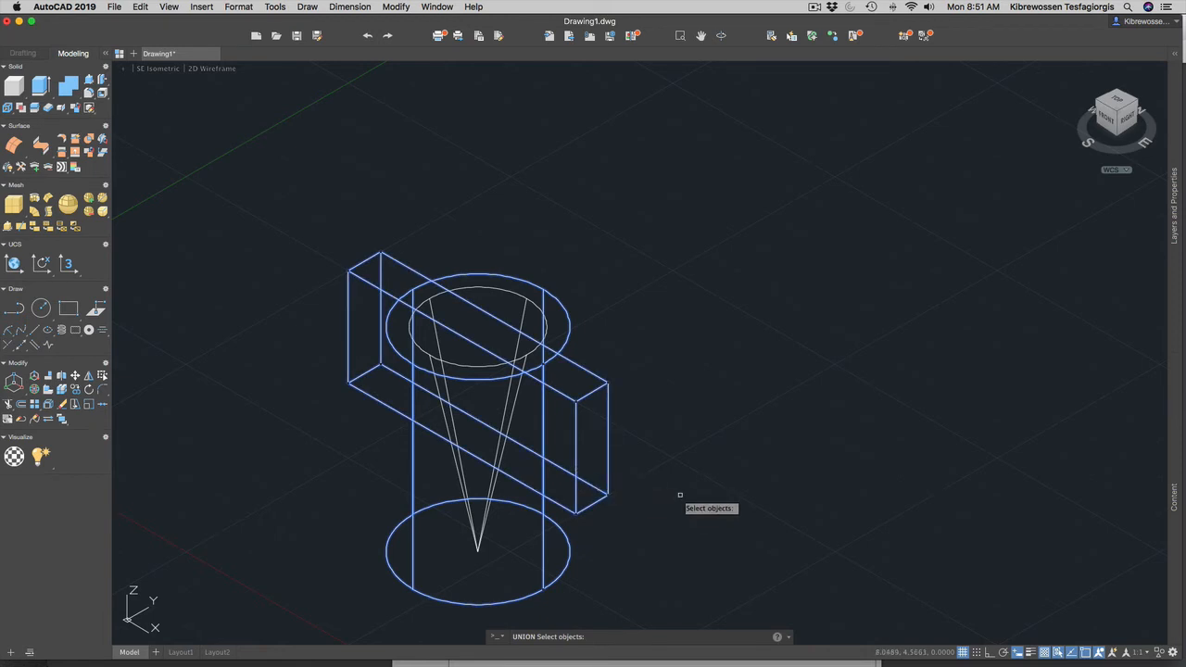
pyautogui.press('Return')
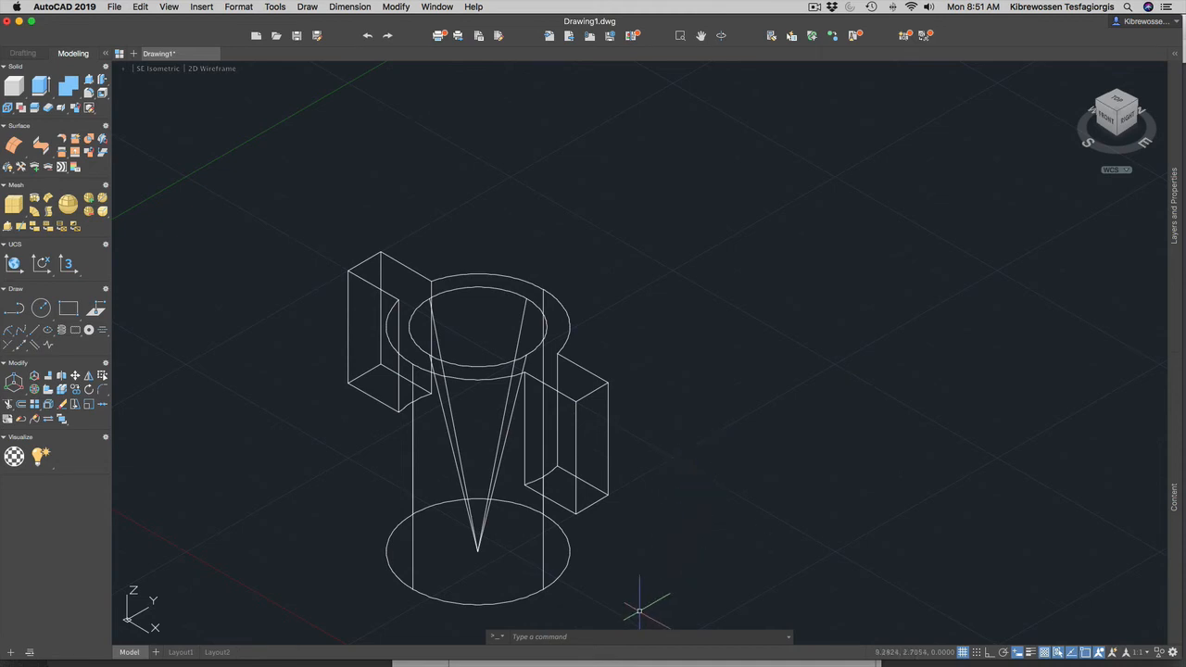
# Step: Subtract the cone from the joined cylinder and box solid
pyautogui.write('subtract')
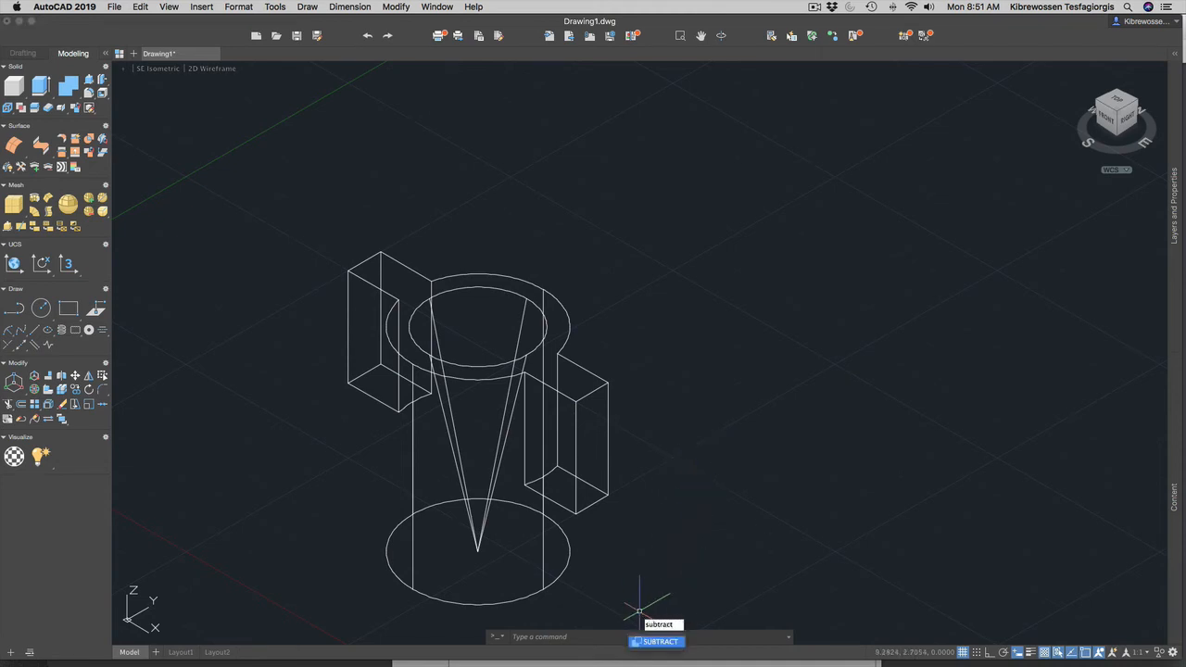
pyautogui.press('Return')
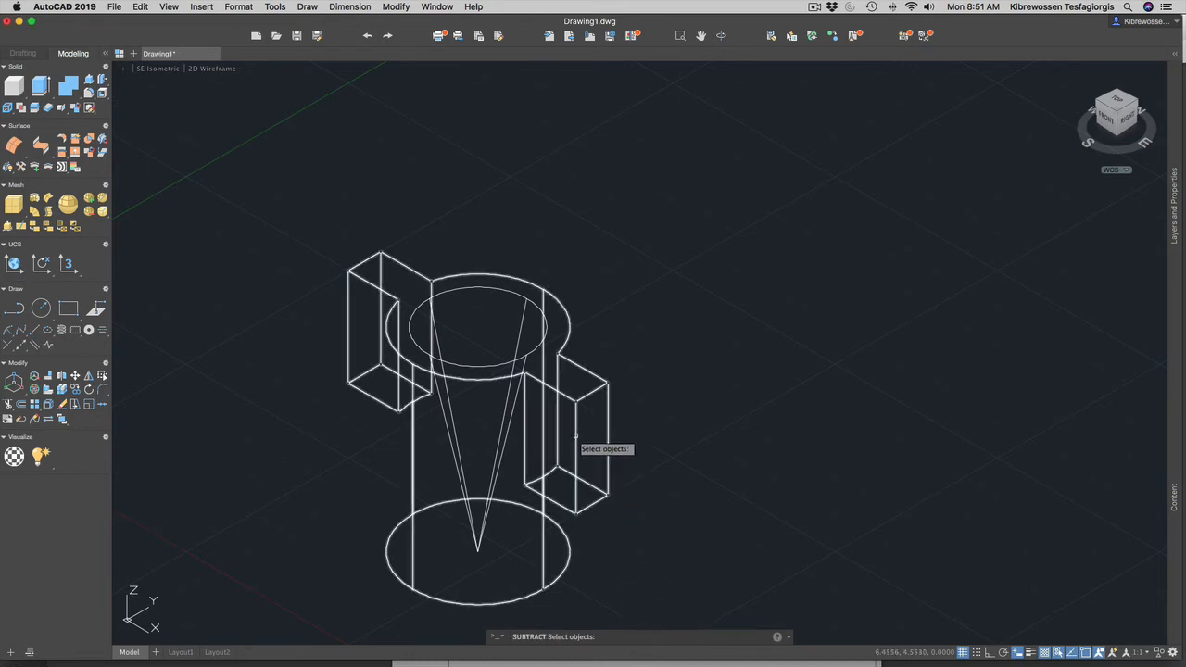
pyautogui.click(575, 435)
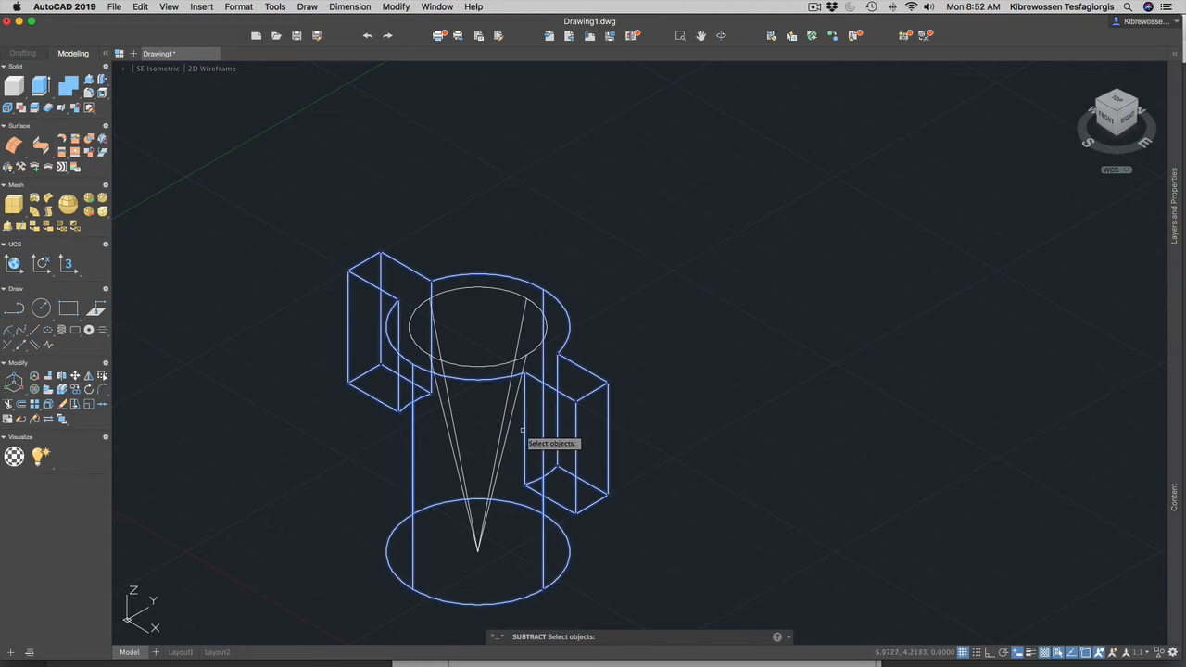
pyautogui.press('Return')
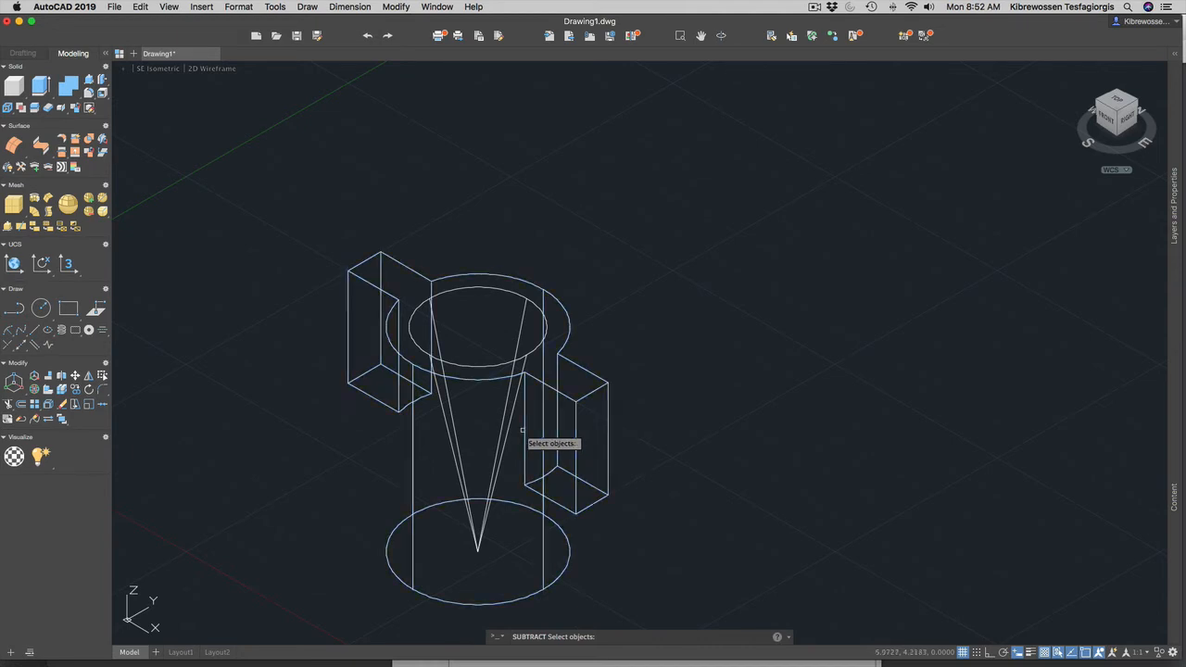
pyautogui.click(488, 366)
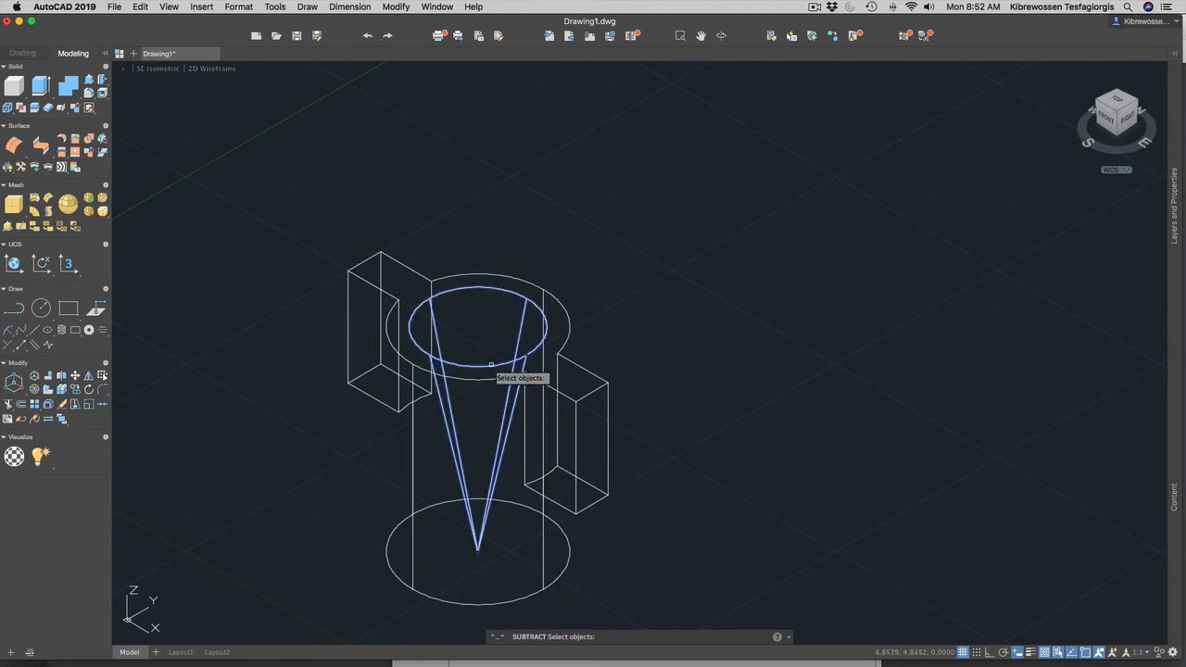
pyautogui.press('Return')
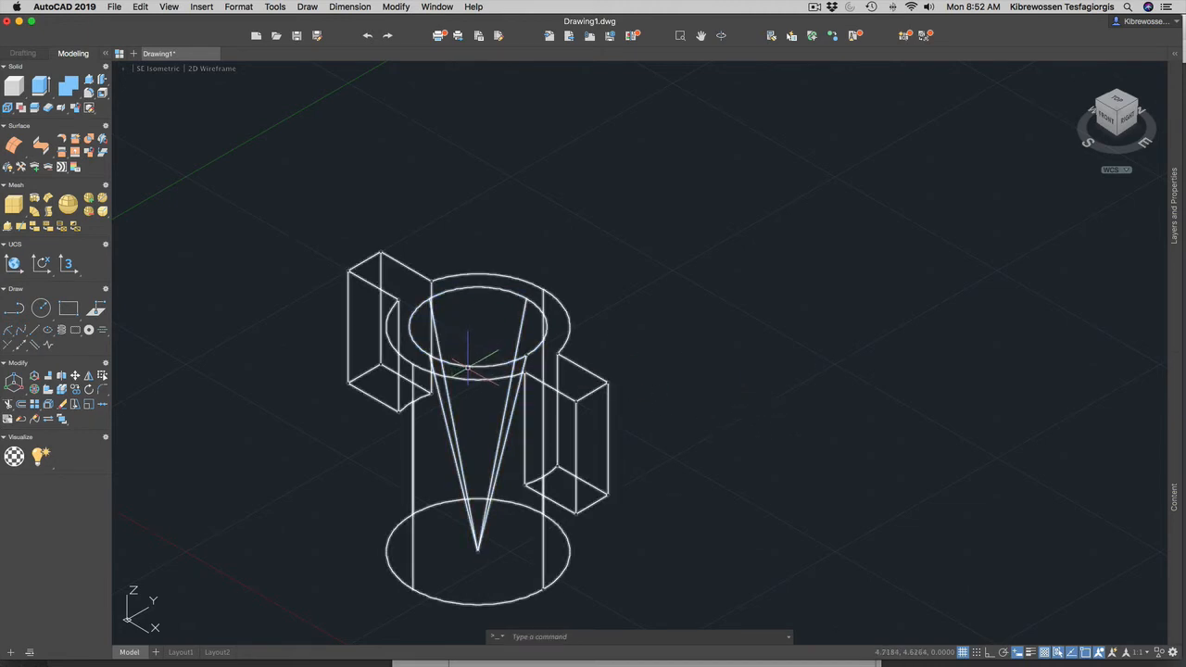
# Step: Check that the result selects as one solid and preview it in the Hidden and Realistic visual styles
pyautogui.click(583, 400)
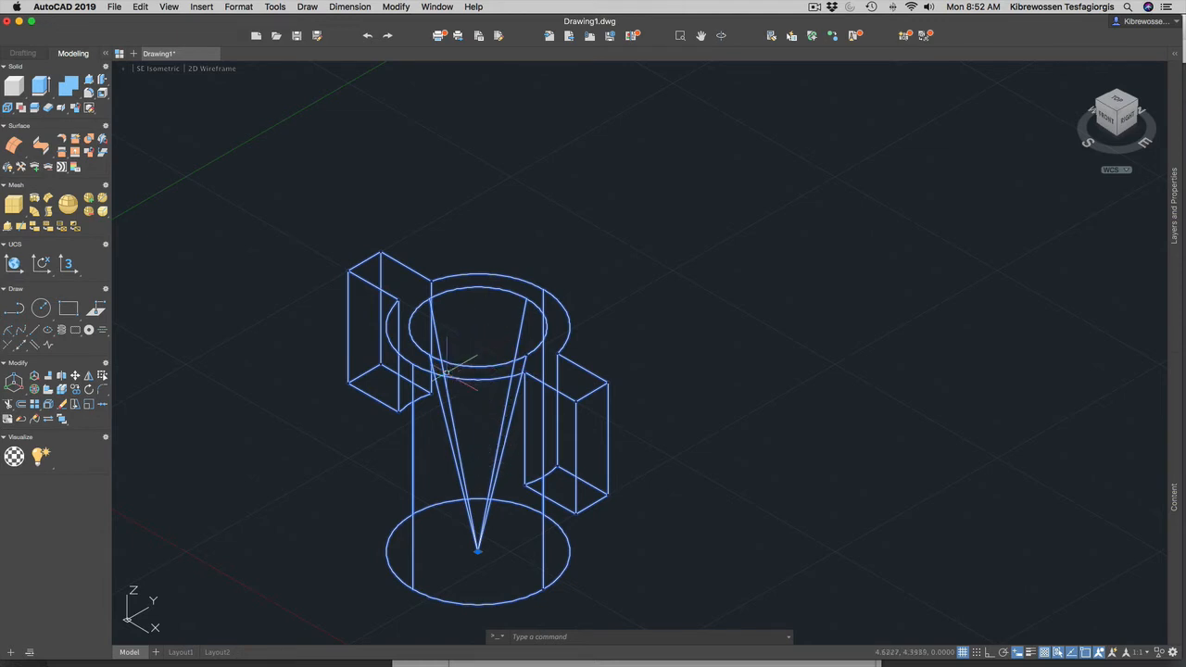
pyautogui.click(208, 70)
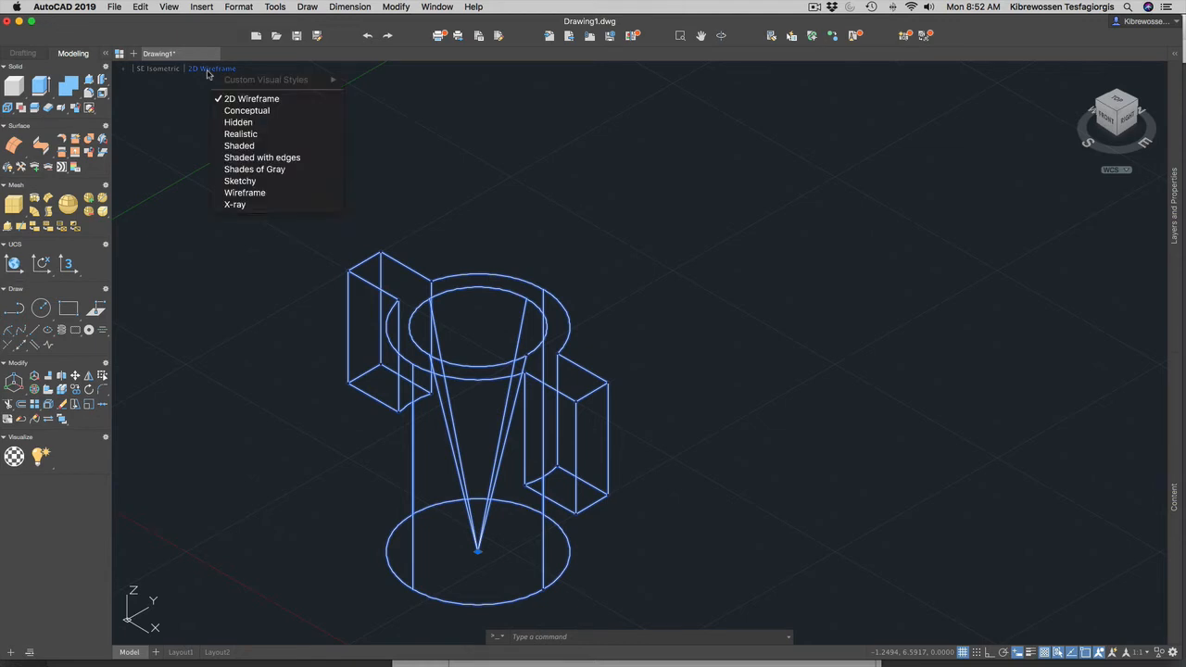
pyautogui.click(247, 122)
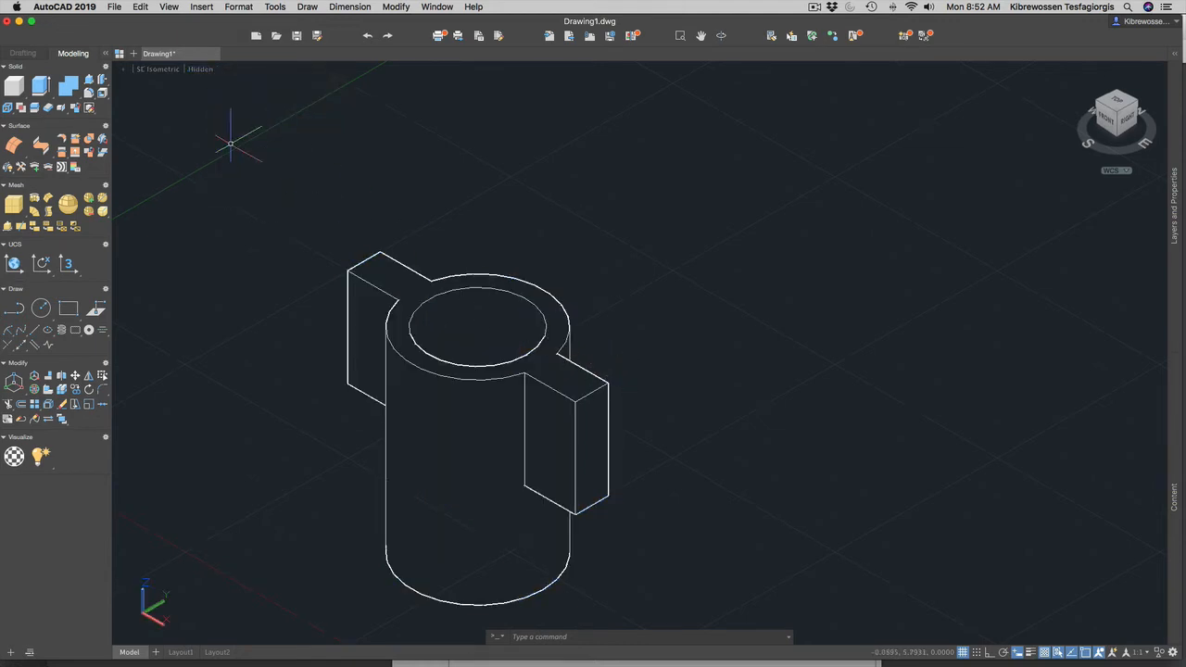
pyautogui.click(204, 73)
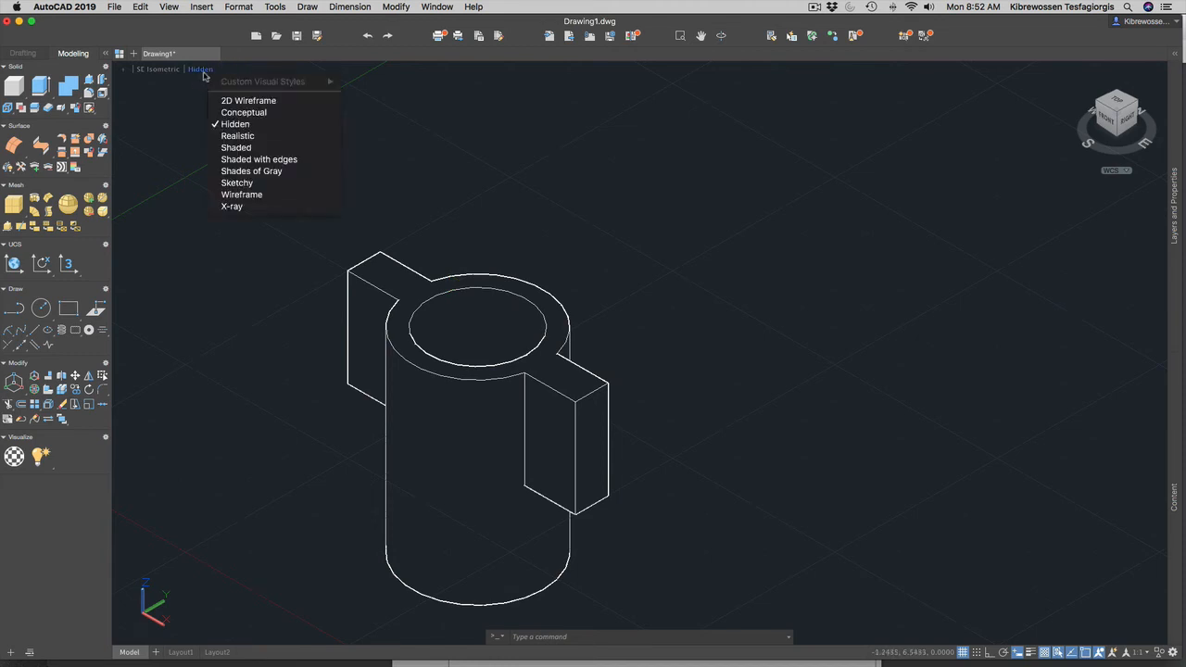
pyautogui.click(243, 136)
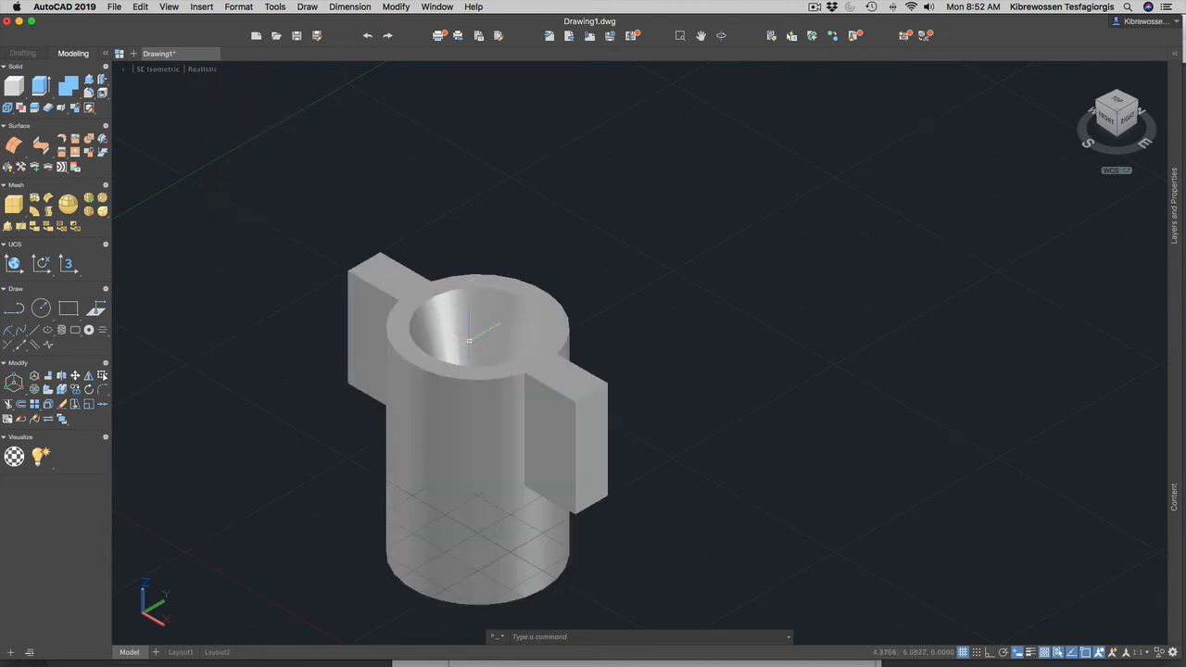
# Step: Set the viewport's visual style to Conceptual
pyautogui.click(206, 72)
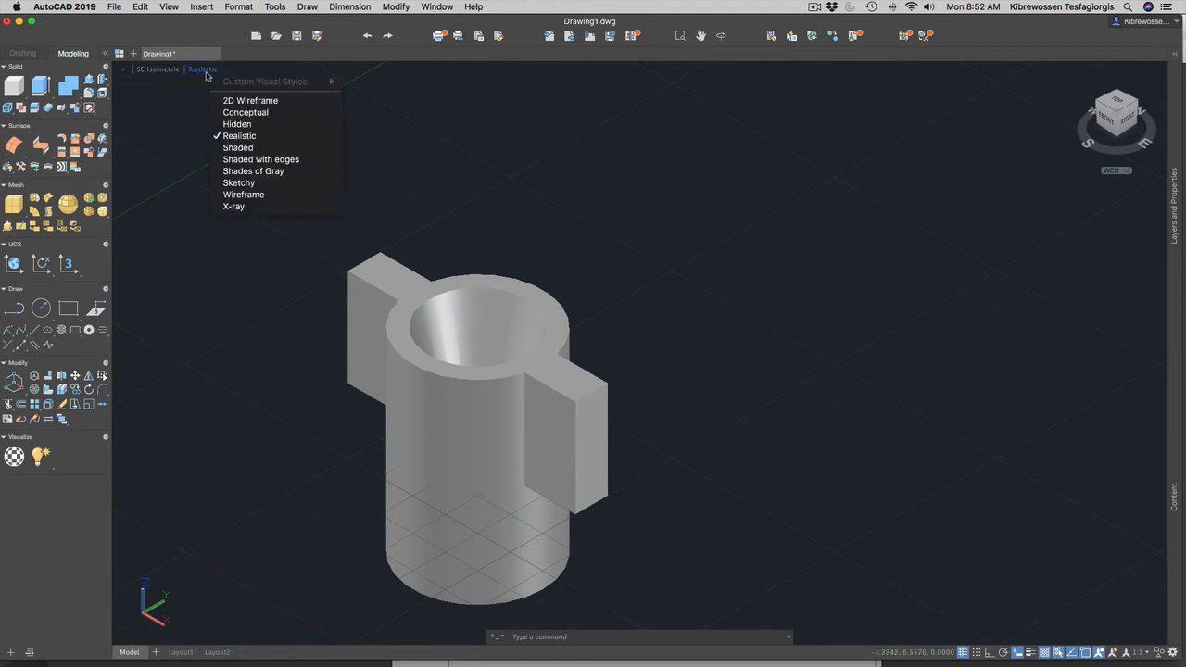
pyautogui.click(251, 114)
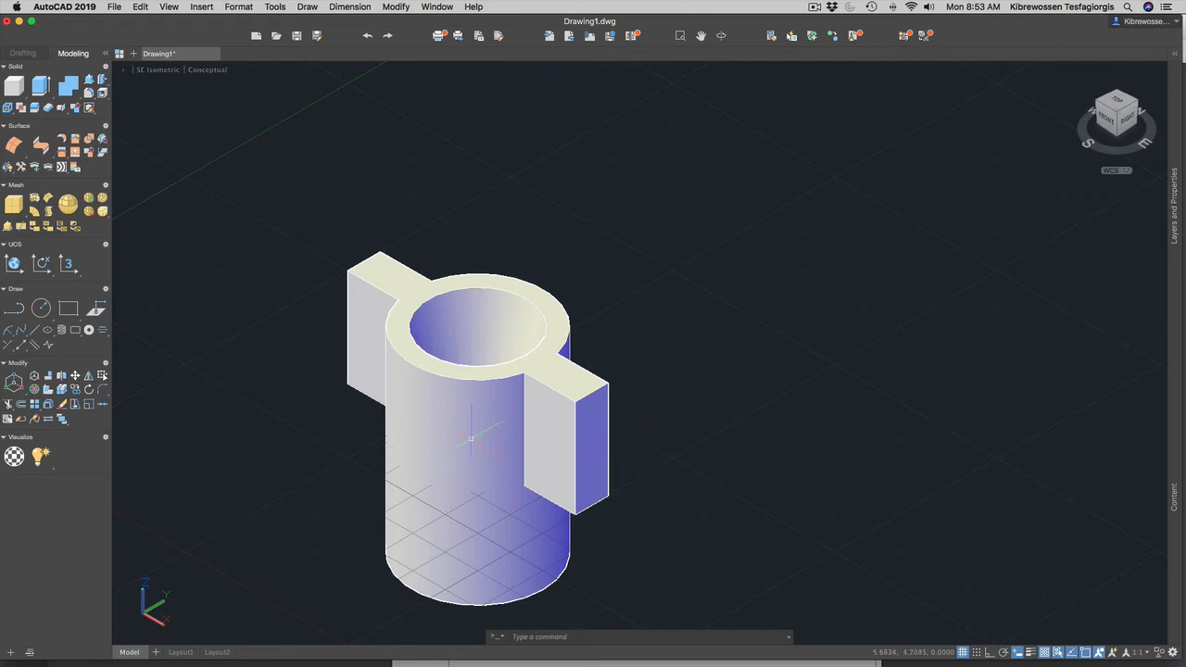
pyautogui.scroll(-15, 344, 439)
pyautogui.scroll(15, 322, 445)
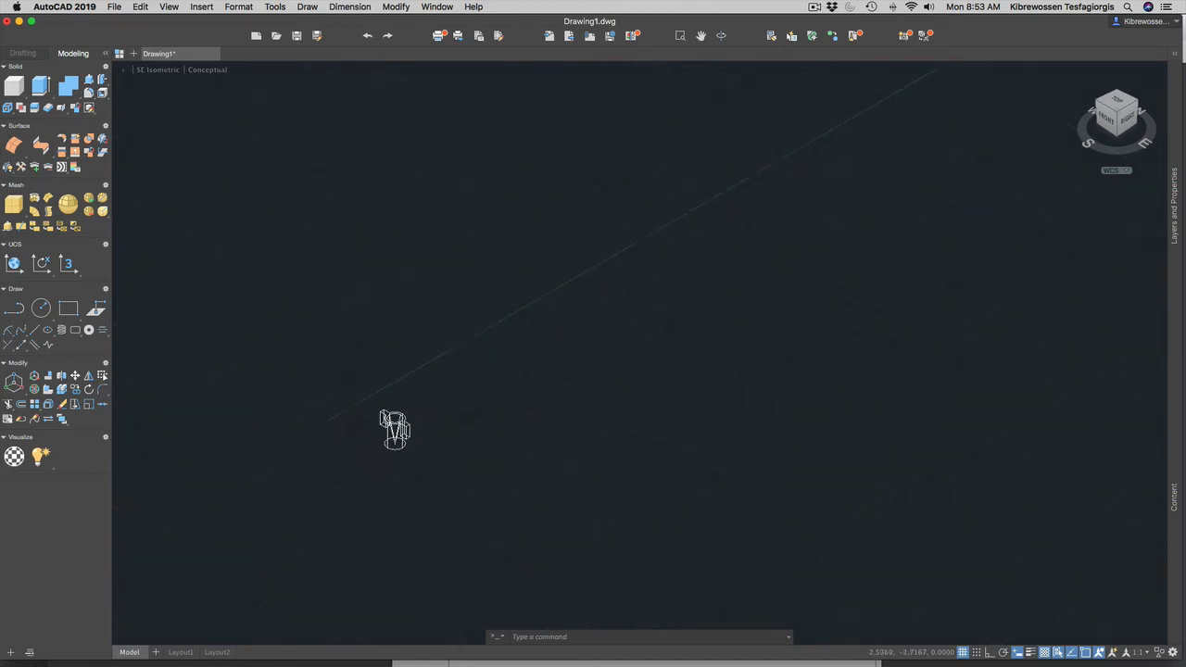
pyautogui.scroll(-15, 834, 386)
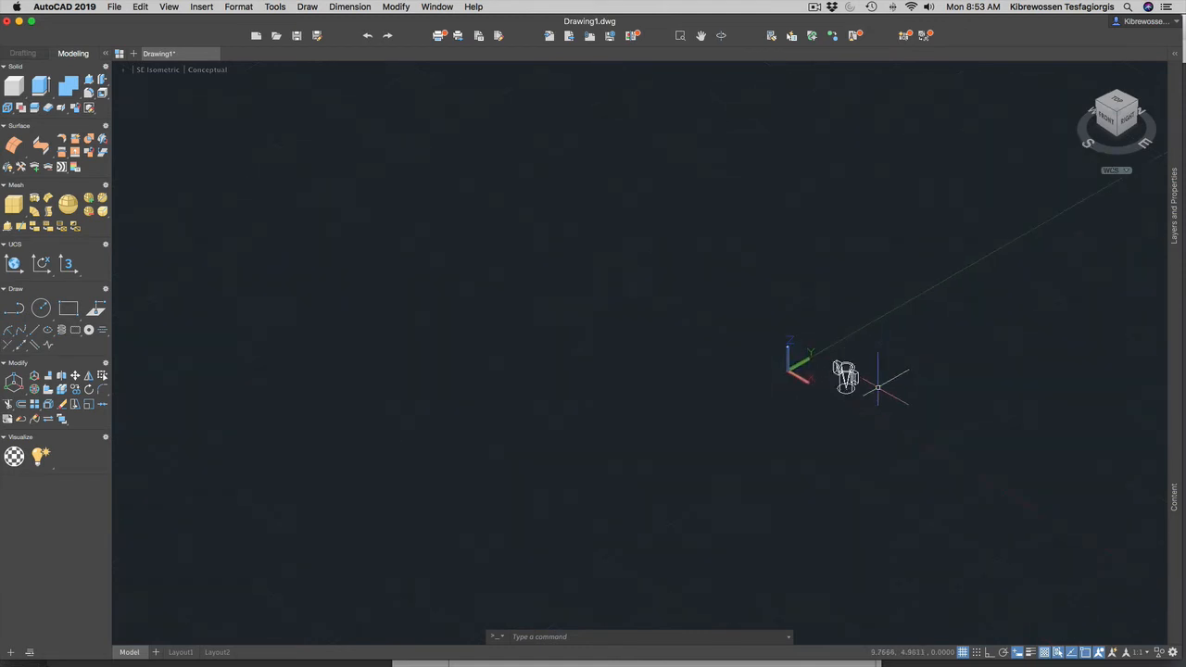
pyautogui.scroll(20, 874, 384)
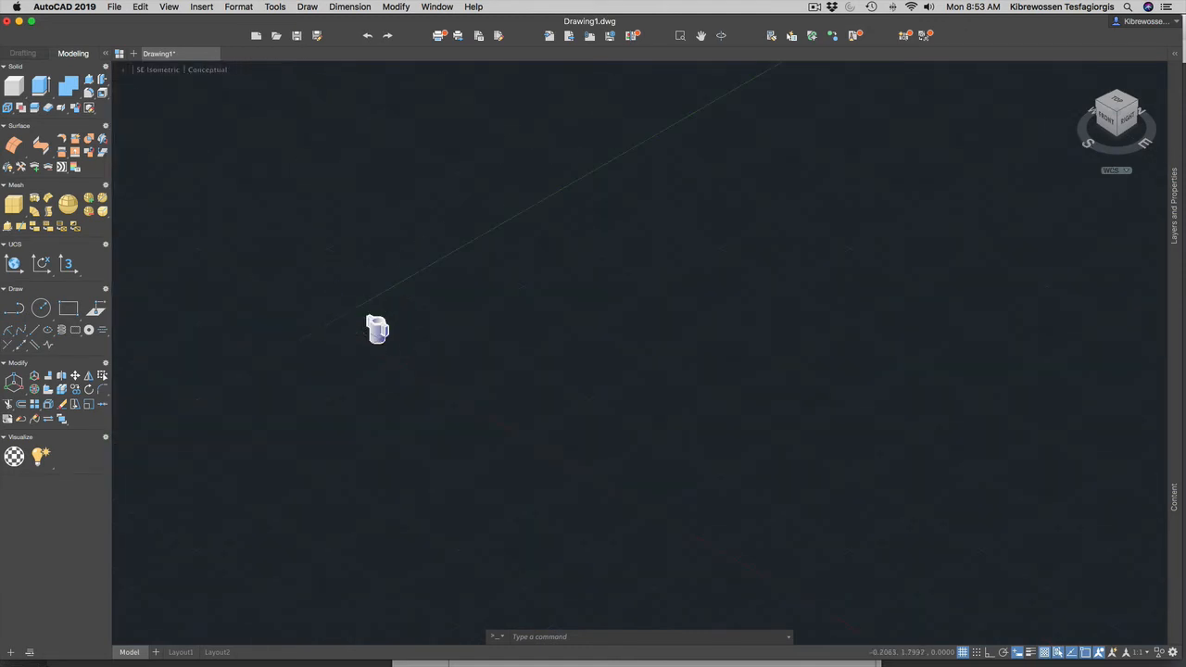
pyautogui.scroll(5, 348, 319)
pyautogui.scroll(-5, 775, 376)
pyautogui.scroll(3, 775, 376)
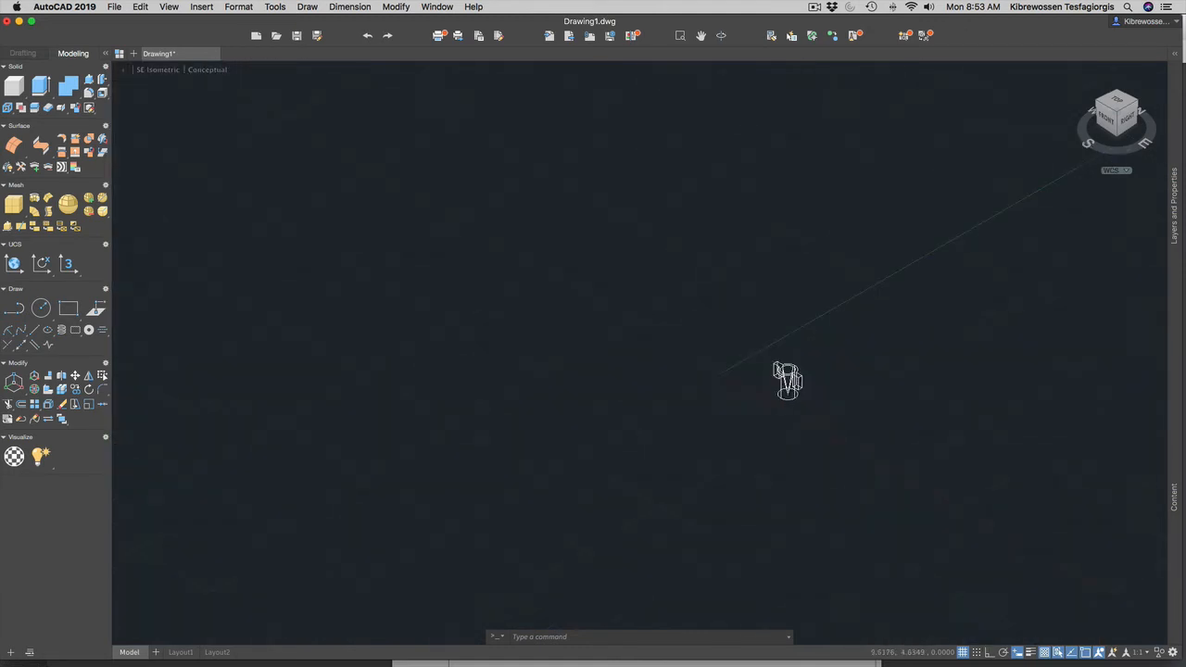
pyautogui.scroll(5, 789, 379)
pyautogui.scroll(-10, 781, 383)
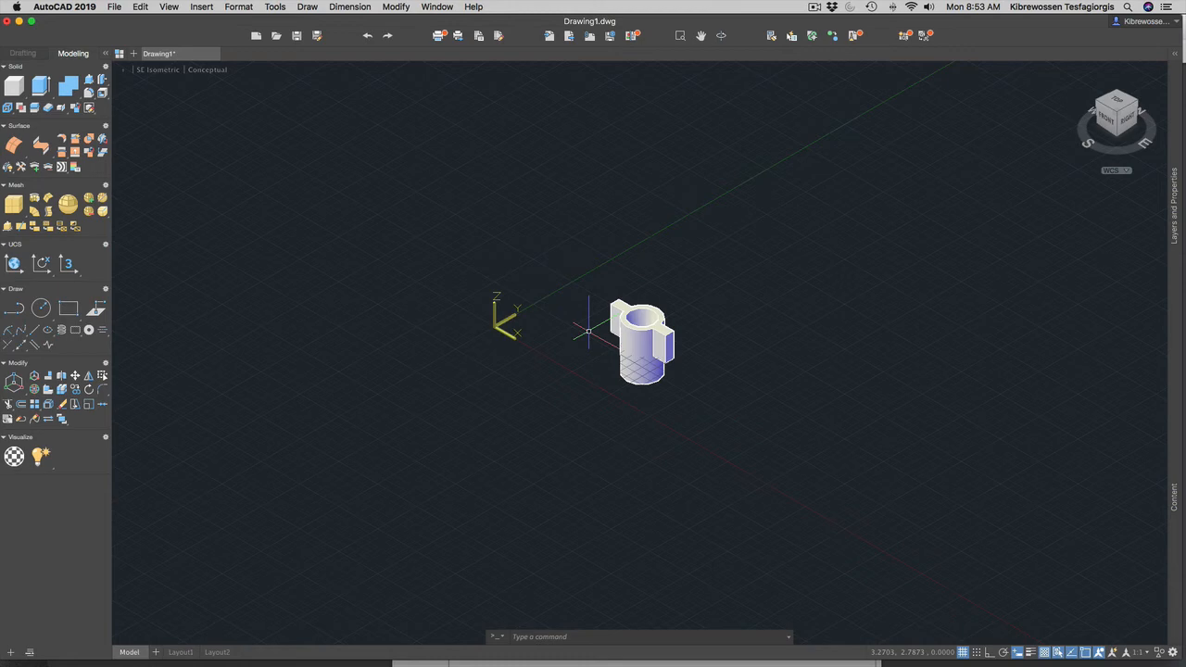
# Step: Switch to ESC131-3D-Exercise.pdf in Chrome and read the instructions for exercise #3, Boolean Operation: INTERSECT
pyautogui.hotkey('ctrl', 'Up')
pyautogui.click(318, 268)
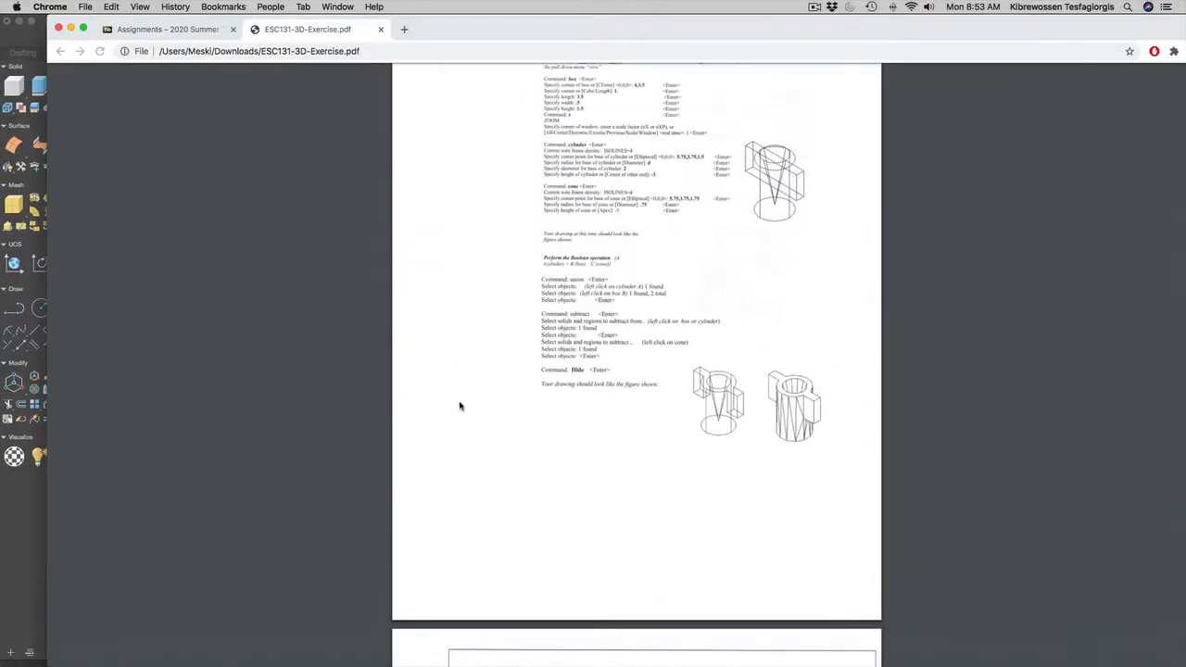
pyautogui.scroll(-15, 599, 525)
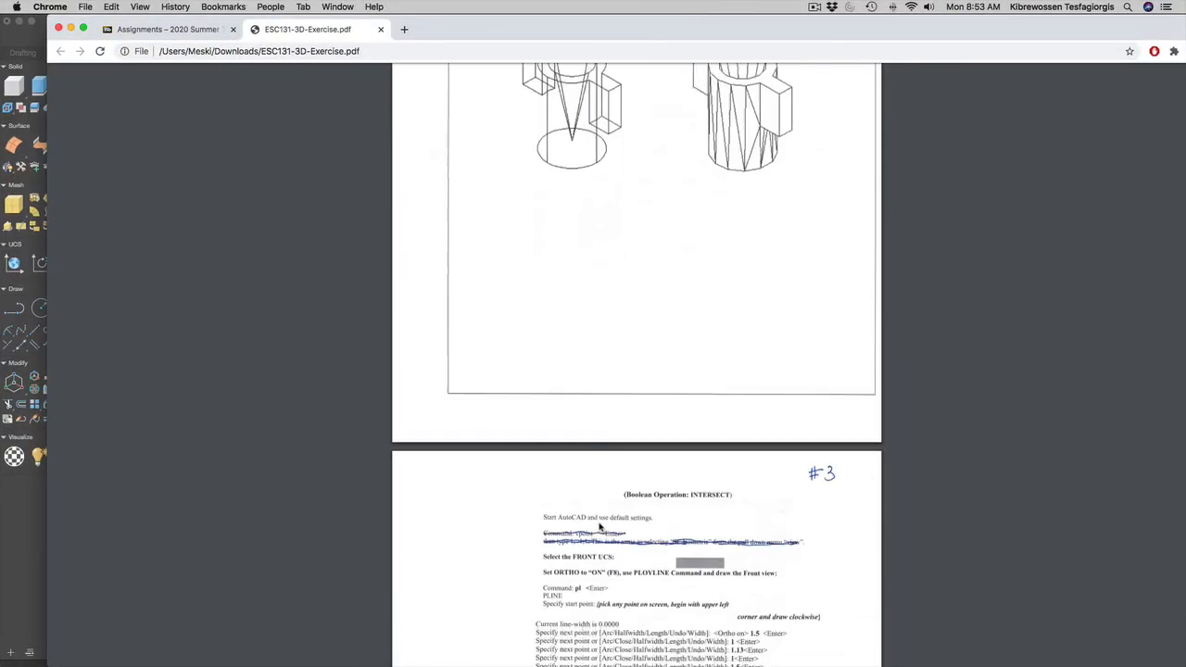
pyautogui.scroll(-8, 598, 524)
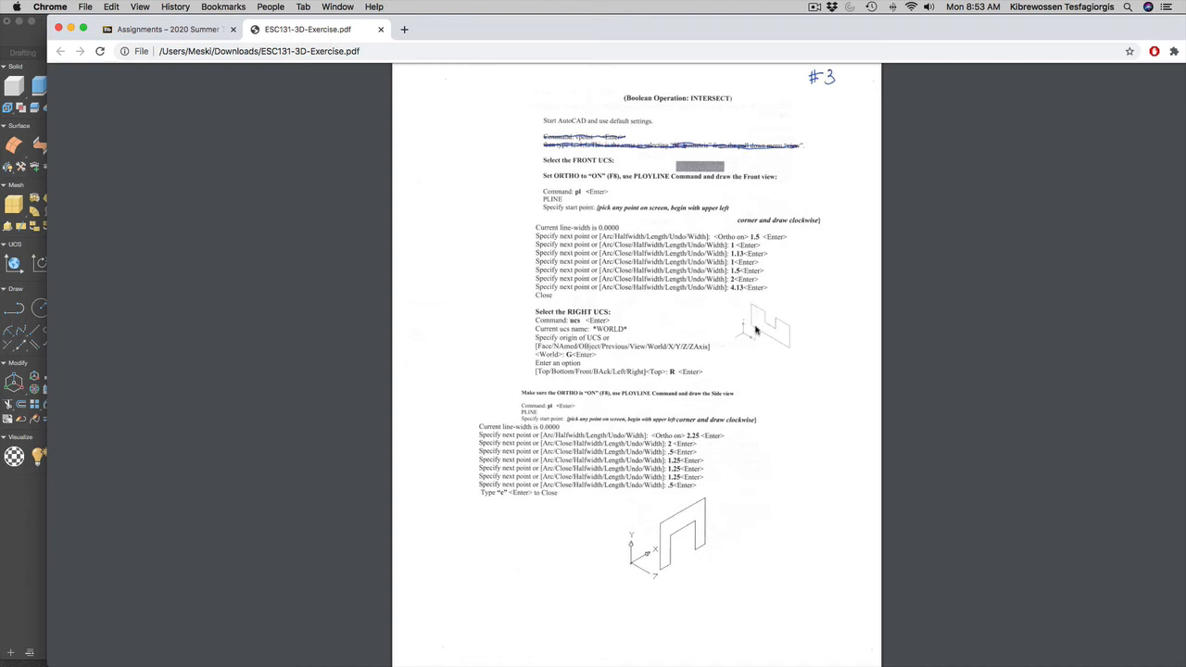
pyautogui.scroll(-3, 747, 304)
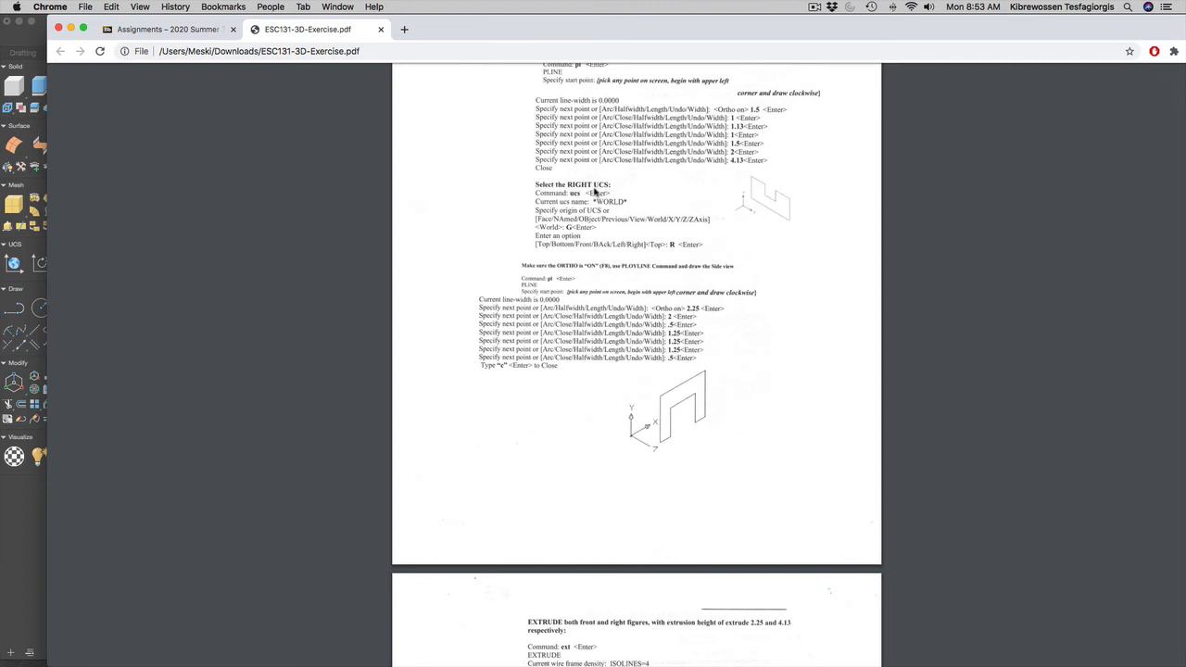
# Step: Read the exercise #3 steps for drawing and extruding the front and side profiles, moving both solids together and using INTERSECT
pyautogui.scroll(1, 598, 191)
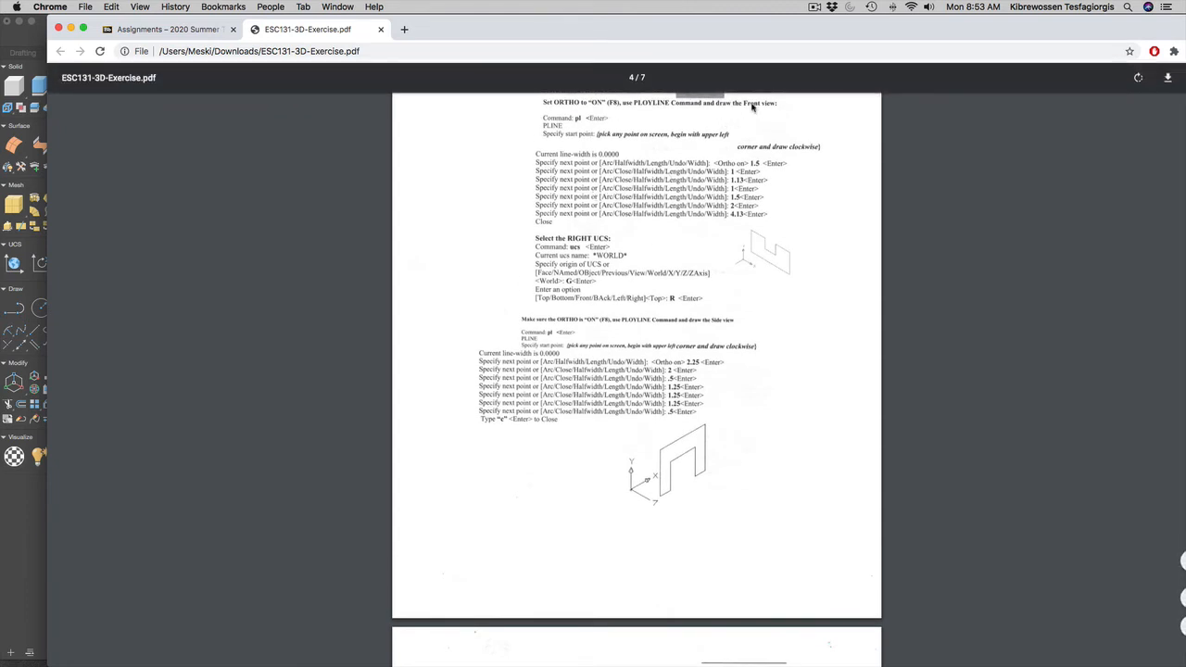
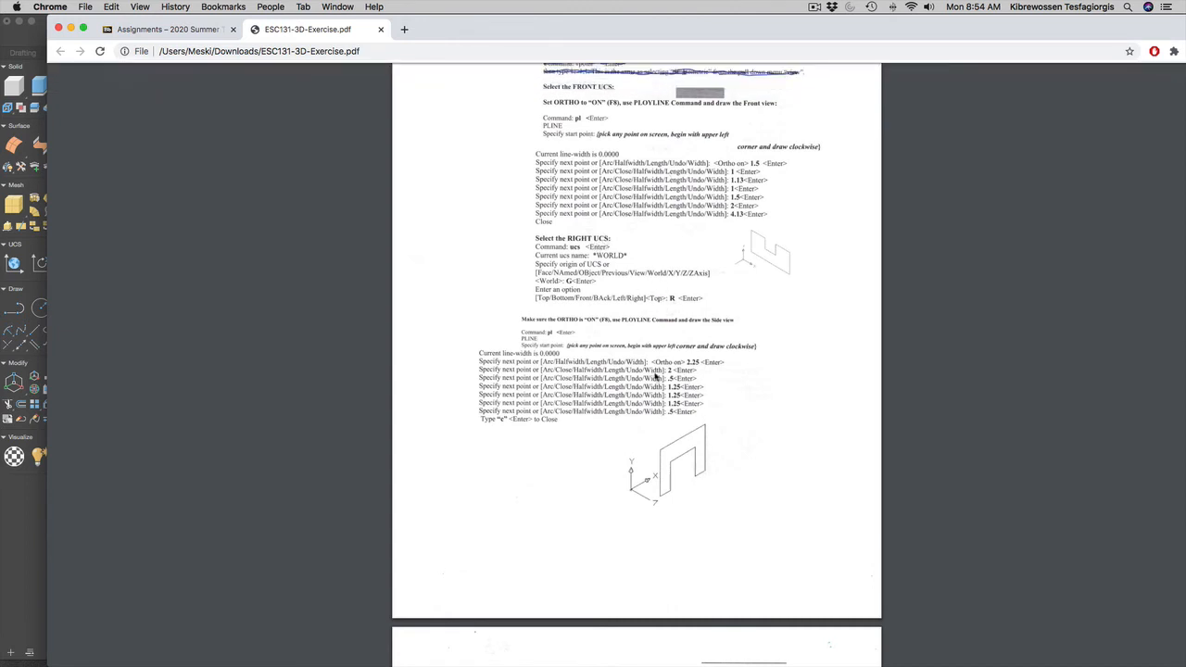
pyautogui.scroll(-8, 667, 383)
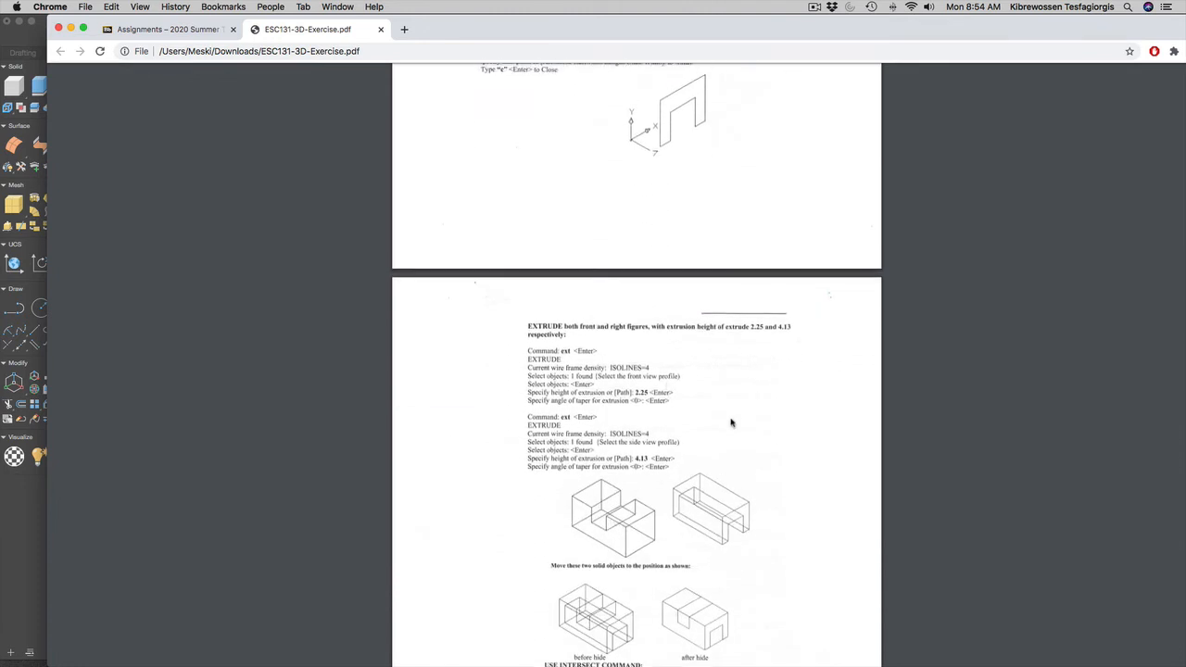
pyautogui.scroll(5, 705, 386)
pyautogui.scroll(1, 705, 385)
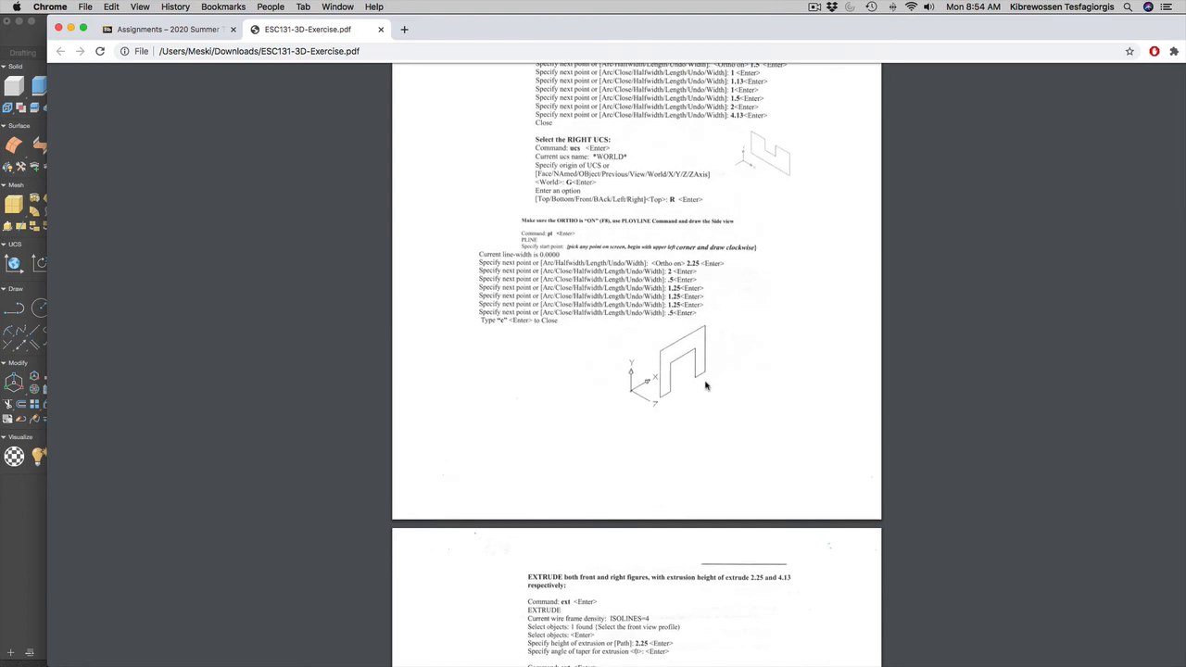
pyautogui.scroll(-6, 683, 389)
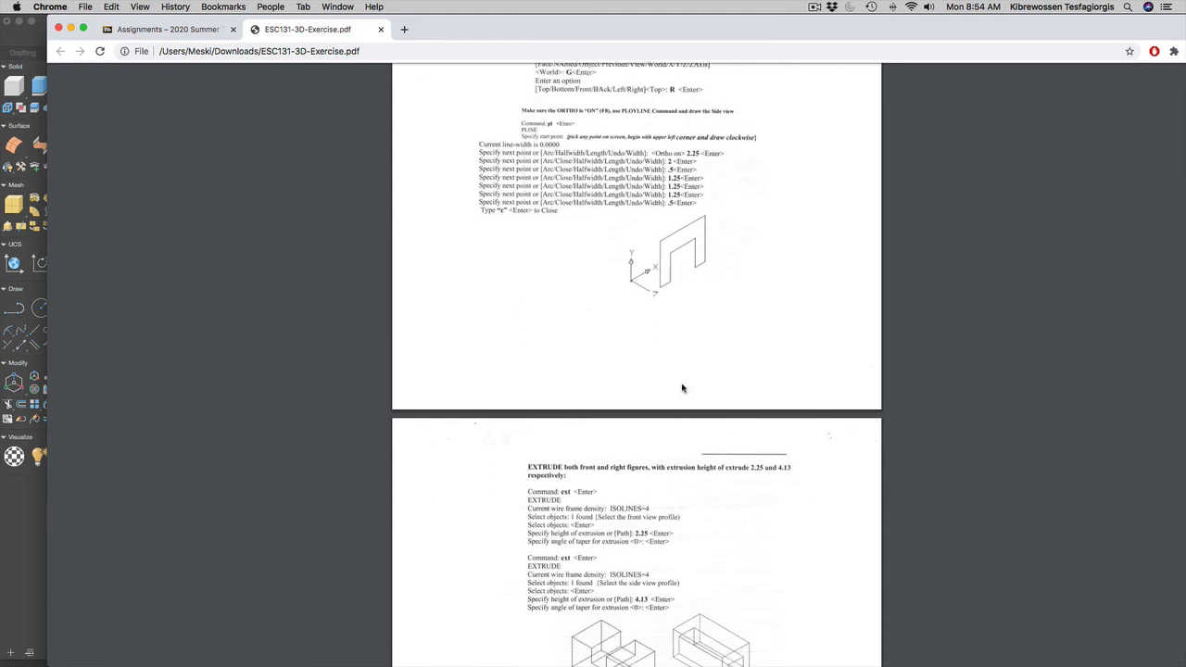
pyautogui.scroll(-4, 683, 389)
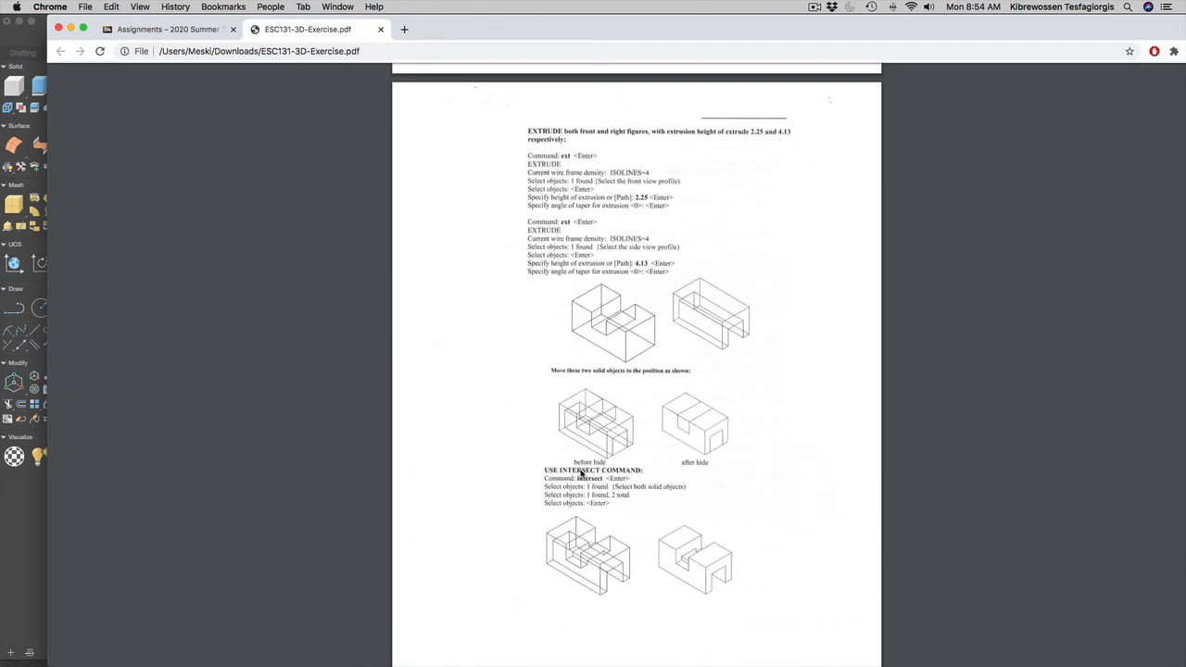
pyautogui.scroll(-1, 593, 473)
pyautogui.scroll(-2, 696, 471)
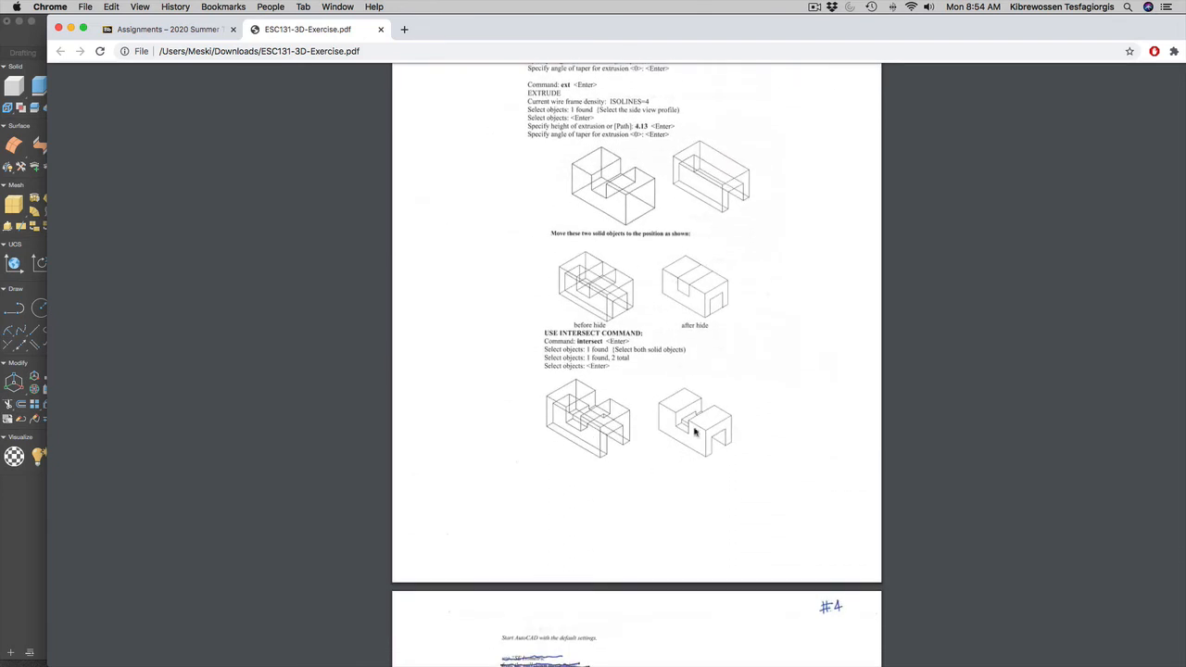
pyautogui.scroll(-7, 702, 410)
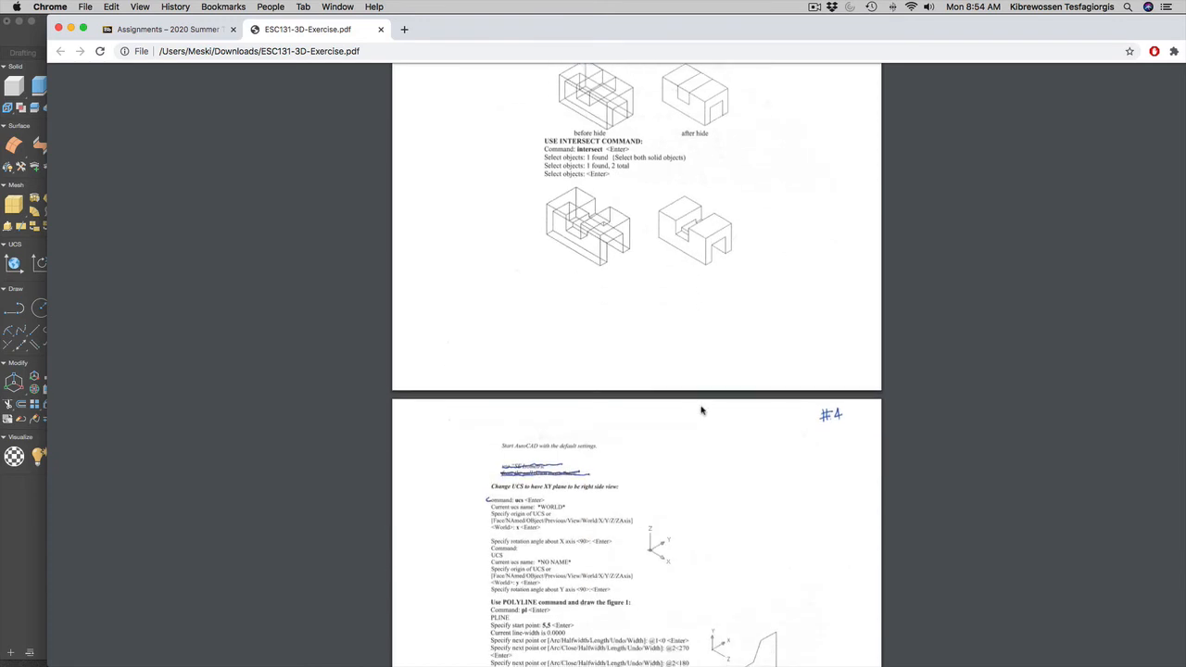
pyautogui.scroll(-8, 701, 411)
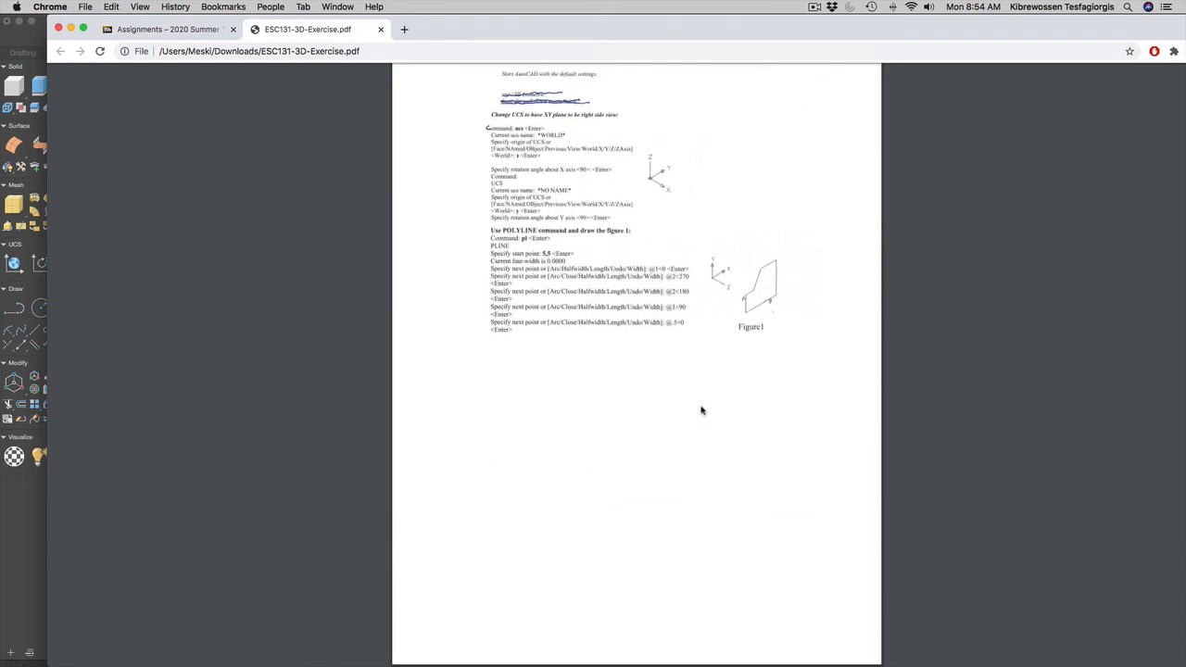
pyautogui.scroll(2, 702, 410)
pyautogui.scroll(20, 701, 410)
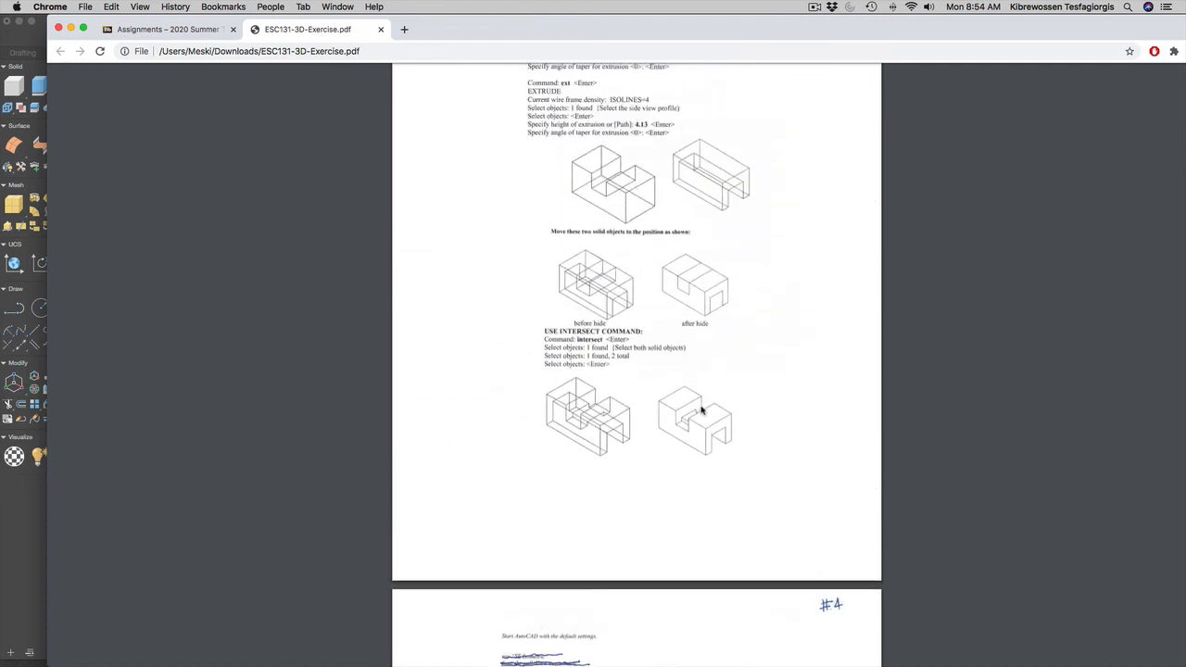
pyautogui.scroll(7, 701, 410)
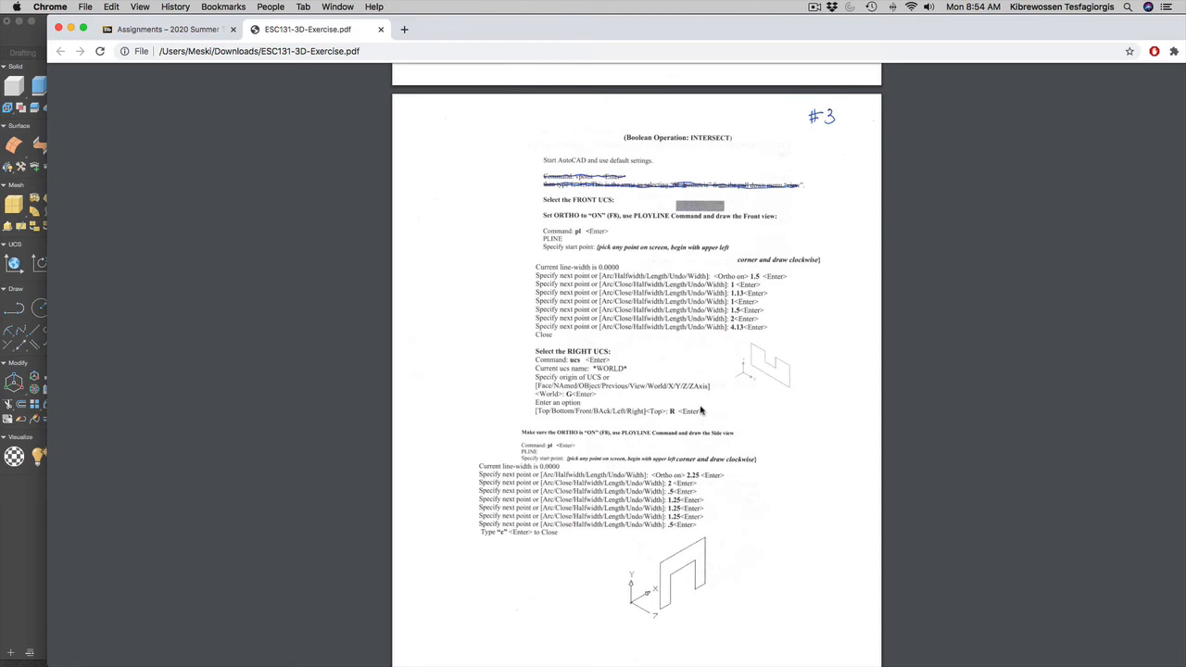
# Step: Switch to AutoCAD and set the drawing to the Front 3D view
pyautogui.hotkey('ctrl', 'Up')
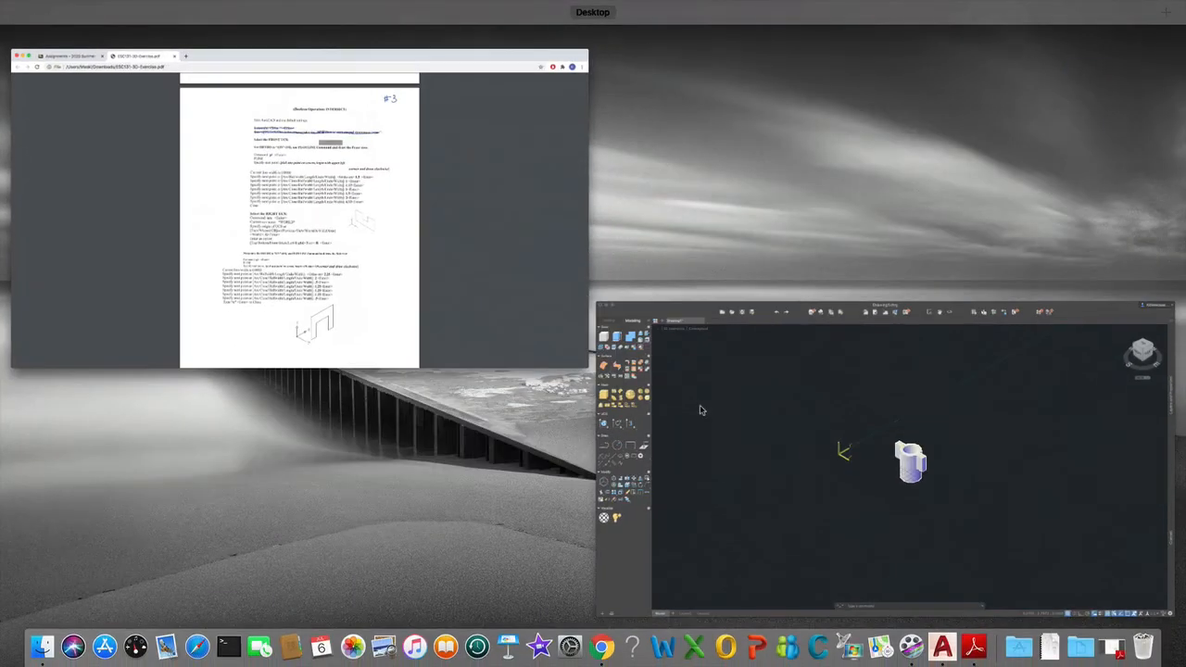
pyautogui.click(797, 406)
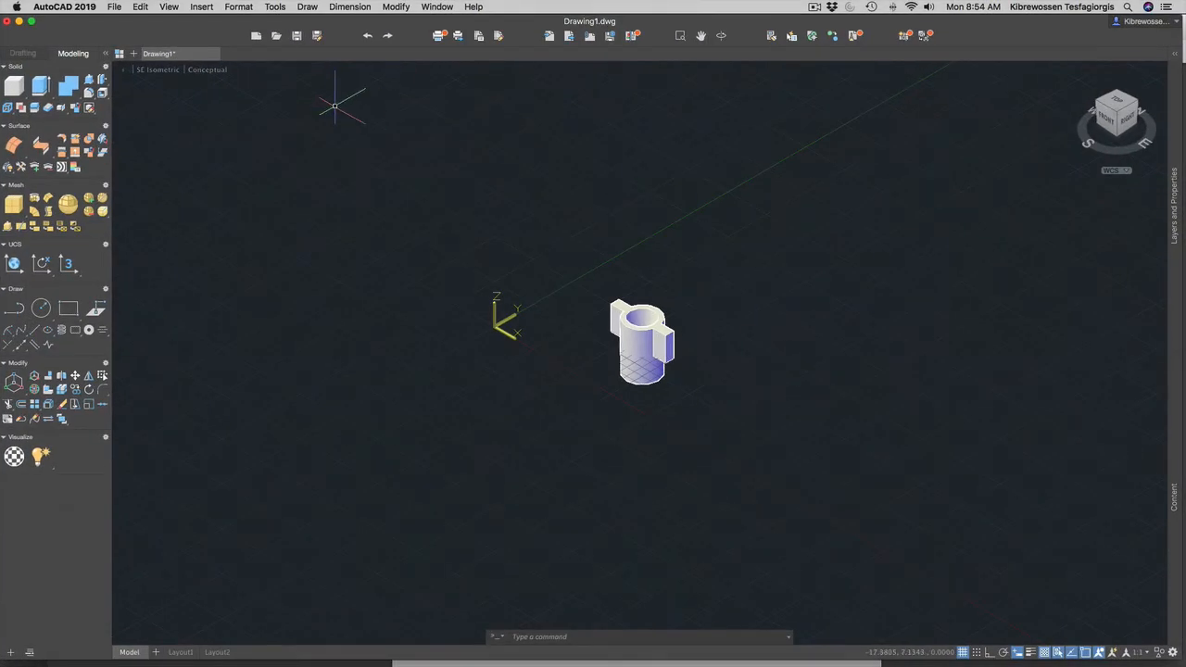
pyautogui.click(167, 8)
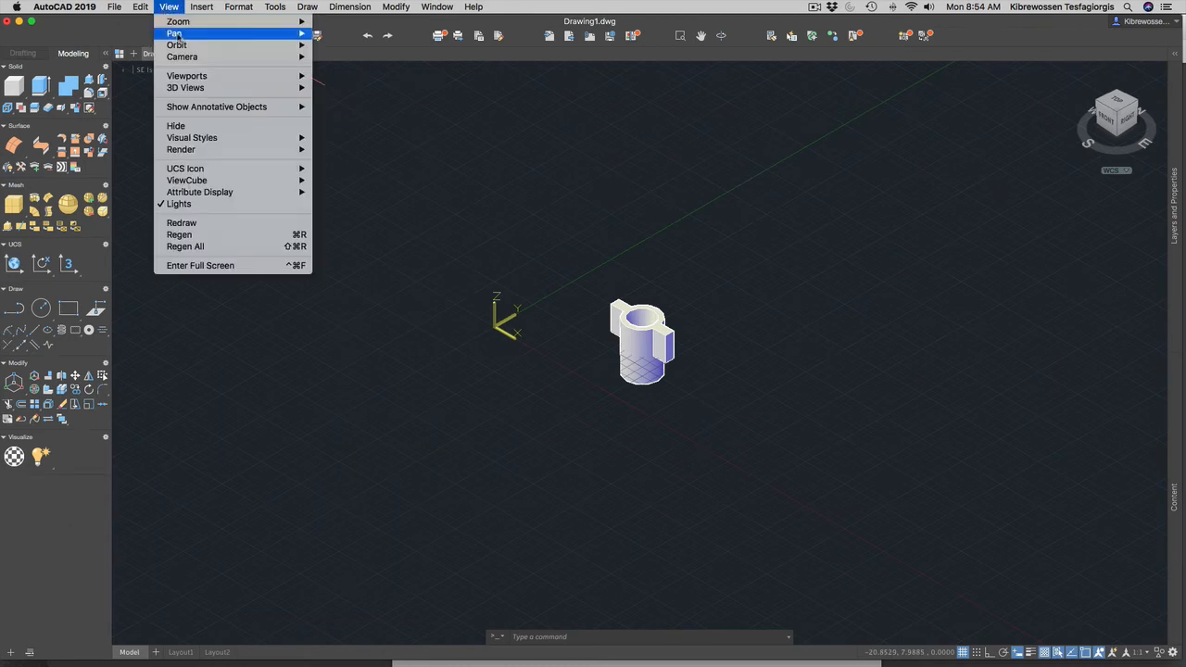
pyautogui.moveTo(197, 78)
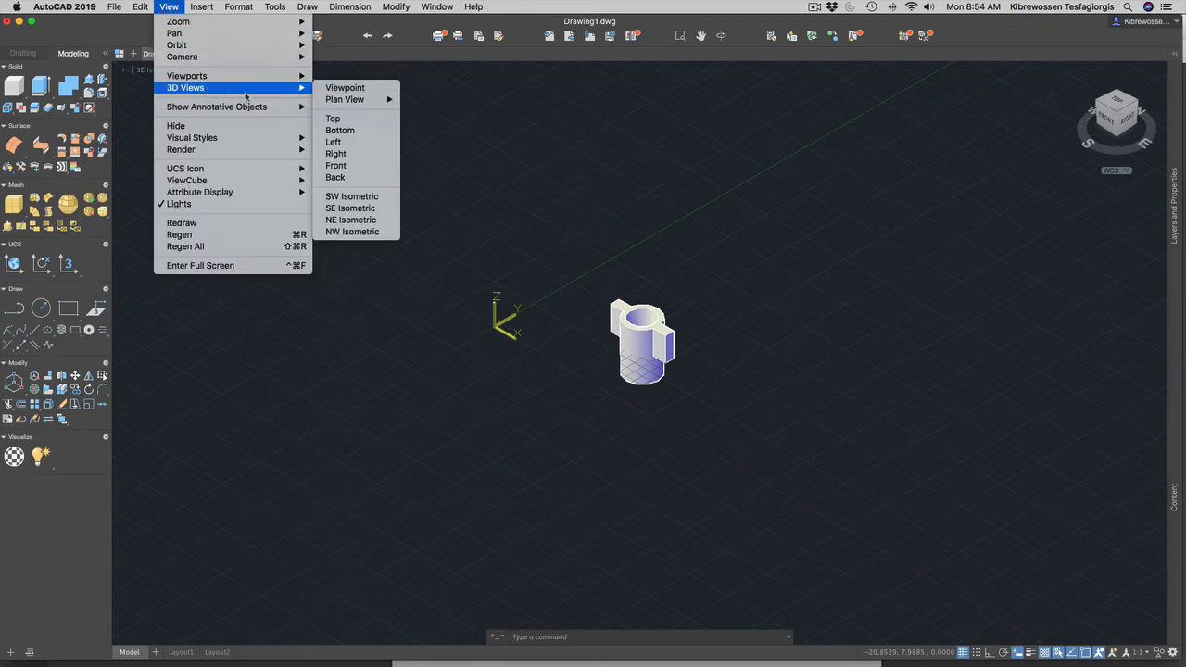
pyautogui.click(335, 165)
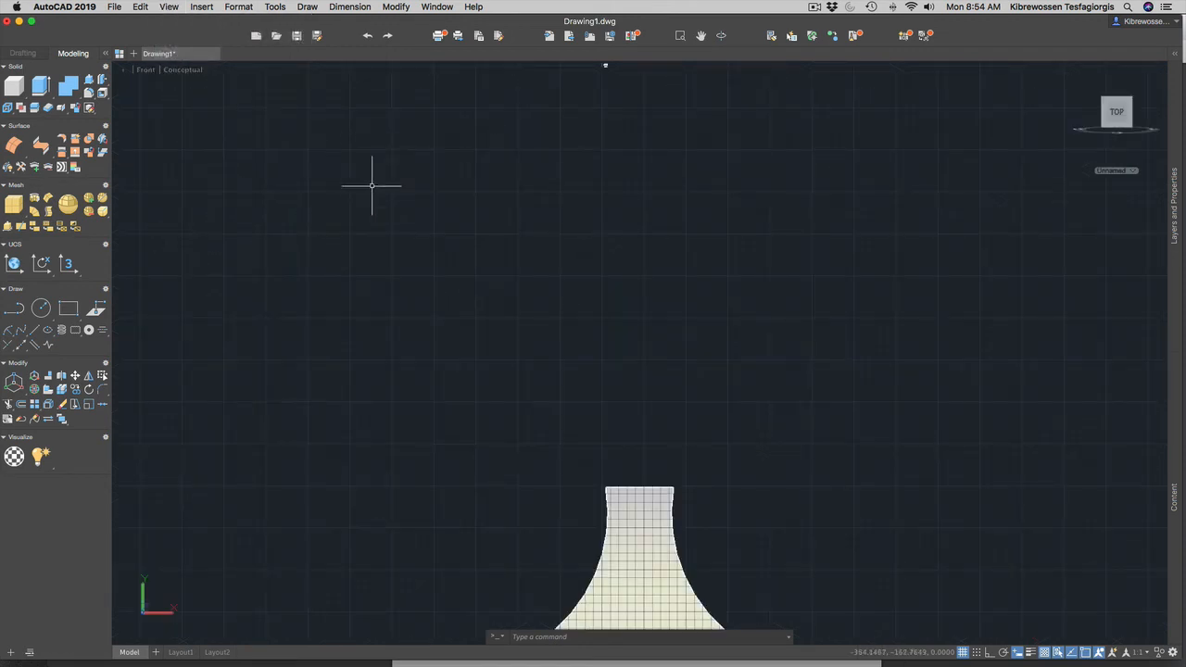
# Step: Examine the front view to locate the existing solids and an empty area beside them
pyautogui.scroll(-5, 699, 313)
pyautogui.scroll(-2, 688, 344)
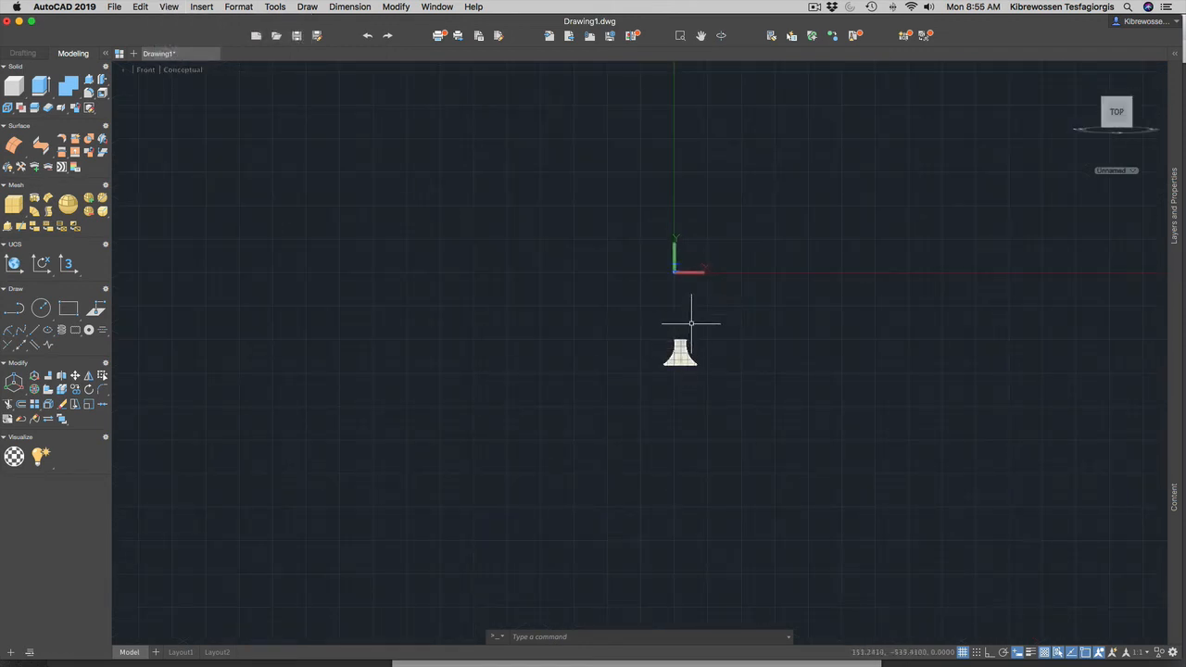
pyautogui.scroll(9, 681, 335)
pyautogui.scroll(-9, 668, 327)
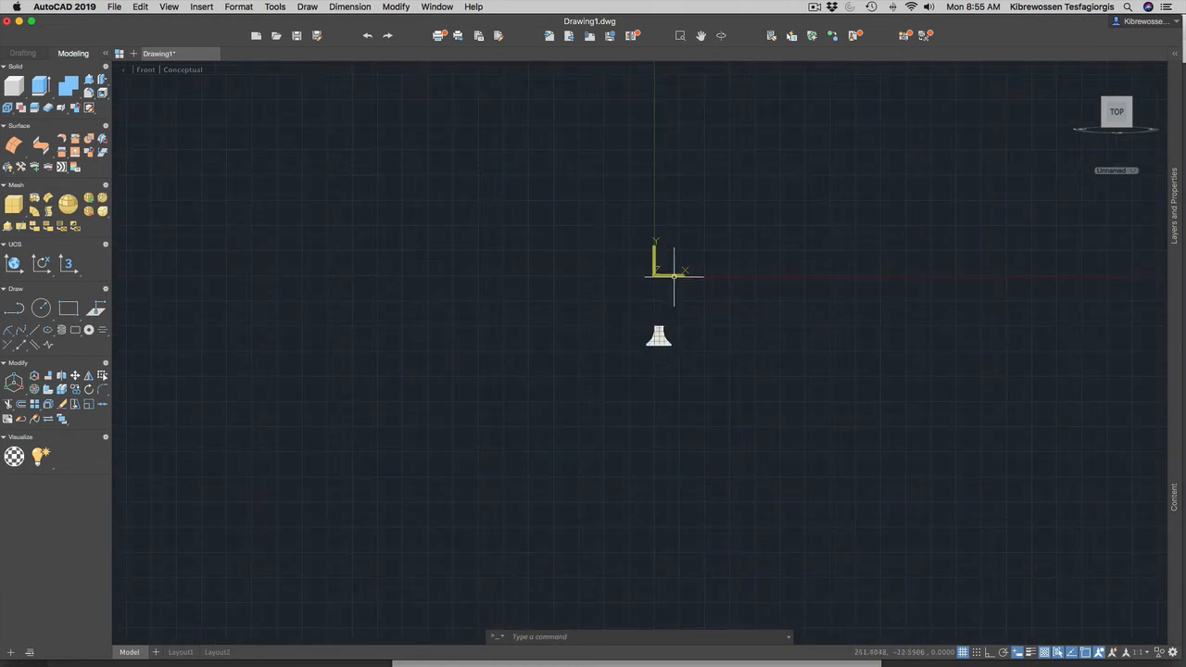
pyautogui.scroll(12, 670, 276)
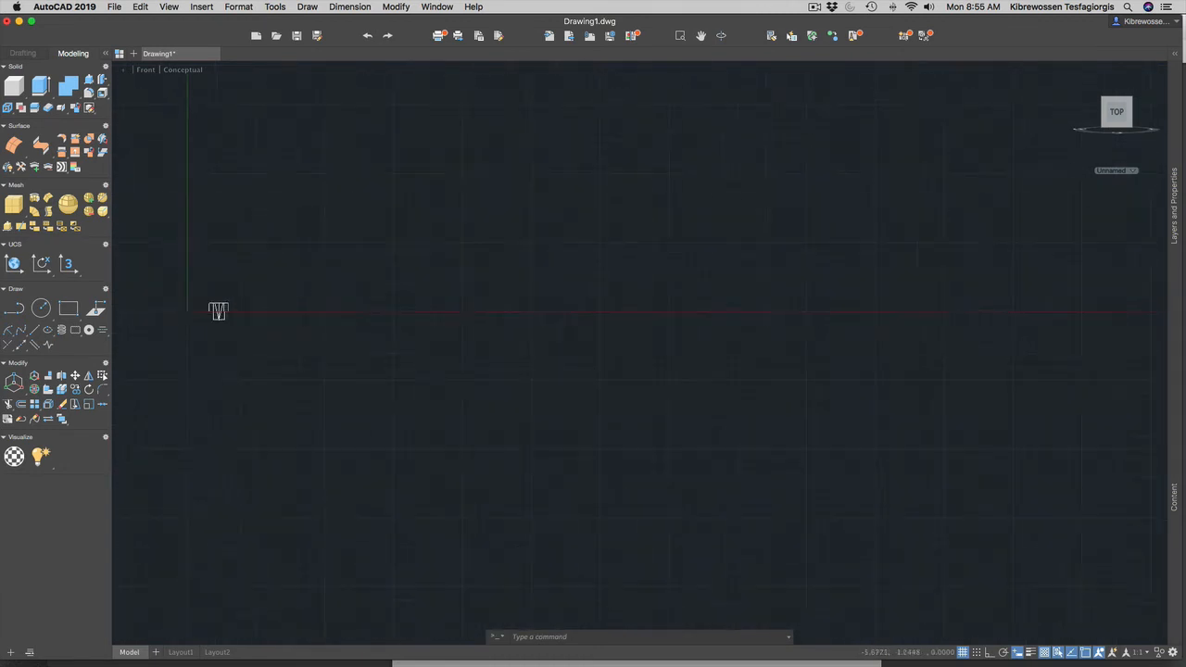
pyautogui.scroll(-10, 305, 317)
pyautogui.scroll(-8, 213, 313)
pyautogui.scroll(8, 212, 313)
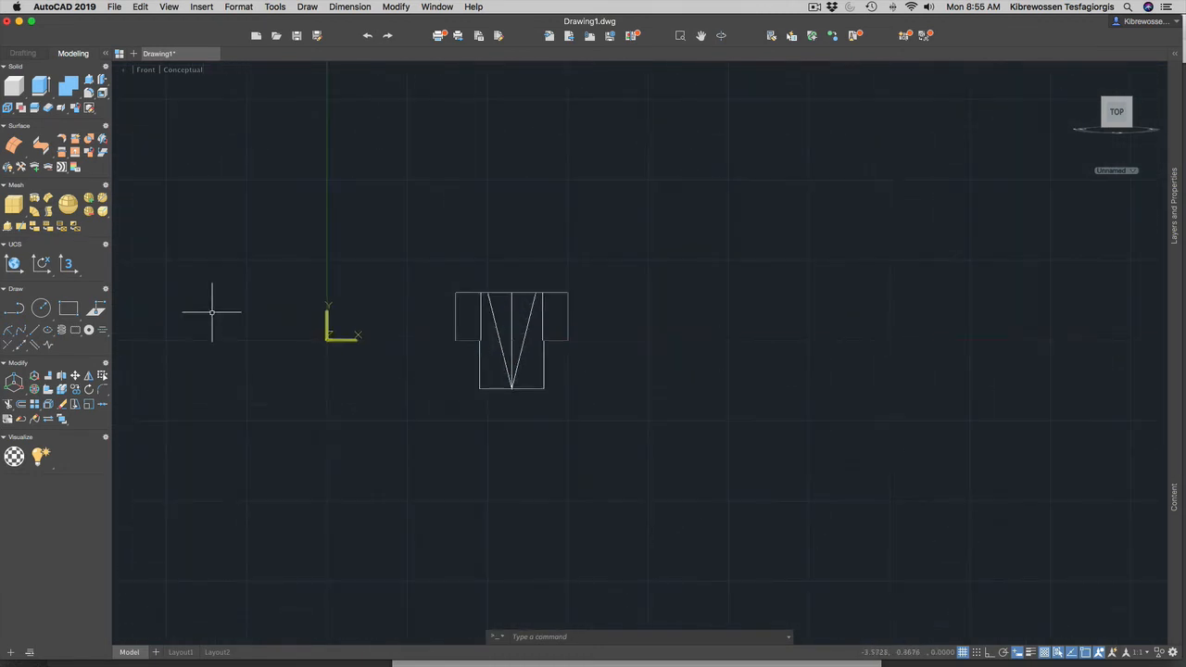
pyautogui.scroll(-6, 649, 339)
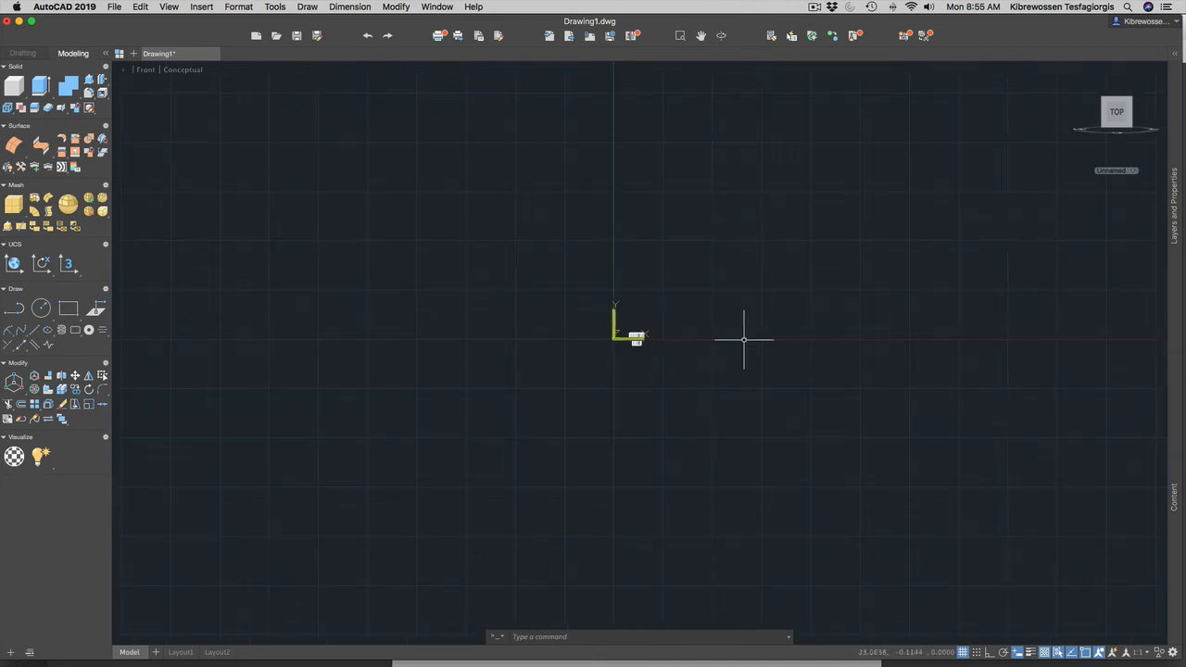
pyautogui.scroll(10, 741, 339)
pyautogui.scroll(-5, 489, 337)
pyautogui.scroll(4, 485, 336)
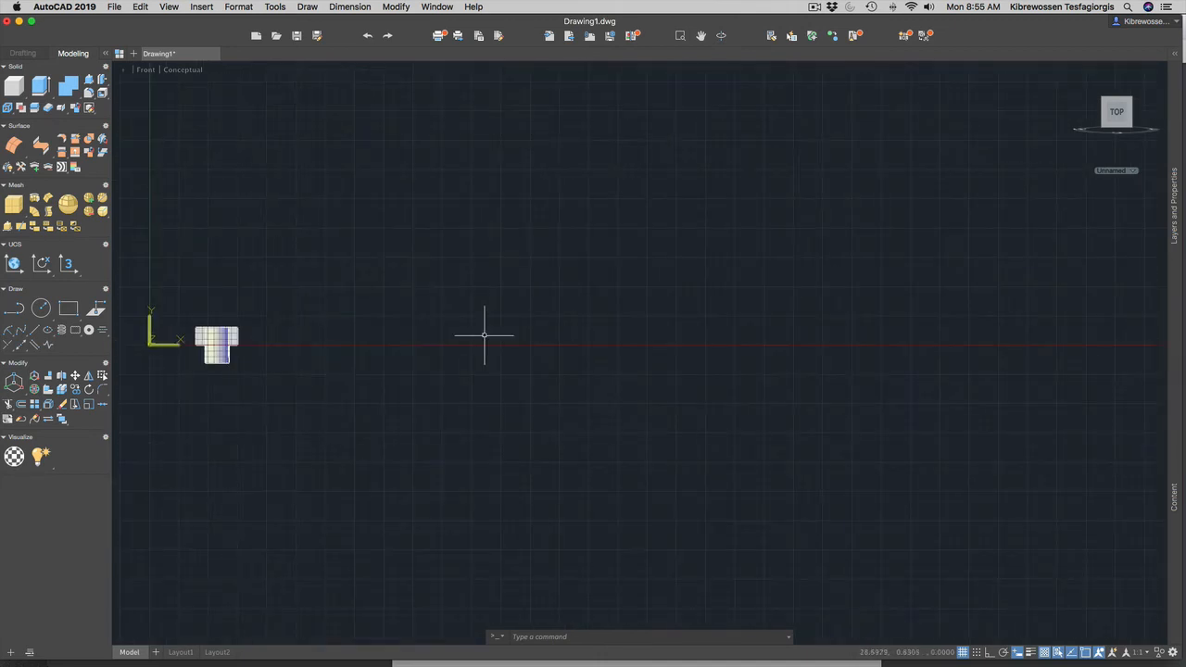
pyautogui.scroll(3, 544, 344)
pyautogui.scroll(-5, 535, 344)
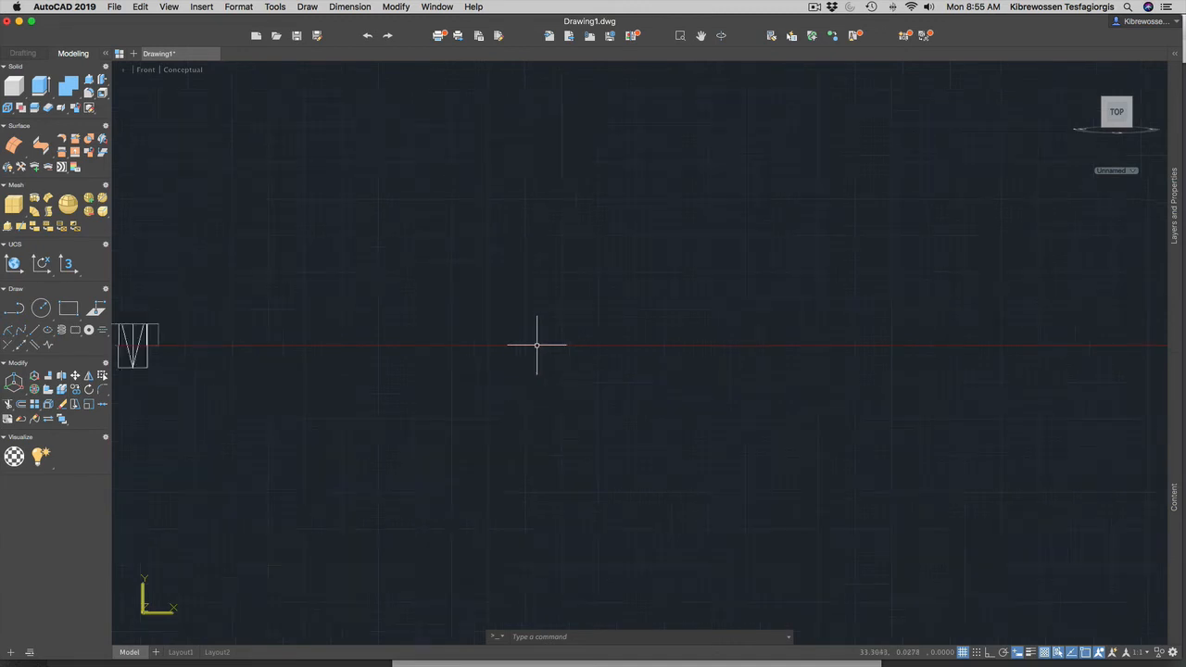
pyautogui.scroll(2, 537, 344)
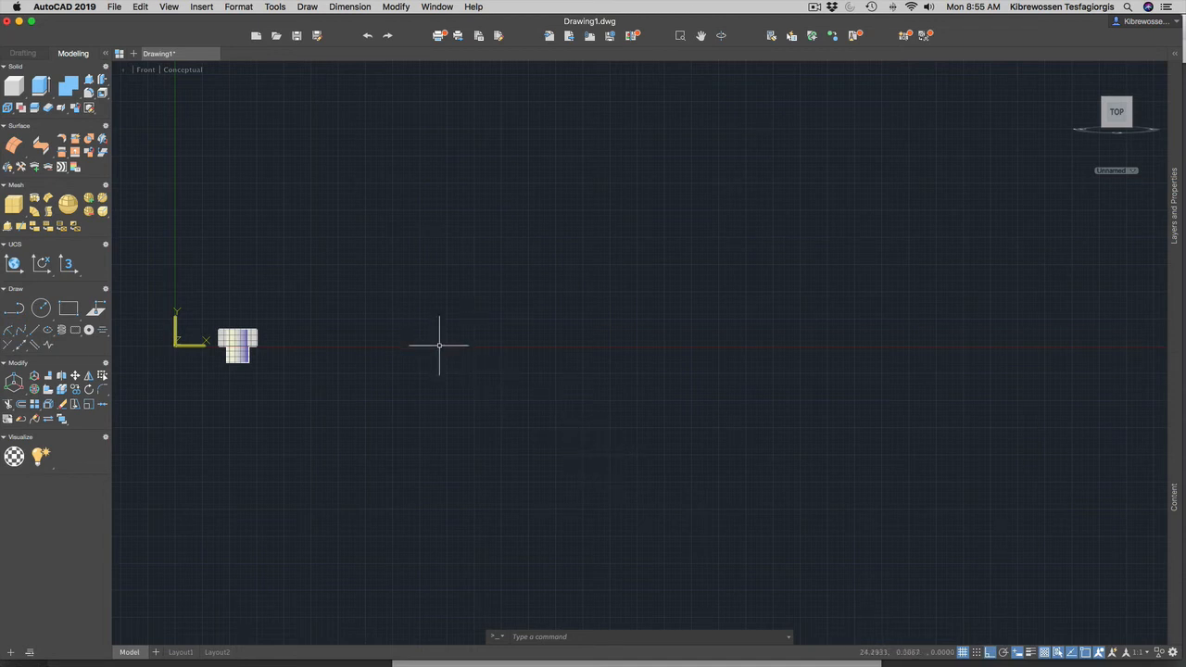
# Step: Start a polyline in the empty area beside the solid with a 1.5-unit segment straight up and a 1-unit segment to the right
pyautogui.write('pl')
pyautogui.press('Return')
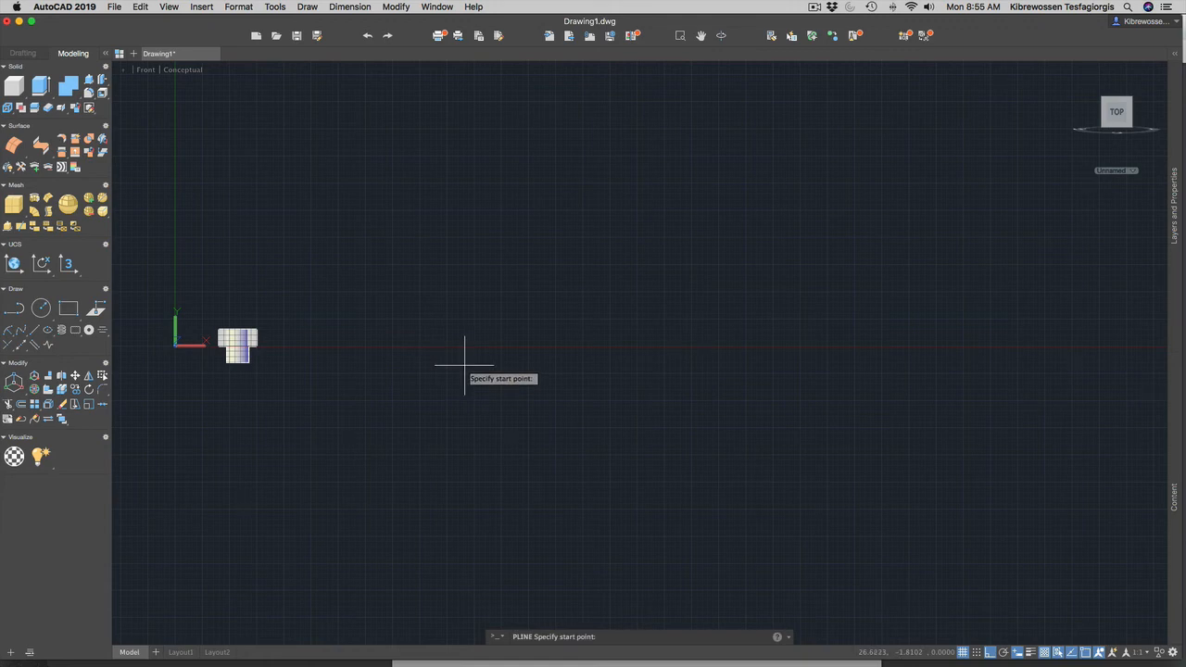
pyautogui.click(465, 365)
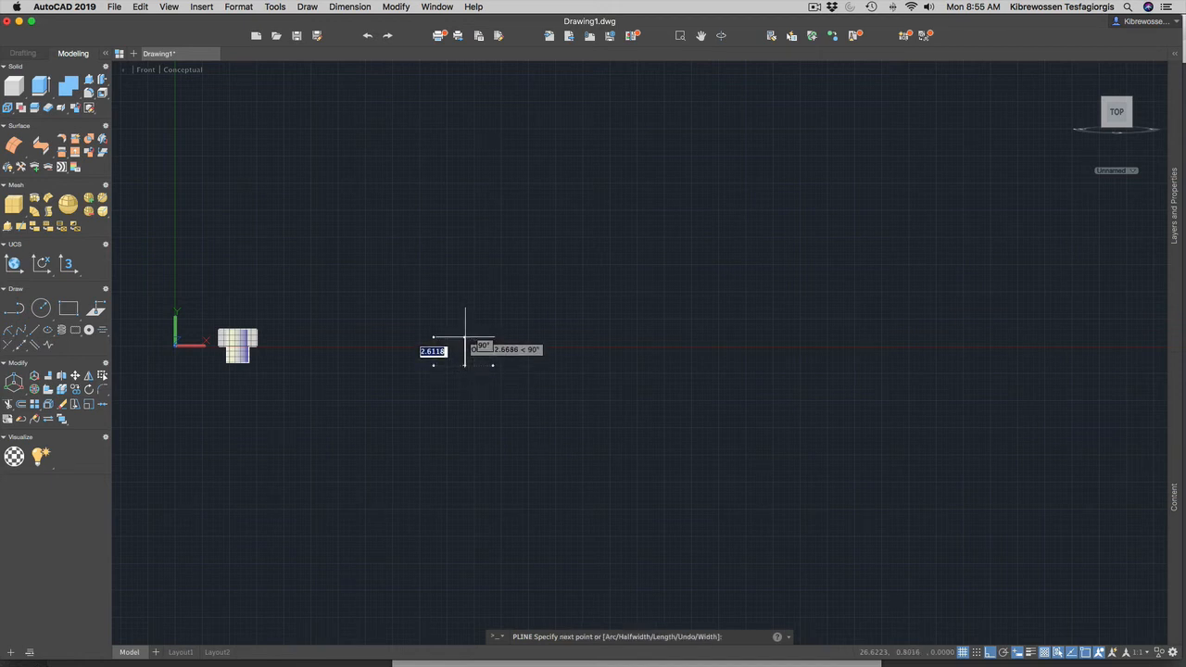
pyautogui.write('1.5')
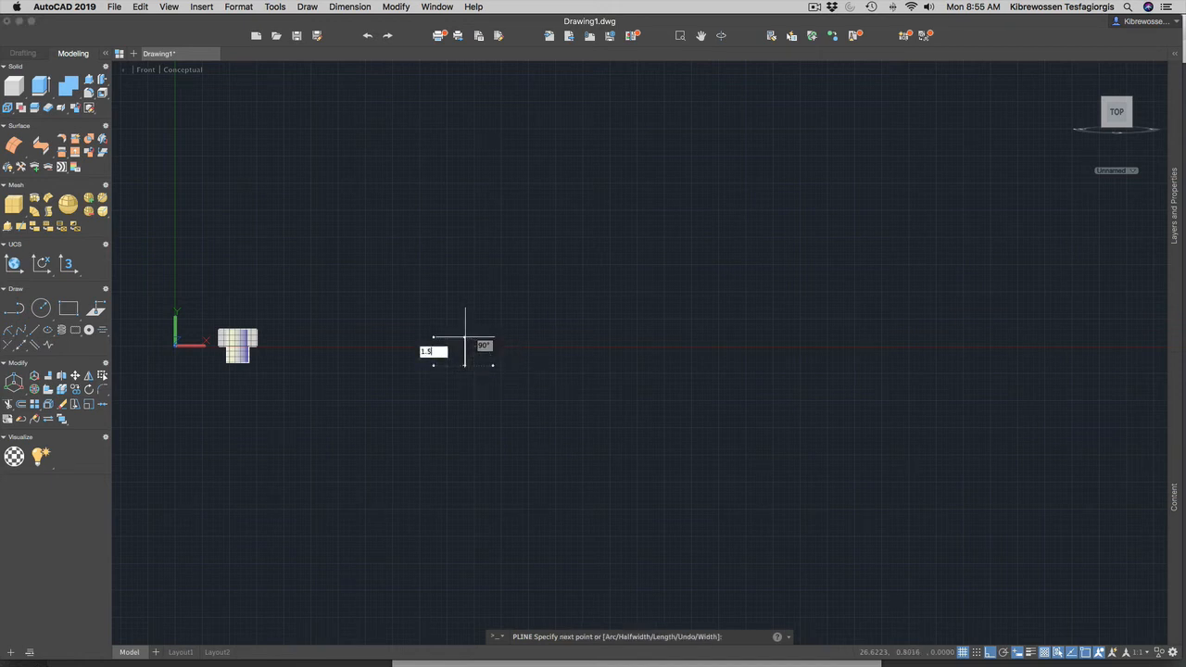
pyautogui.press('Return')
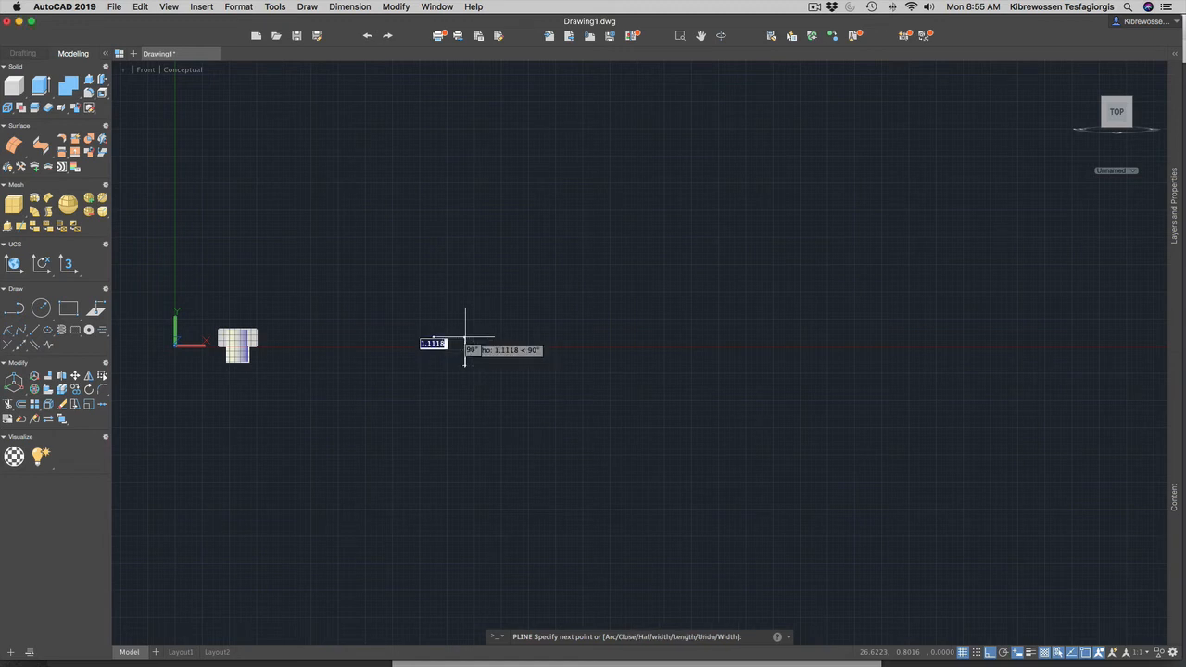
pyautogui.scroll(5, 468, 345)
pyautogui.scroll(8, 467, 344)
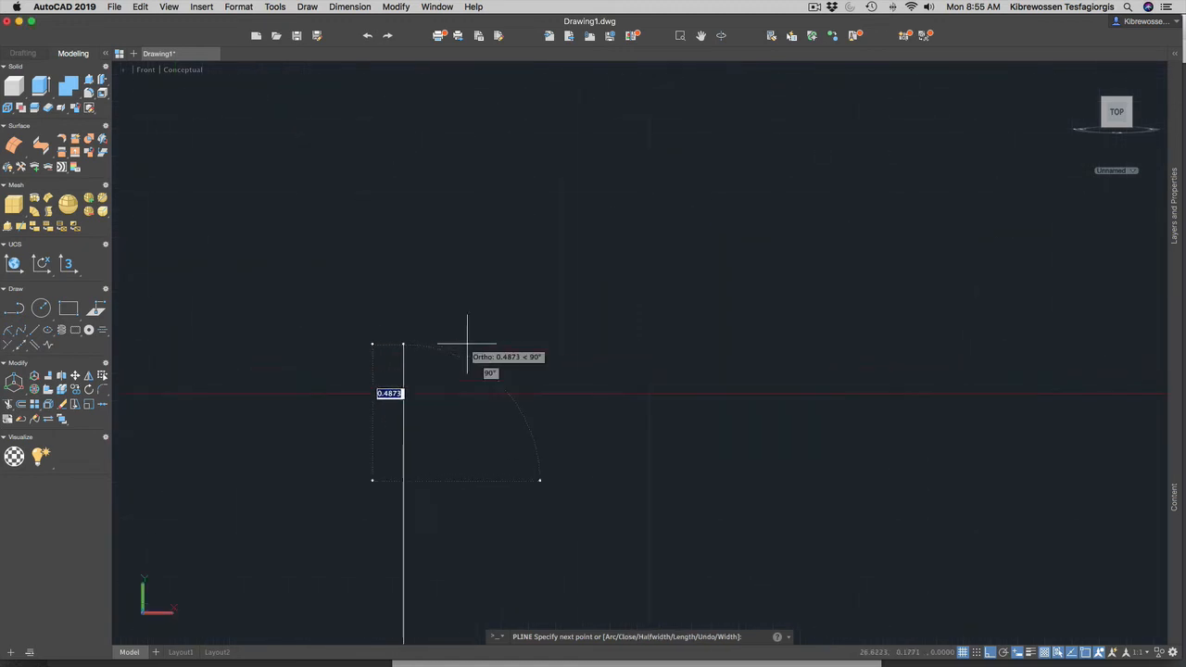
pyautogui.scroll(-8, 467, 345)
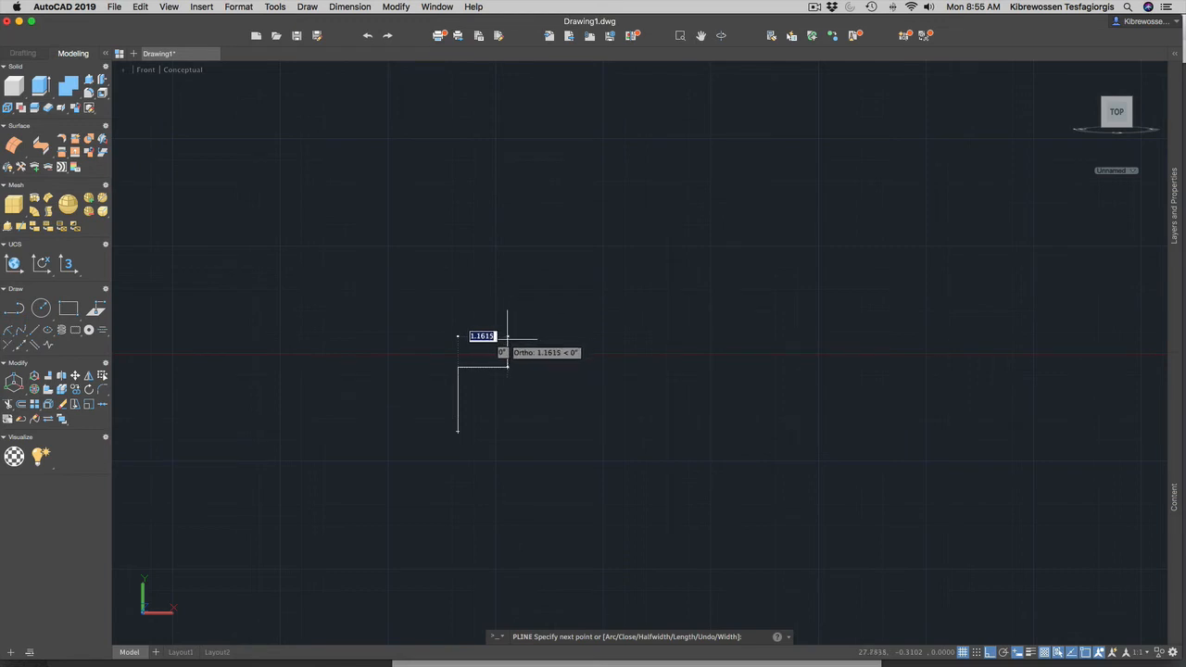
pyautogui.write('1')
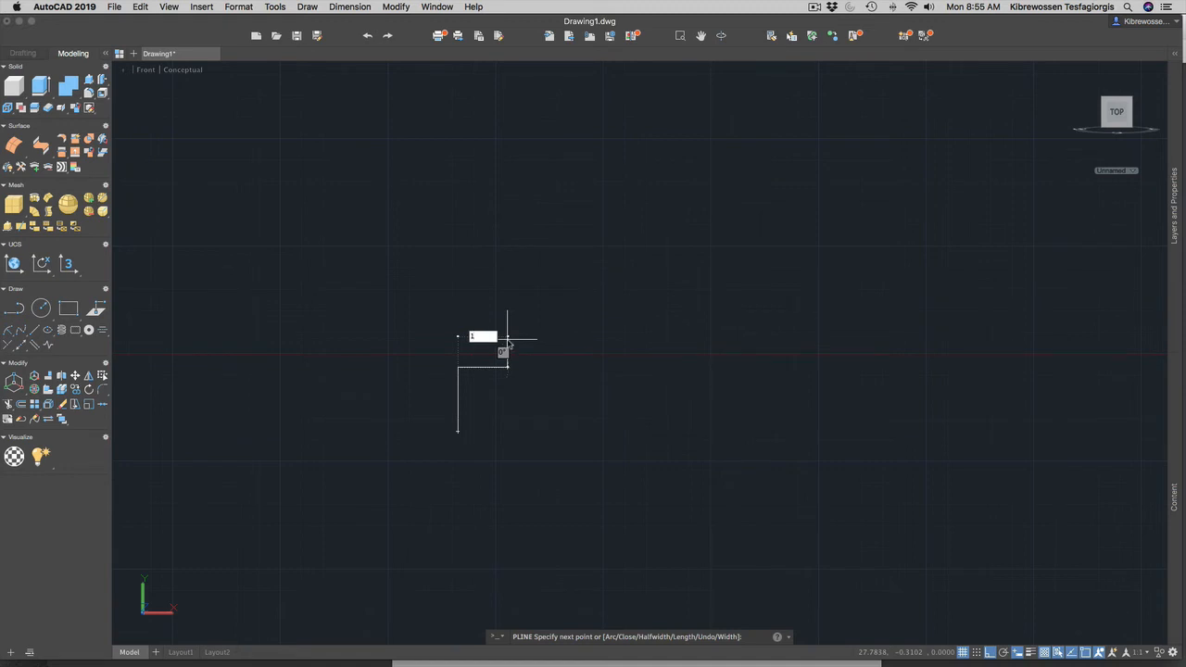
pyautogui.press('Return')
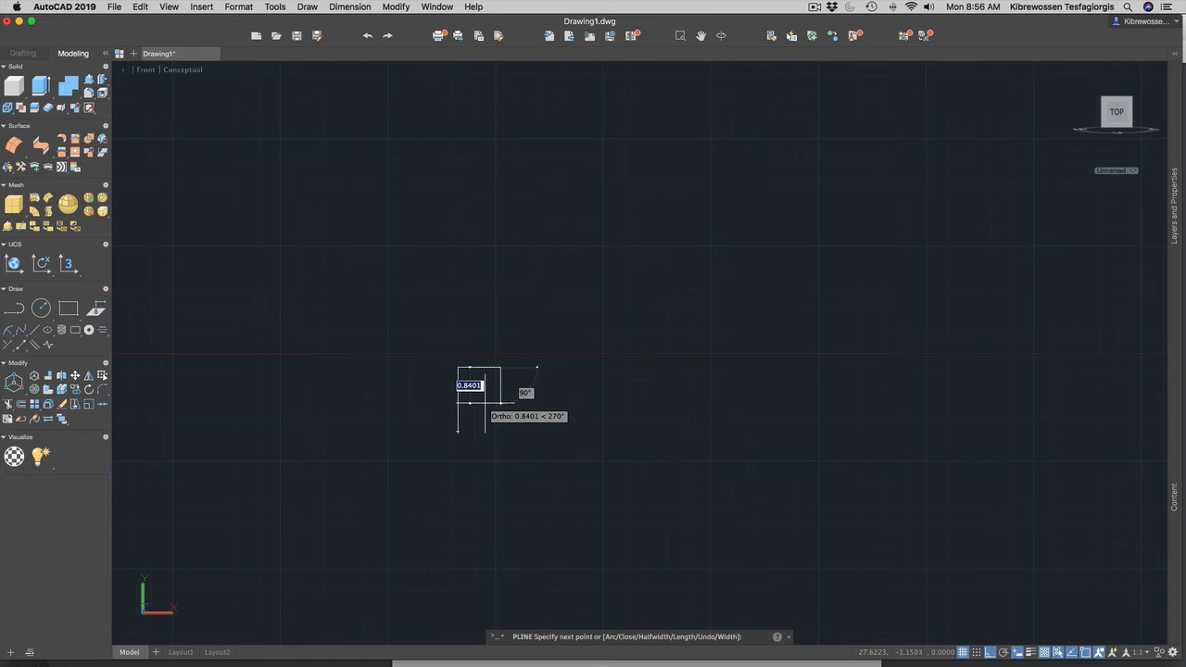
# Step: Try to continue the polyline with a 1.13-unit segment straight down, and undo that segment
pyautogui.write('1')
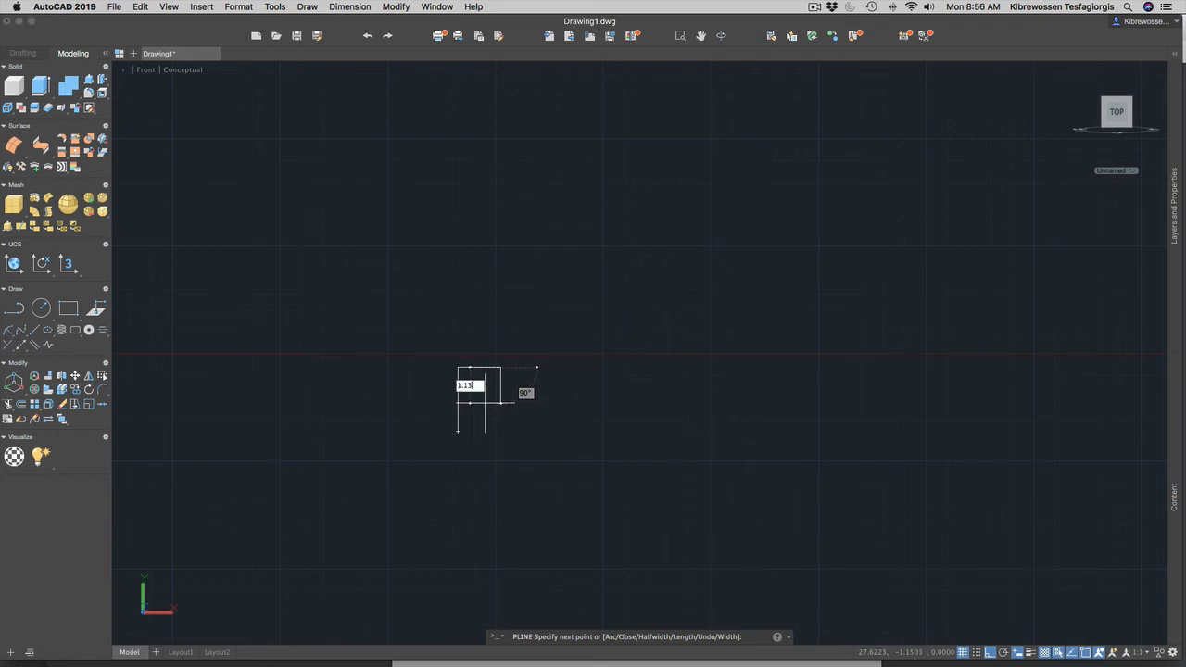
pyautogui.write('.13')
pyautogui.press('Return')
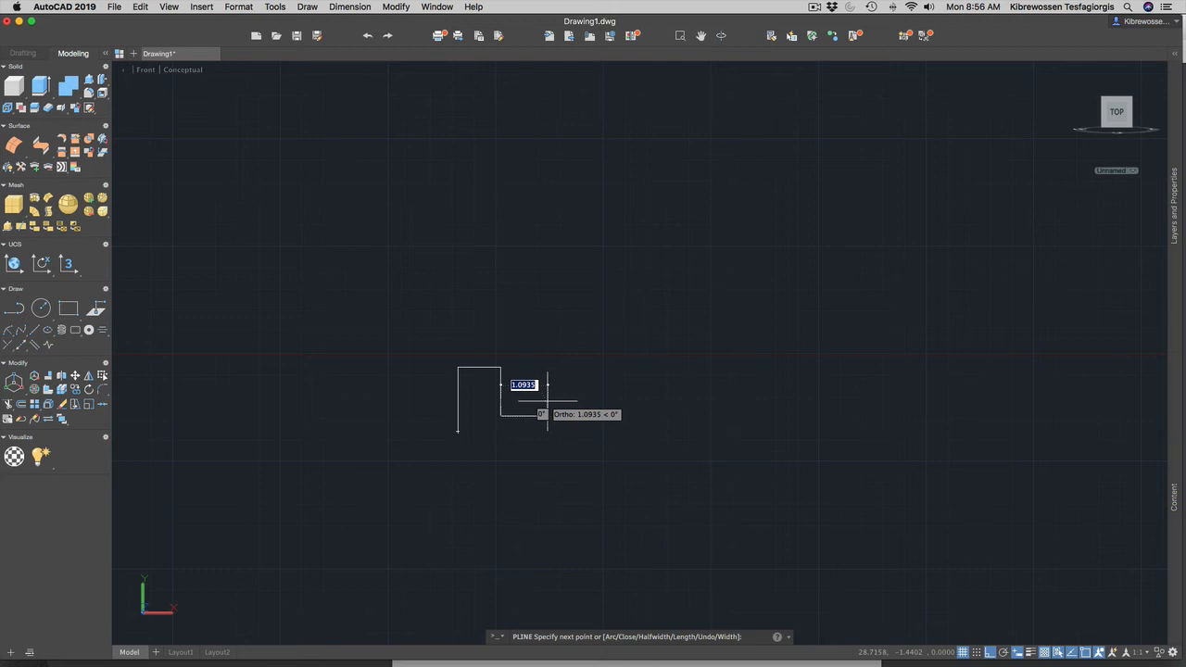
pyautogui.press('super+z')
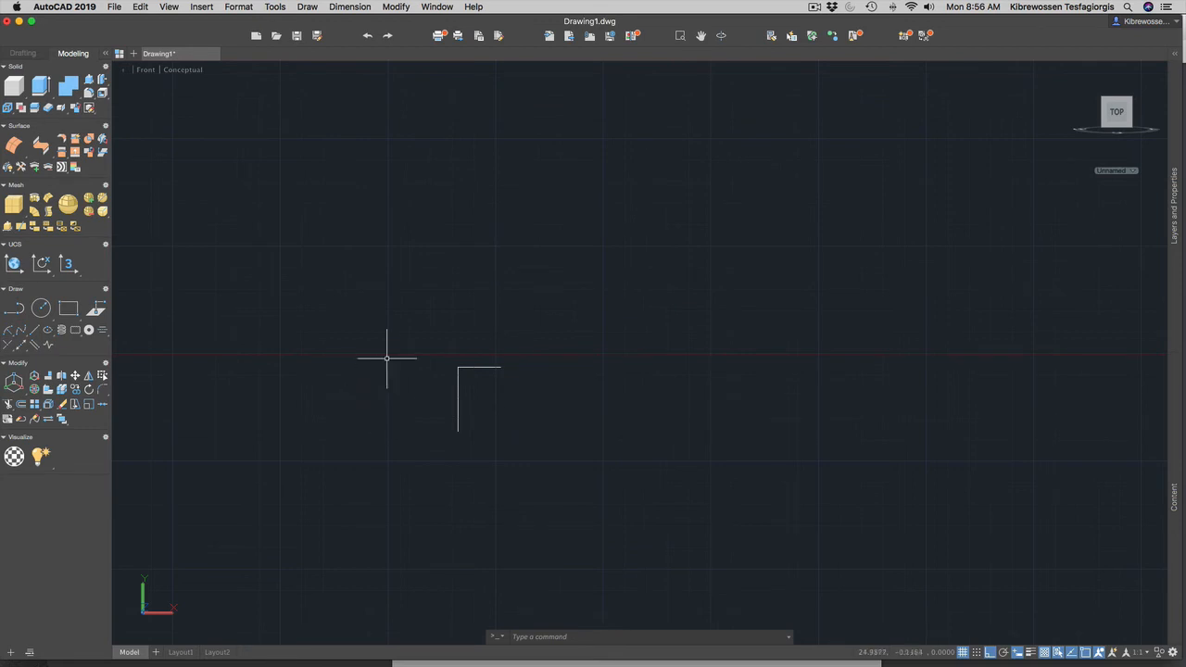
pyautogui.moveTo(386, 358)
pyautogui.mouseDown()
pyautogui.moveTo(484, 469)
pyautogui.moveTo(439, 445)
pyautogui.mouseUp()
pyautogui.press('Return')
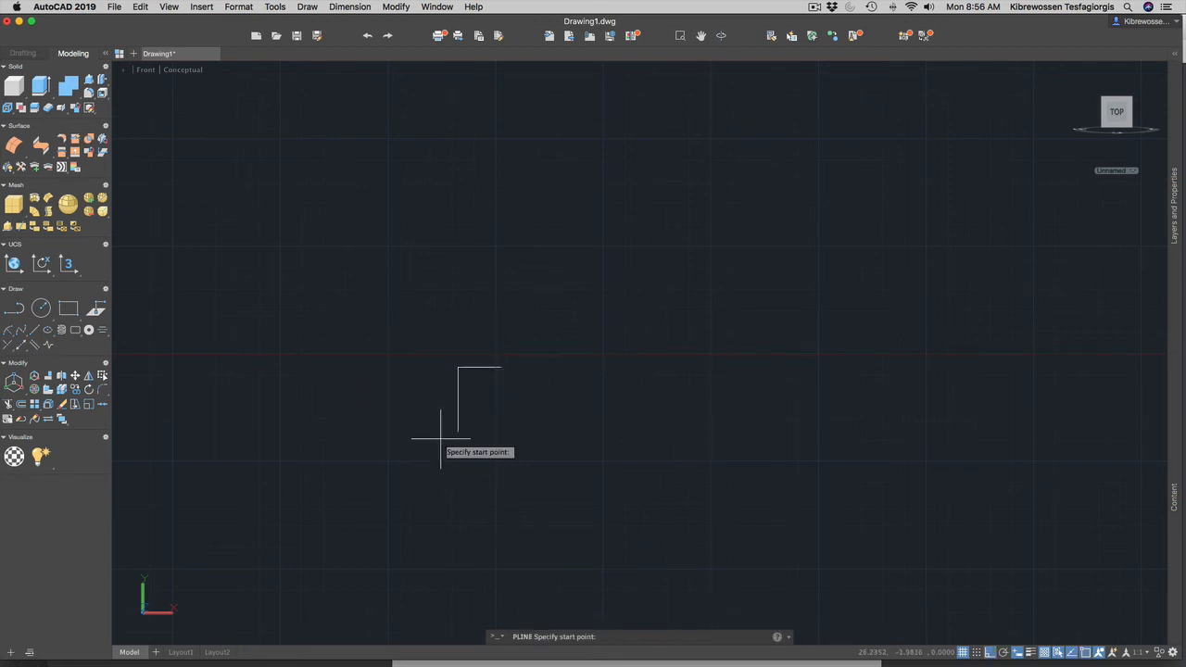
pyautogui.click(422, 373)
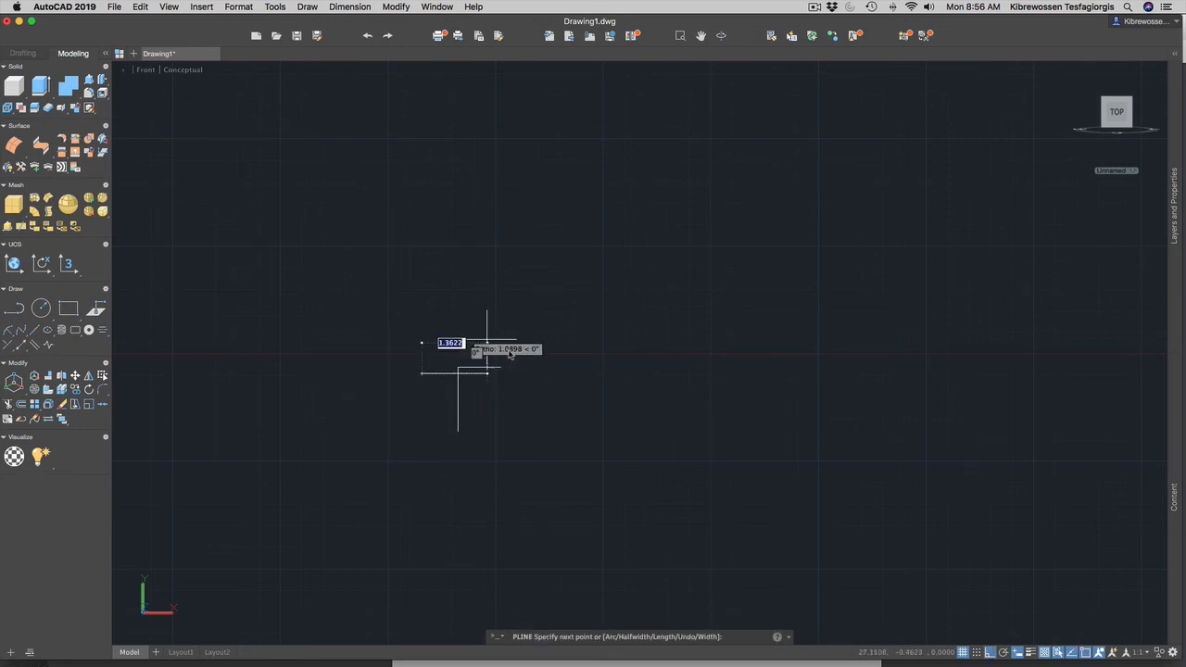
pyautogui.press('Escape')
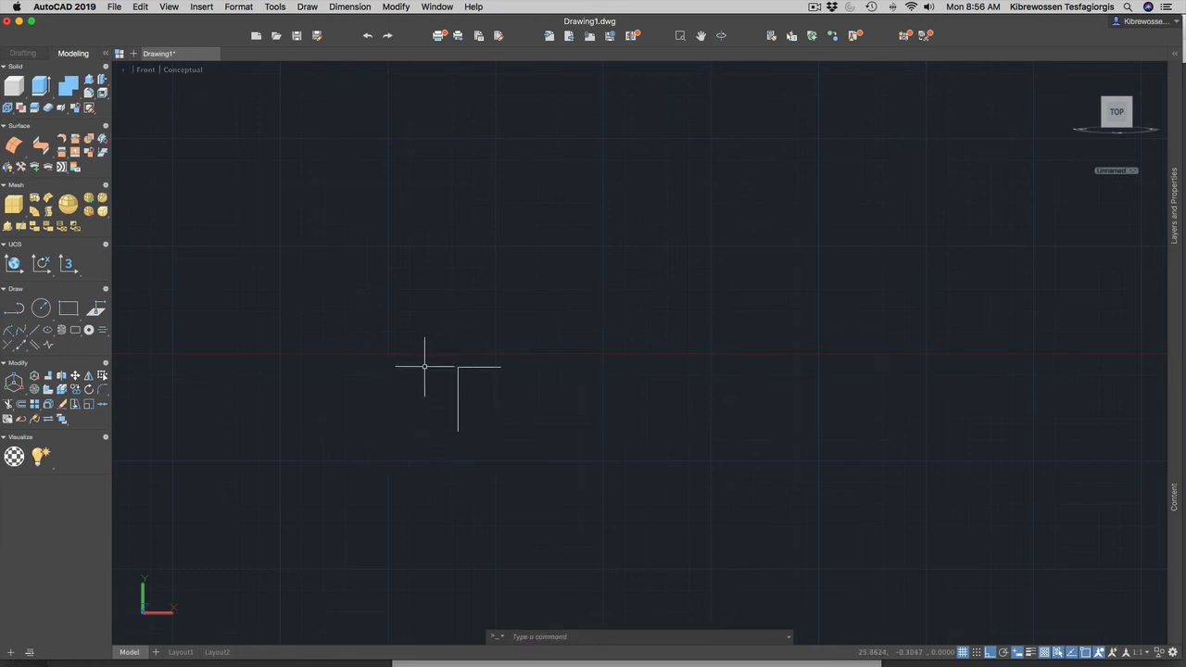
# Step: Delete the unfinished L-shaped polyline and start a new one in the same area with a 1.5-unit horizontal segment to the right
pyautogui.moveTo(424, 365)
pyautogui.mouseDown()
pyautogui.moveTo(548, 398)
pyautogui.moveTo(411, 417)
pyautogui.mouseUp()
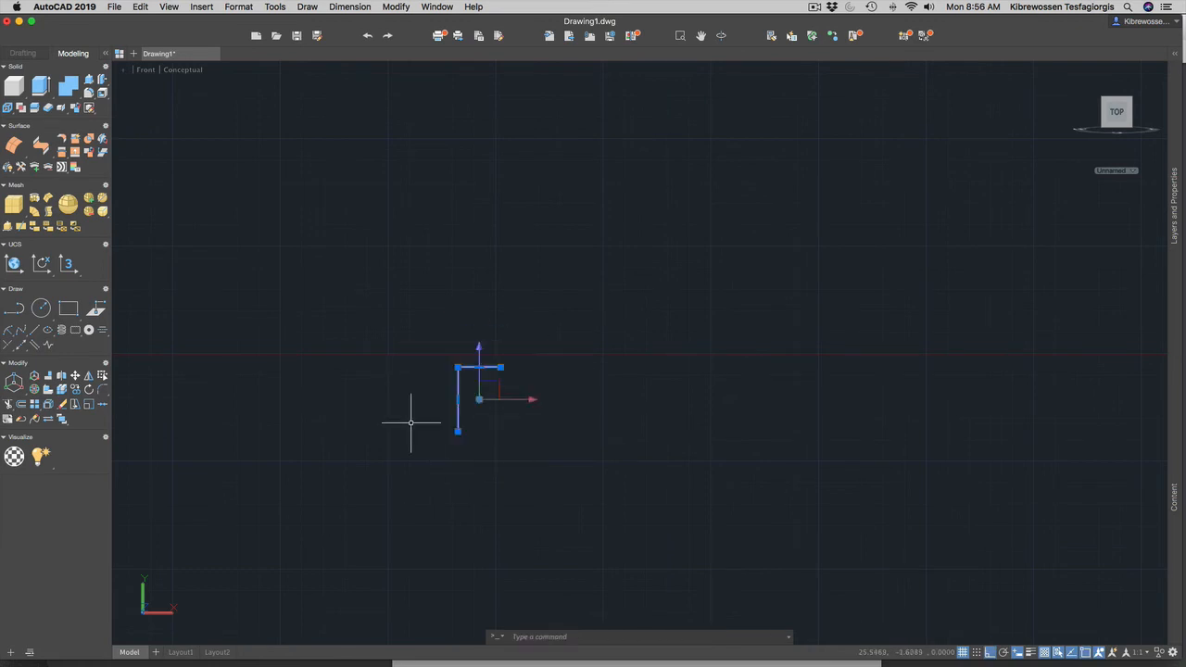
pyautogui.press('Delete')
pyautogui.write('pl')
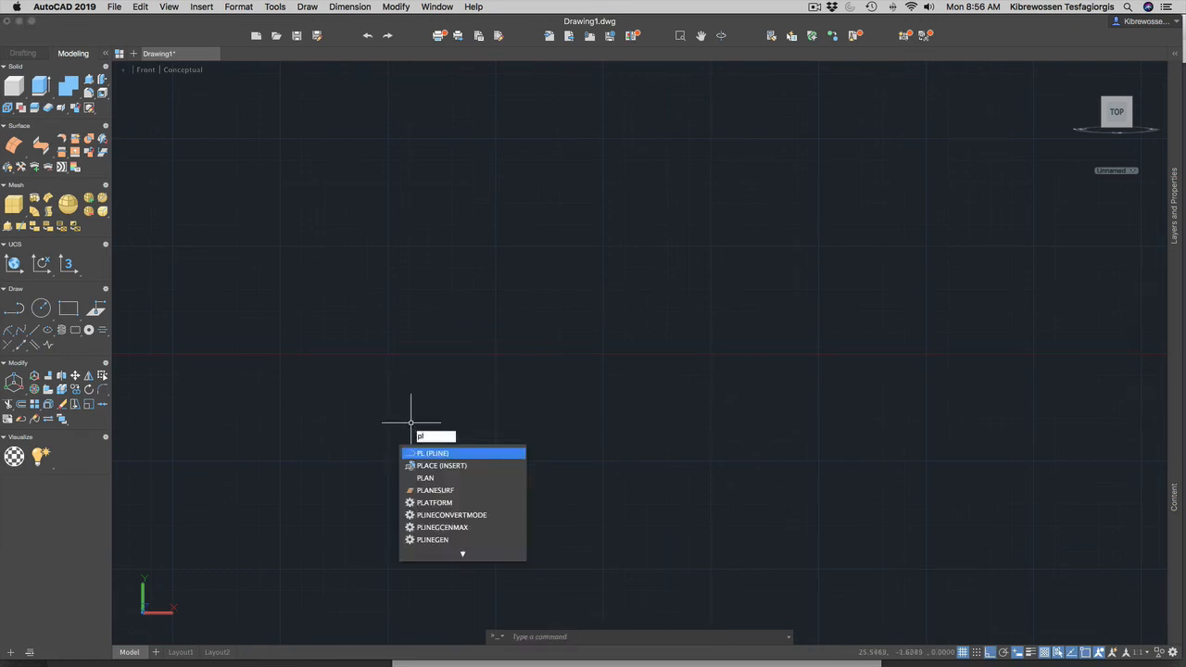
pyautogui.press('Return')
pyautogui.click(426, 361)
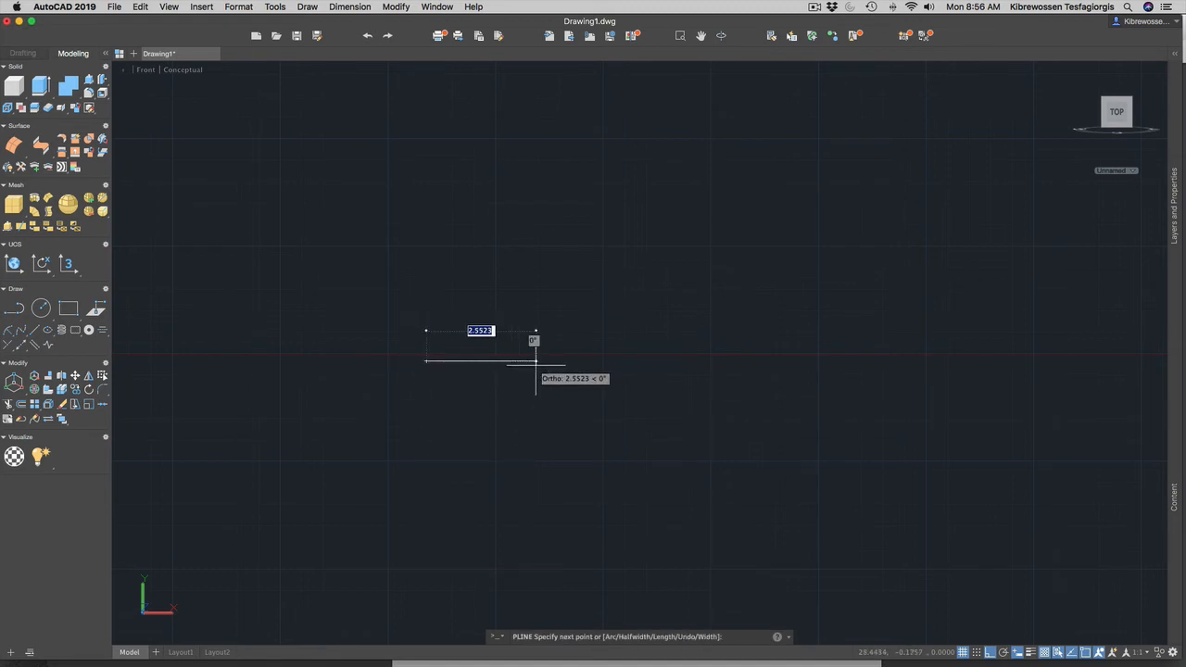
pyautogui.write('1.5')
pyautogui.press('Return')
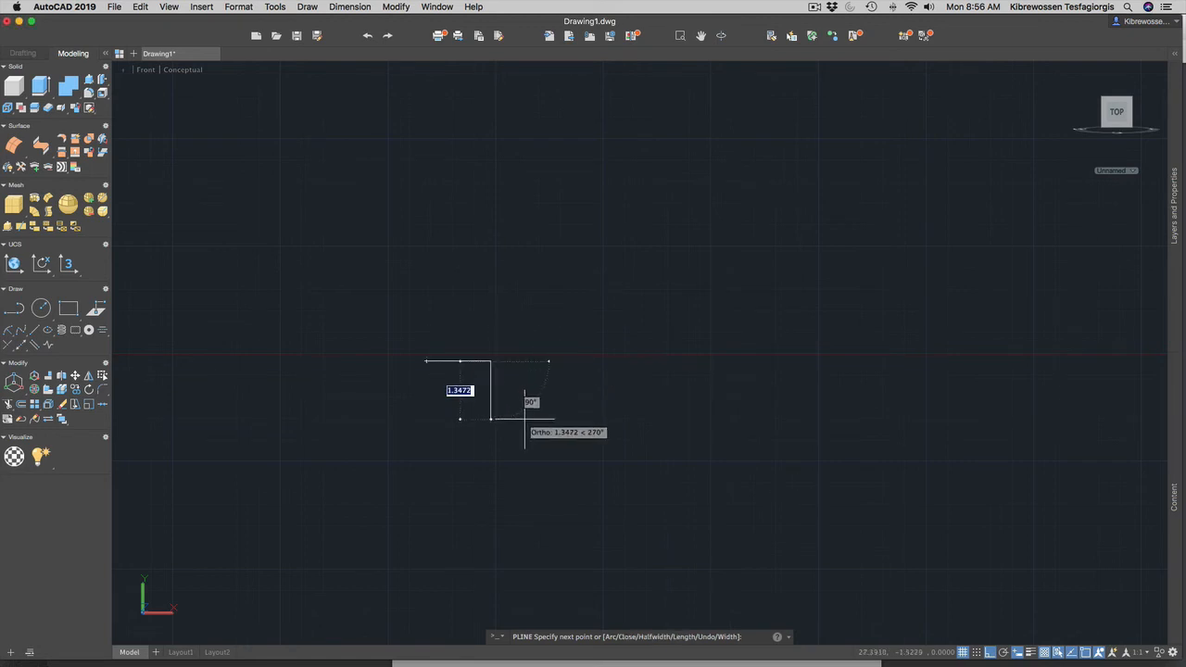
# Step: Continue the polyline around the notch with segments 1 unit down, 1.13 units right and 1 unit up
pyautogui.write('1')
pyautogui.press('Return')
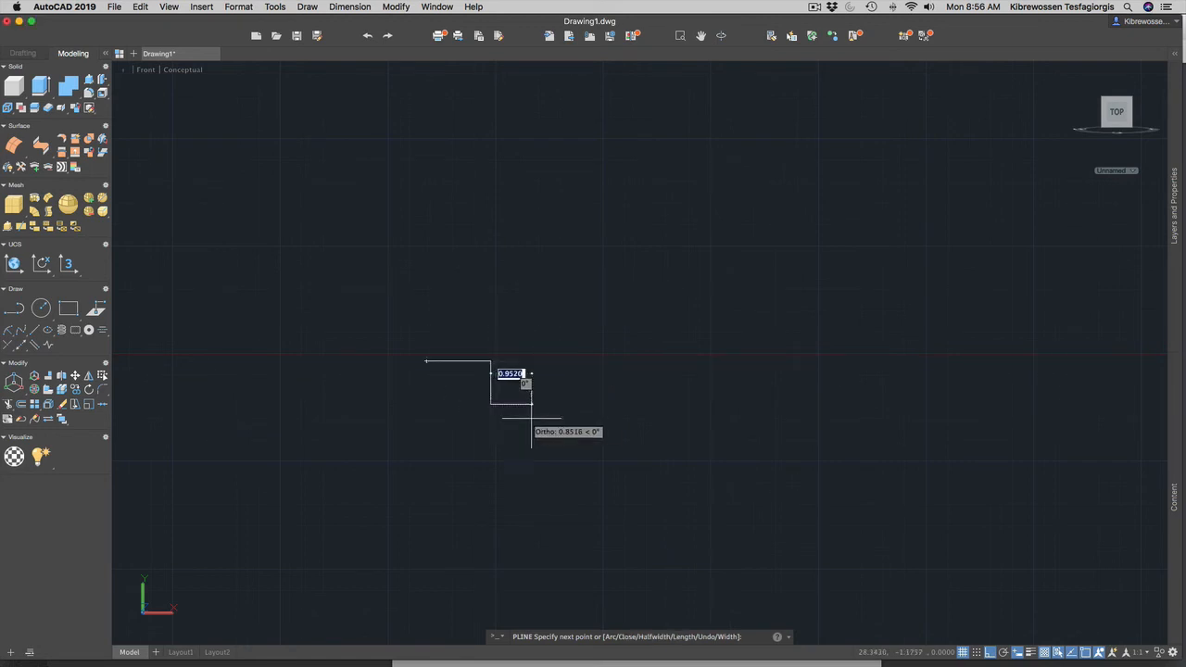
pyautogui.write('1.4423')
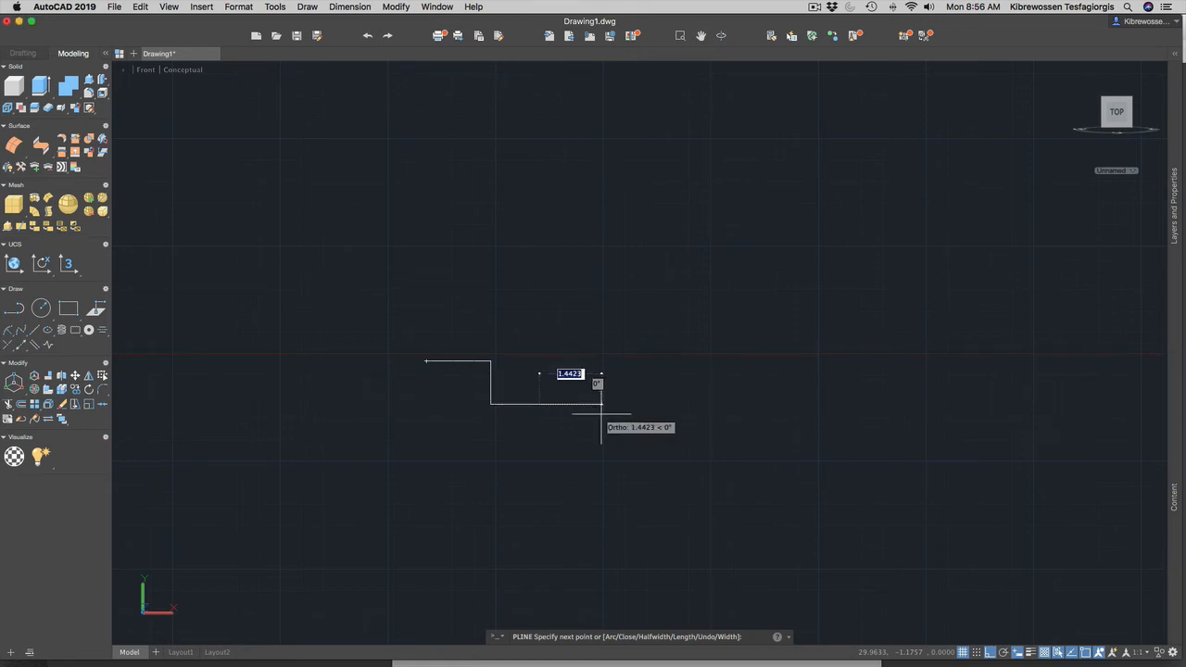
pyautogui.press('Return')
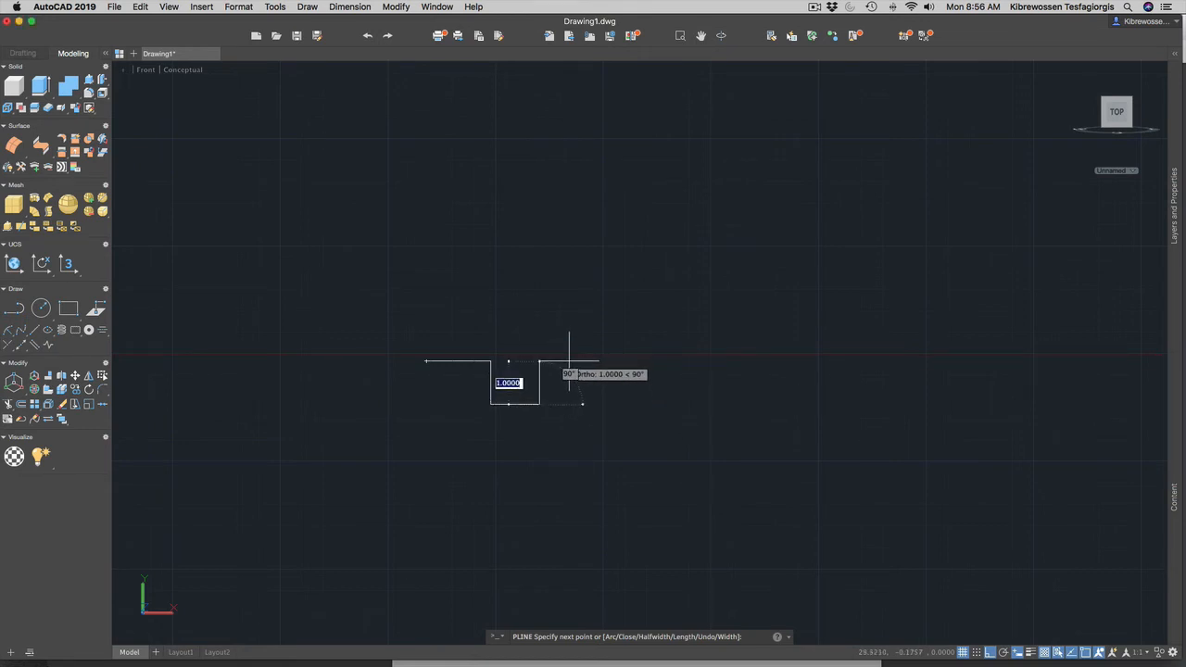
pyautogui.write('1')
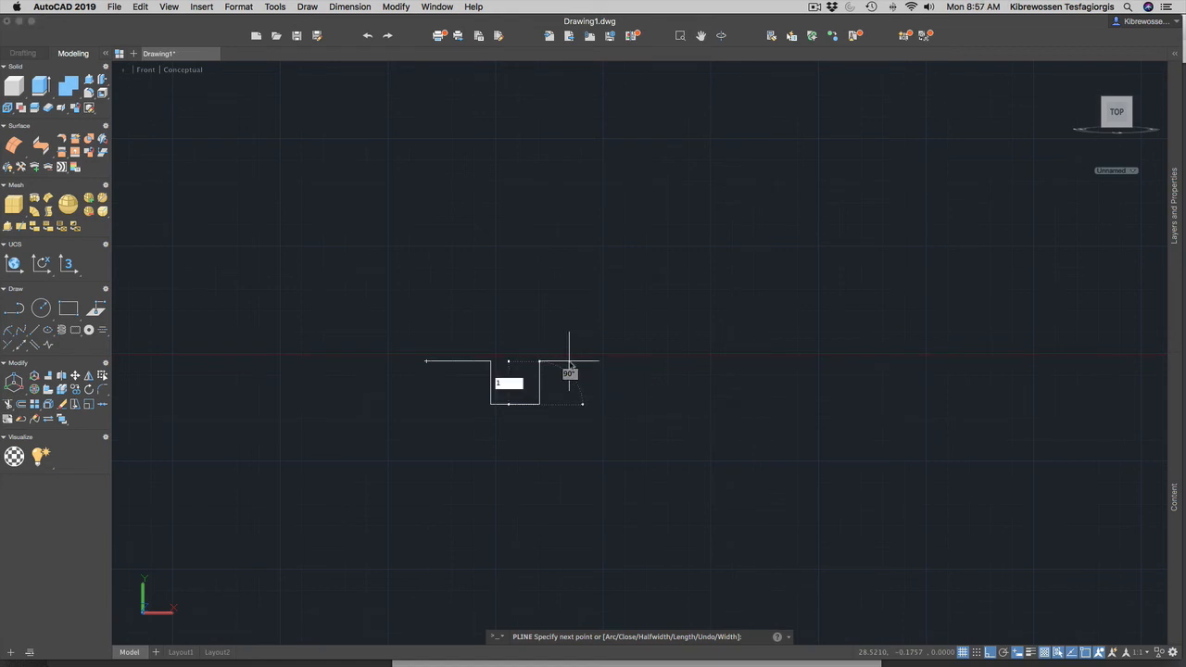
pyautogui.press('Return')
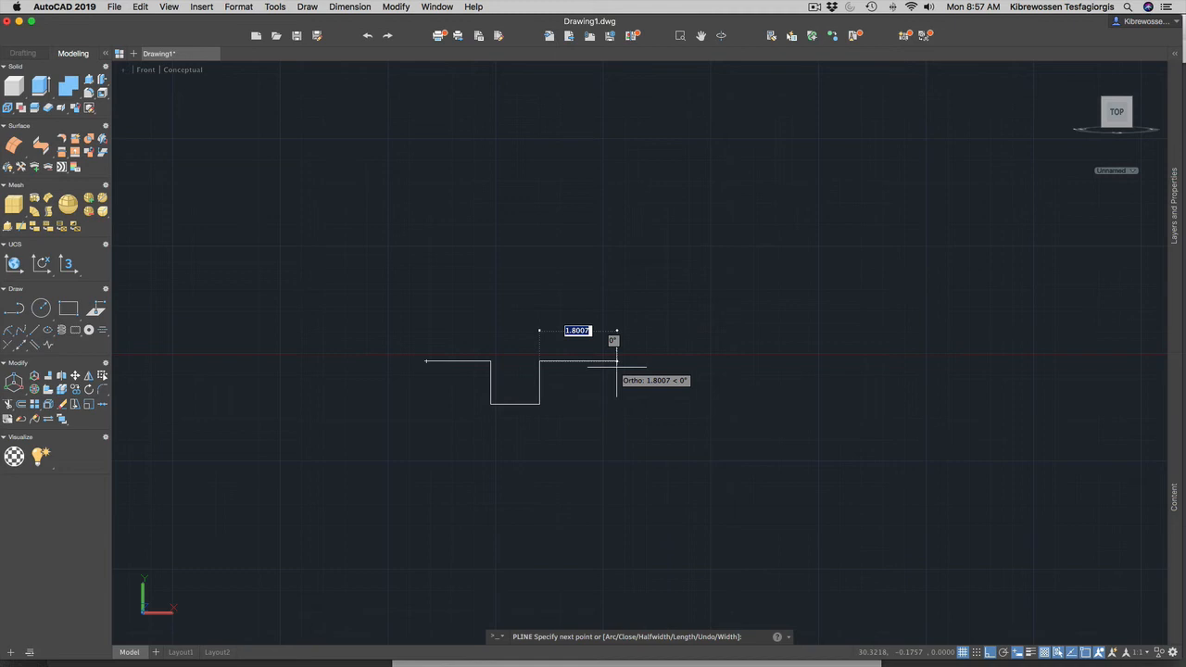
# Step: Finish the profile with segments 1.5 units right, 2 units down and 4.13 units left, and close the polyline
pyautogui.write('1.5')
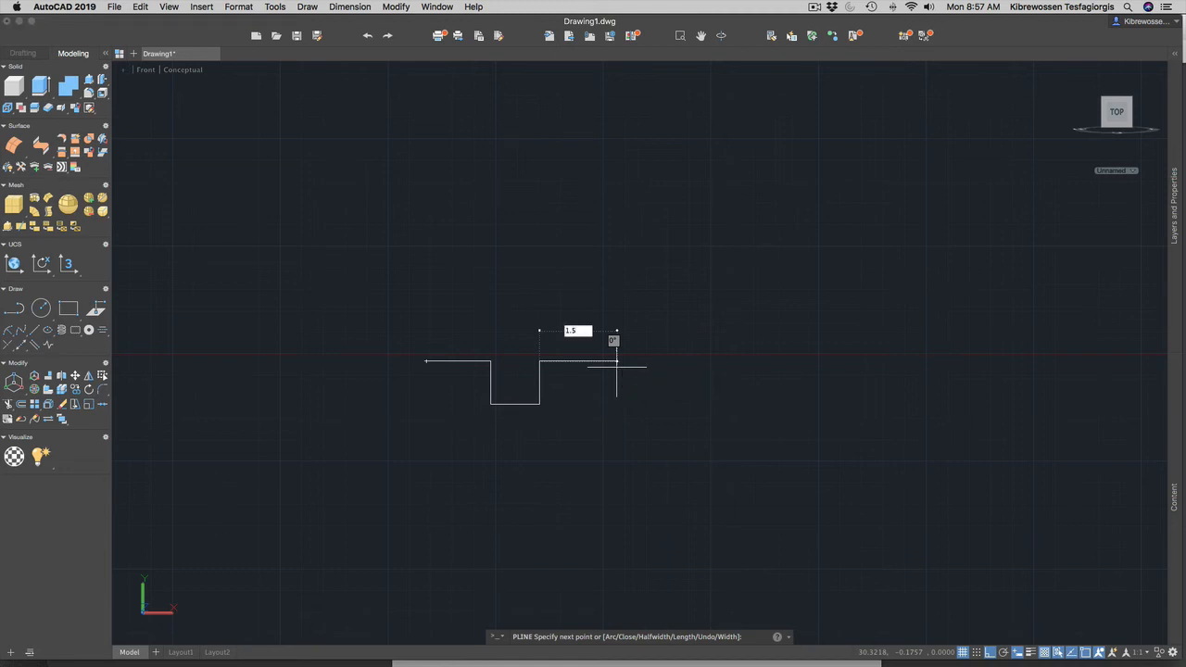
pyautogui.press('Return')
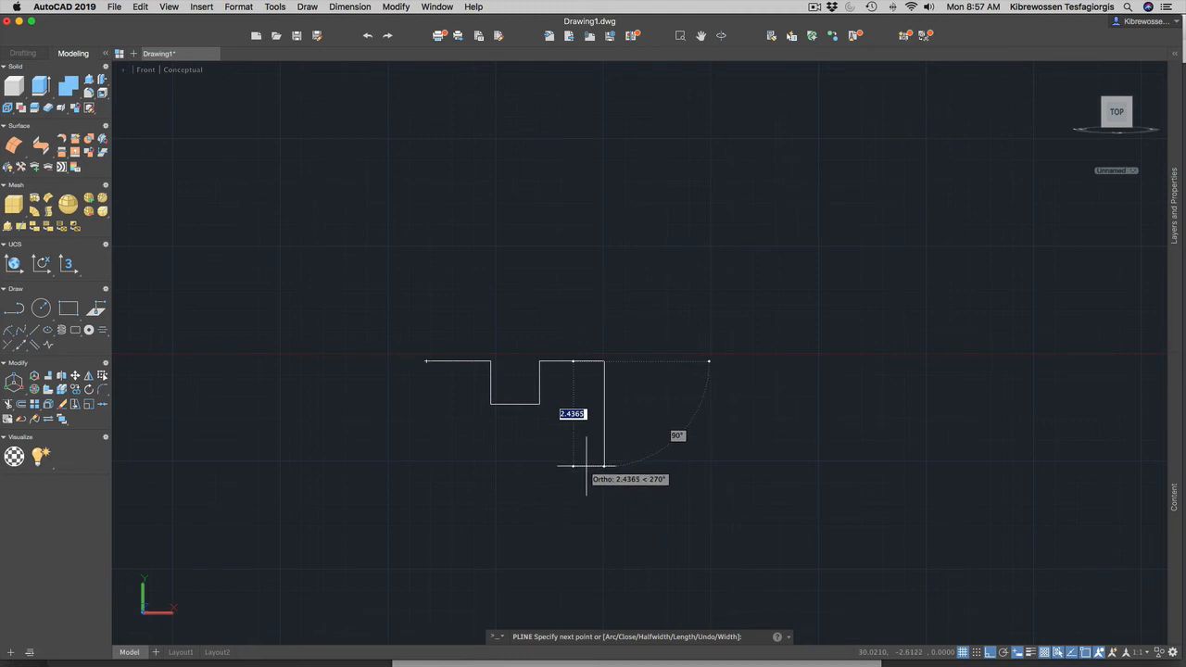
pyautogui.write('2')
pyautogui.press('Return')
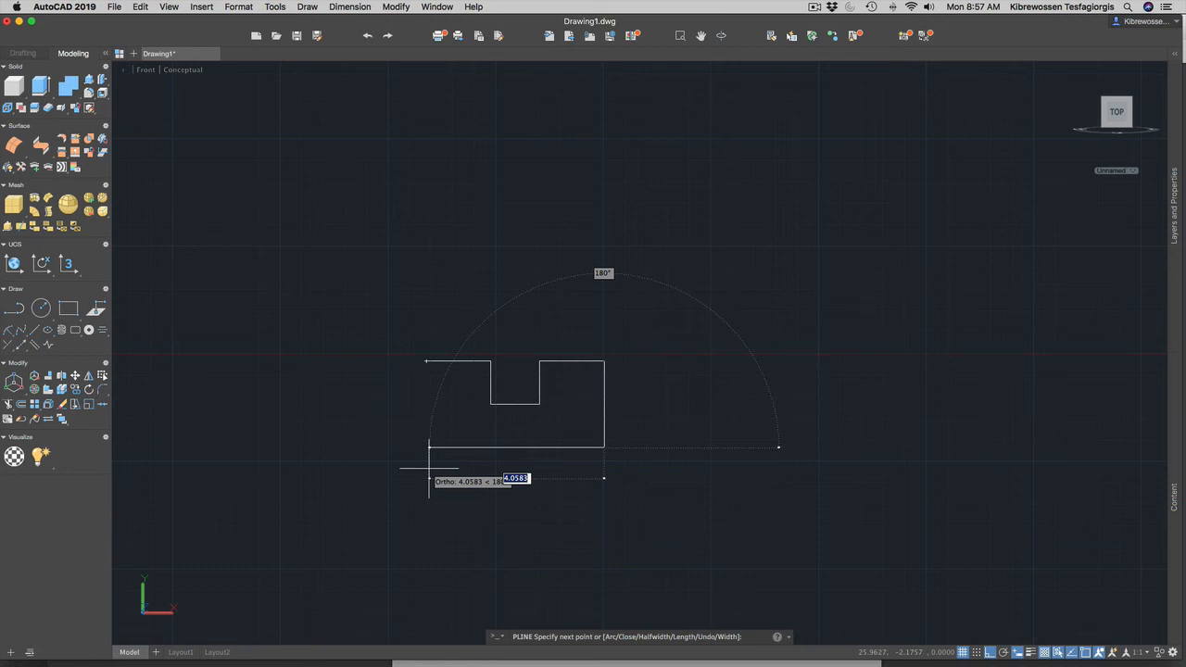
pyautogui.write('4')
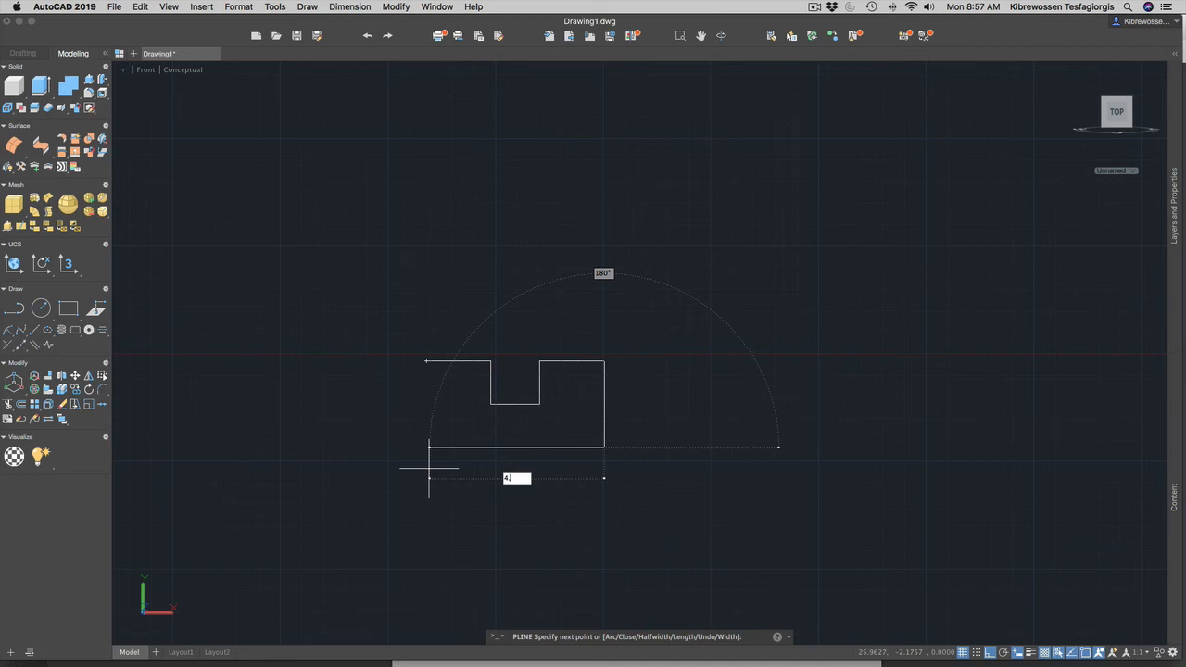
pyautogui.press('Return')
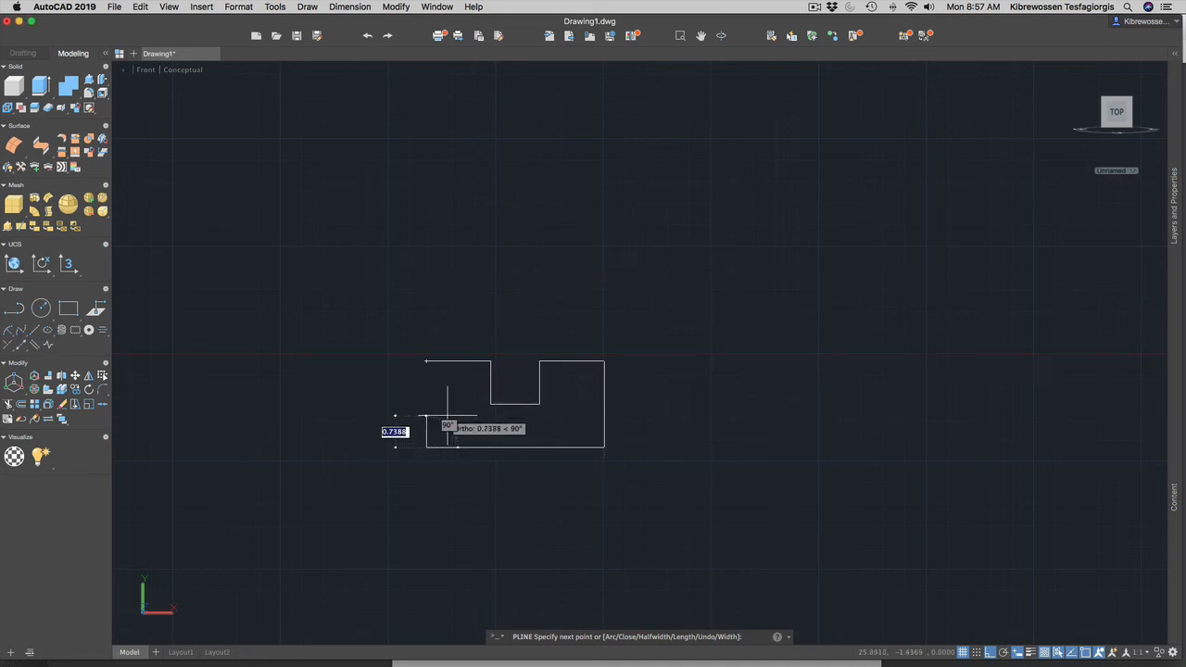
pyautogui.write('c')
pyautogui.press('Return')
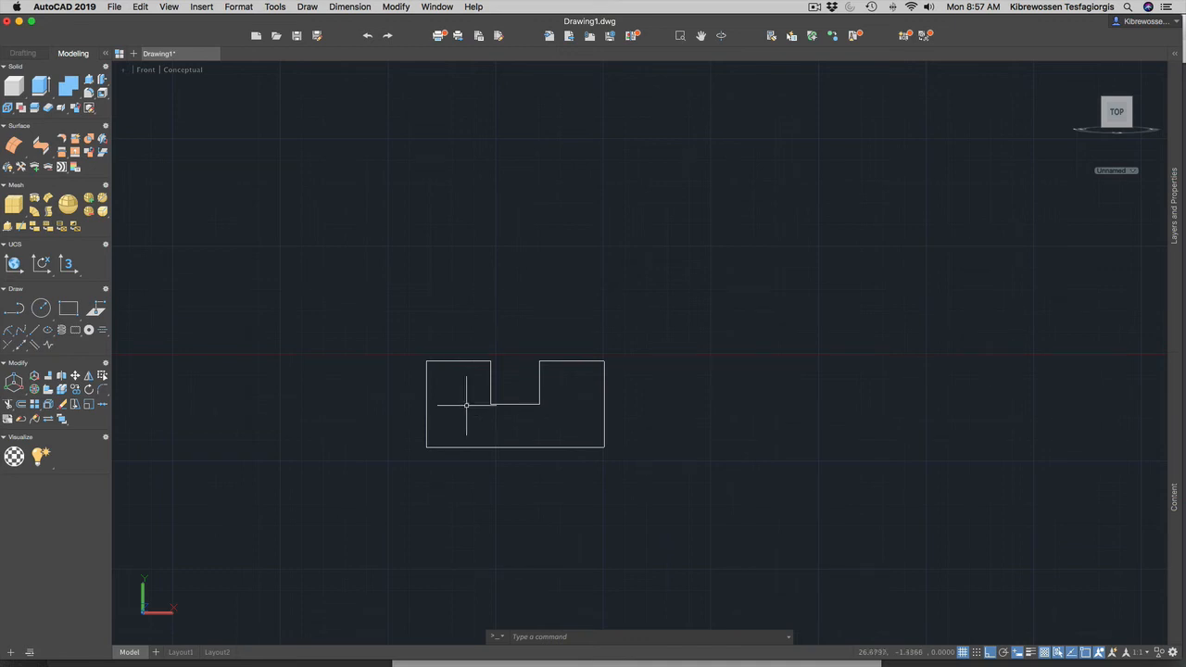
# Step: Set the drawing to the Right 3D view
pyautogui.click(171, 8)
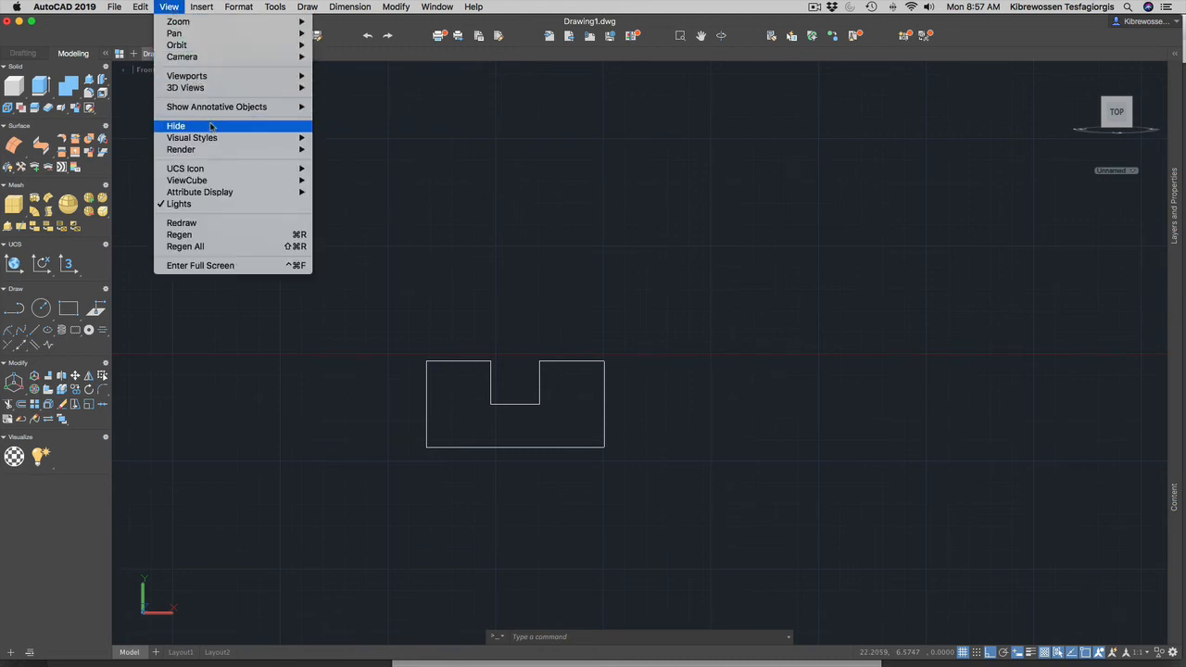
pyautogui.moveTo(262, 89)
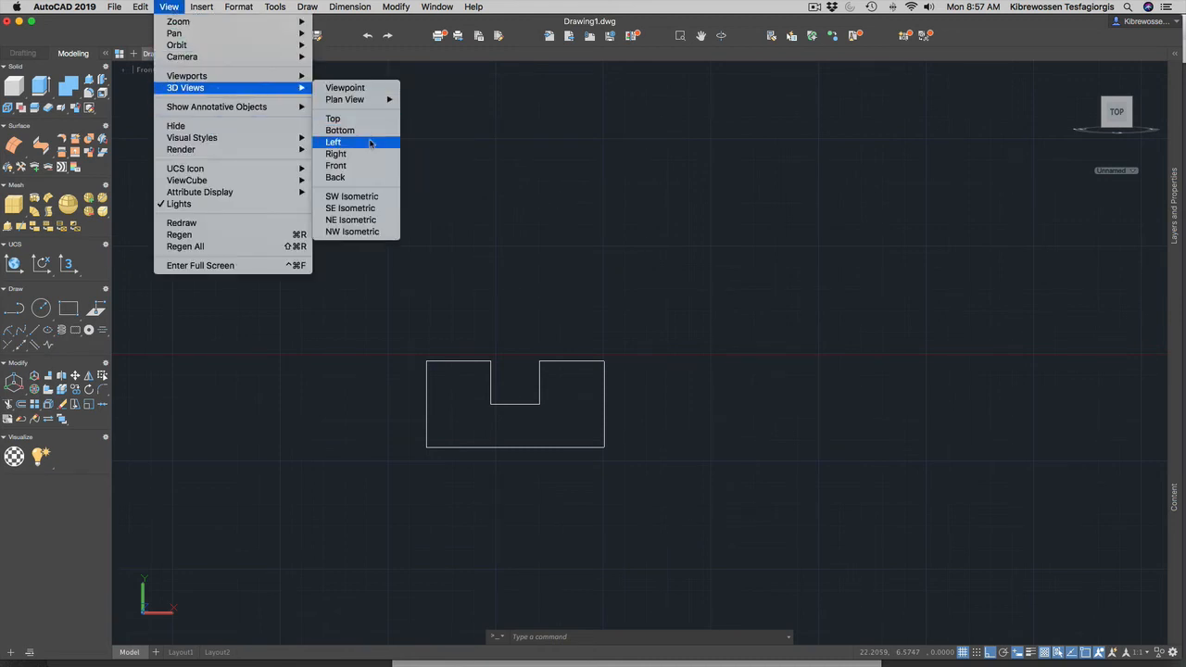
pyautogui.click(362, 153)
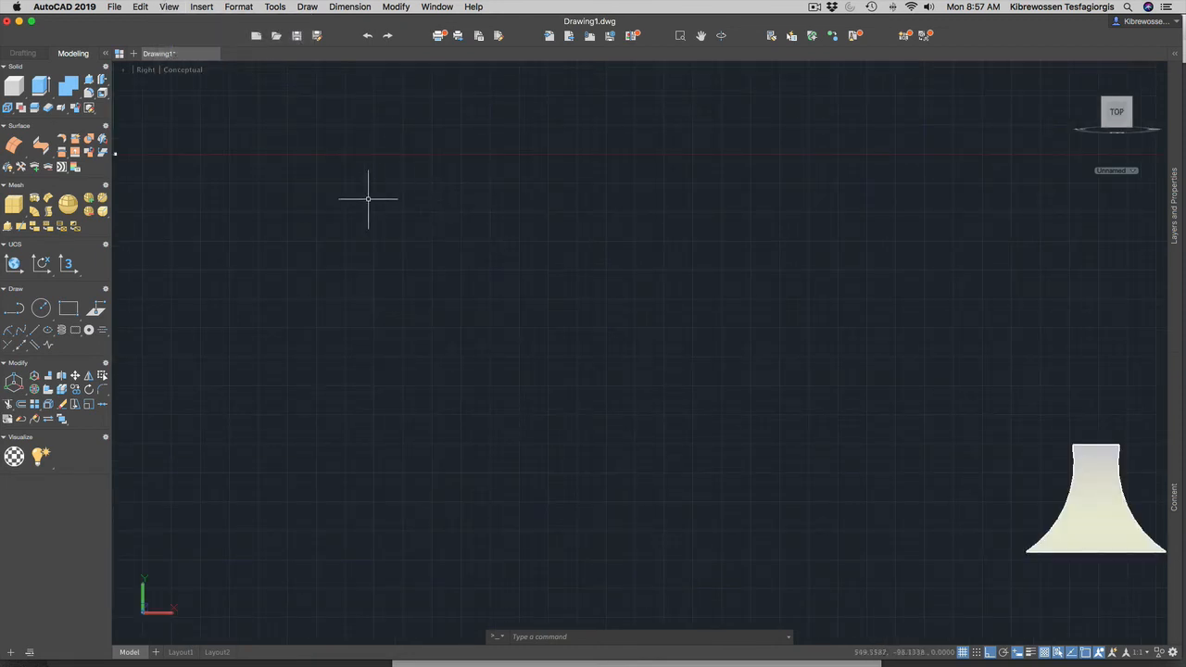
# Step: Examine the right view to locate the edge-on front profile and the solids lying beside it
pyautogui.scroll(5, 171, 139)
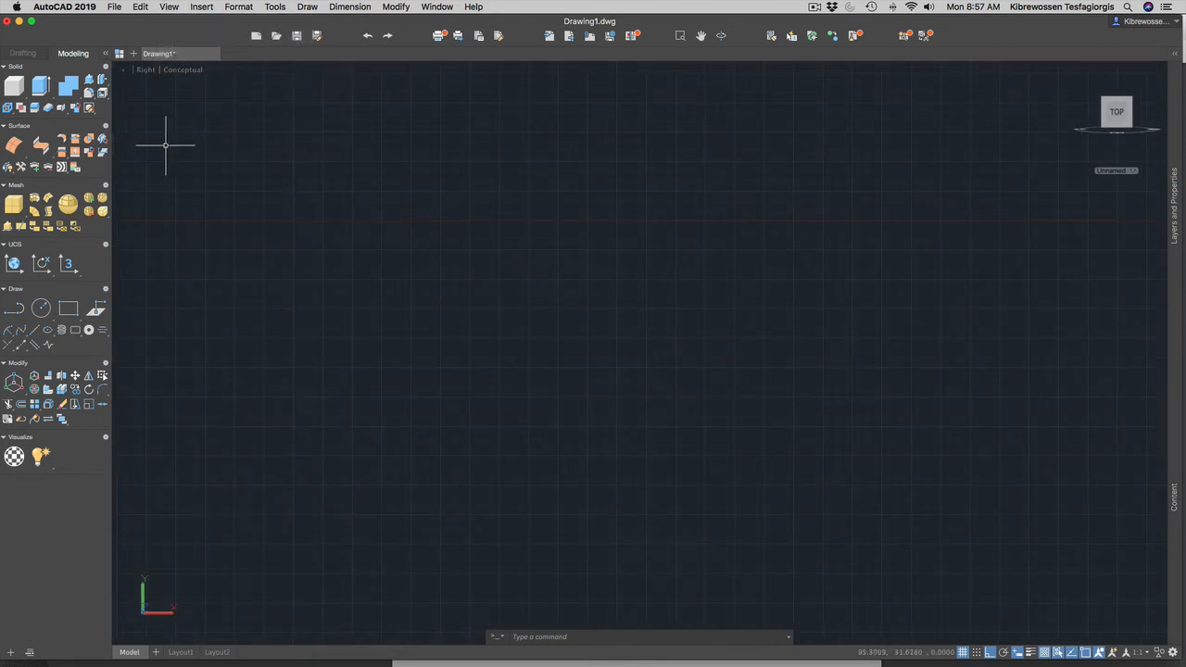
pyautogui.scroll(-5, 169, 143)
pyautogui.scroll(8, 162, 139)
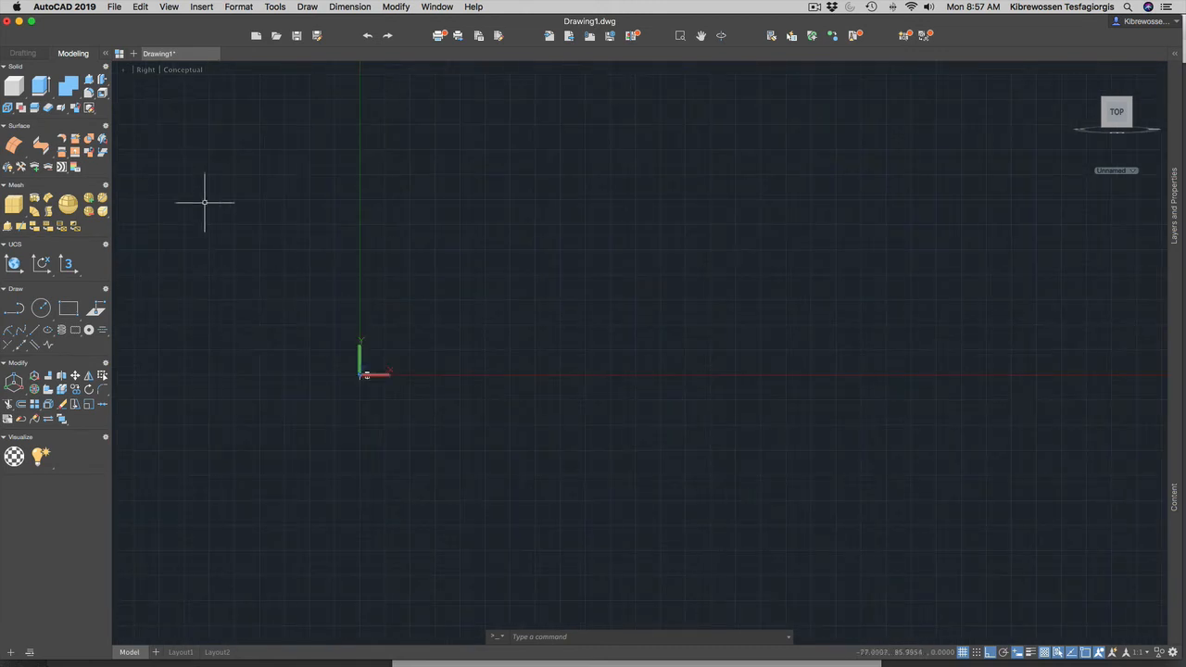
pyautogui.scroll(8, 390, 403)
pyautogui.scroll(3, 204, 130)
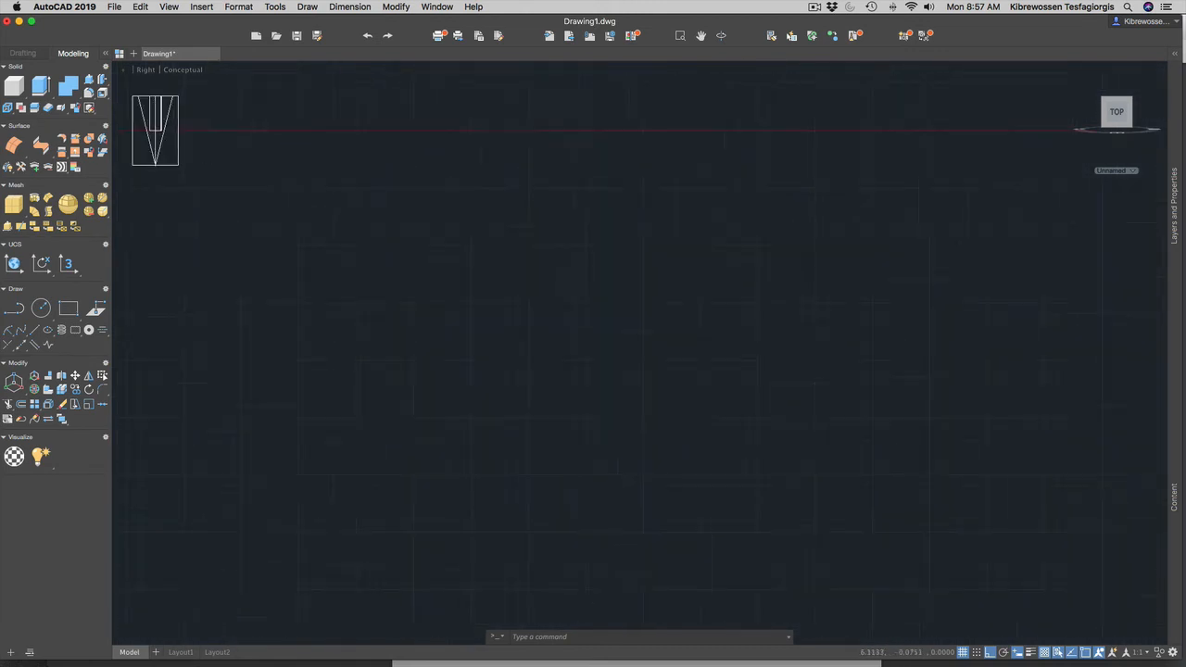
pyautogui.scroll(3, 203, 140)
pyautogui.scroll(-8, 237, 186)
pyautogui.scroll(-3, 187, 166)
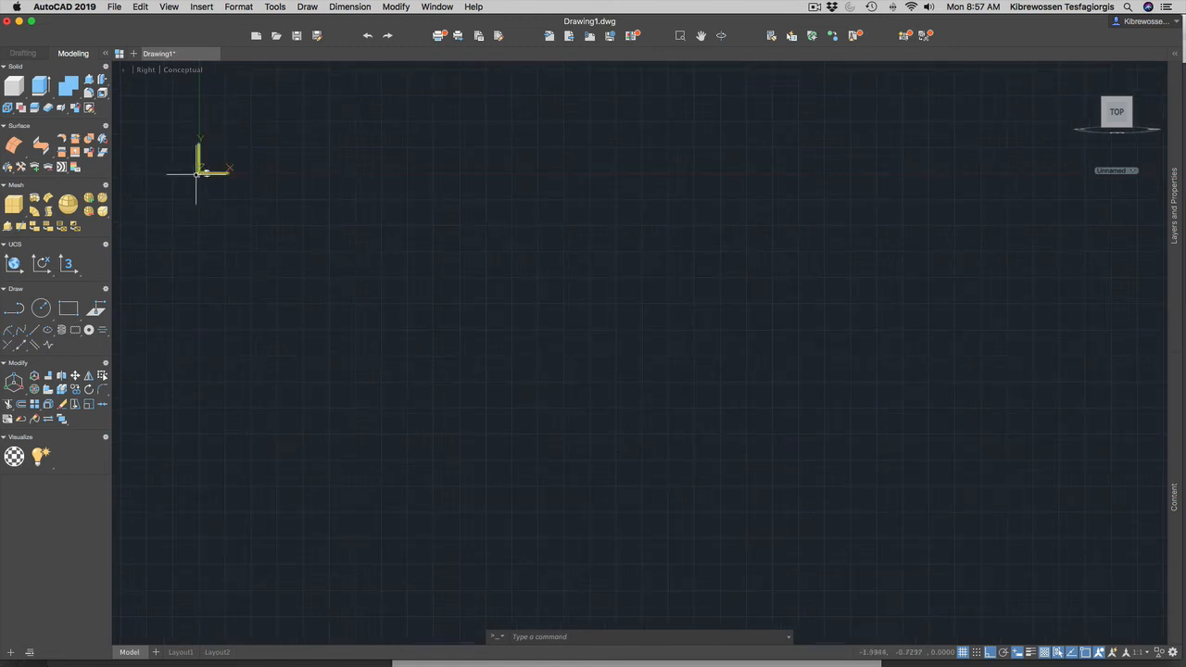
pyautogui.scroll(6, 196, 174)
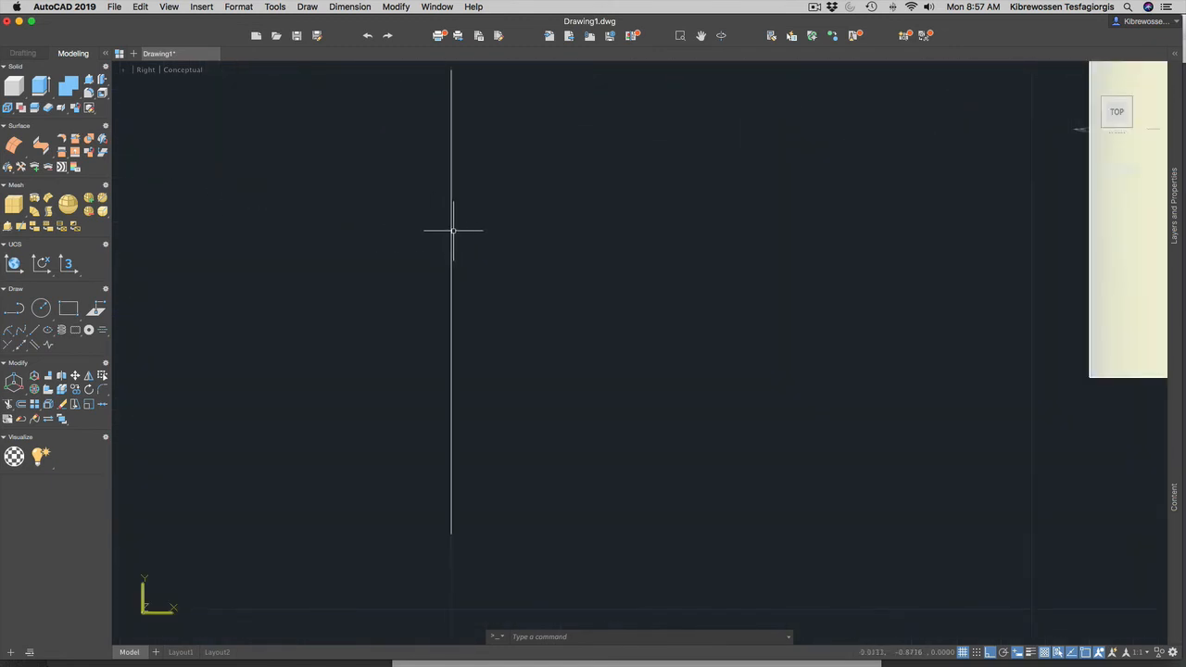
pyautogui.scroll(-6, 502, 271)
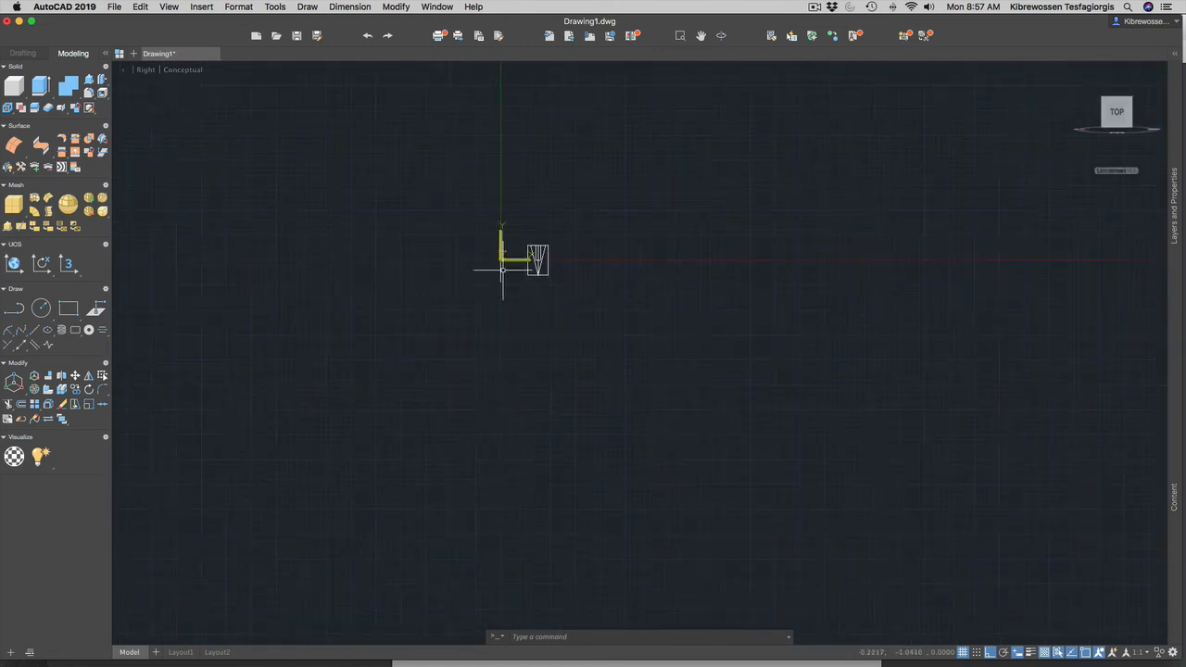
pyautogui.scroll(6, 502, 271)
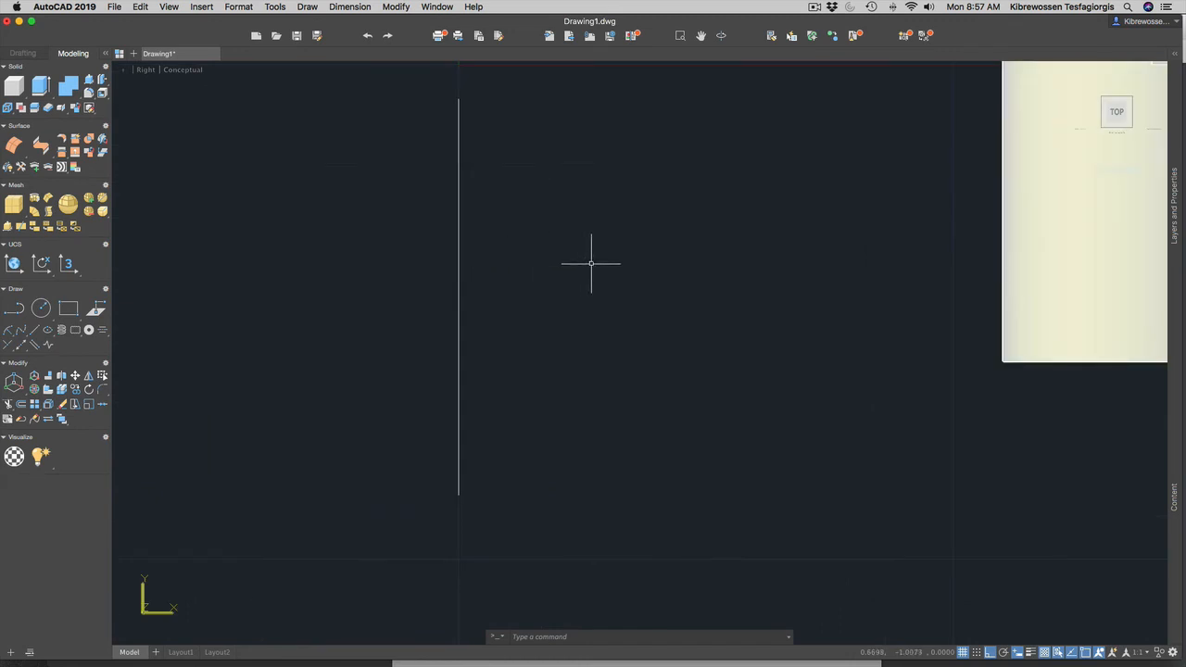
pyautogui.scroll(-6, 591, 263)
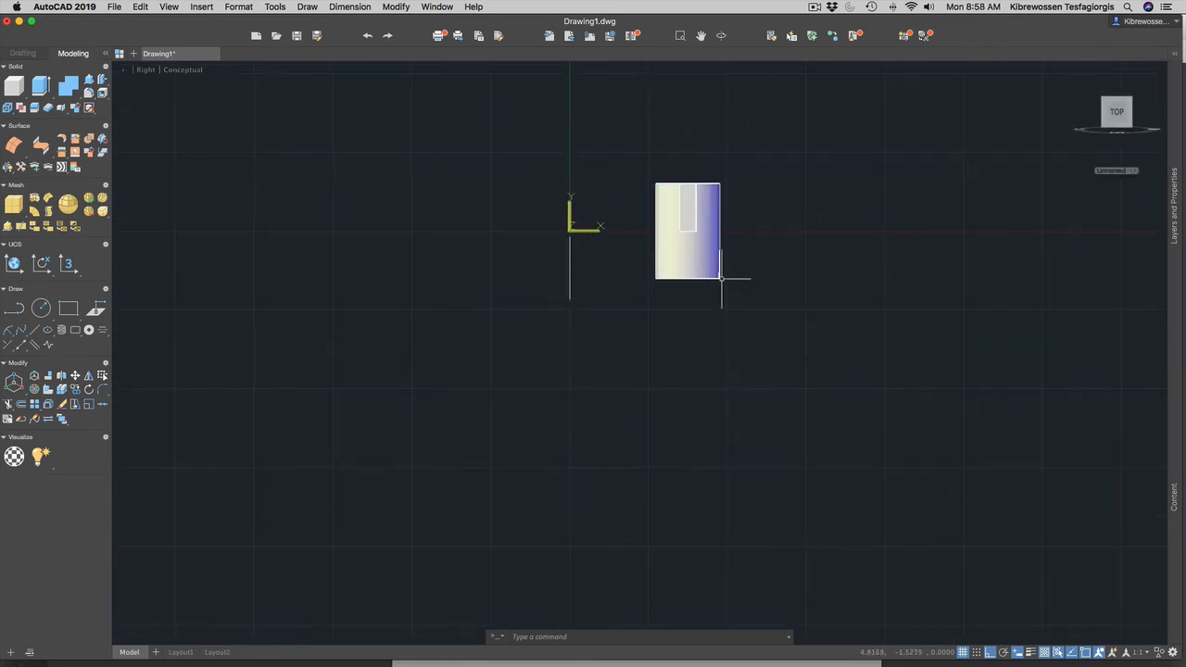
# Step: Move the slotted cylindrical solid horizontally about 16 units to the left, past the edge-on profile, to clear the space beside it
pyautogui.click(703, 267)
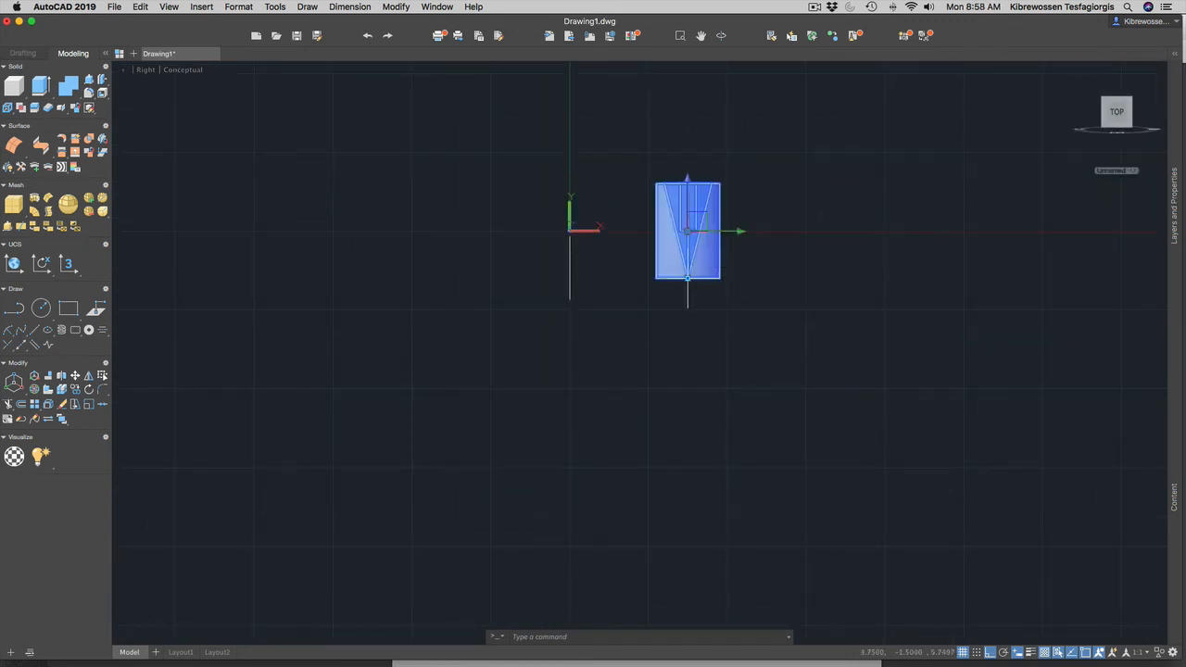
pyautogui.click(688, 278)
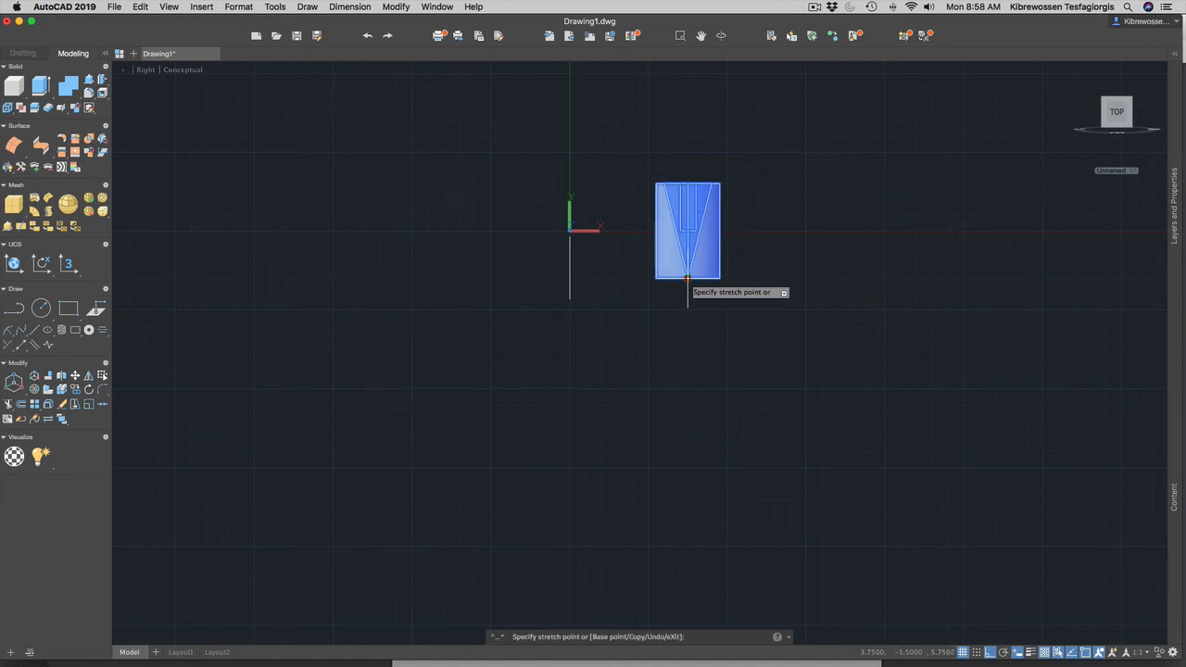
pyautogui.press('space')
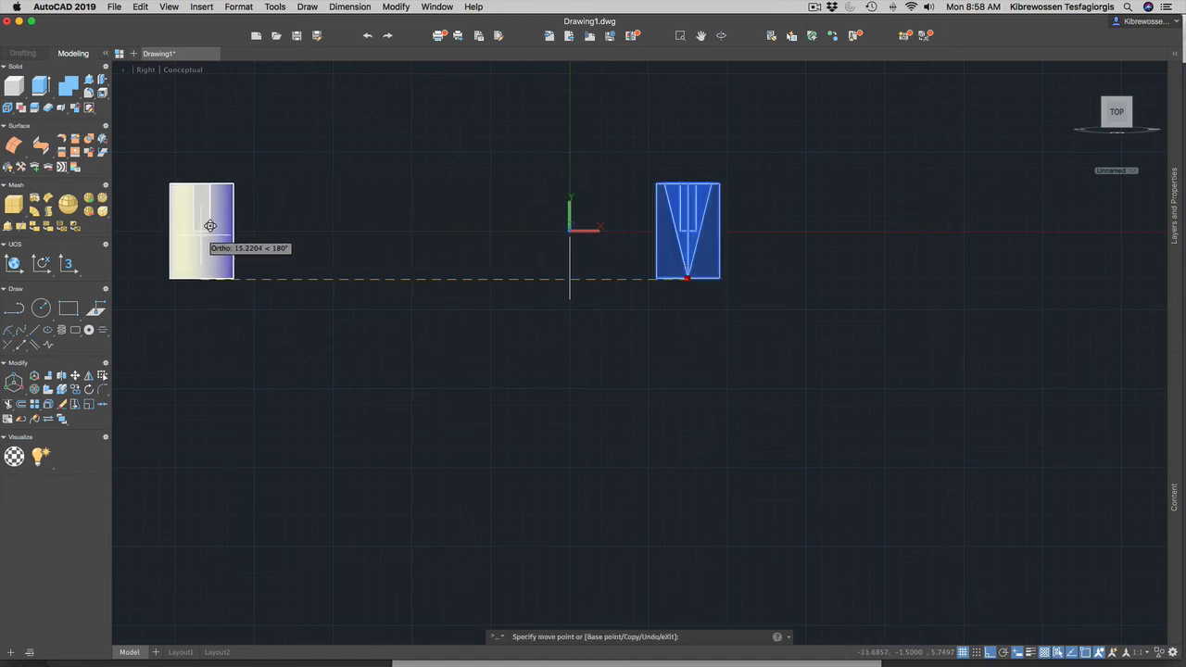
pyautogui.click(194, 225)
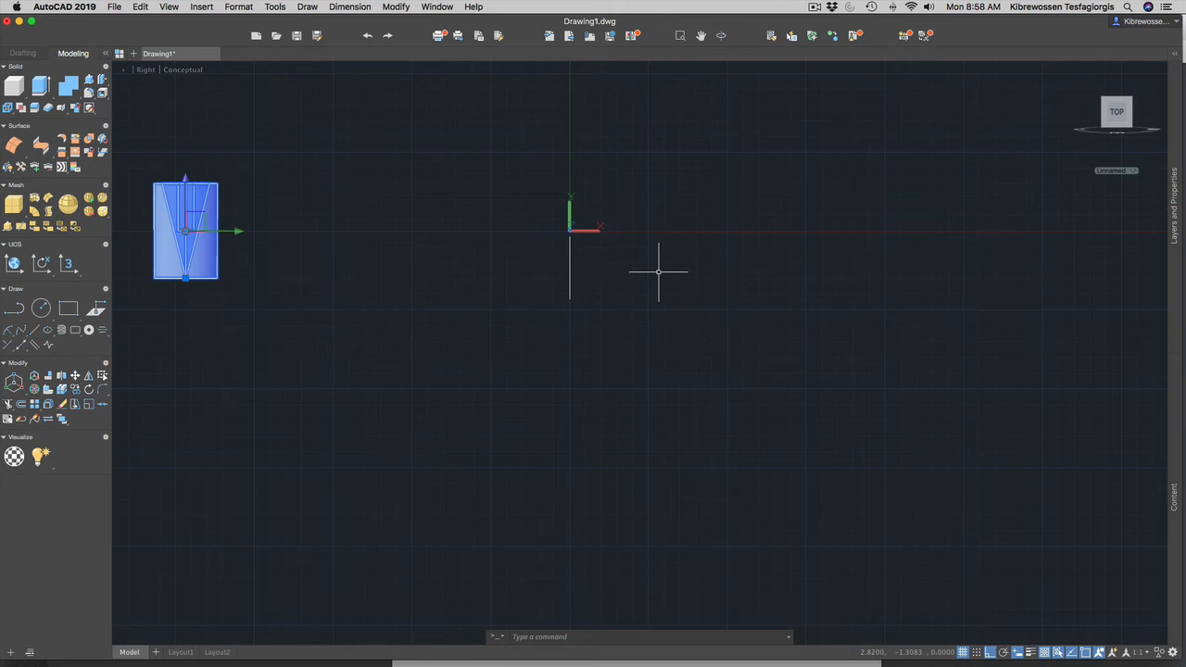
pyautogui.press('Escape')
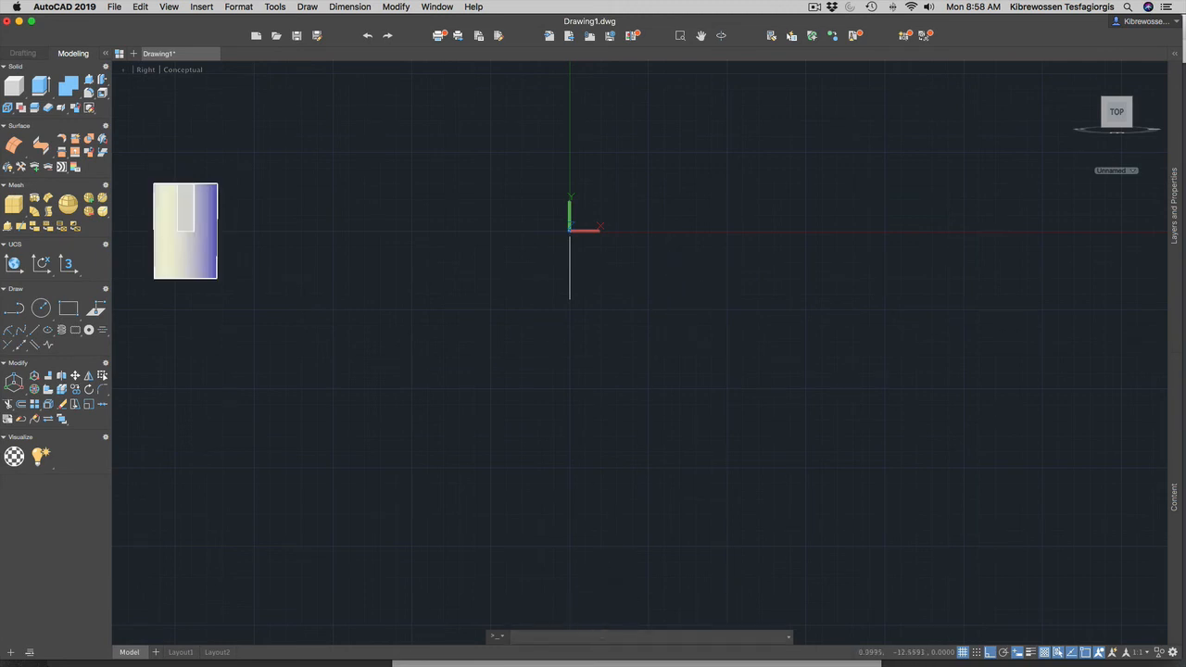
pyautogui.scroll(8, 601, 234)
pyautogui.scroll(-9, 607, 246)
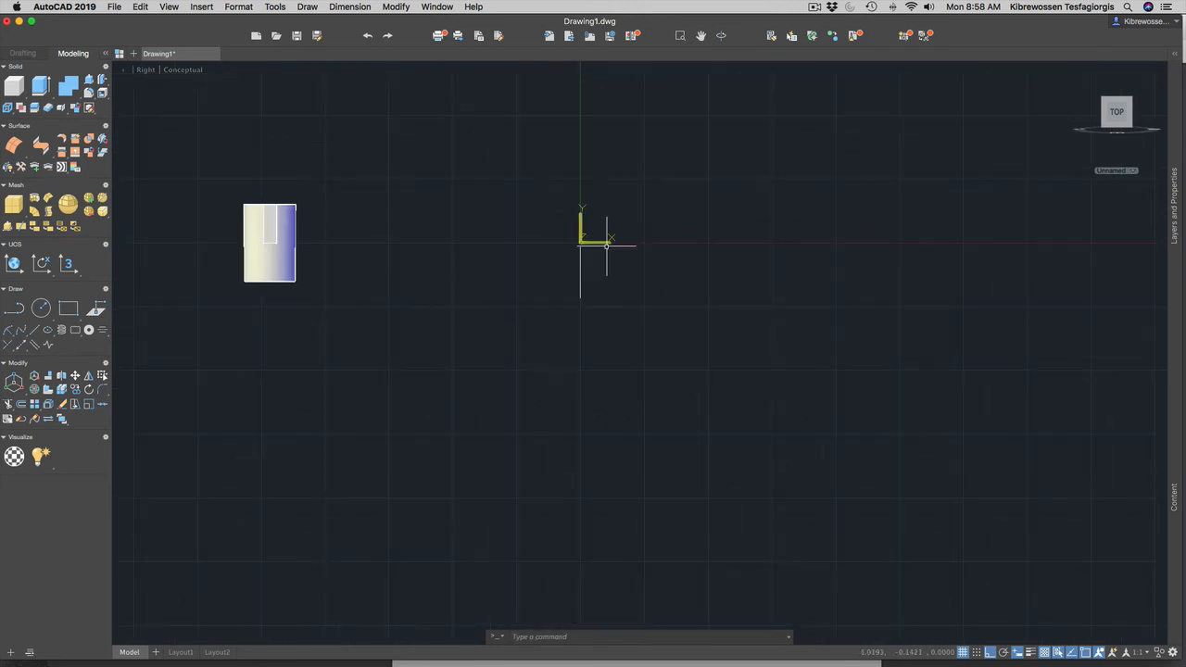
# Step: Start a polyline profile beside the edge-on front profile with segments 2.25 units right and 2 units down, followed by a short foot left
pyautogui.click(624, 635)
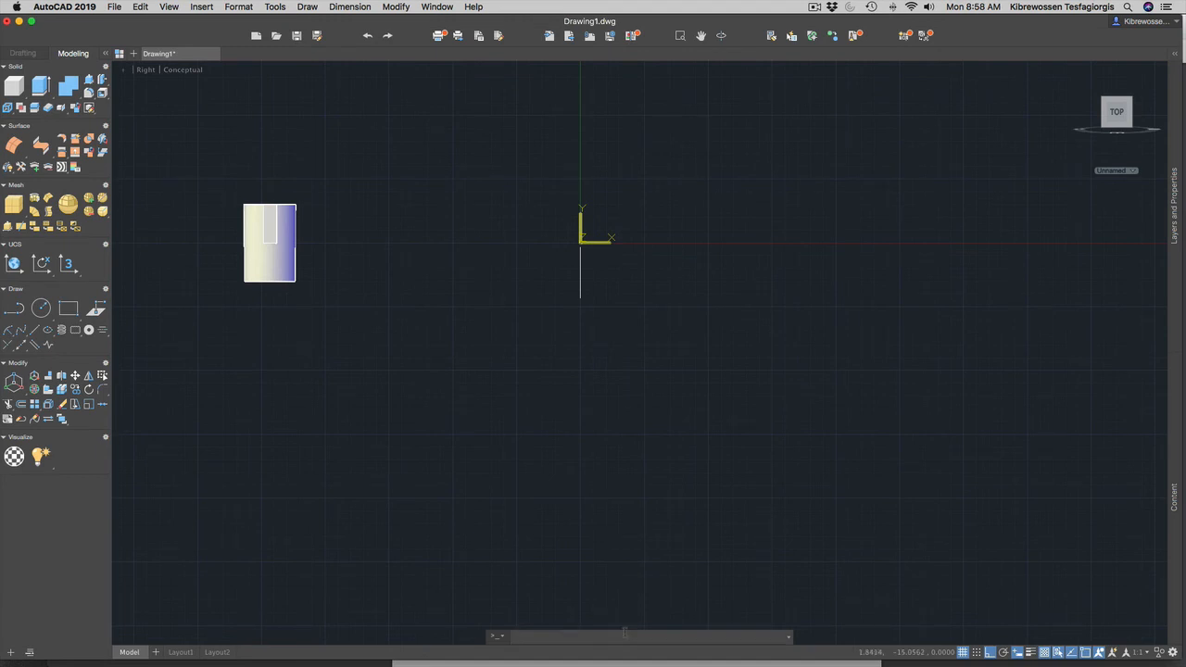
pyautogui.write('pl')
pyautogui.press('Return')
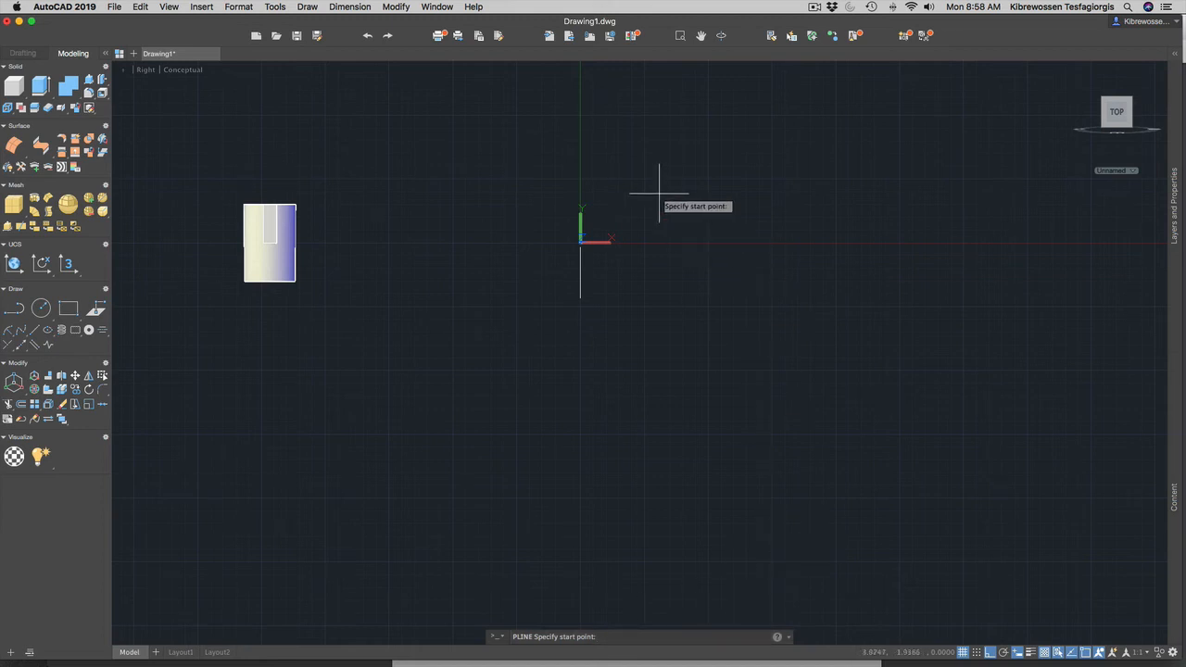
pyautogui.click(696, 246)
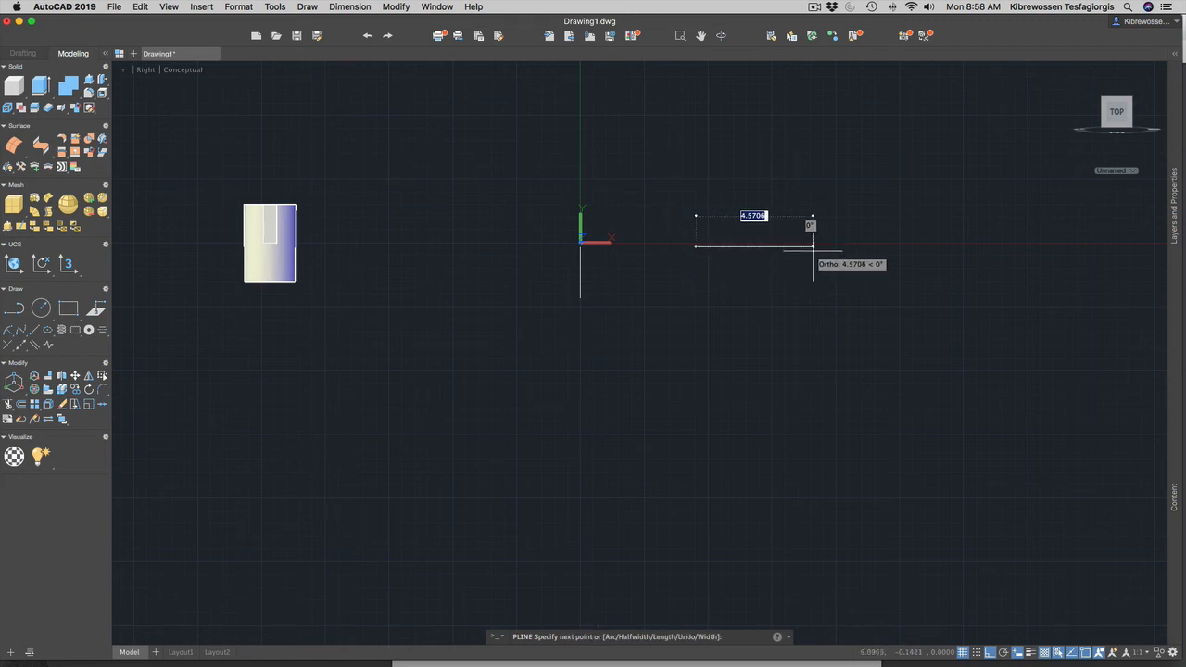
pyautogui.write('2')
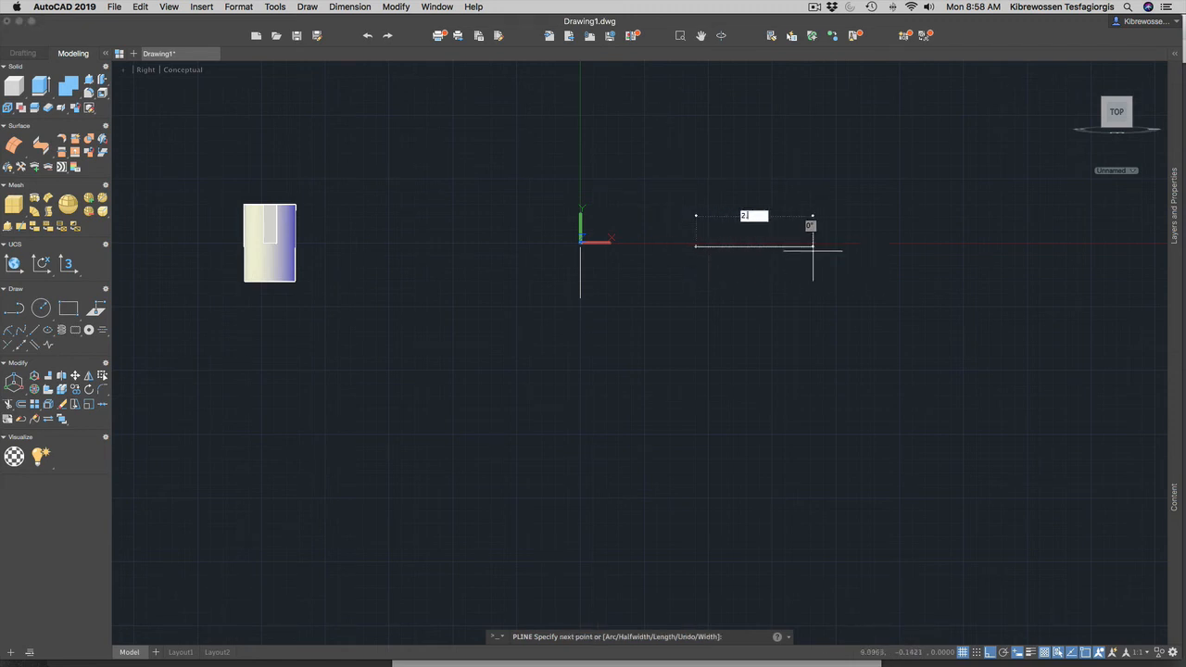
pyautogui.write('.25')
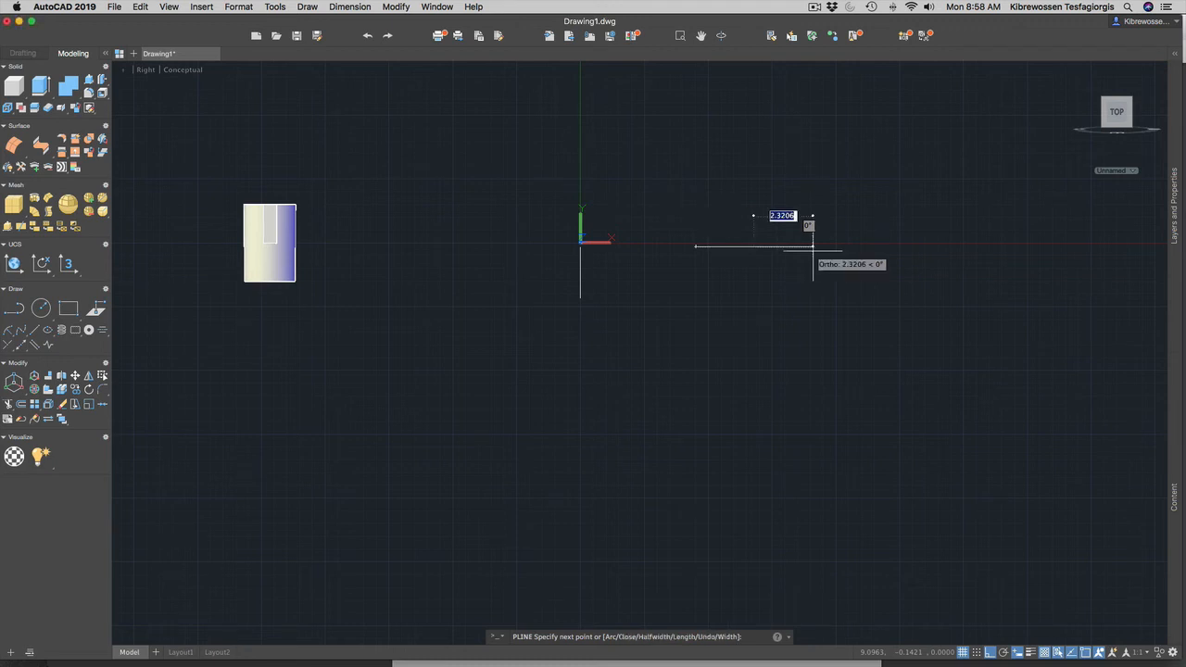
pyautogui.press('Return')
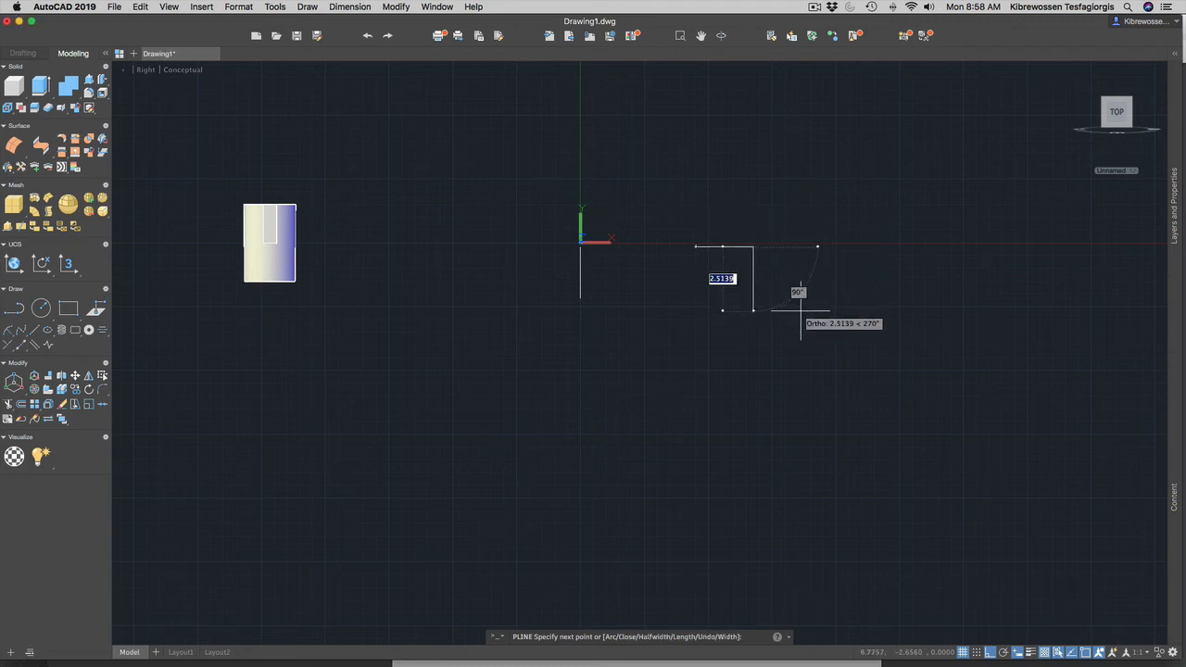
pyautogui.write('2')
pyautogui.press('Return')
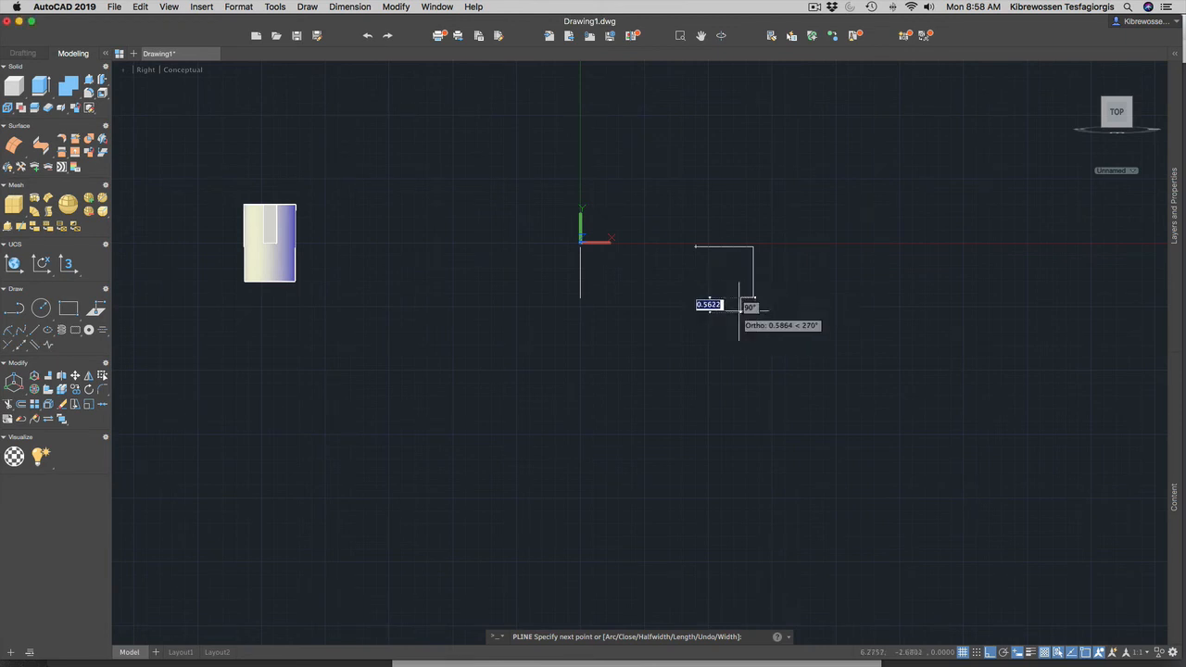
# Step: Continue the polyline around the square slot with segments 1.25 units up, 1.25 units left and 1.25 units down
pyautogui.scroll(8, 739, 309)
pyautogui.scroll(-5, 744, 299)
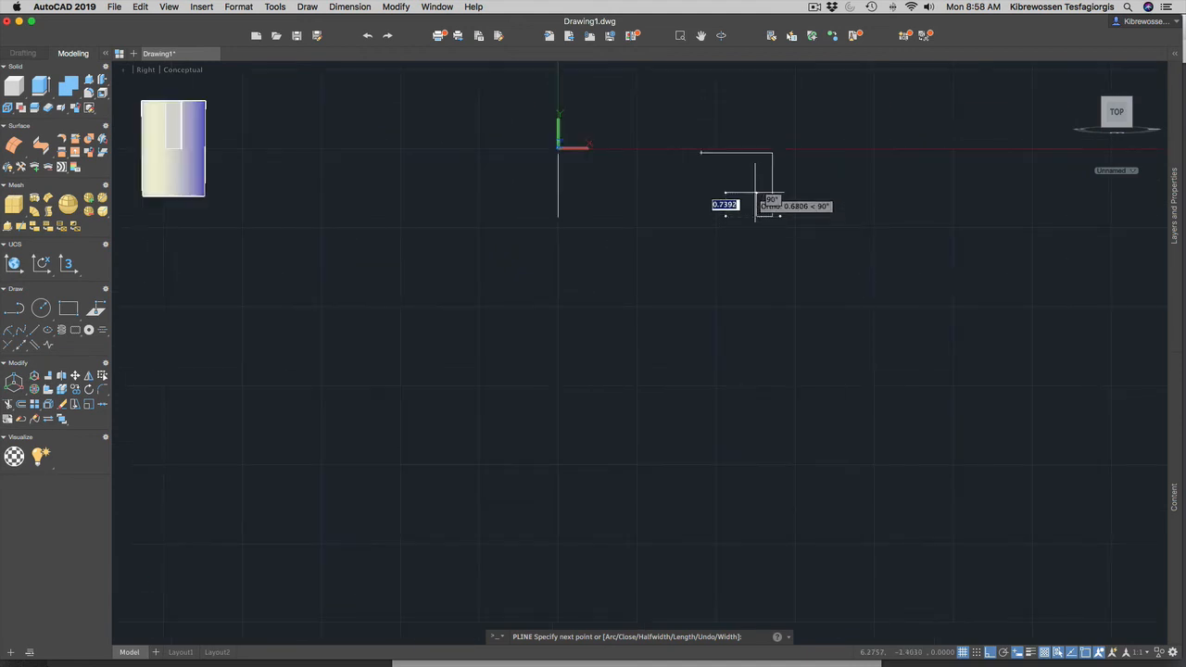
pyautogui.scroll(4, 755, 180)
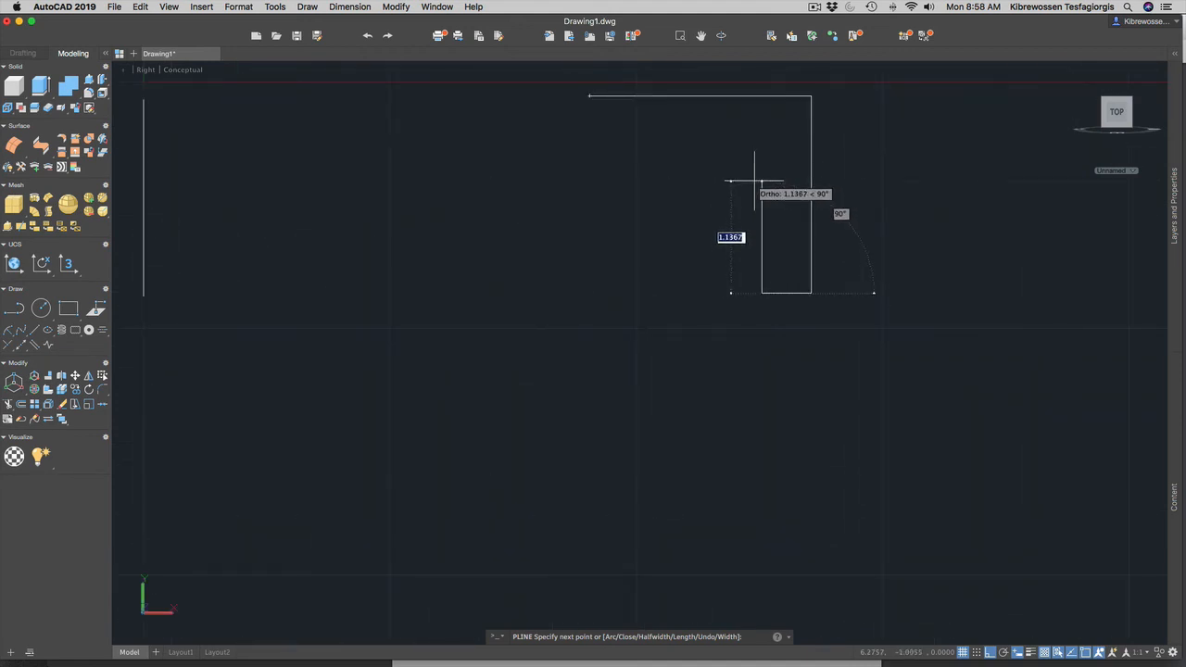
pyautogui.write('1.25')
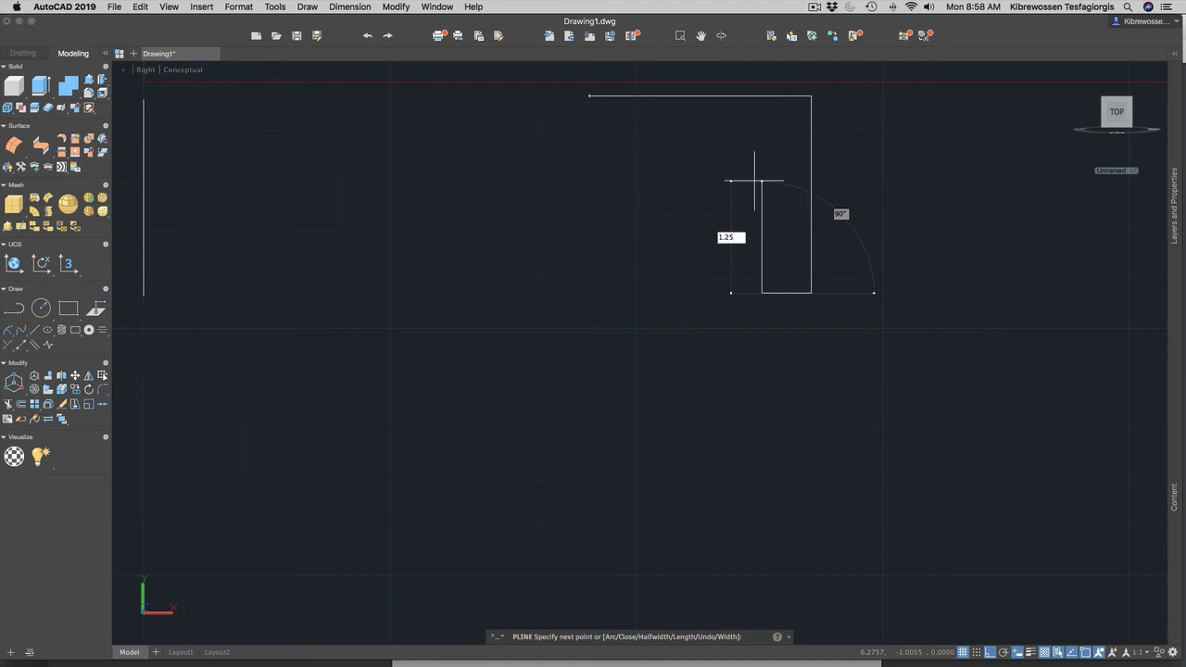
pyautogui.press('Return')
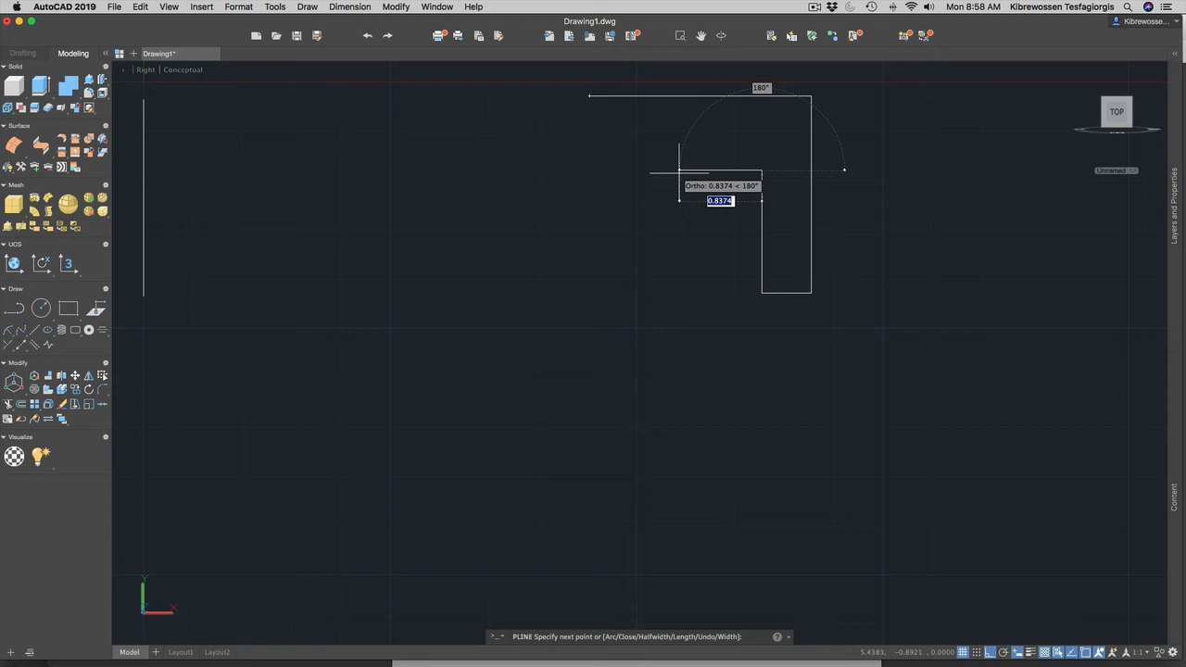
pyautogui.write('1.25')
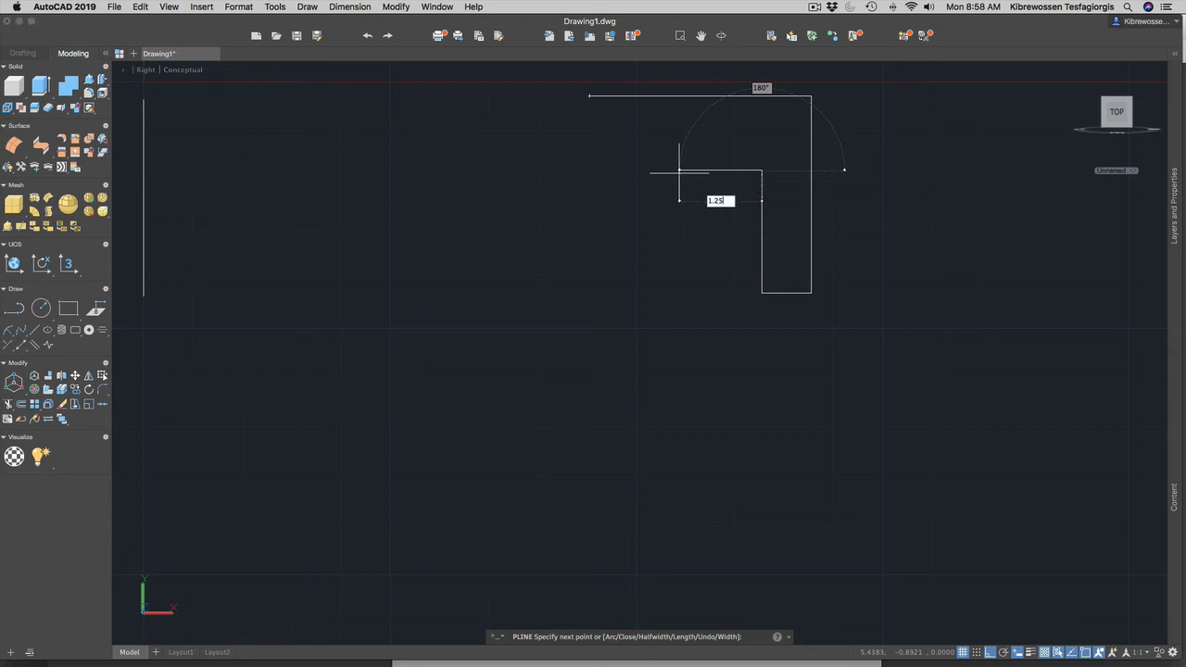
pyautogui.press('Return')
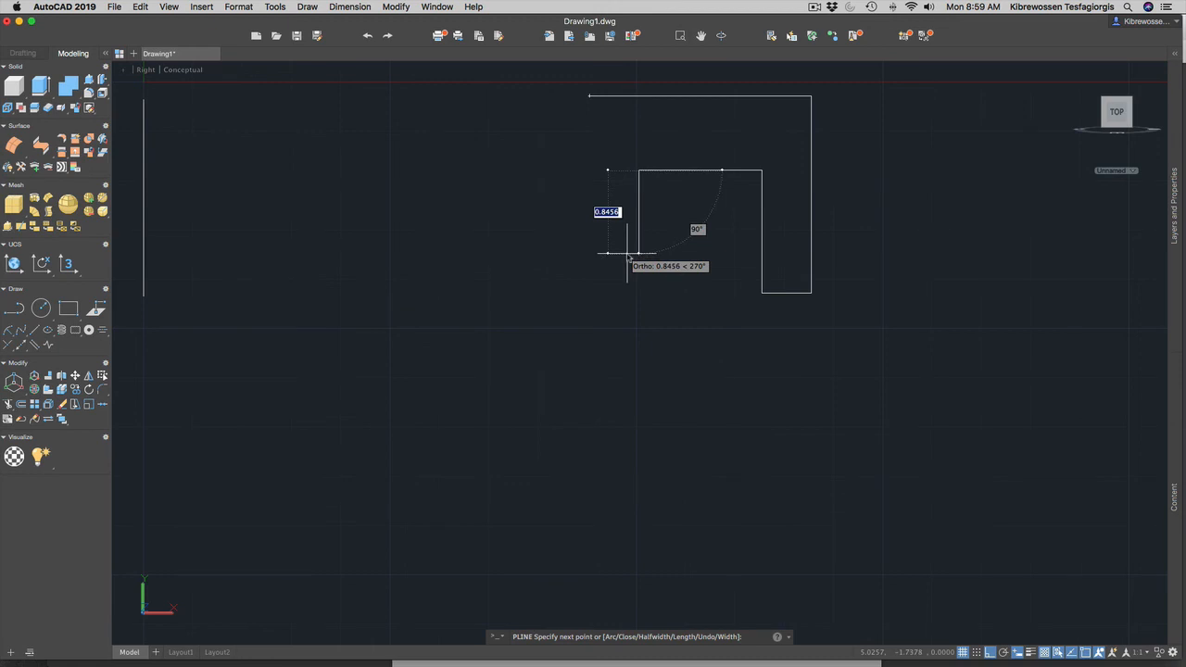
pyautogui.write('1.25')
pyautogui.press('Return')
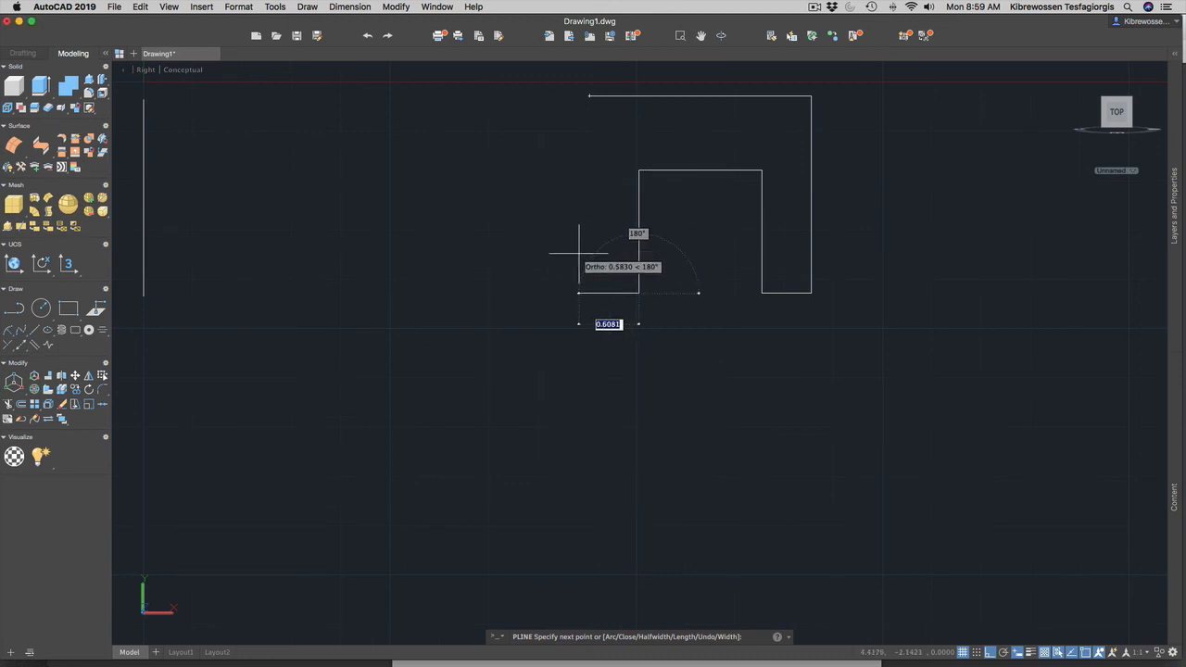
# Step: Finish the second foot of the profile with a 0.5-unit segment left and close the polyline
pyautogui.write('.5')
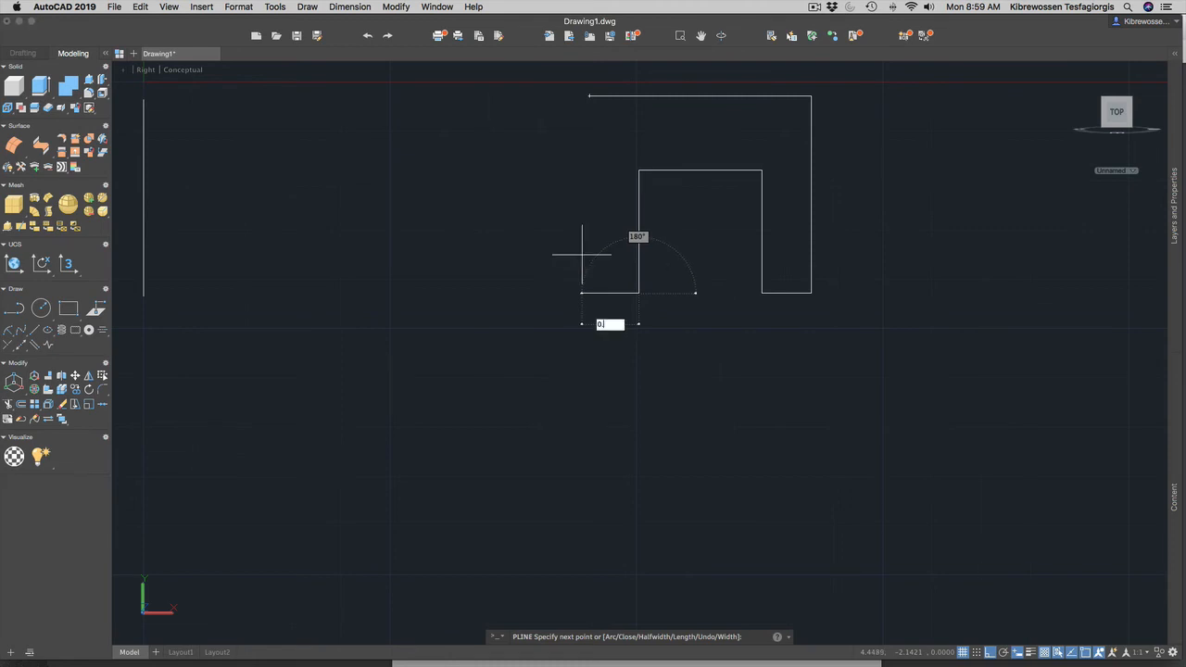
pyautogui.press('Return')
pyautogui.write('c')
pyautogui.press('Return')
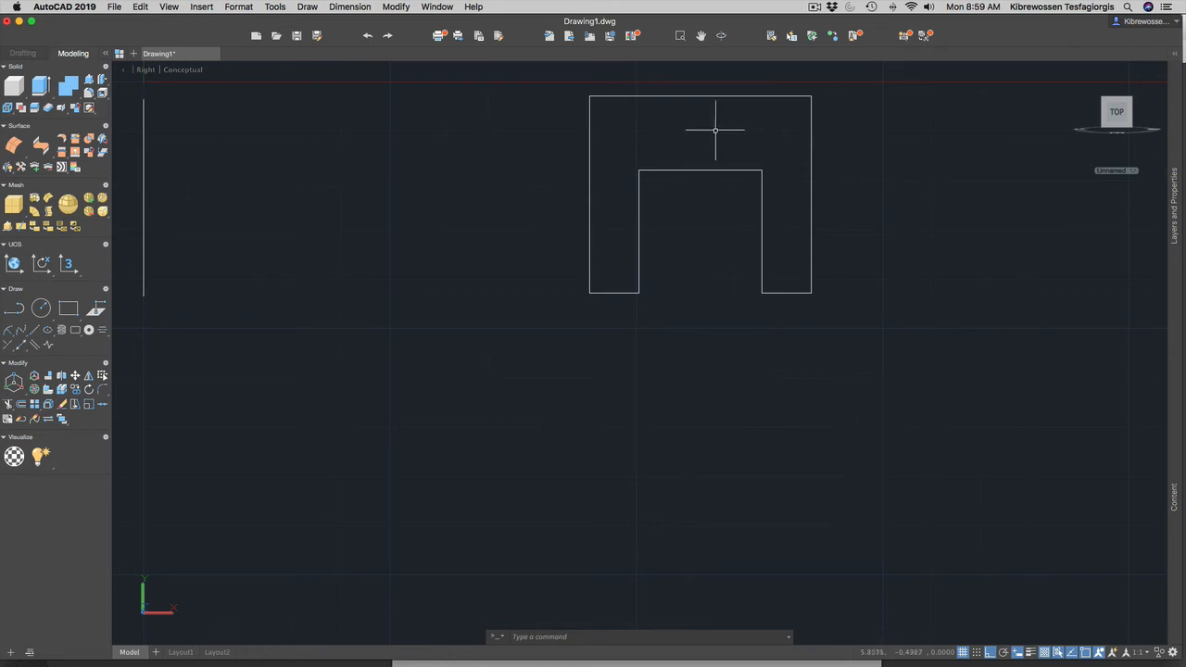
# Step: Set the drawing to the SE Isometric 3D view and bring both profiles into sight
pyautogui.scroll(-6, 714, 124)
pyautogui.scroll(5, 709, 133)
pyautogui.scroll(-4, 707, 132)
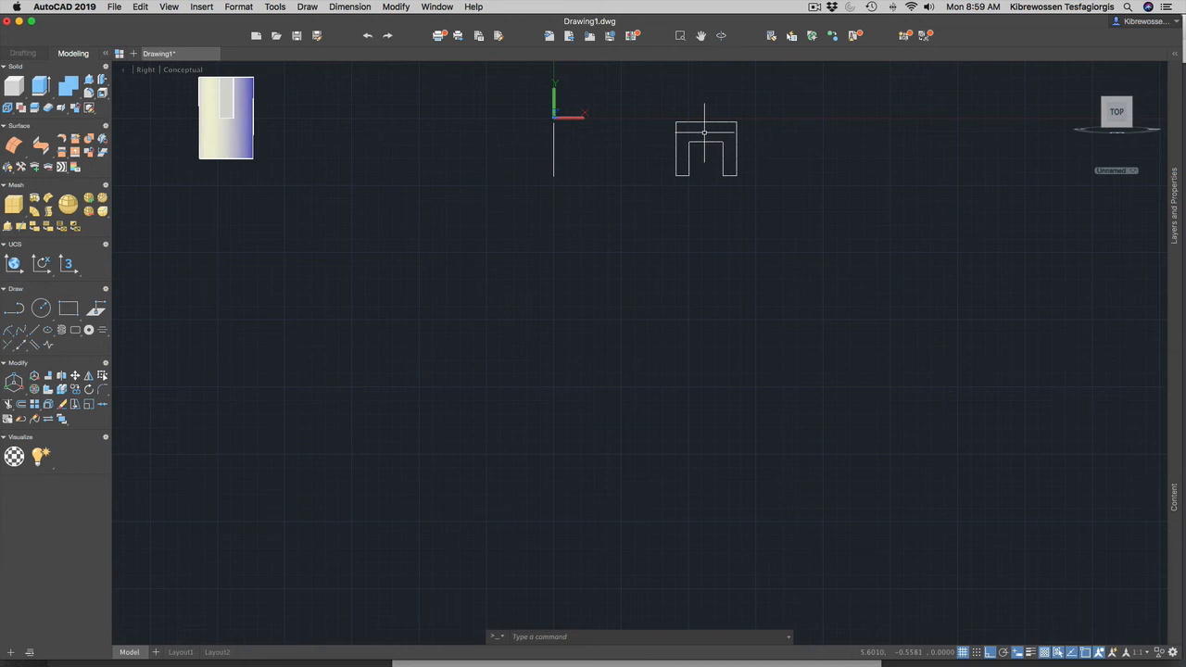
pyautogui.click(170, 7)
pyautogui.moveTo(225, 136)
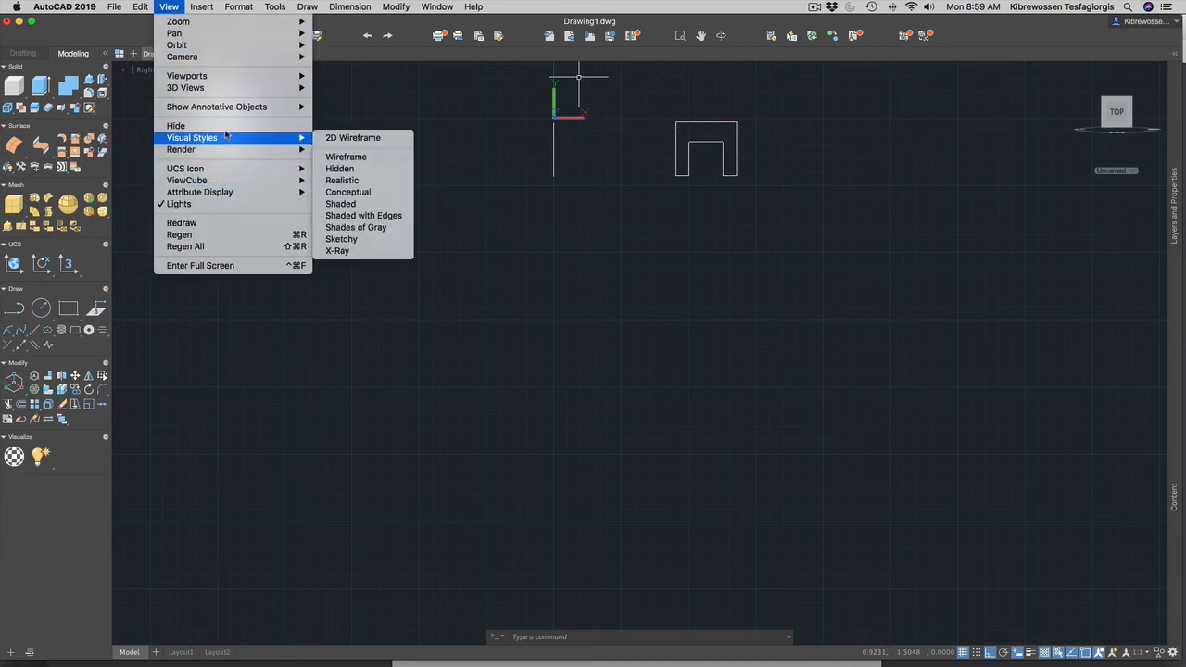
pyautogui.moveTo(246, 88)
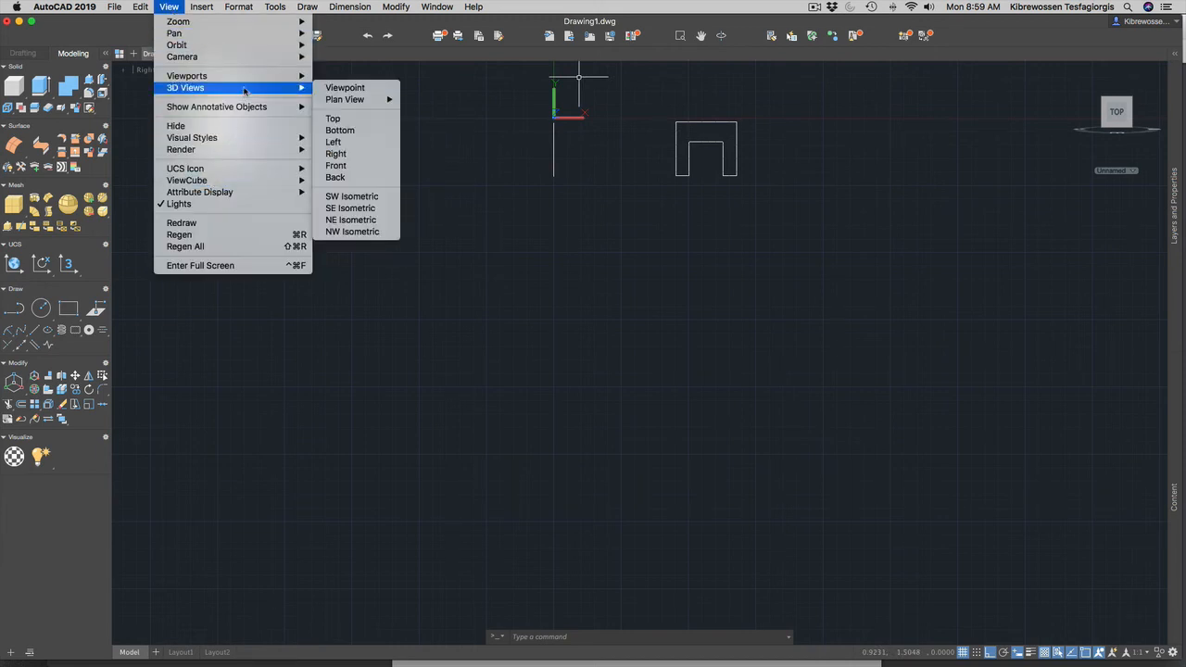
pyautogui.click(370, 209)
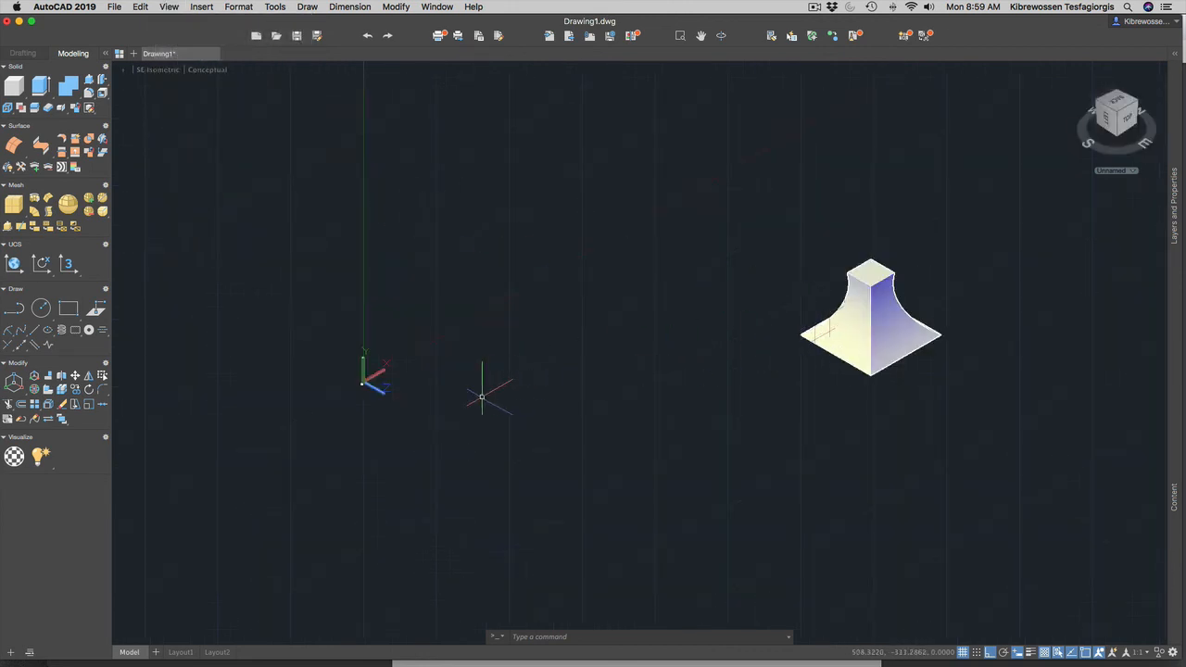
pyautogui.moveTo(410, 363)
pyautogui.mouseDown(button='middle')
pyautogui.moveTo(392, 371)
pyautogui.moveTo(699, 241)
pyautogui.mouseUp(button='middle')
pyautogui.scroll(5, 808, 197)
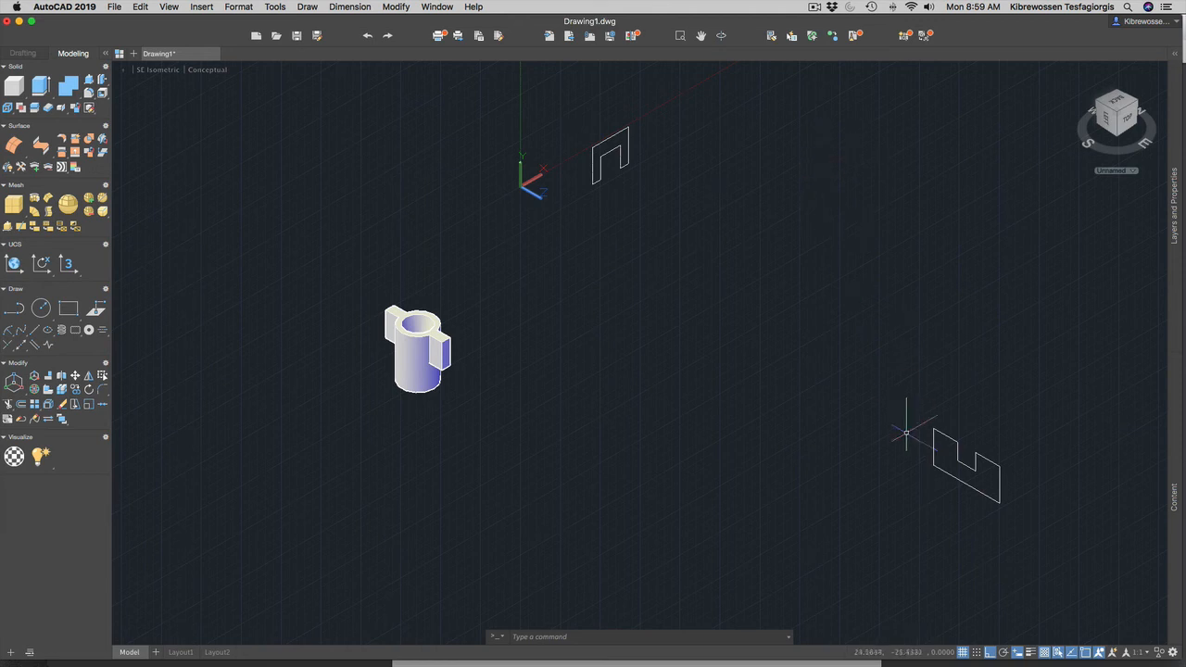
pyautogui.click(934, 464)
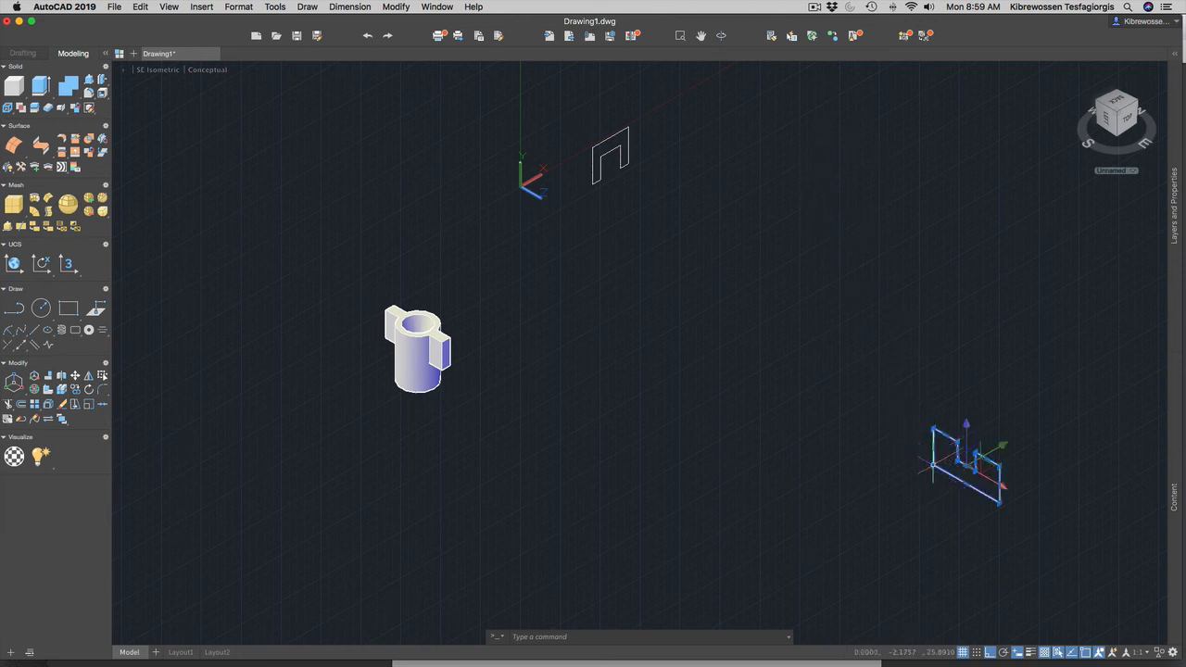
pyautogui.click(933, 466)
pyautogui.press('Escape')
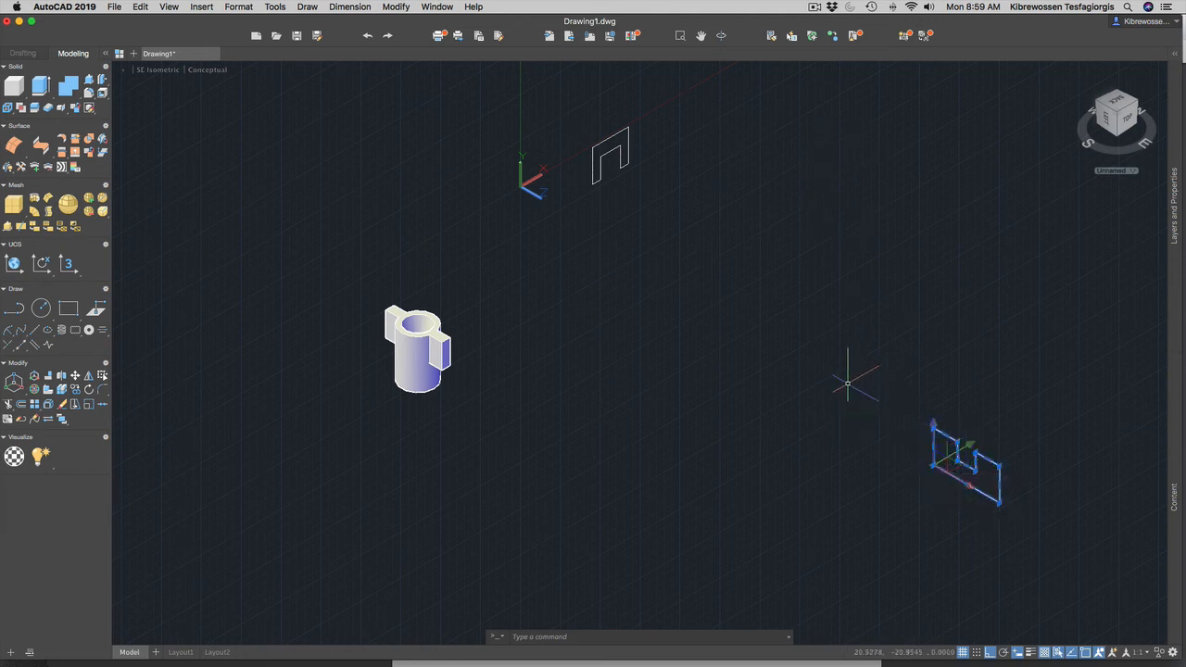
pyautogui.press('Escape')
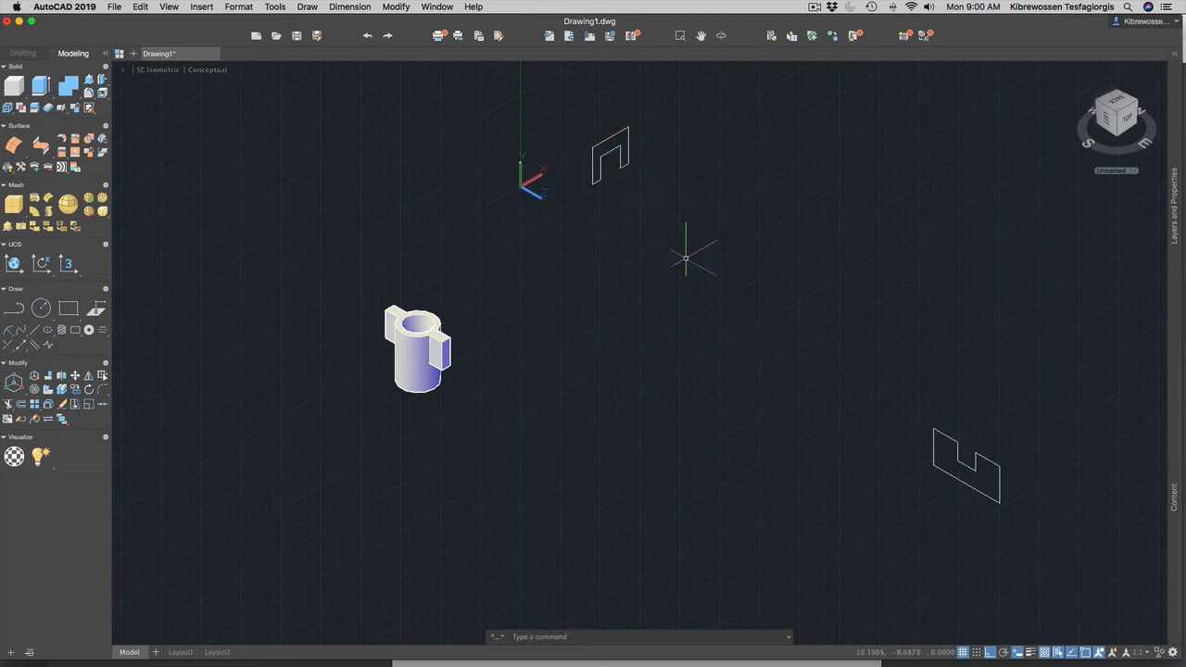
# Step: Extrude the inverted-U right-view profile 4.13 units toward the front profile's side
pyautogui.write('ext')
pyautogui.press('Return')
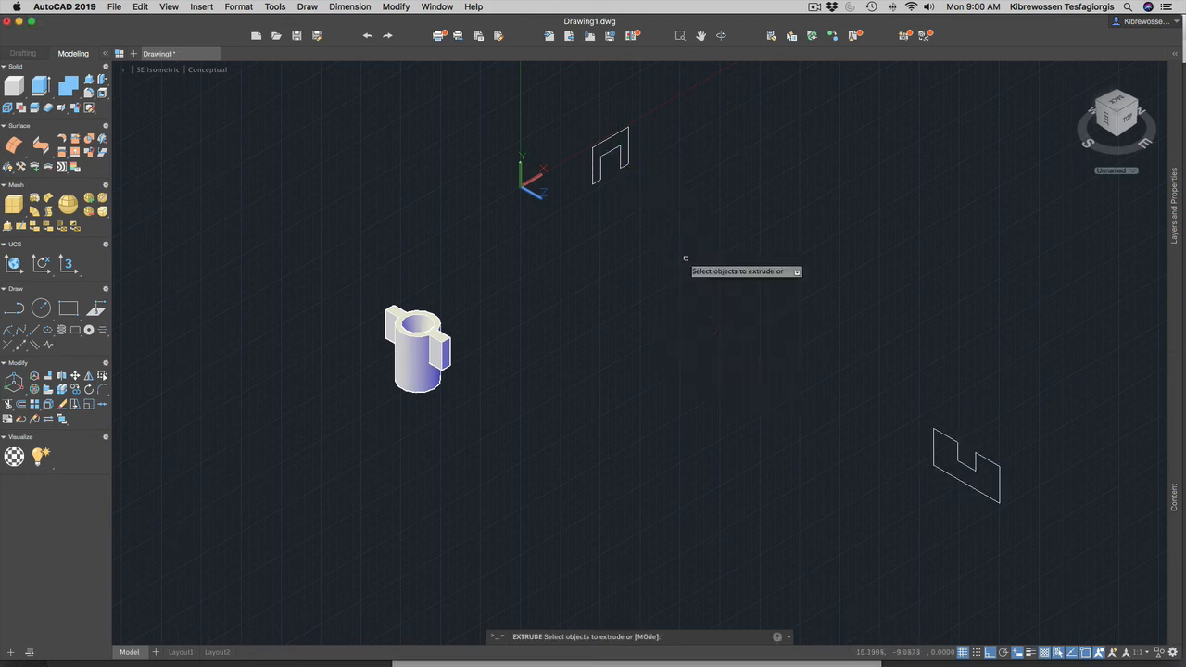
pyautogui.click(626, 141)
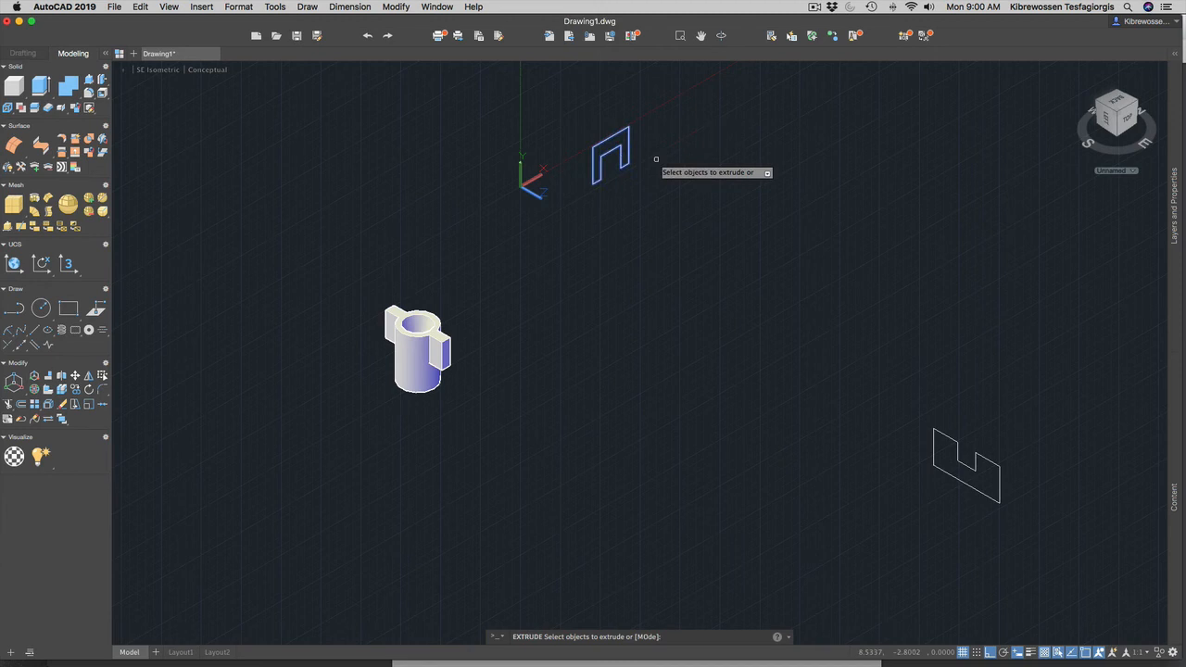
pyautogui.press('Return')
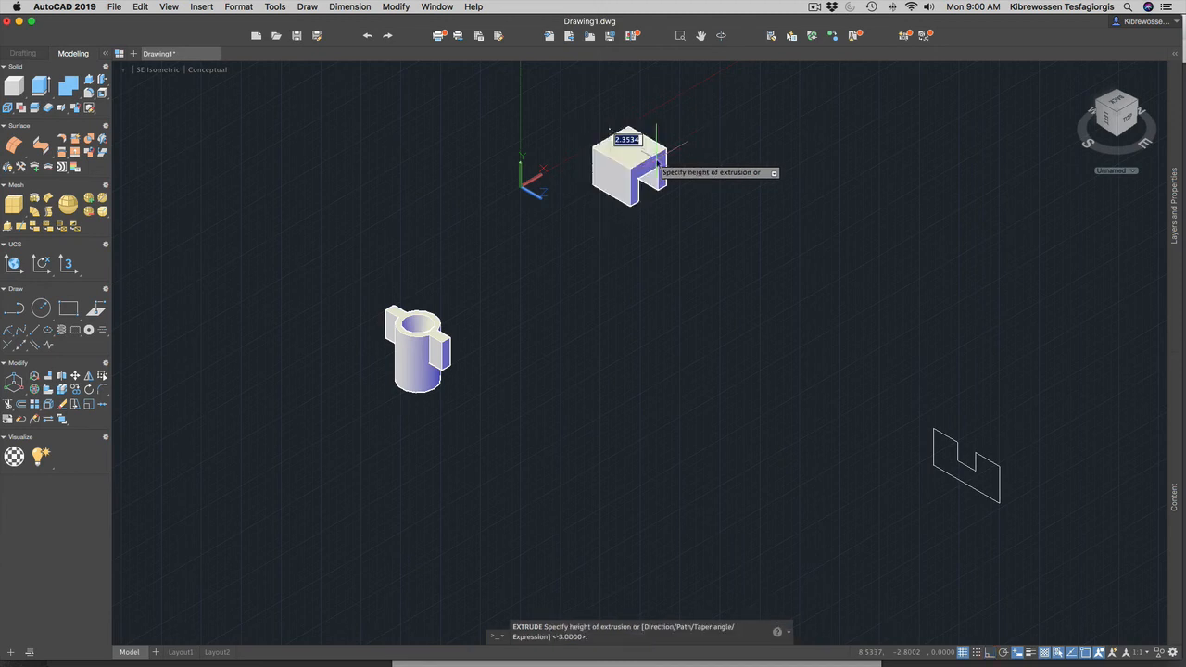
pyautogui.write('4.13')
pyautogui.press('Return')
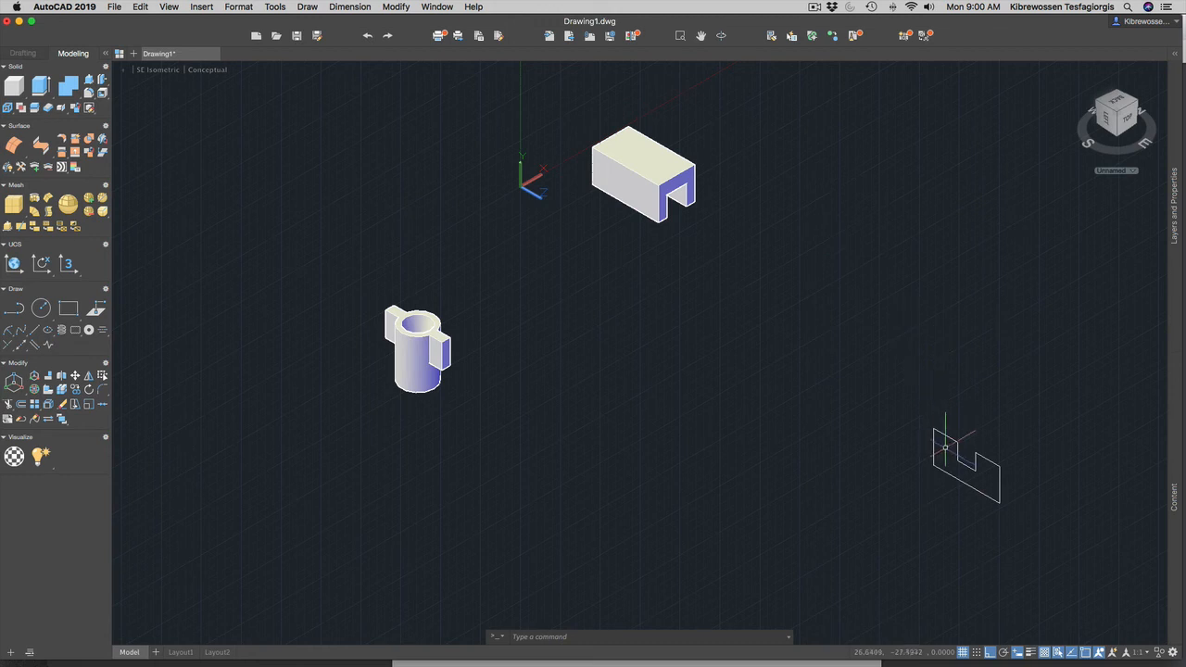
# Step: Extrude the notched front-view profile 2.25 units
pyautogui.write('ext')
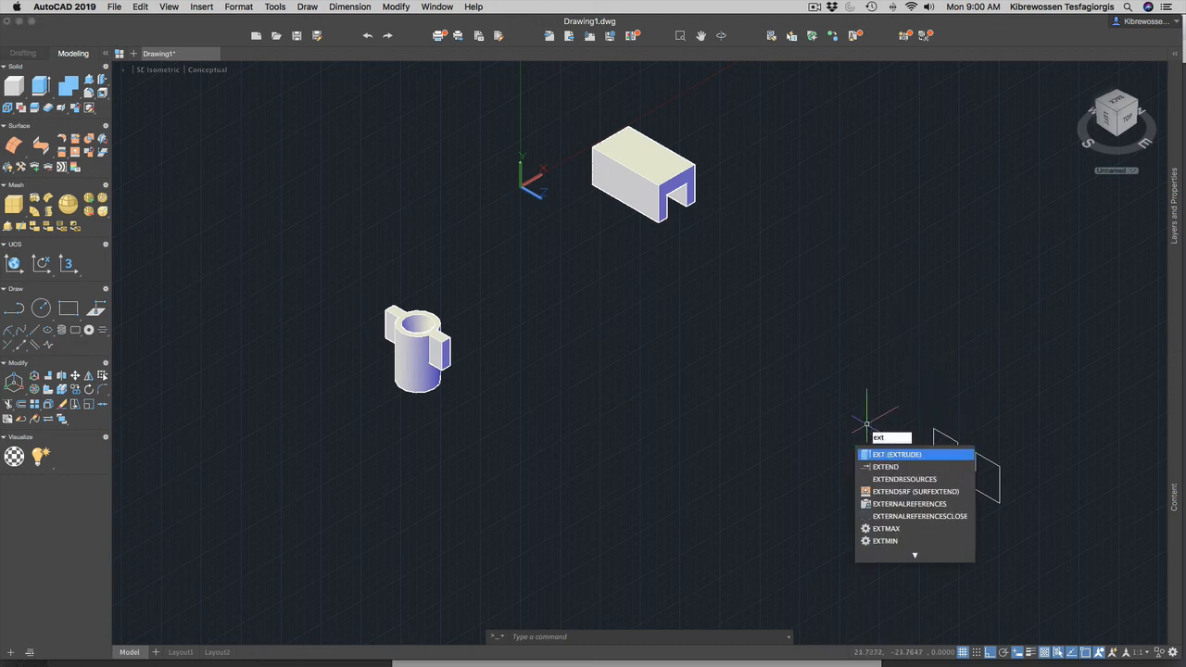
pyautogui.press('Return')
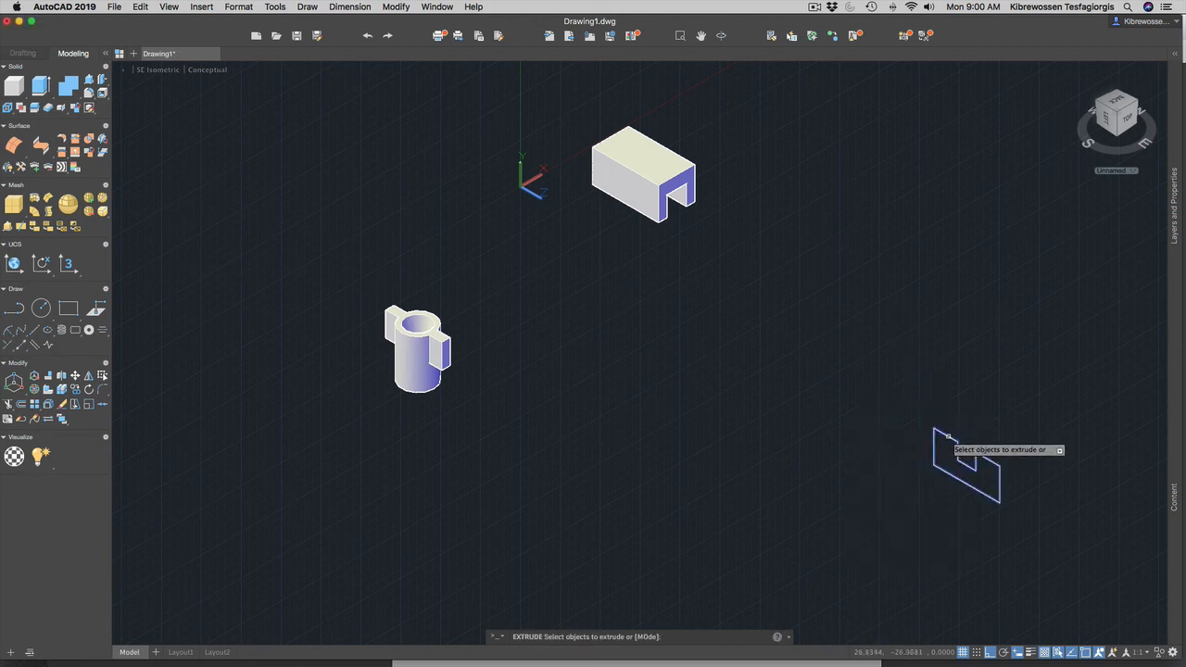
pyautogui.click(947, 435)
pyautogui.press('Return')
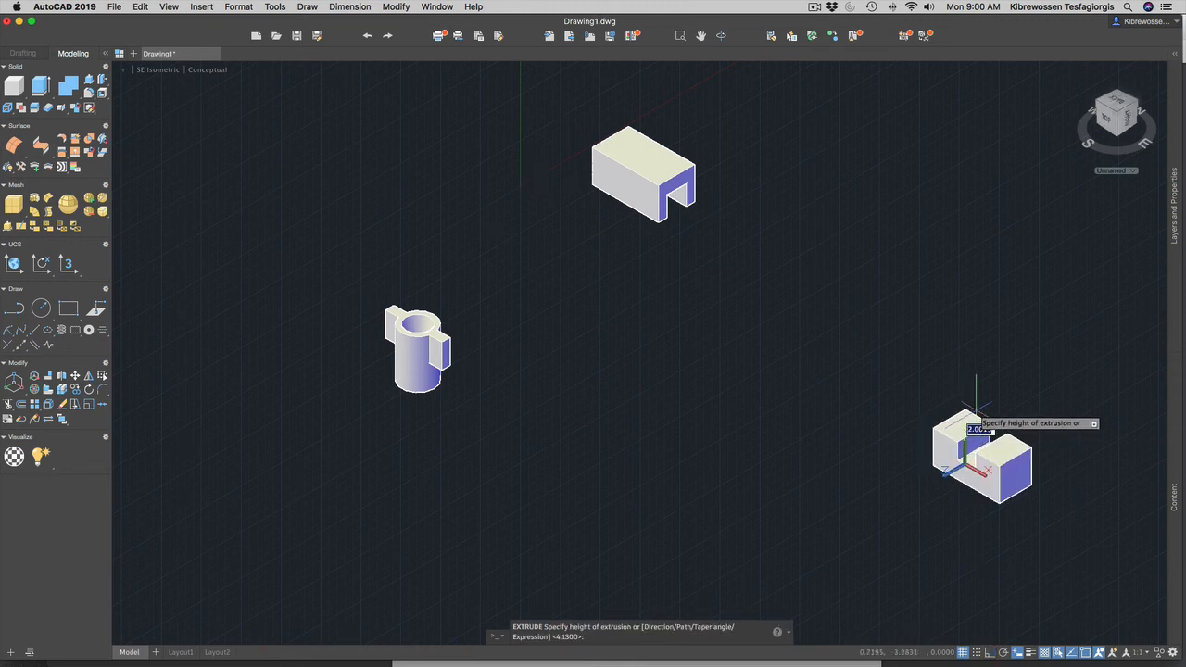
pyautogui.write('2.25')
pyautogui.press('Return')
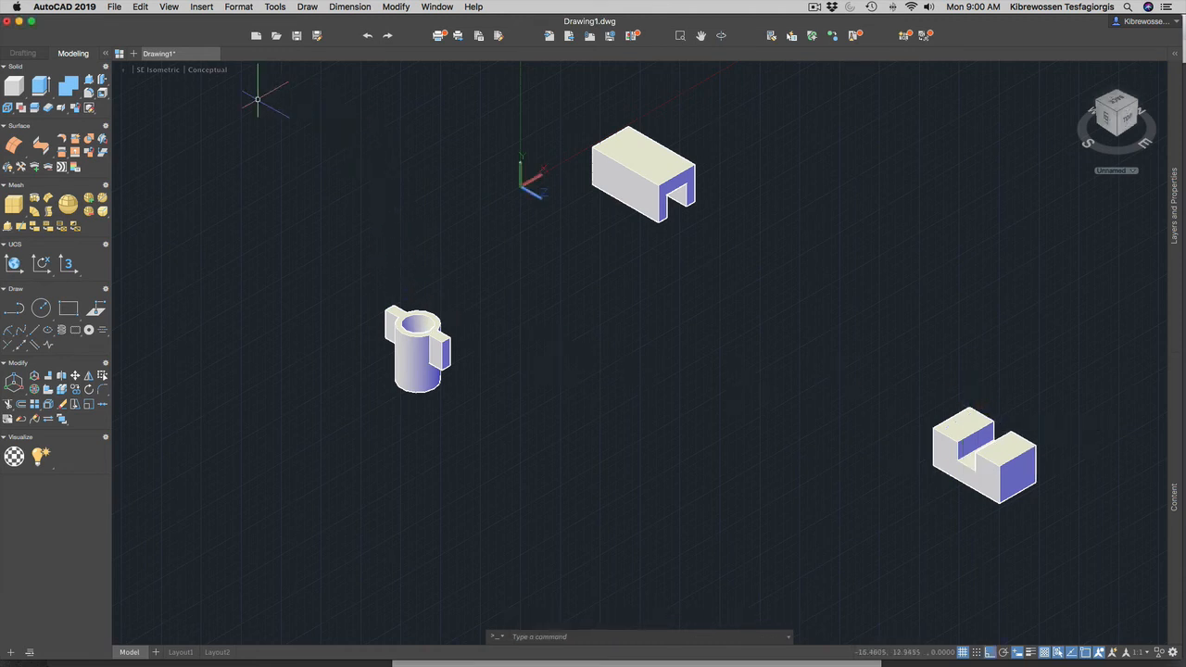
# Step: Switch to the 2D Wireframe visual style and move the notched solid by its lower corner onto the inverted-U solid's matching lower corner
pyautogui.click(209, 74)
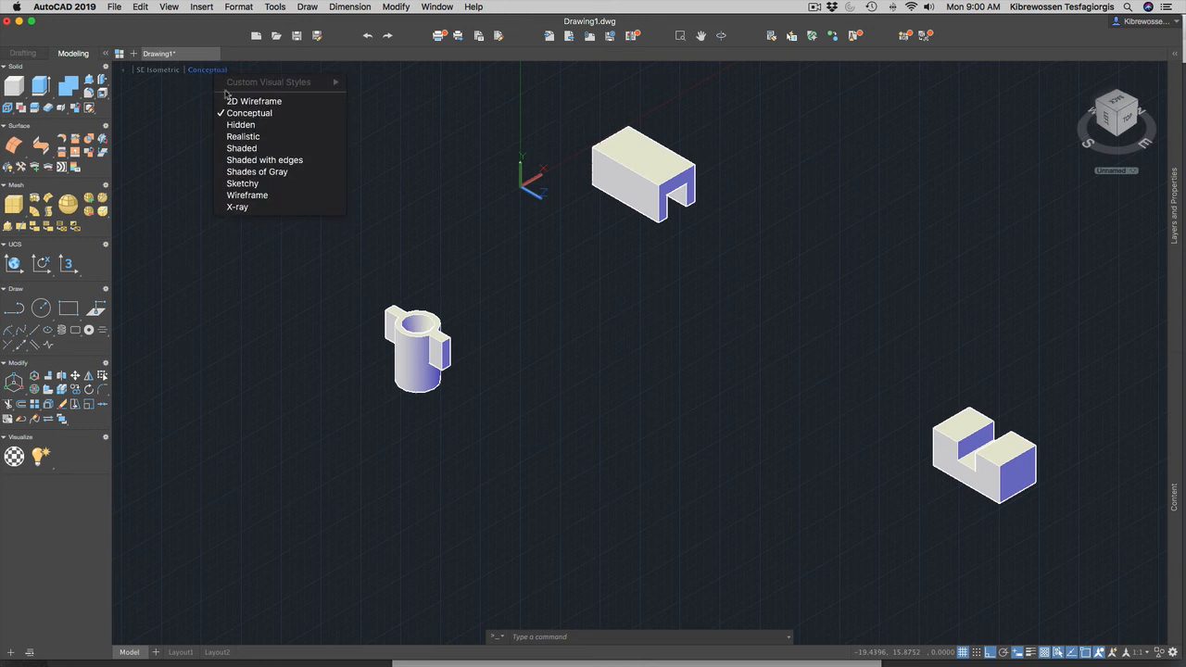
pyautogui.click(266, 103)
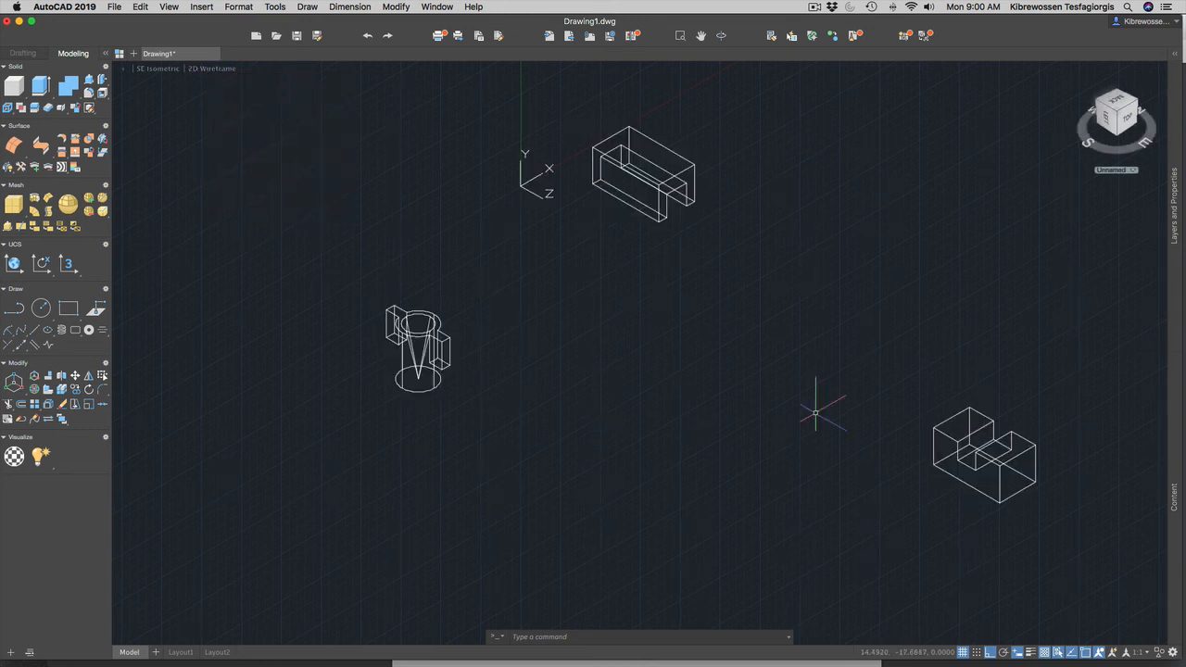
pyautogui.click(960, 480)
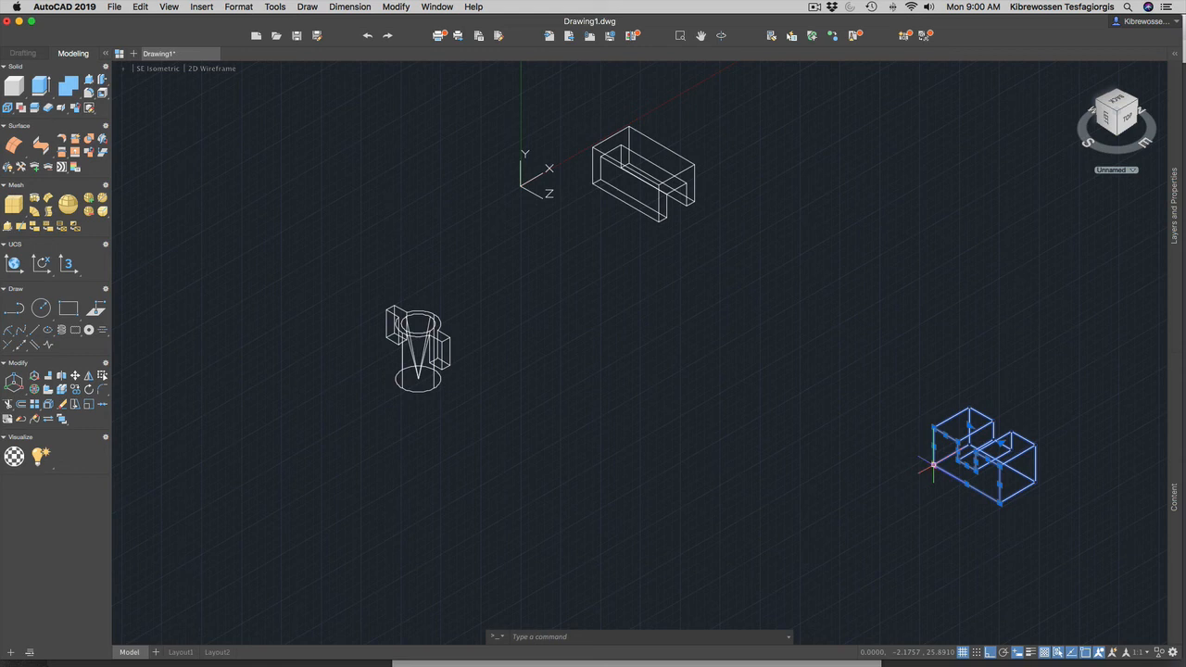
pyautogui.click(933, 464)
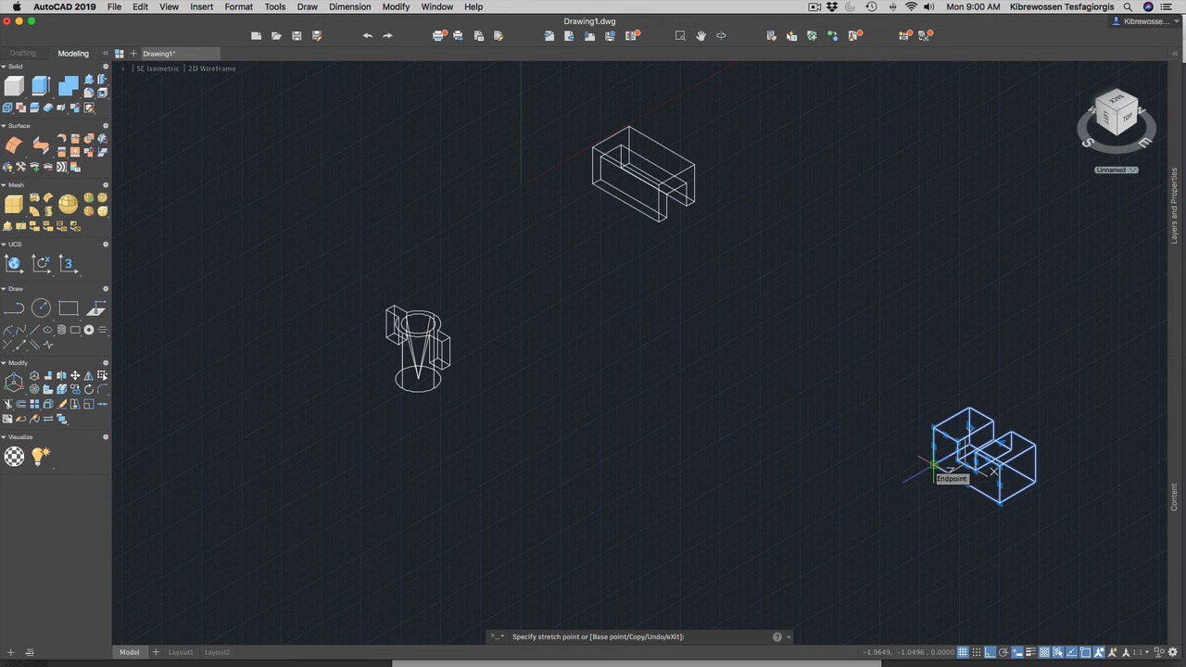
pyautogui.press('space')
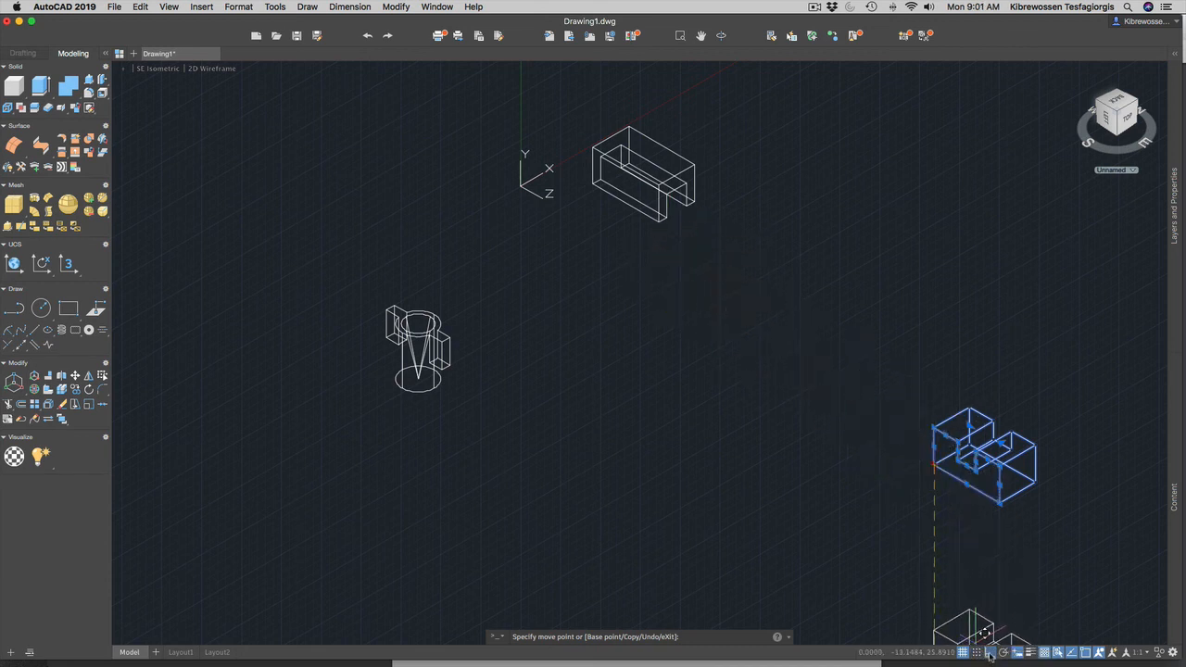
pyautogui.click(593, 184)
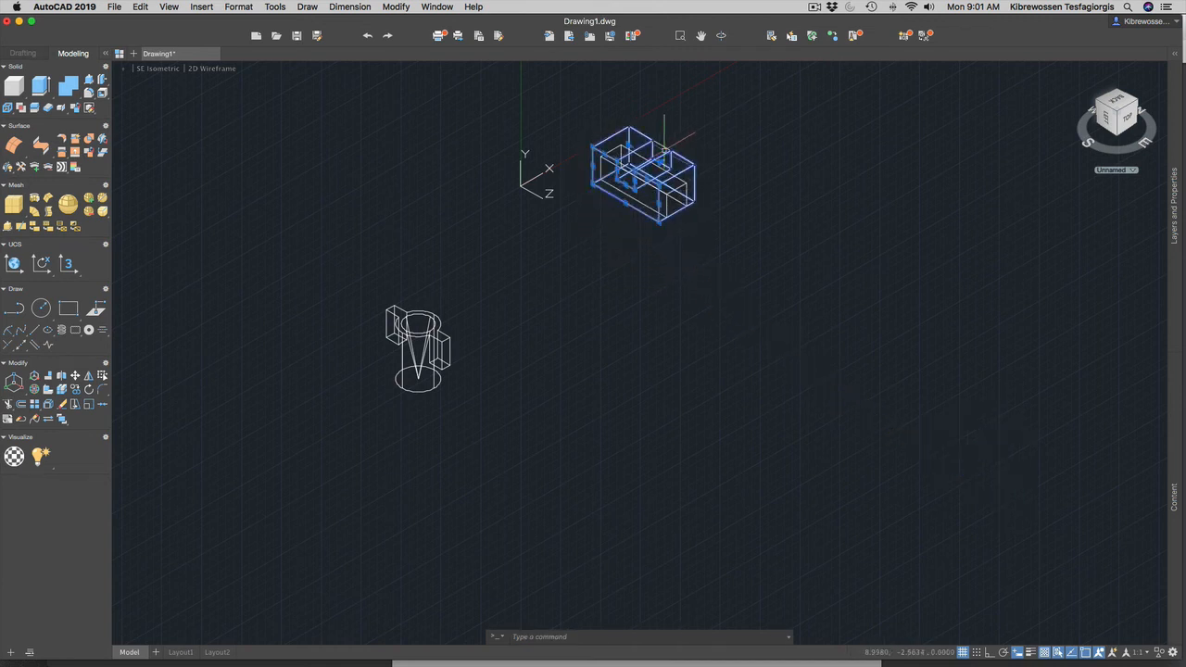
pyautogui.scroll(5, 663, 148)
pyautogui.scroll(4, 551, 153)
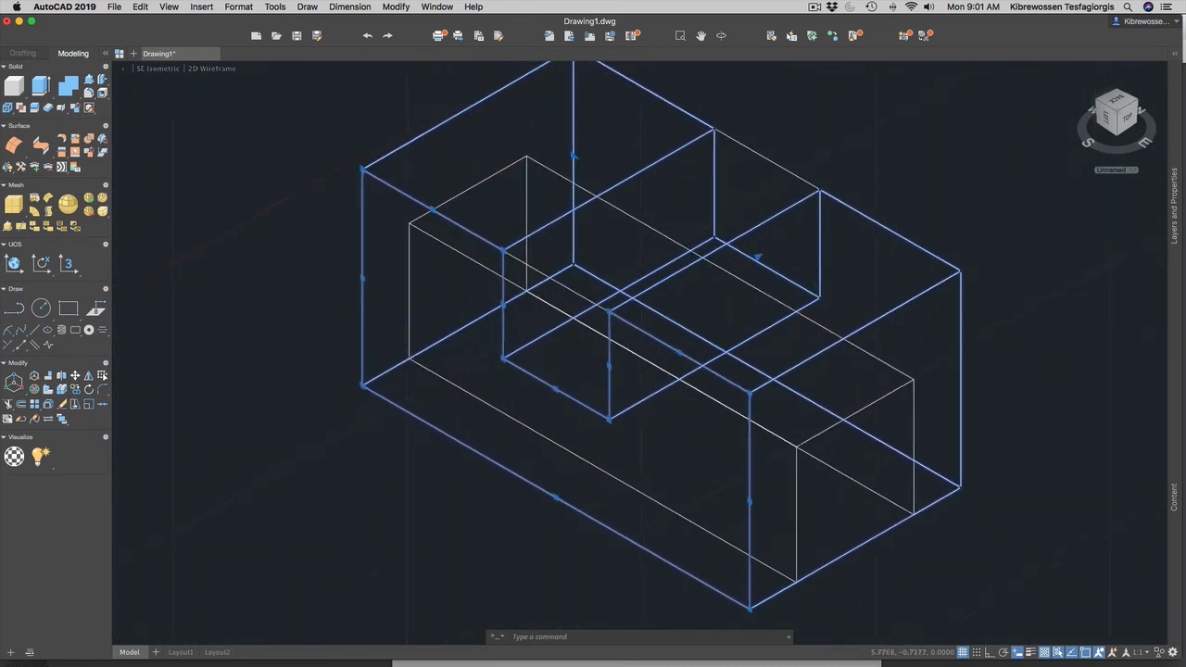
pyautogui.press('Escape')
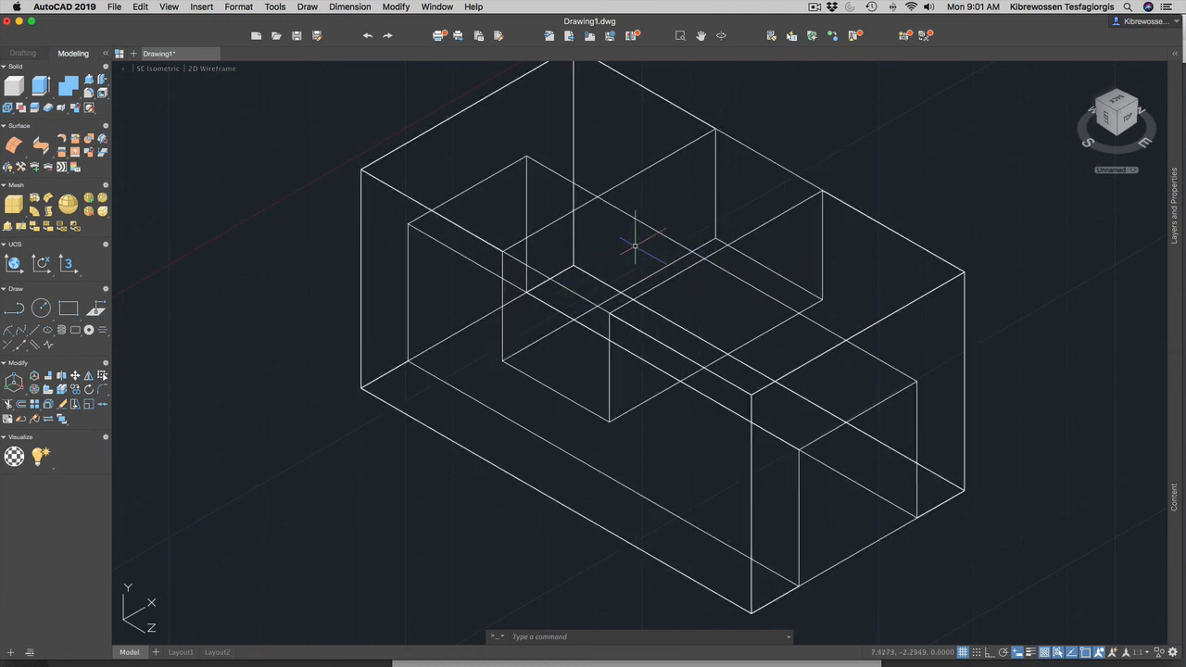
# Step: Intersect the overlapping inverted-U and notched solids into a single solid
pyautogui.scroll(-2, 634, 243)
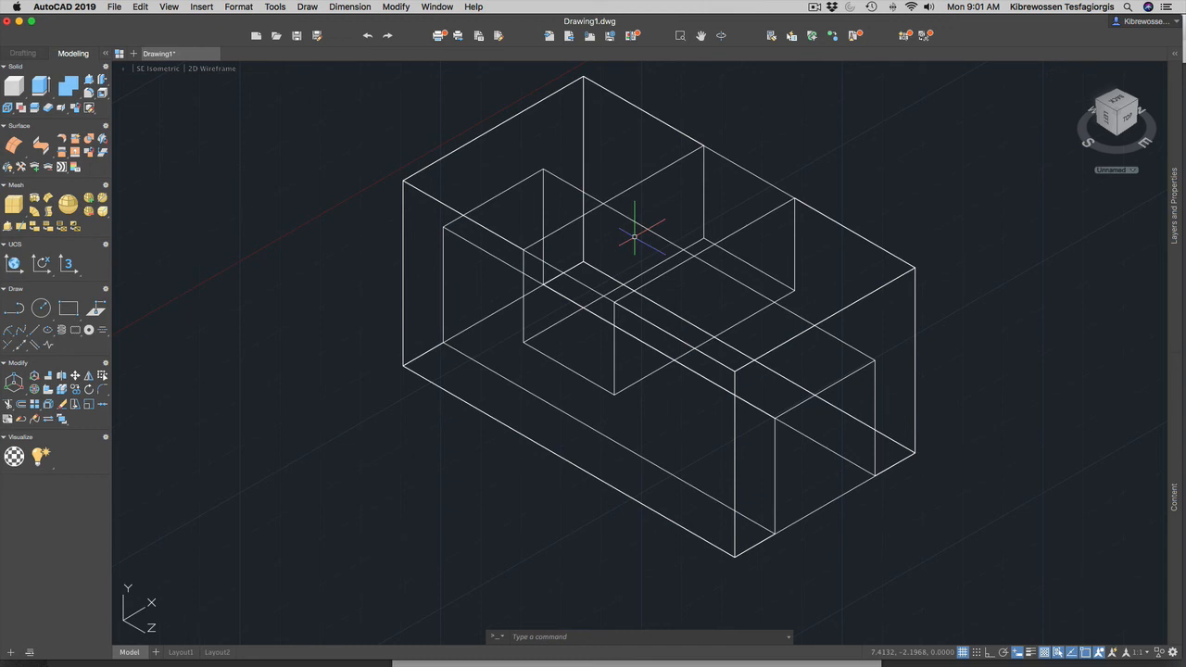
pyautogui.write('intersect')
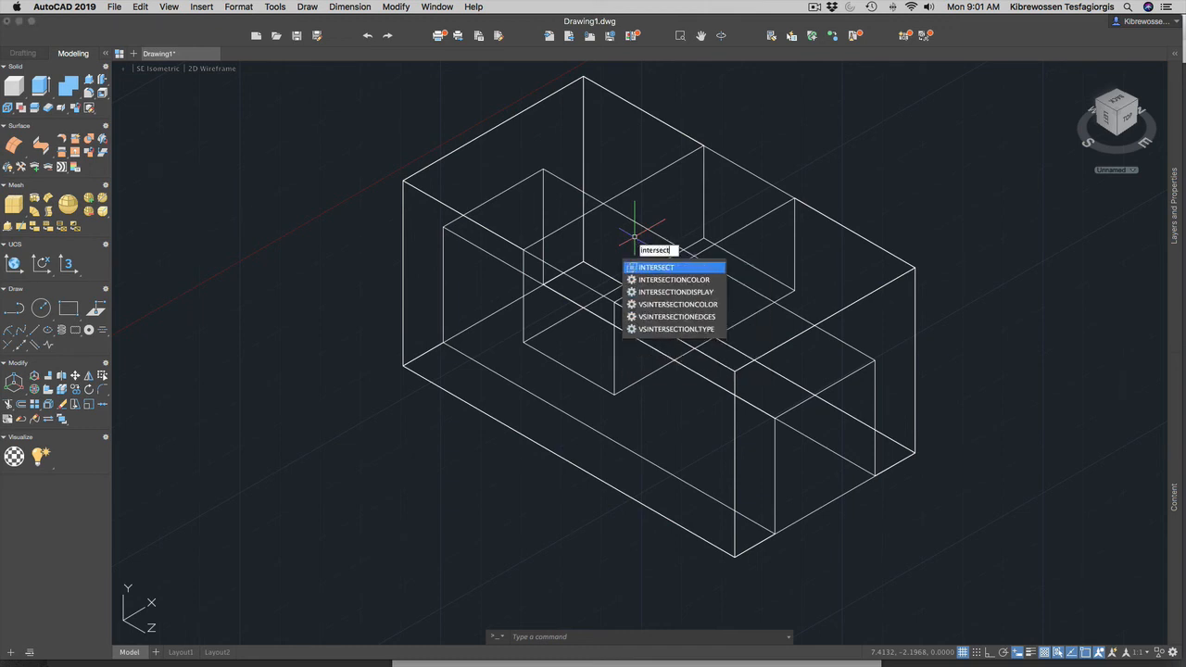
pyautogui.press('Return')
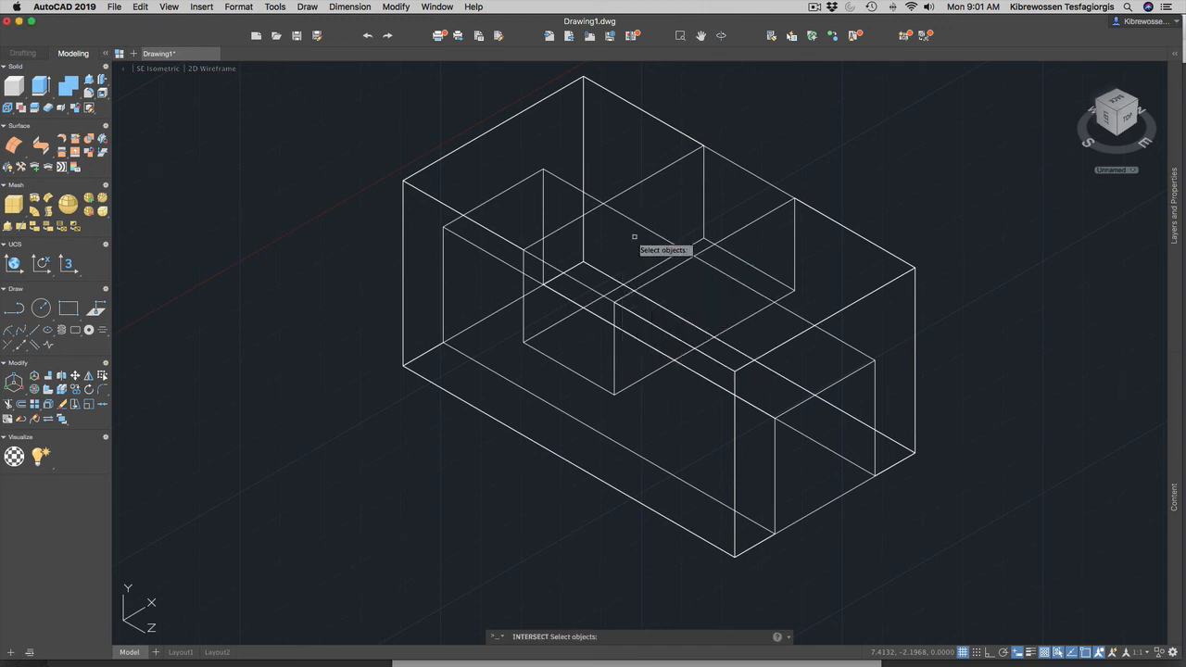
pyautogui.click(741, 168)
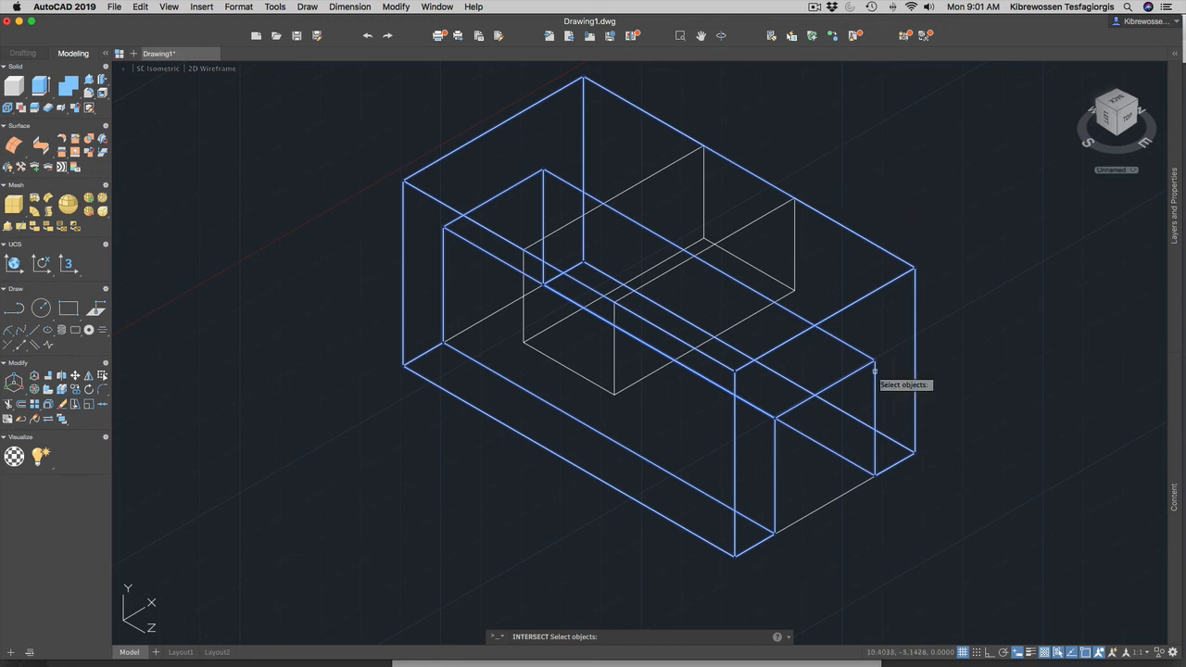
pyautogui.click(819, 507)
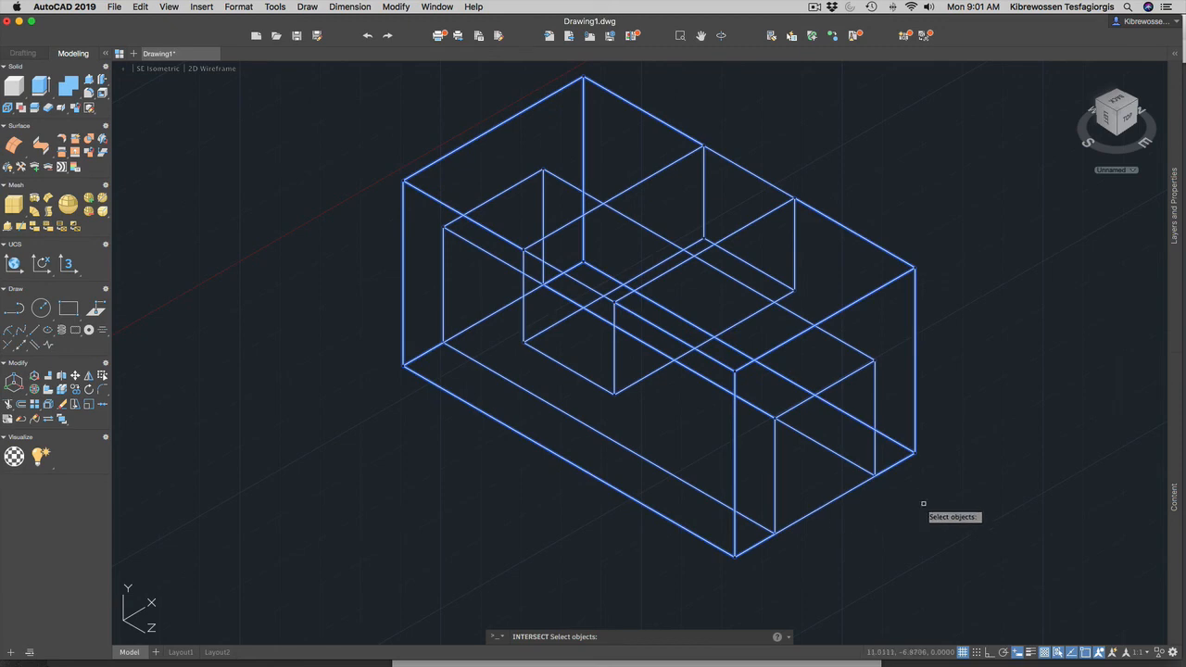
pyautogui.press('Return')
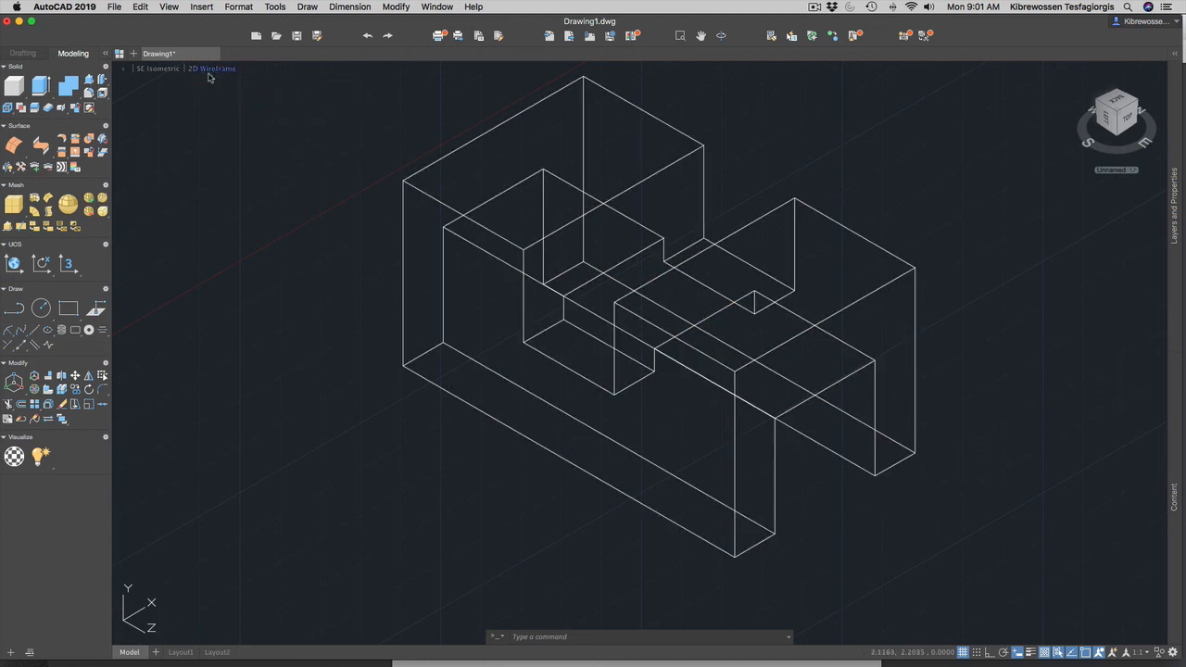
# Step: Try the Shaded, Hidden and Wireframe visual styles on the intersected solid
pyautogui.click(211, 70)
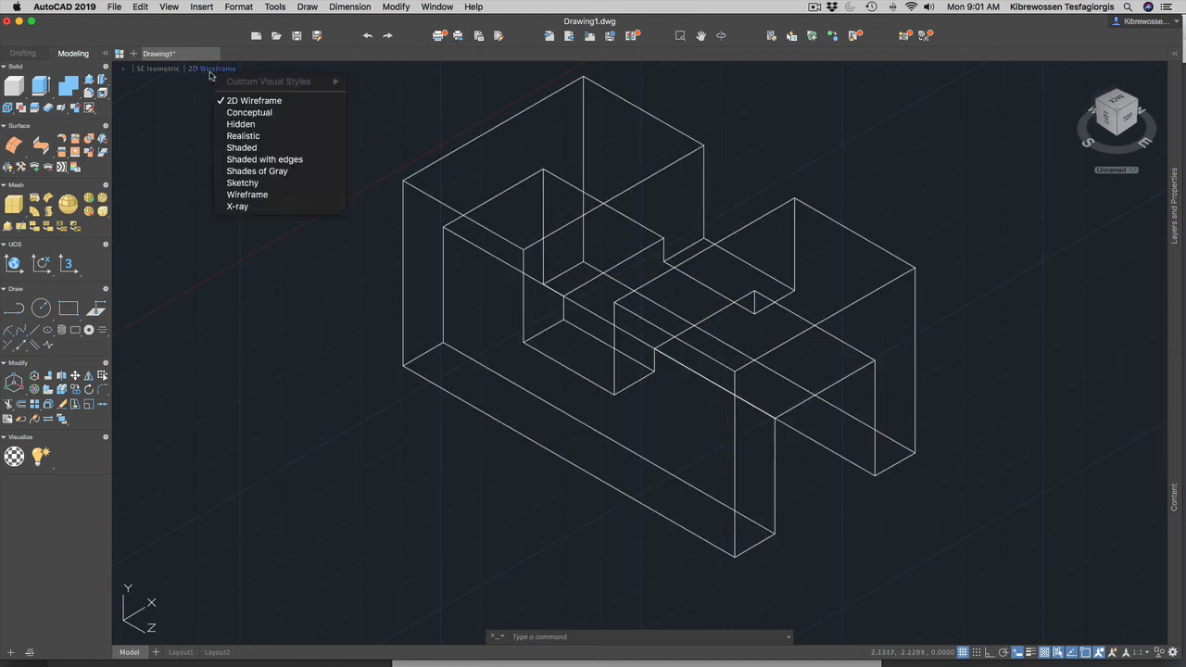
pyautogui.click(254, 149)
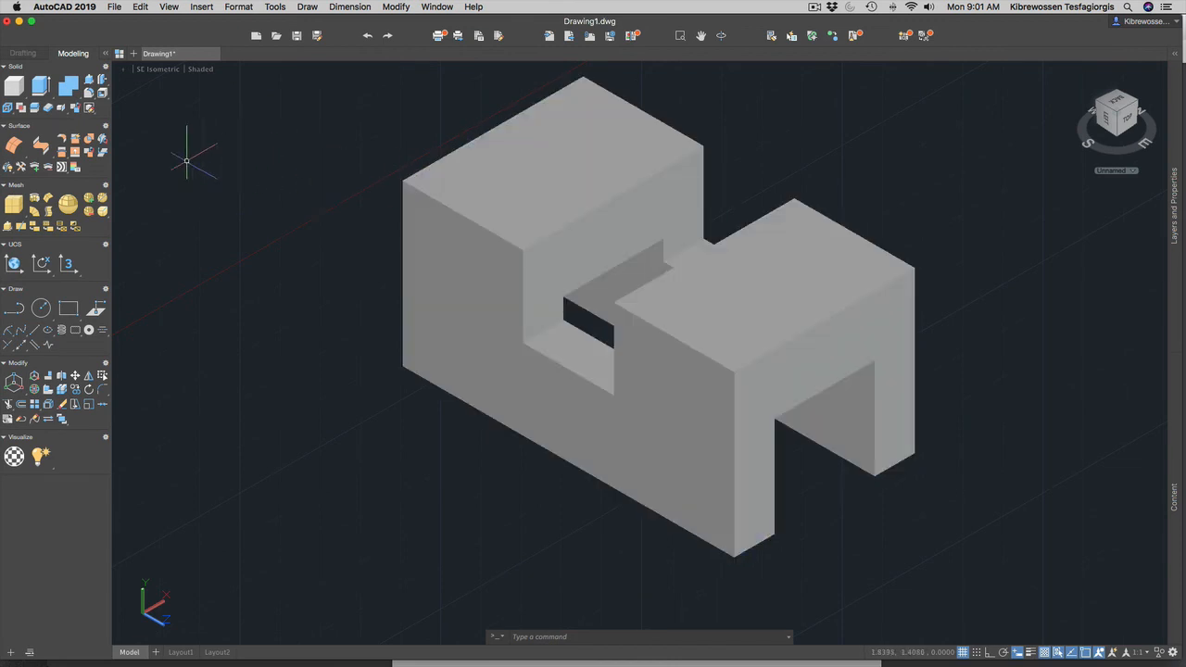
pyautogui.click(200, 70)
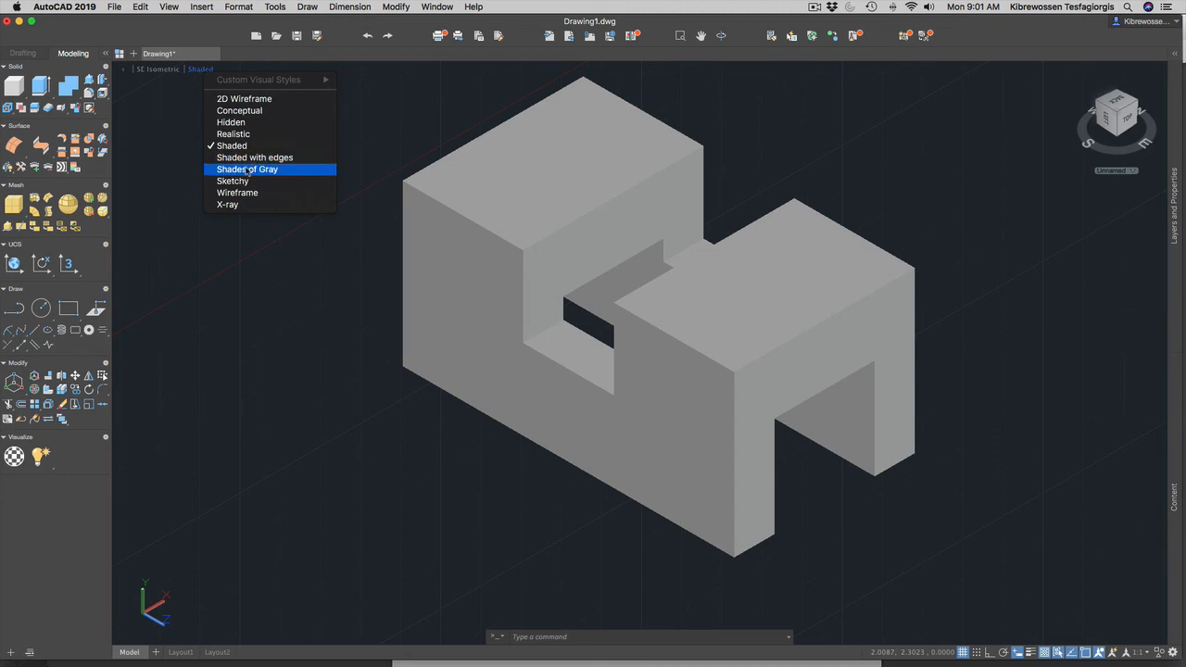
pyautogui.click(231, 122)
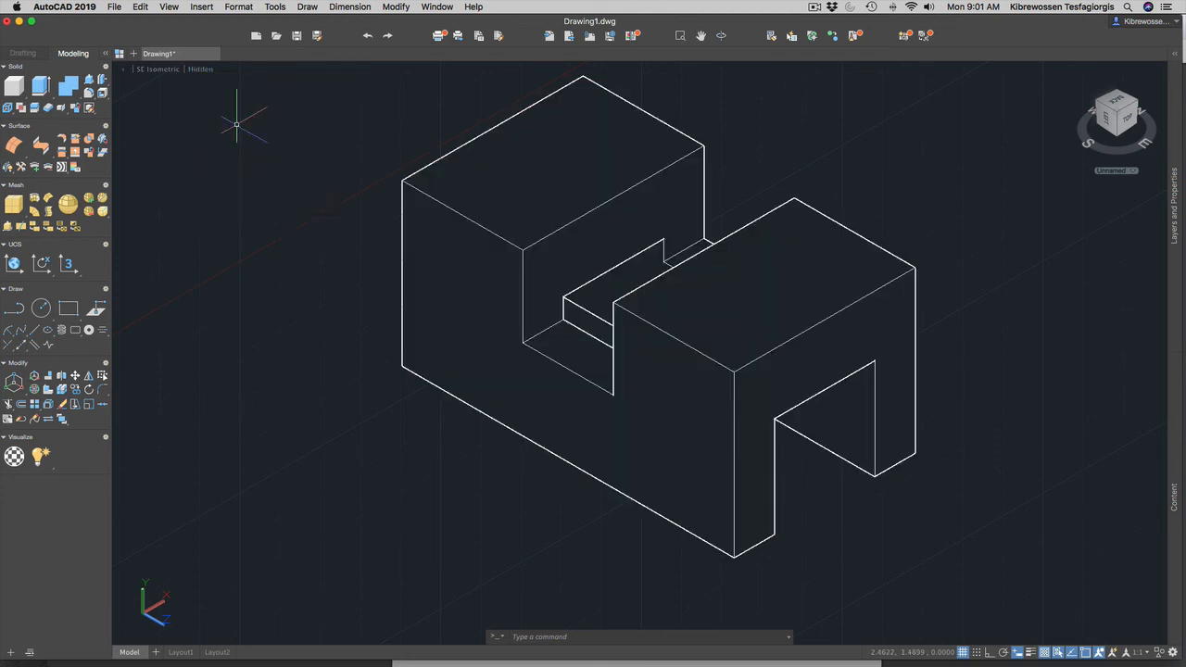
pyautogui.click(203, 69)
pyautogui.press('Escape')
pyautogui.click(200, 68)
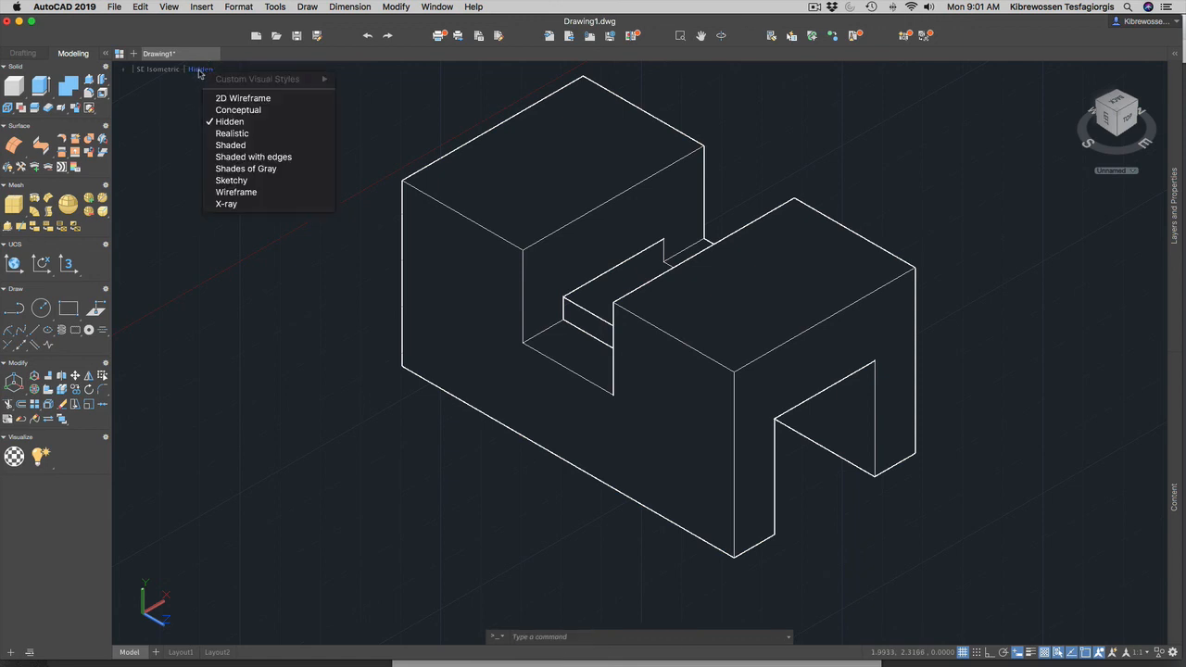
pyautogui.click(243, 146)
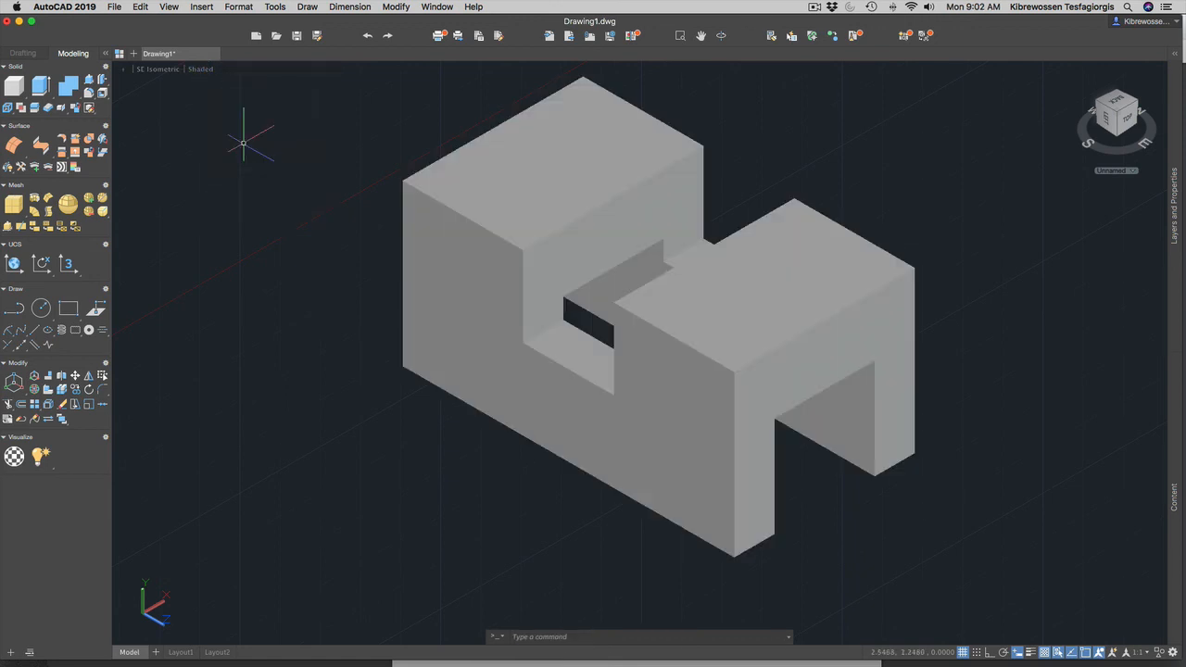
pyautogui.click(199, 70)
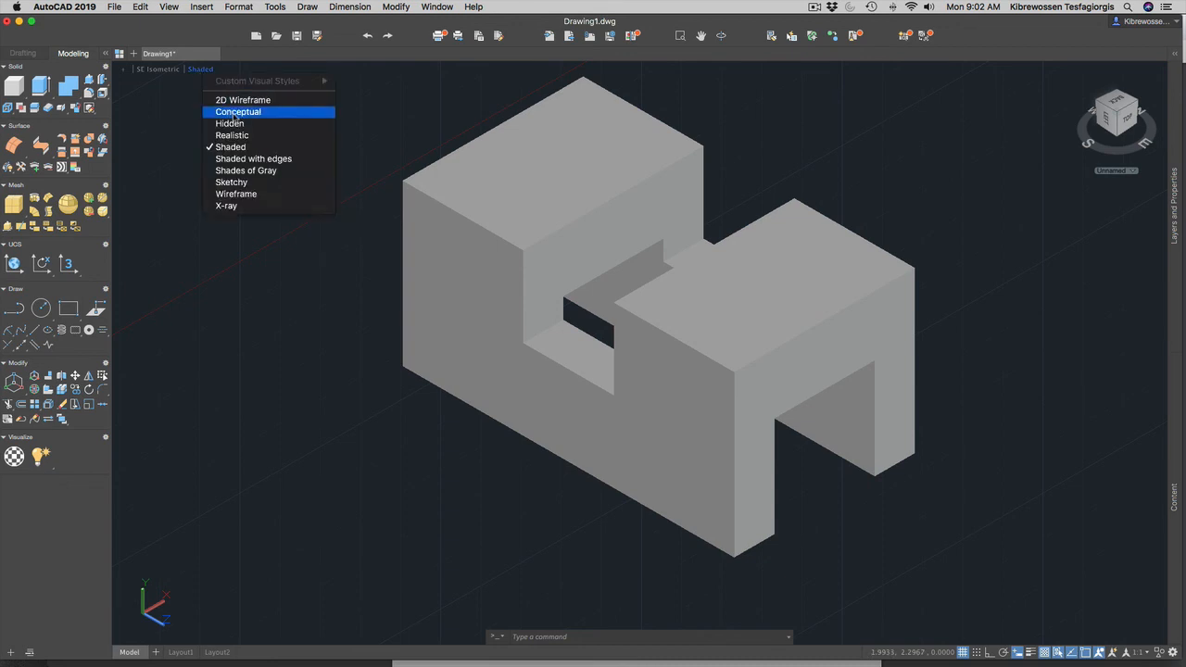
pyautogui.click(252, 193)
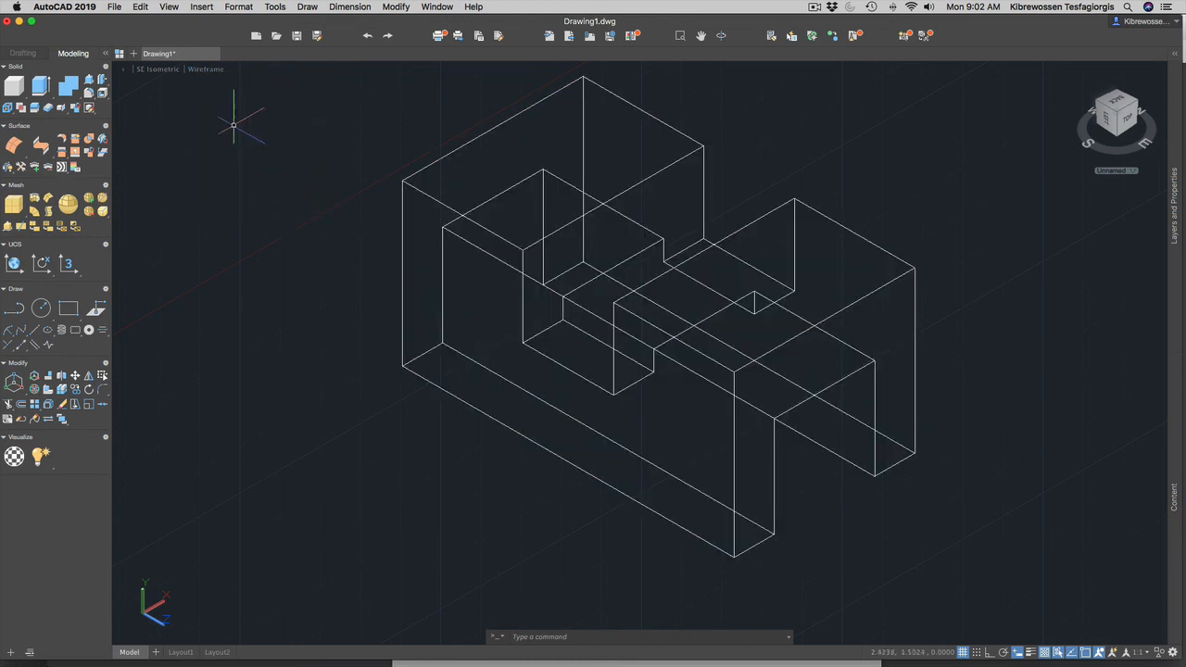
# Step: Set the viewport's visual style to Realistic
pyautogui.click(208, 70)
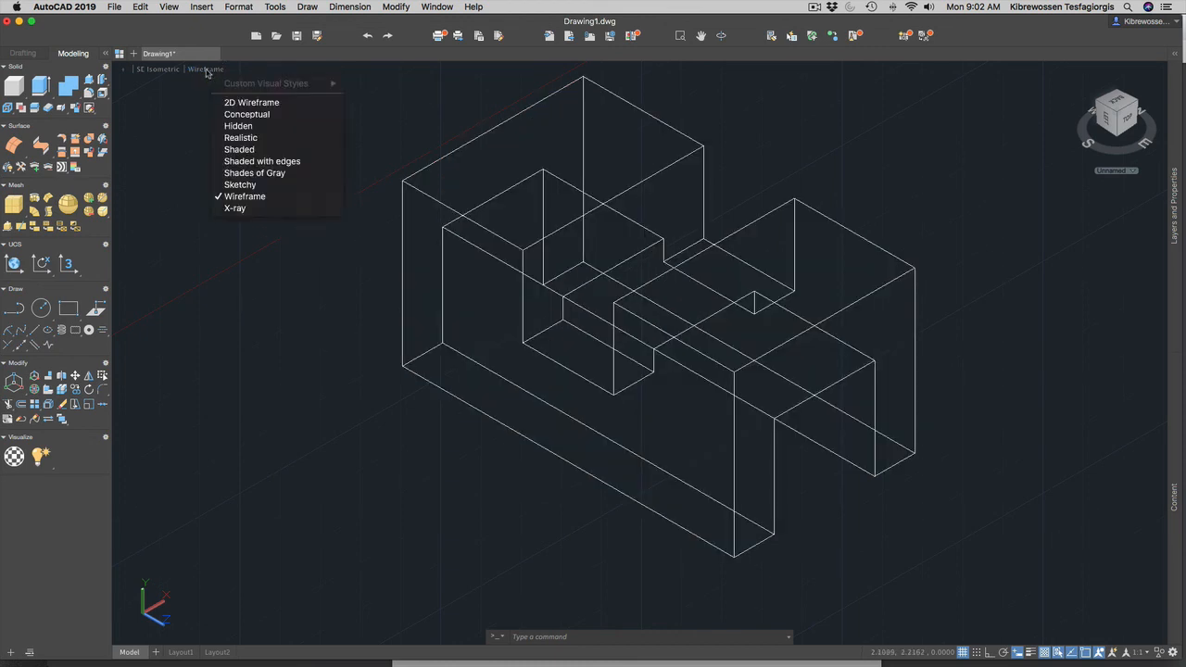
pyautogui.click(253, 139)
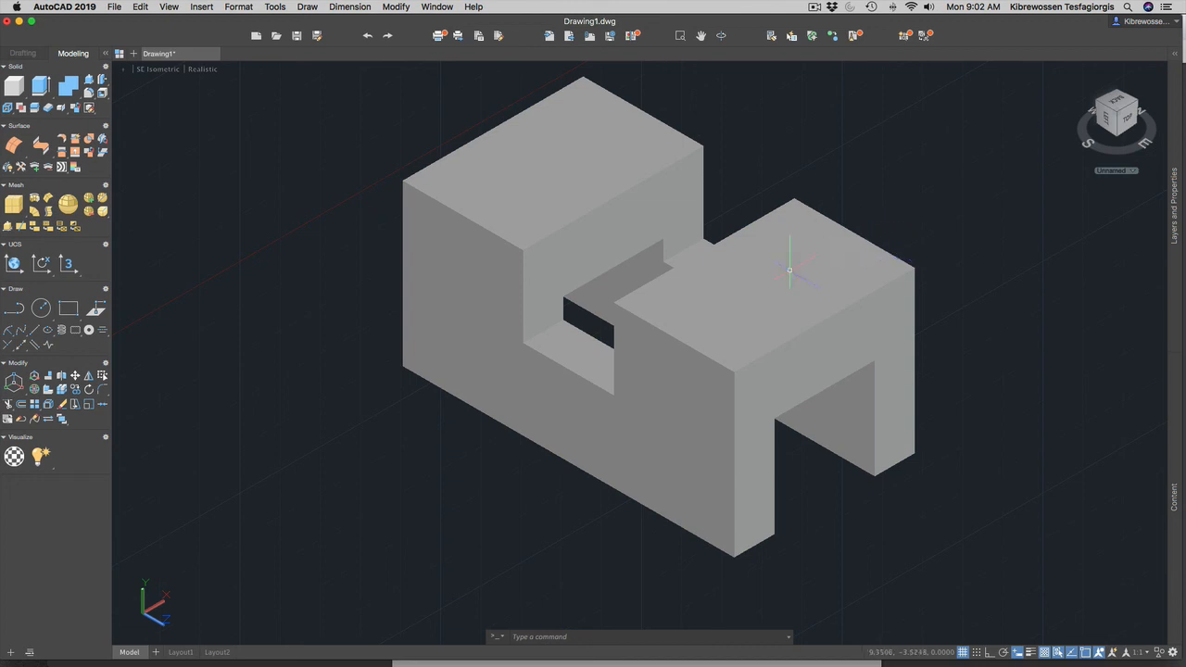
# Step: Examine the exercise solids and the large flared, square-based solid located far away from them in the drawing
pyautogui.scroll(-15, 656, 300)
pyautogui.scroll(12, 655, 301)
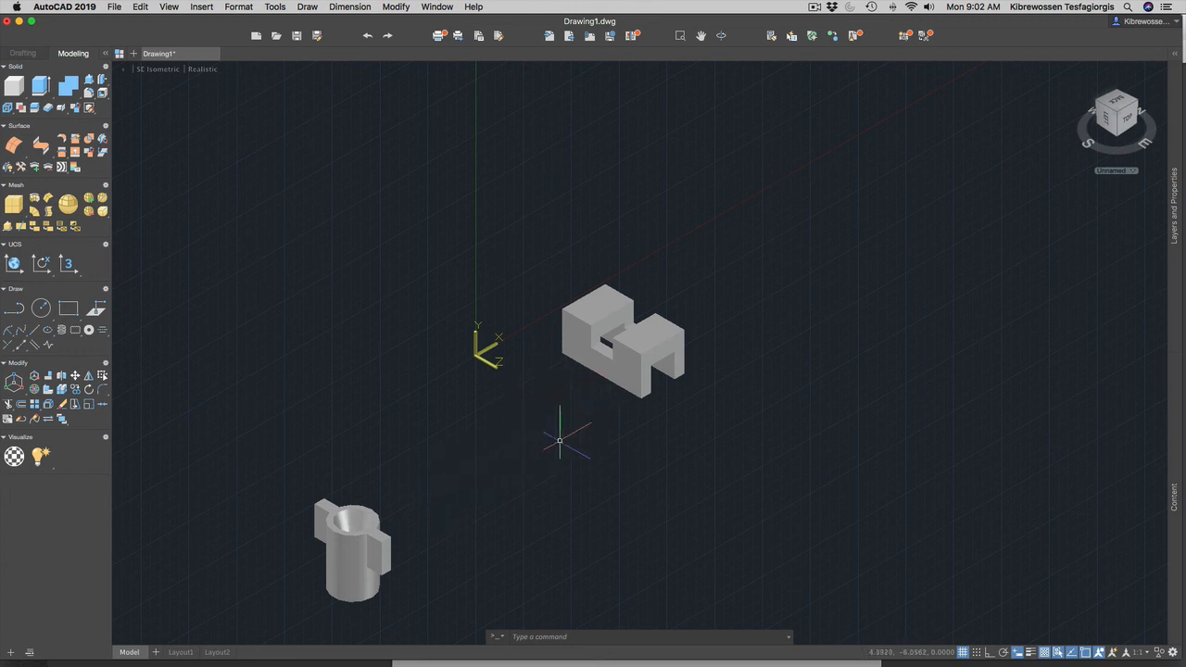
pyautogui.scroll(-6, 565, 431)
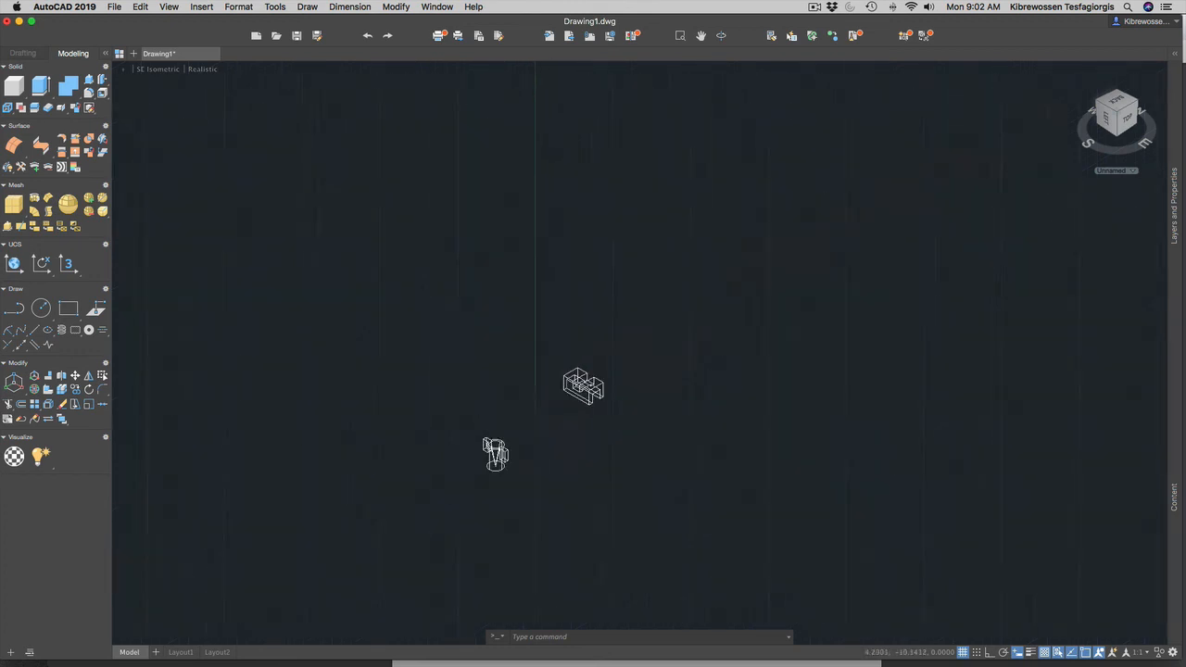
pyautogui.scroll(5, 561, 447)
pyautogui.scroll(-8, 885, 431)
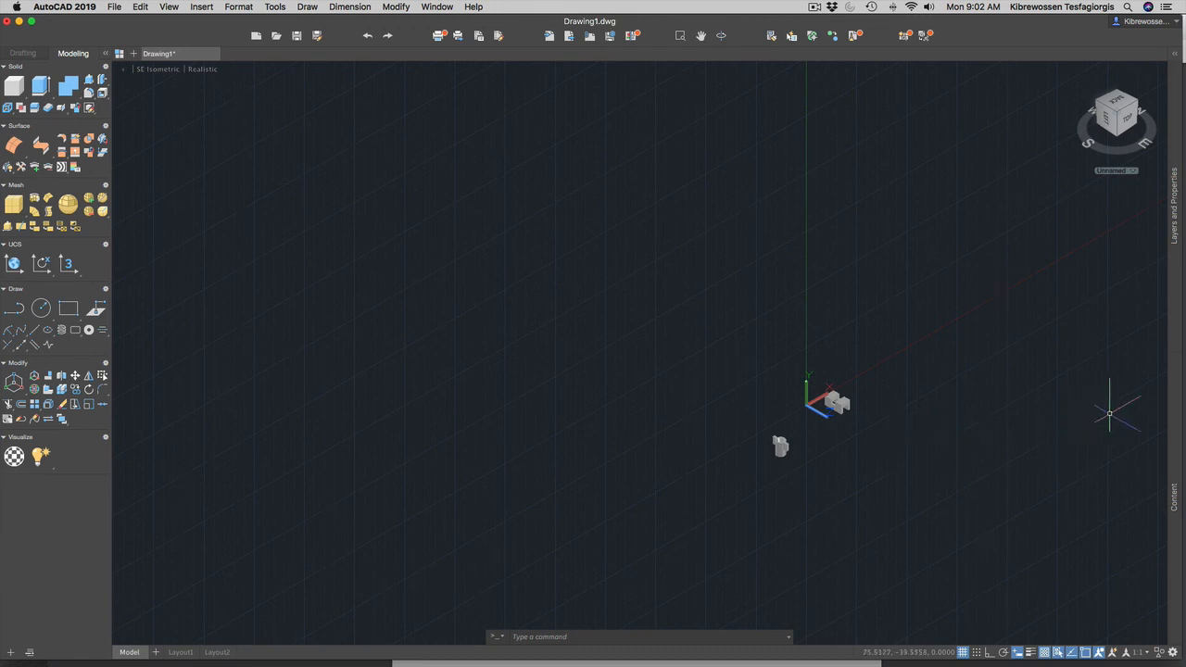
pyautogui.scroll(-5, 1110, 414)
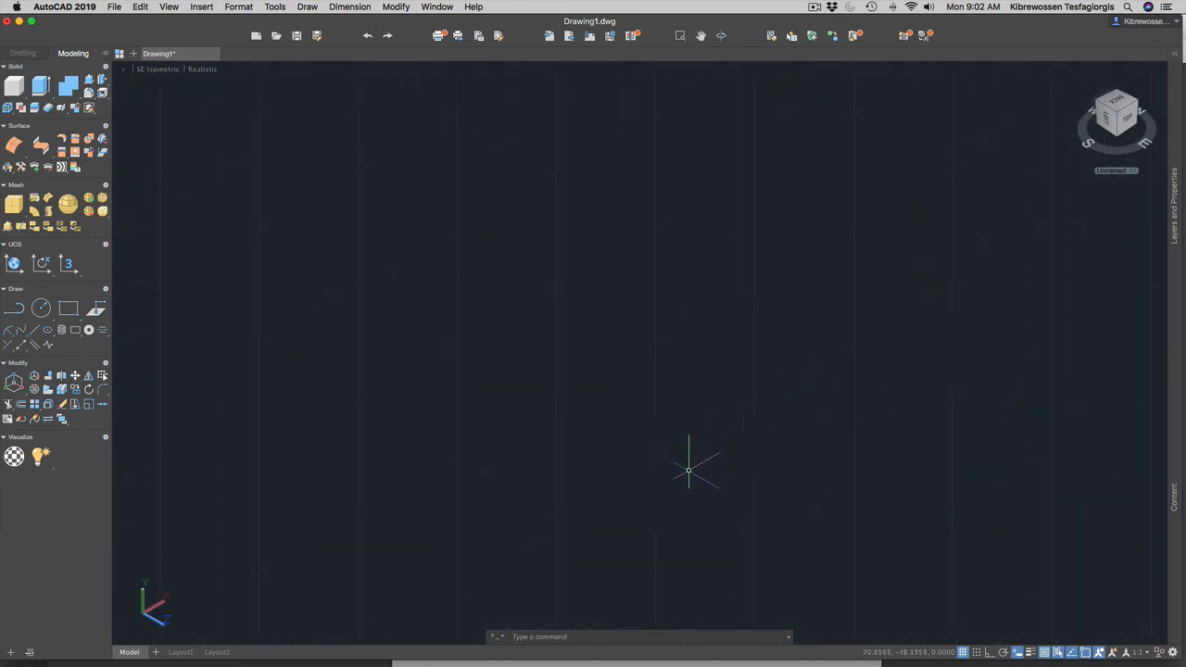
pyautogui.scroll(3, 649, 459)
pyautogui.scroll(6, 426, 478)
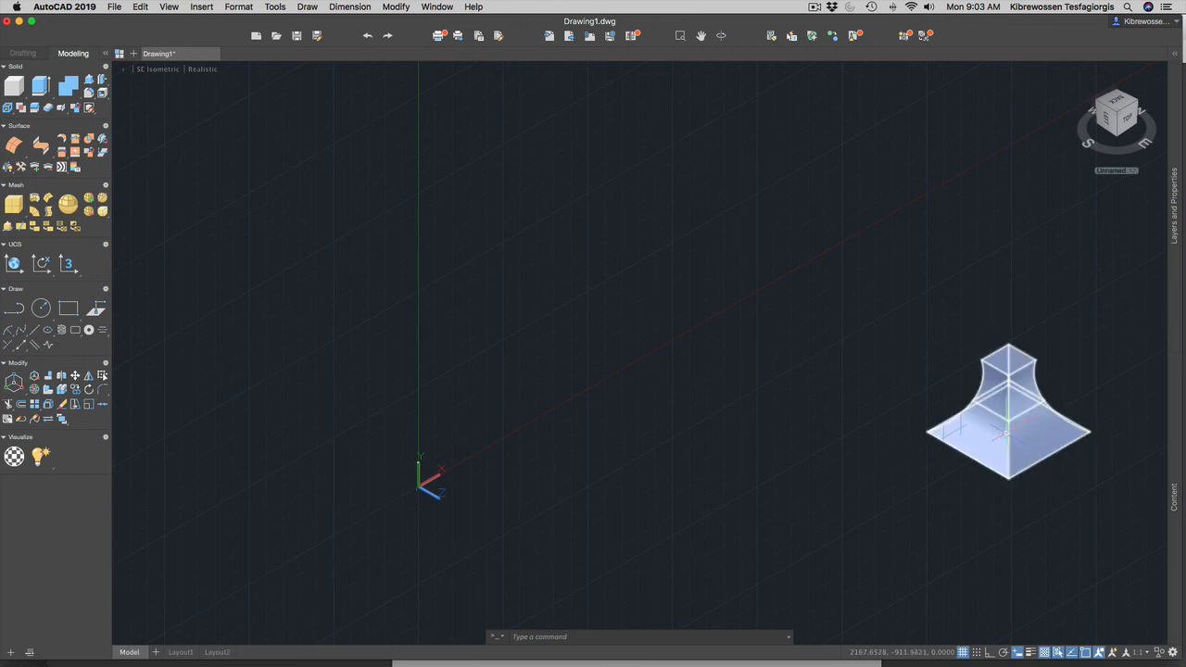
pyautogui.click(1007, 432)
pyautogui.scroll(-3, 1006, 433)
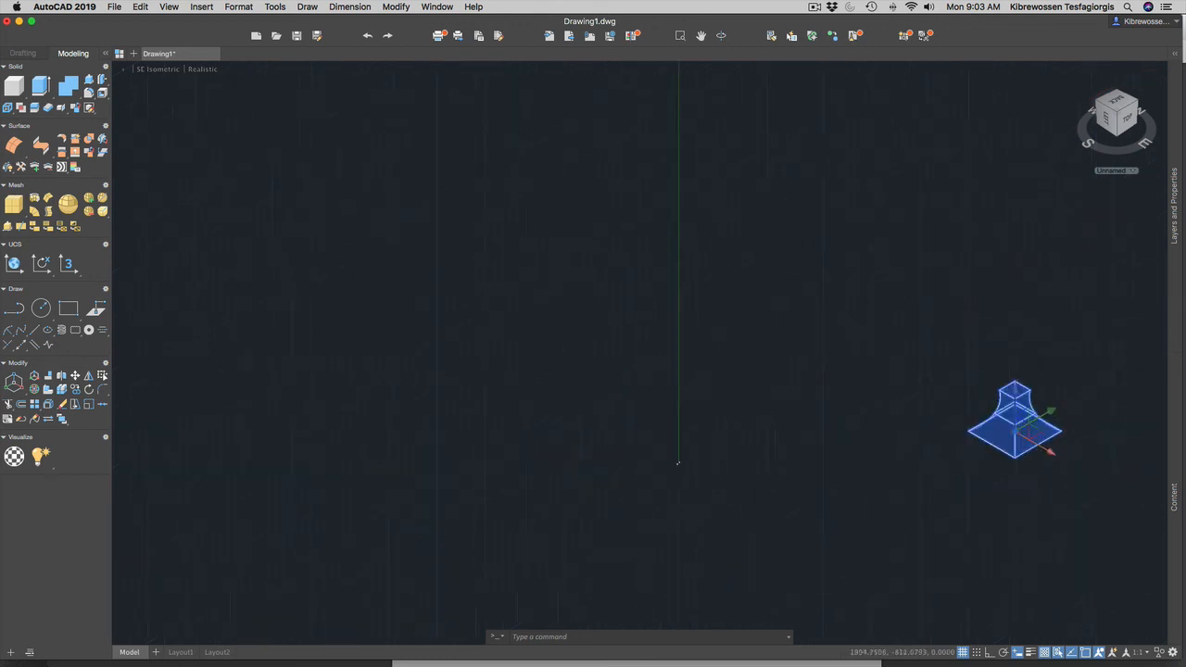
pyautogui.scroll(5, 946, 408)
pyautogui.scroll(-5, 1019, 417)
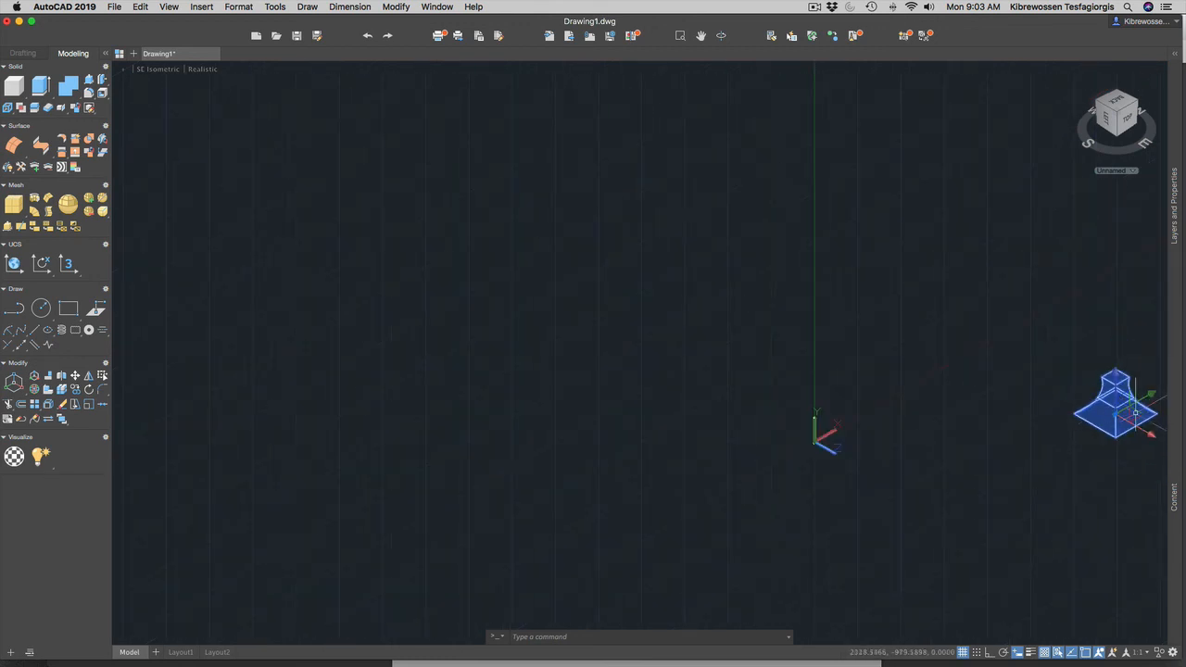
pyautogui.scroll(10, 1135, 411)
pyautogui.scroll(-3, 1007, 401)
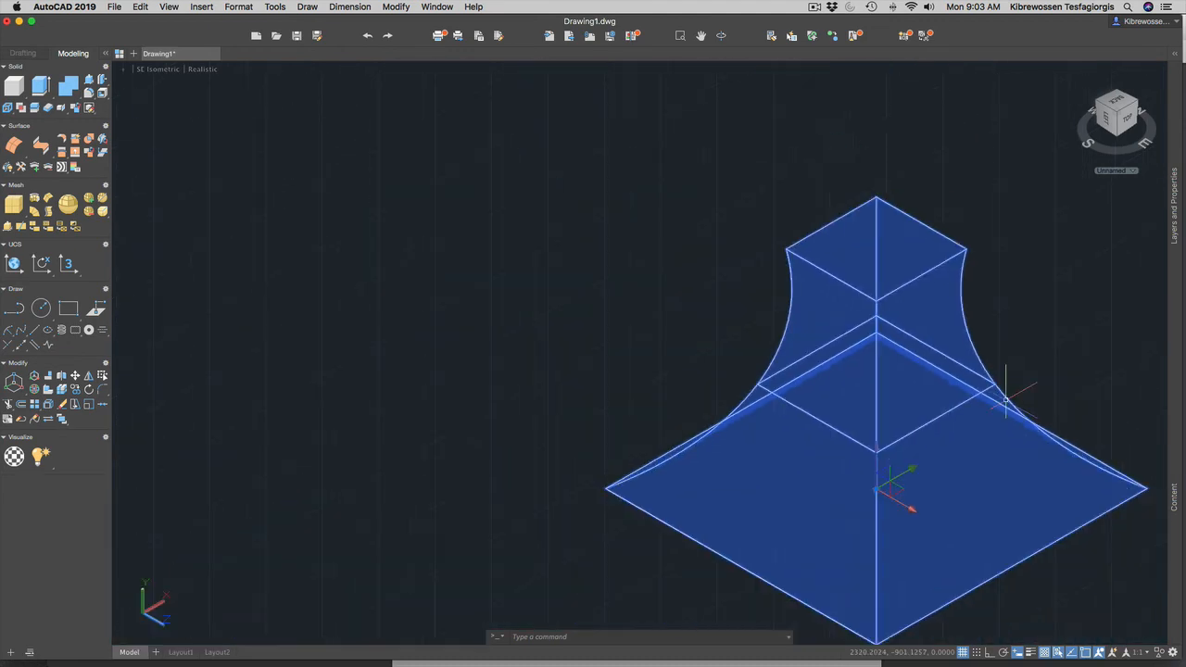
pyautogui.press('Escape')
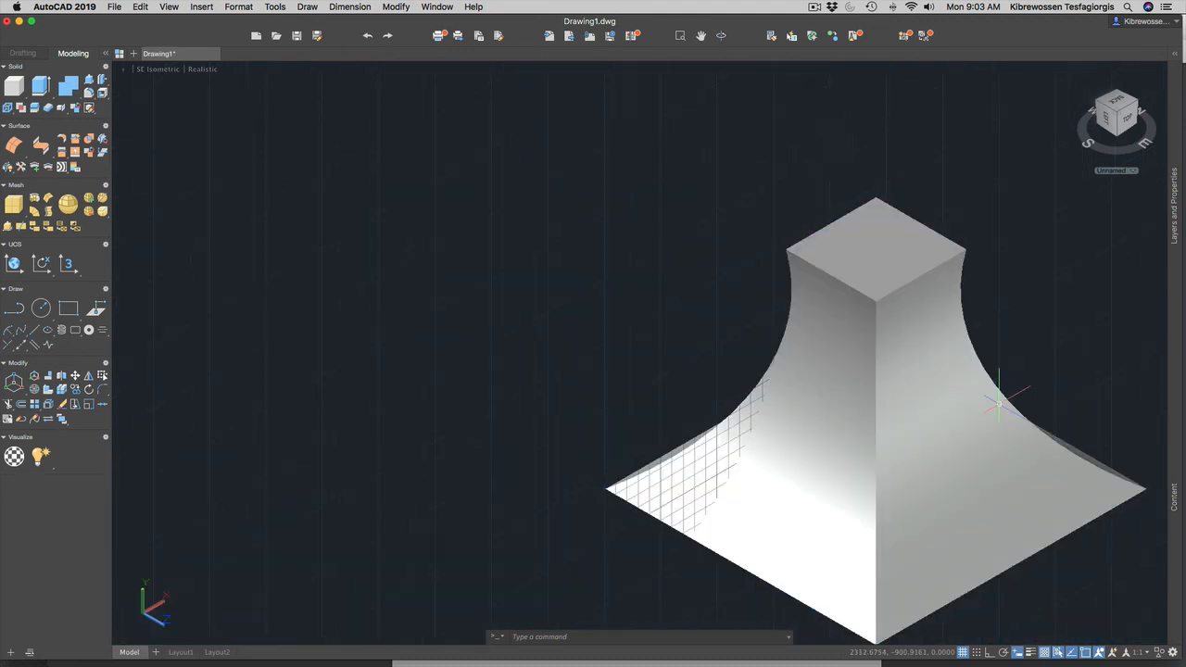
pyautogui.scroll(-5, 903, 401)
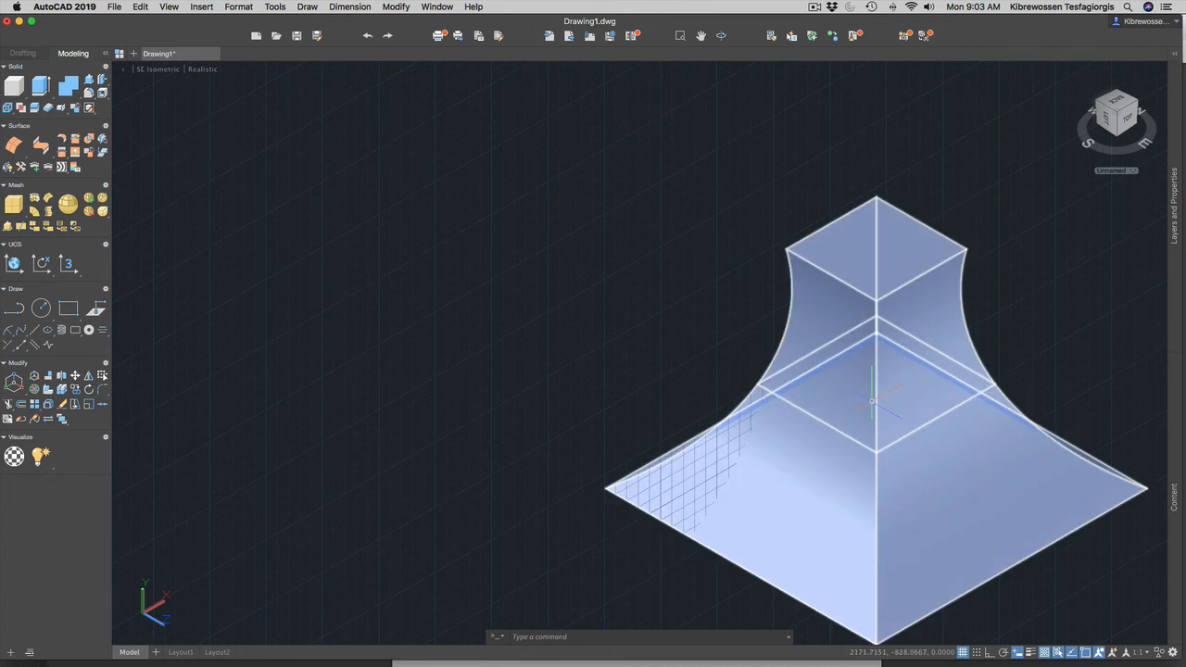
pyautogui.scroll(5, 900, 420)
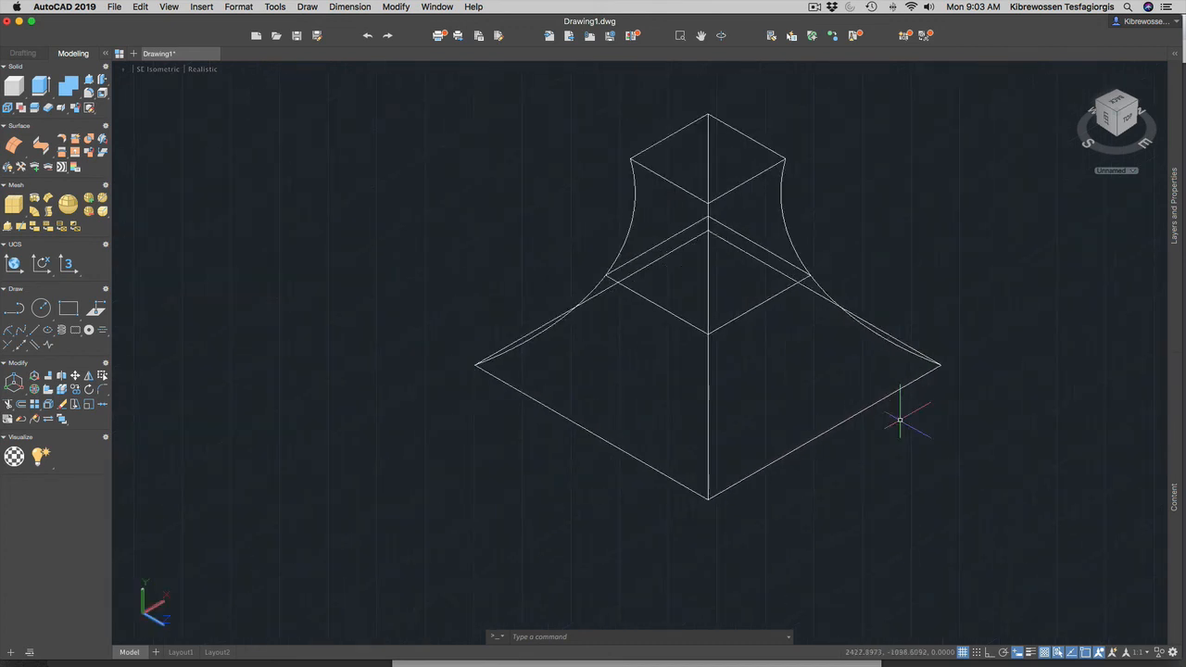
# Step: Scale the large flared, square-based solid by a factor of 0.1 about the midpoint grip on its front edge
pyautogui.click(708, 383)
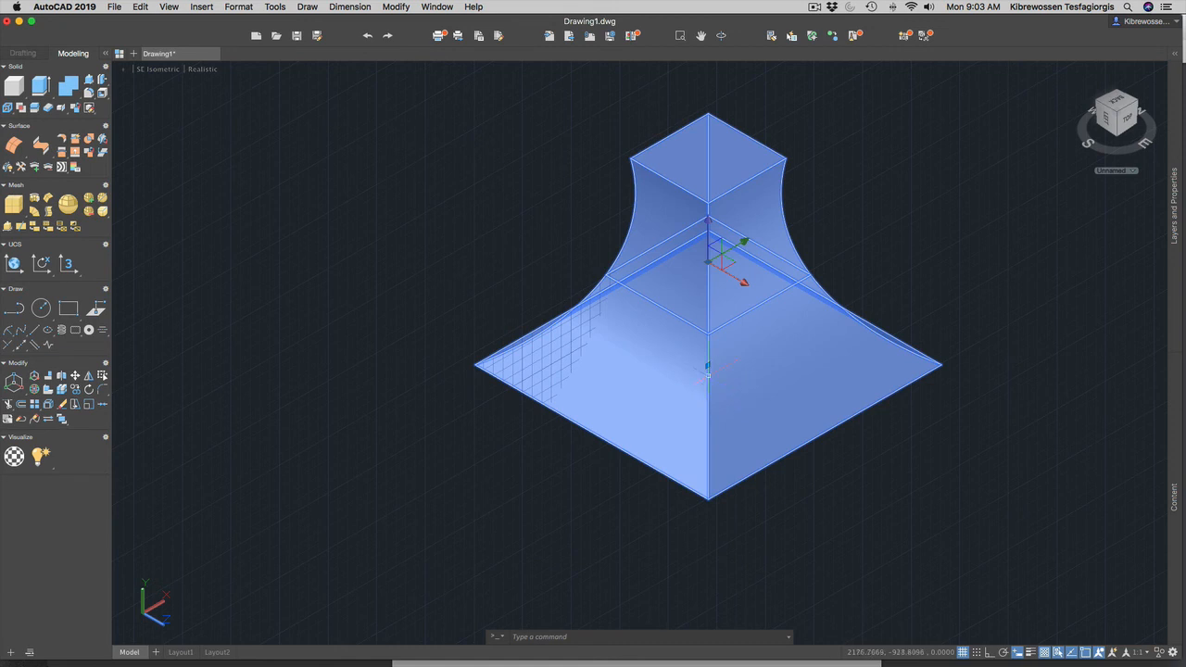
pyautogui.click(708, 365)
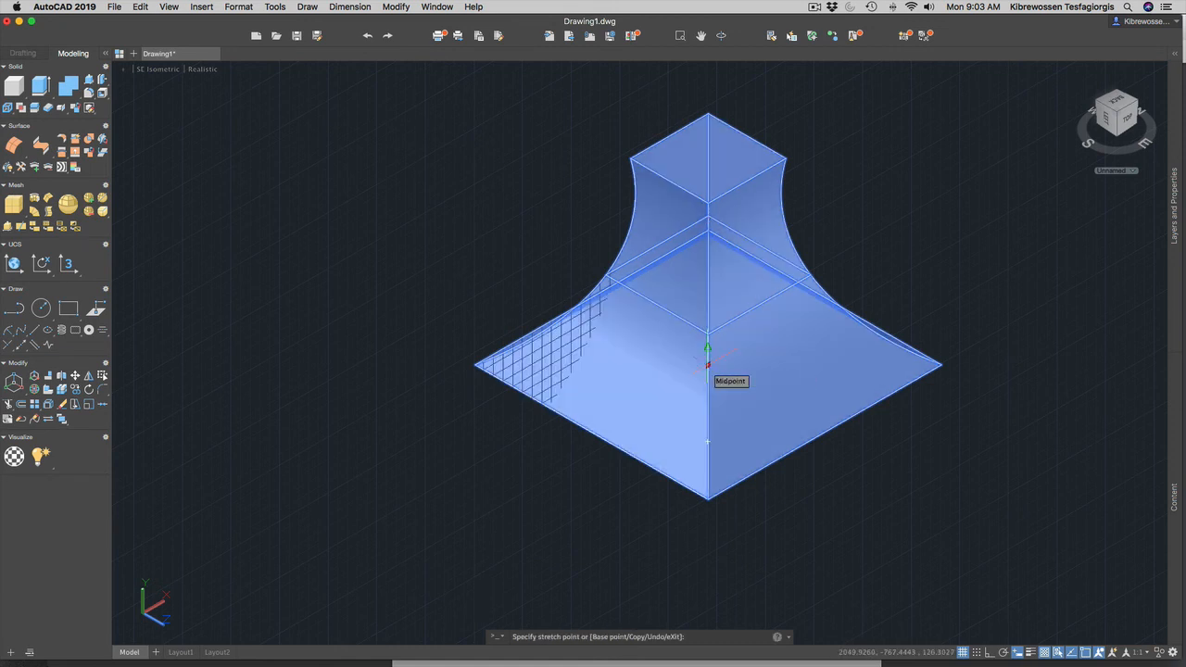
pyautogui.press('space')
pyautogui.press('space')
pyautogui.press('space')
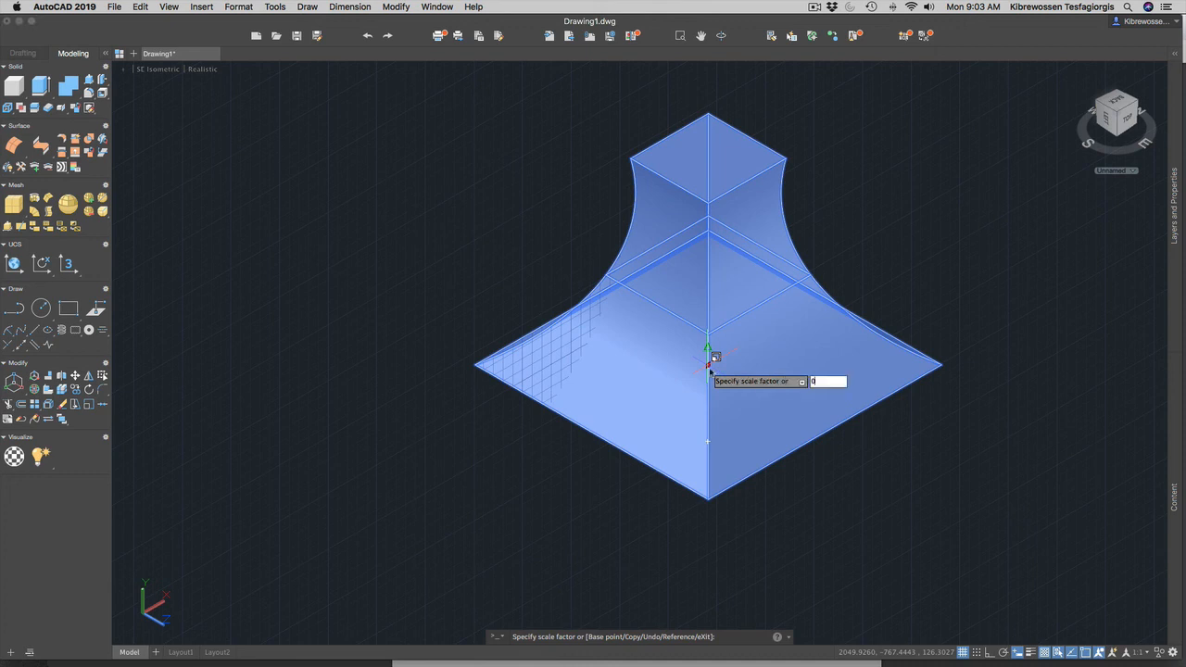
pyautogui.write('0.1')
pyautogui.press('Return')
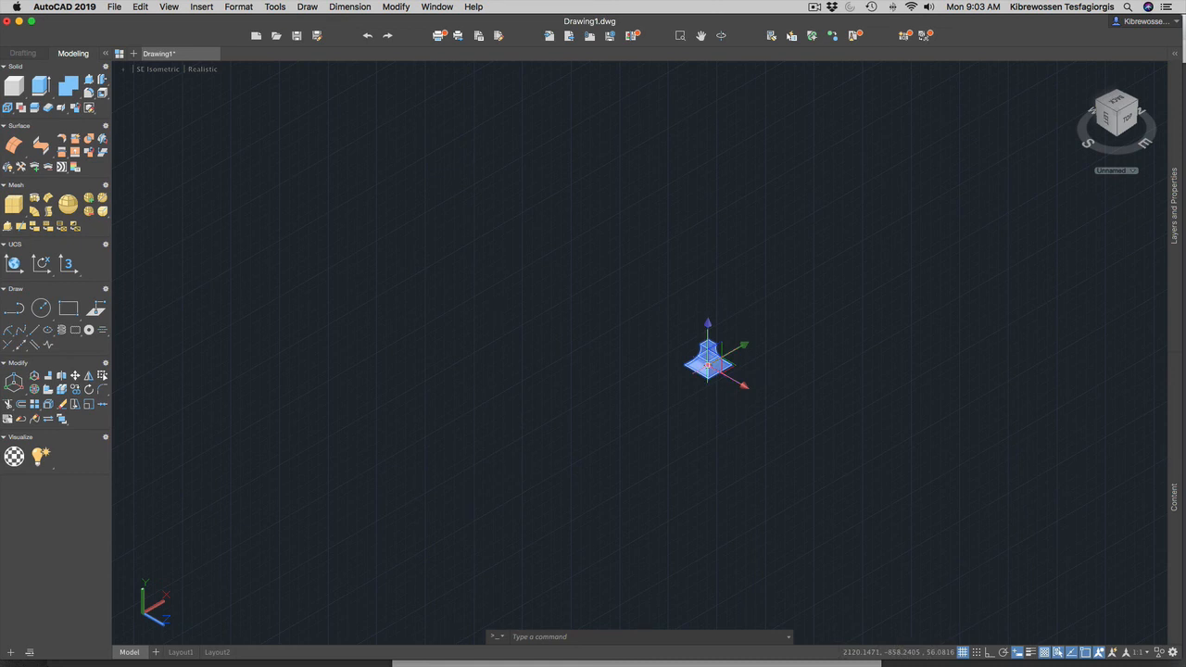
# Step: Try to move the reduced flared solid by its base grip to a spot near the origin
pyautogui.click(708, 366)
pyautogui.press('space')
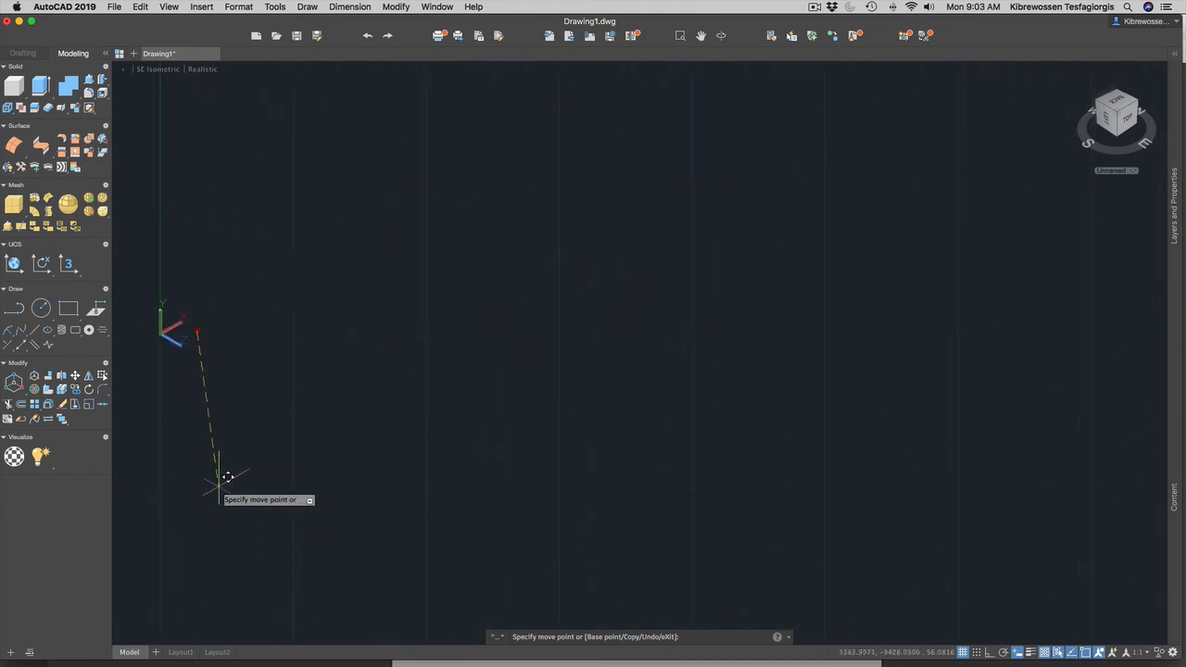
pyautogui.click(227, 340)
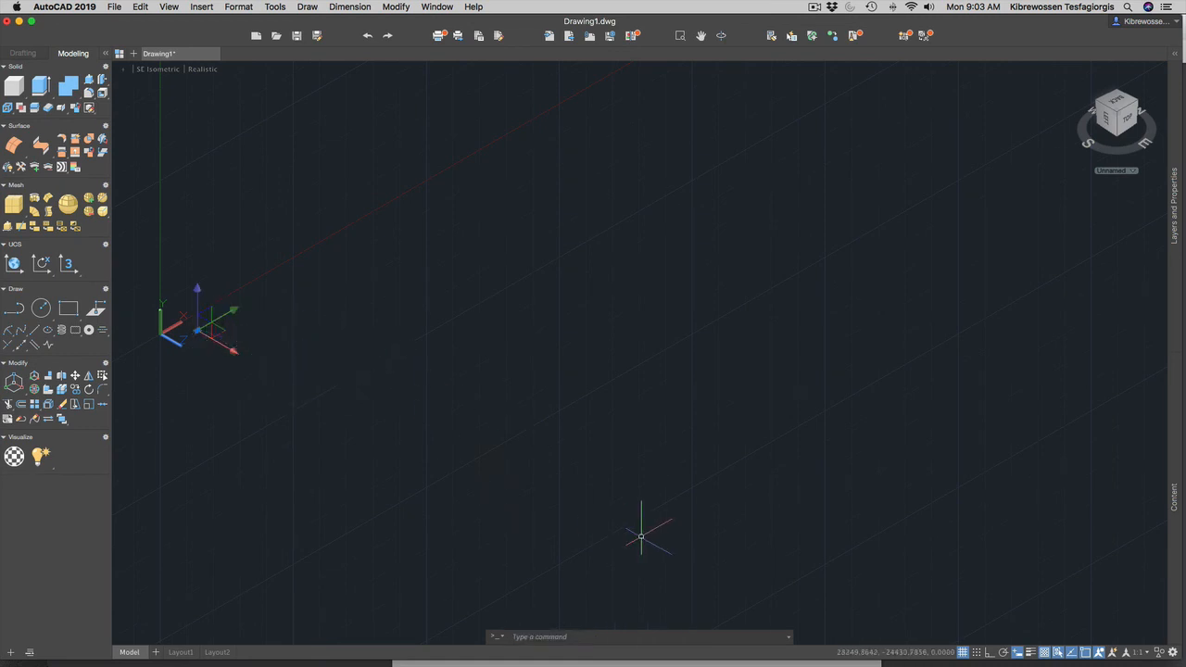
# Step: Move the flared solid by its base grip partway toward the origin and deselect it
pyautogui.write('z')
pyautogui.press('Return')
pyautogui.write('a')
pyautogui.press('Return')
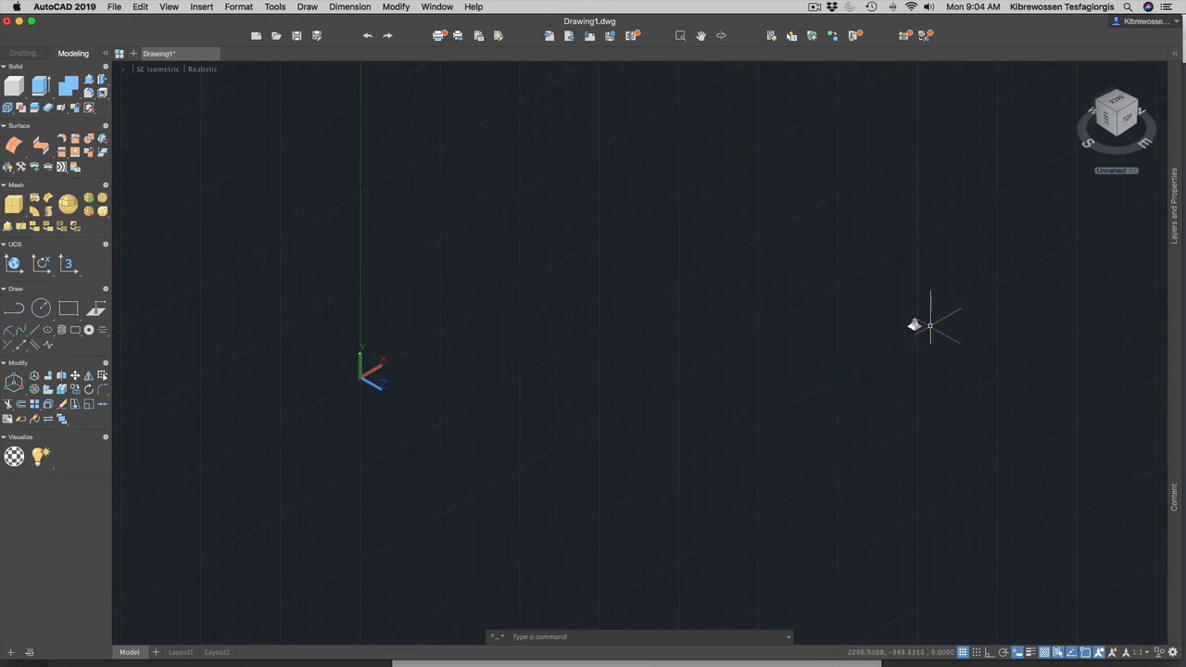
pyautogui.scroll(10, 353, 382)
pyautogui.scroll(-5, 353, 381)
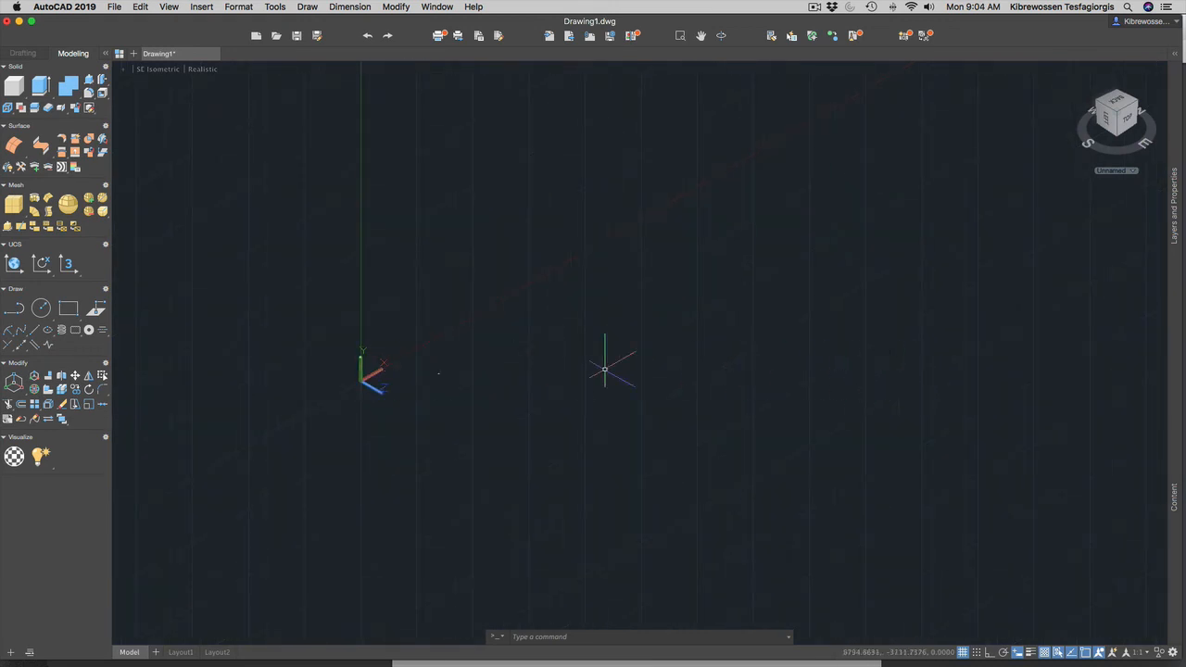
pyautogui.scroll(5, 436, 371)
pyautogui.scroll(10, 821, 331)
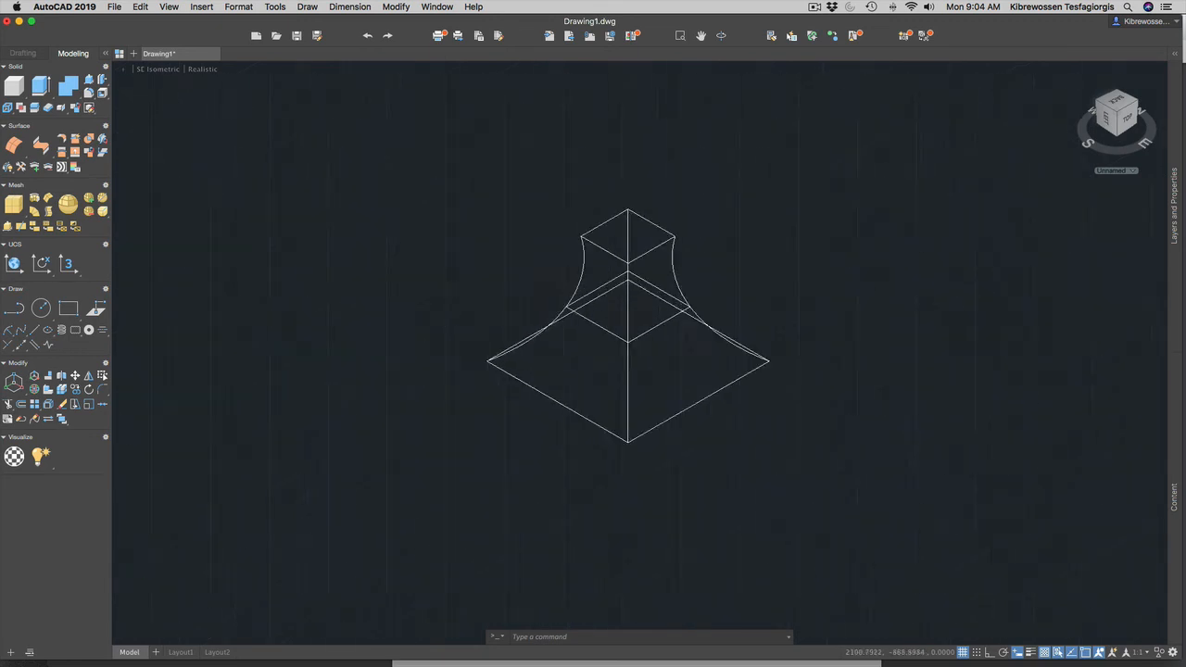
pyautogui.scroll(-10, 890, 339)
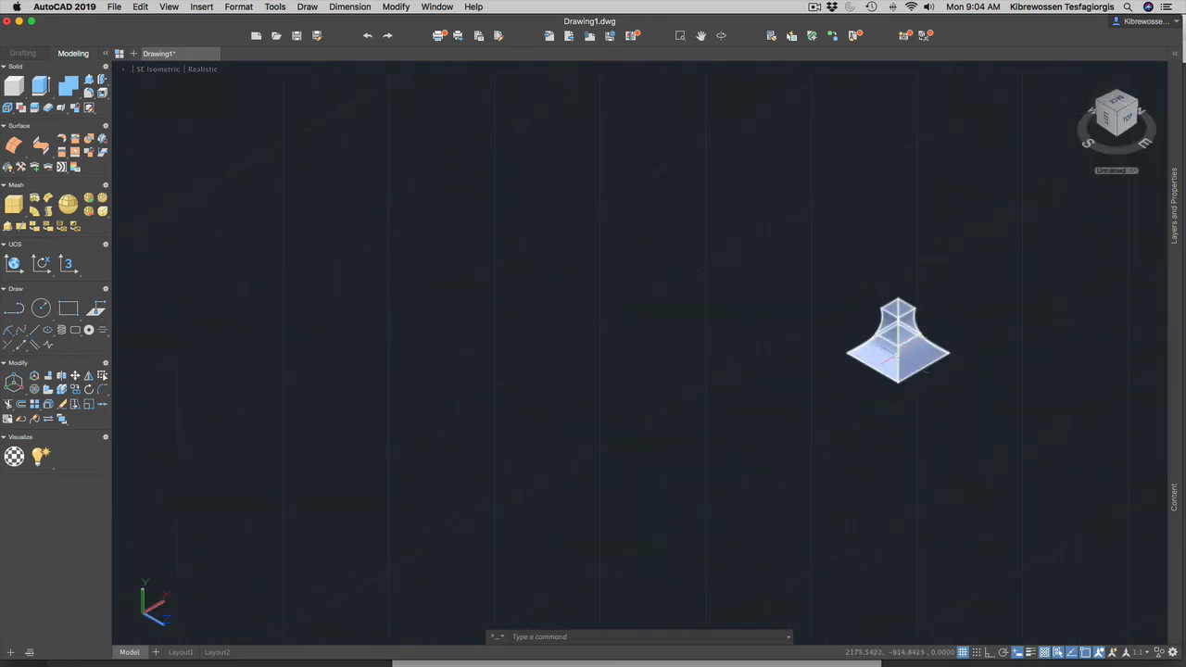
pyautogui.click(904, 357)
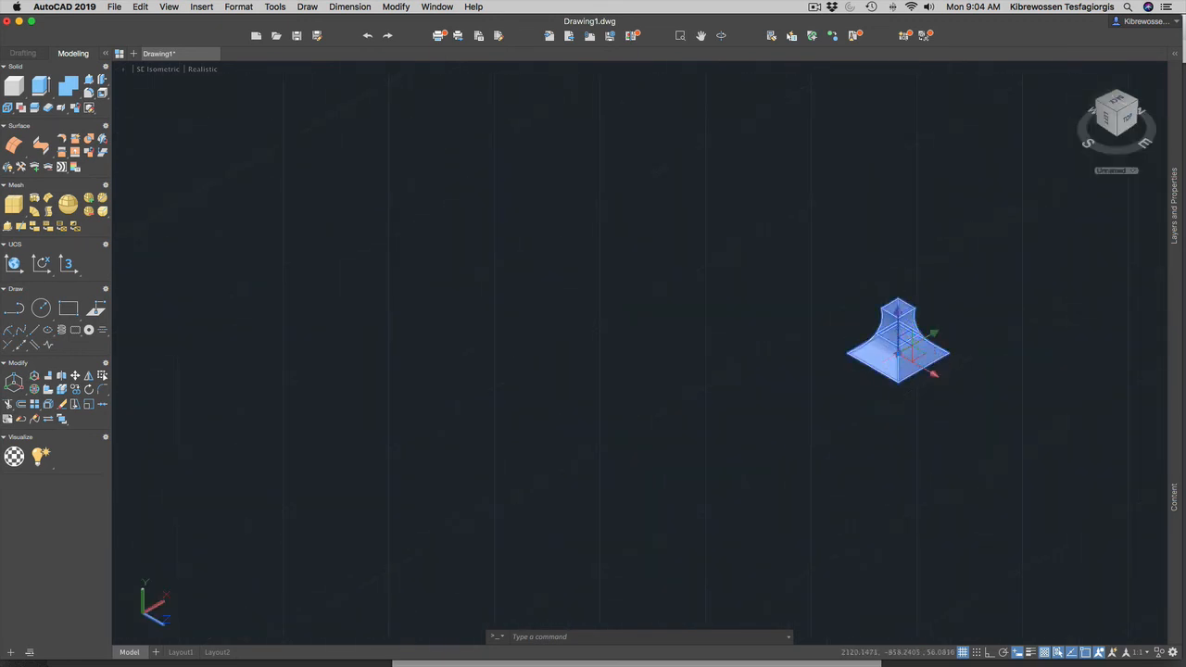
pyautogui.click(897, 353)
pyautogui.press('space')
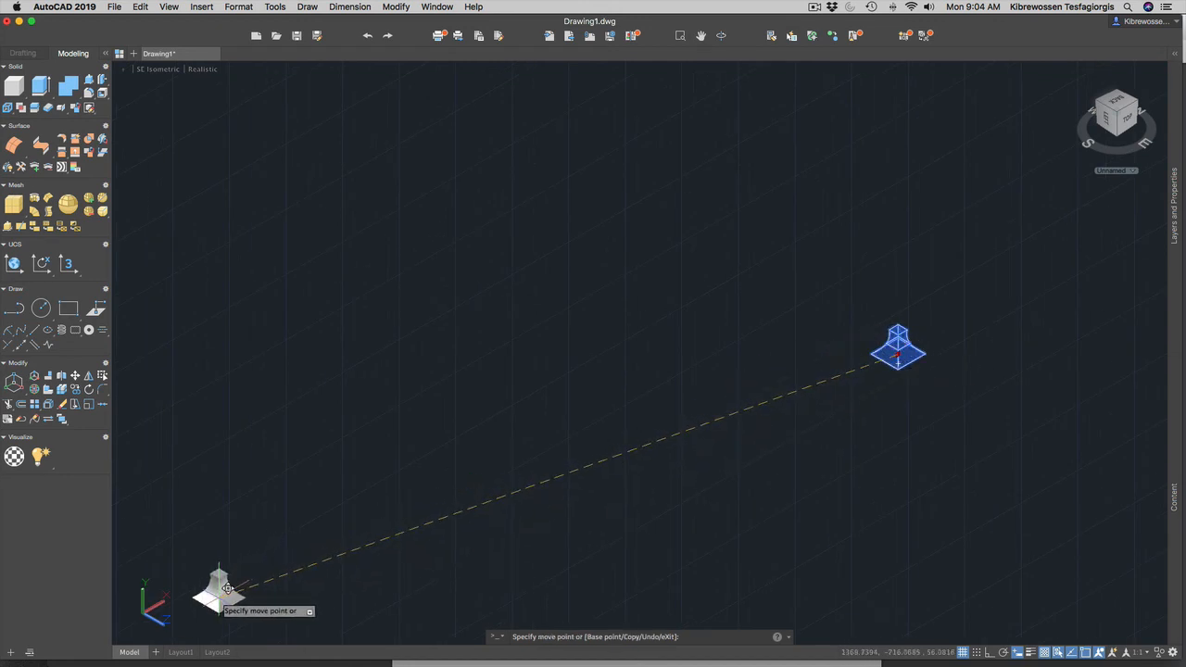
pyautogui.click(215, 590)
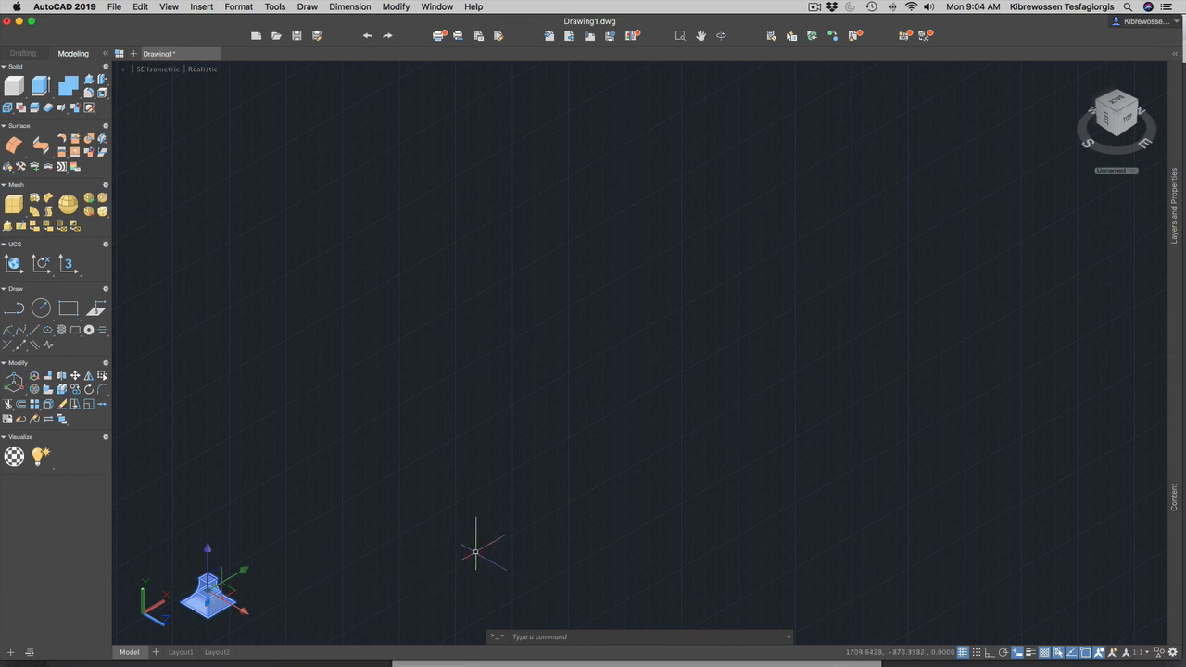
pyautogui.press('Escape')
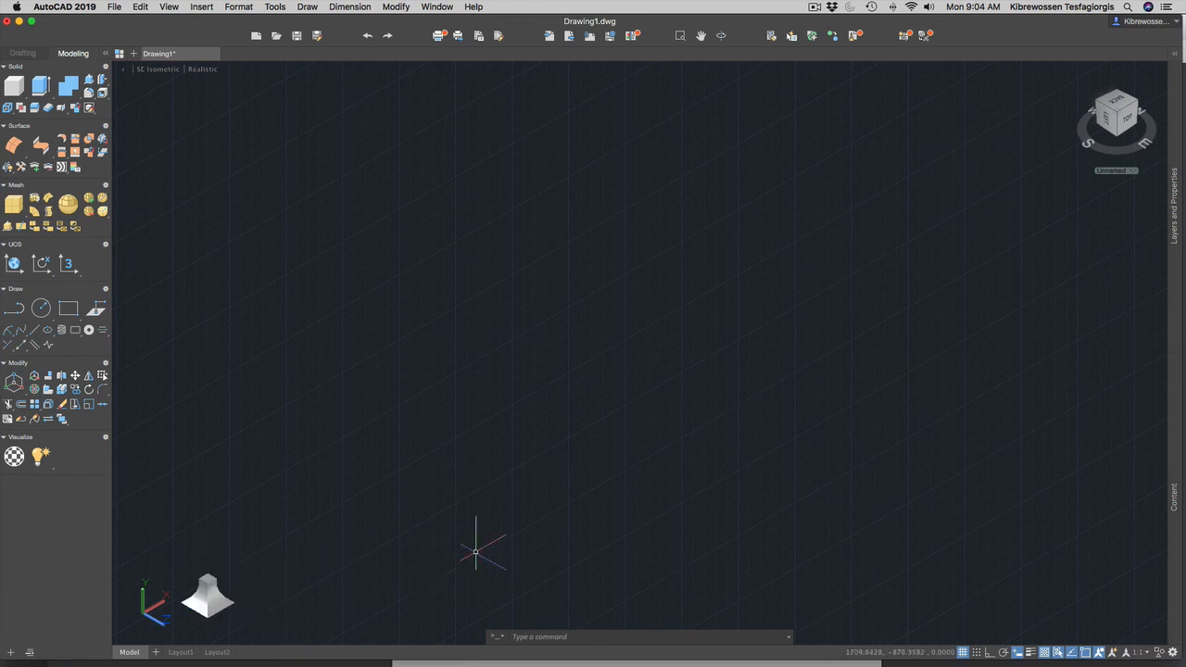
# Step: Scale the relocated flared solid by a further factor of 0.1 about its base grip
pyautogui.write('z')
pyautogui.press('space')
pyautogui.write('a')
pyautogui.press('Return')
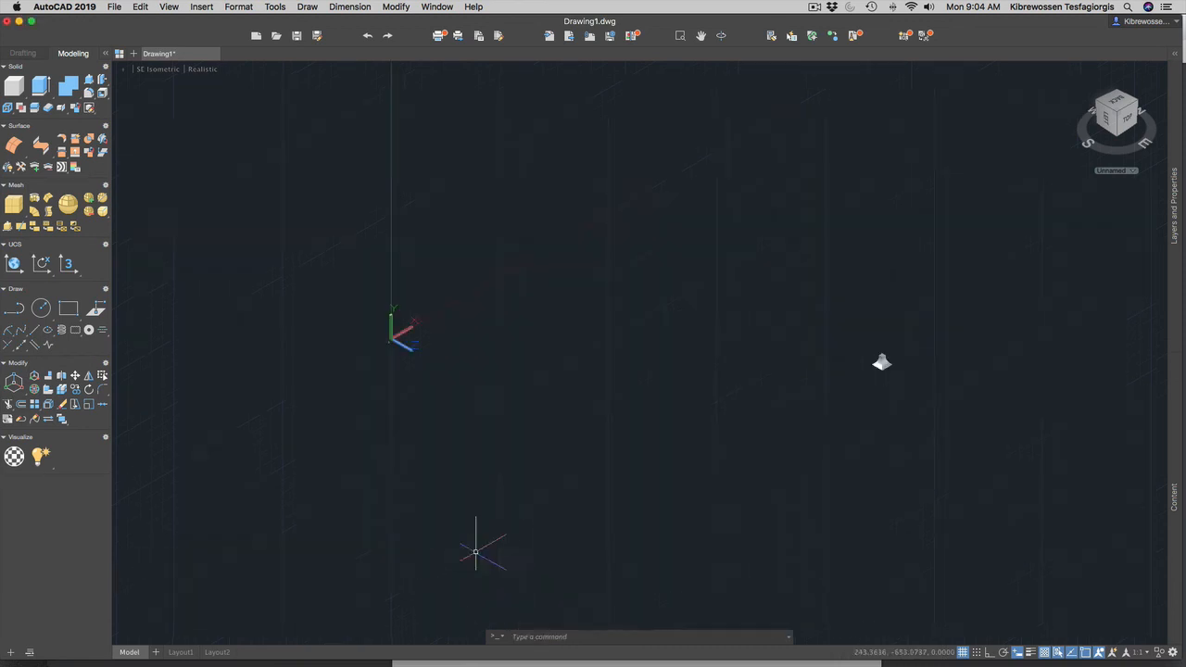
pyautogui.scroll(5, 376, 348)
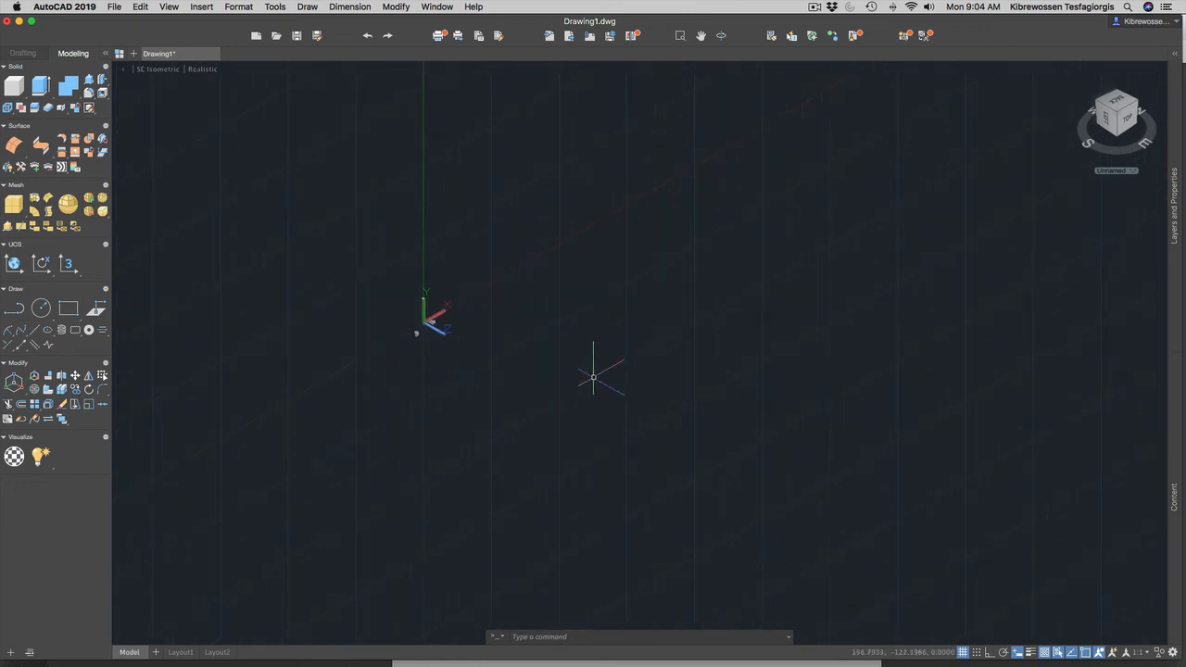
pyautogui.scroll(-10, 593, 377)
pyautogui.scroll(10, 710, 366)
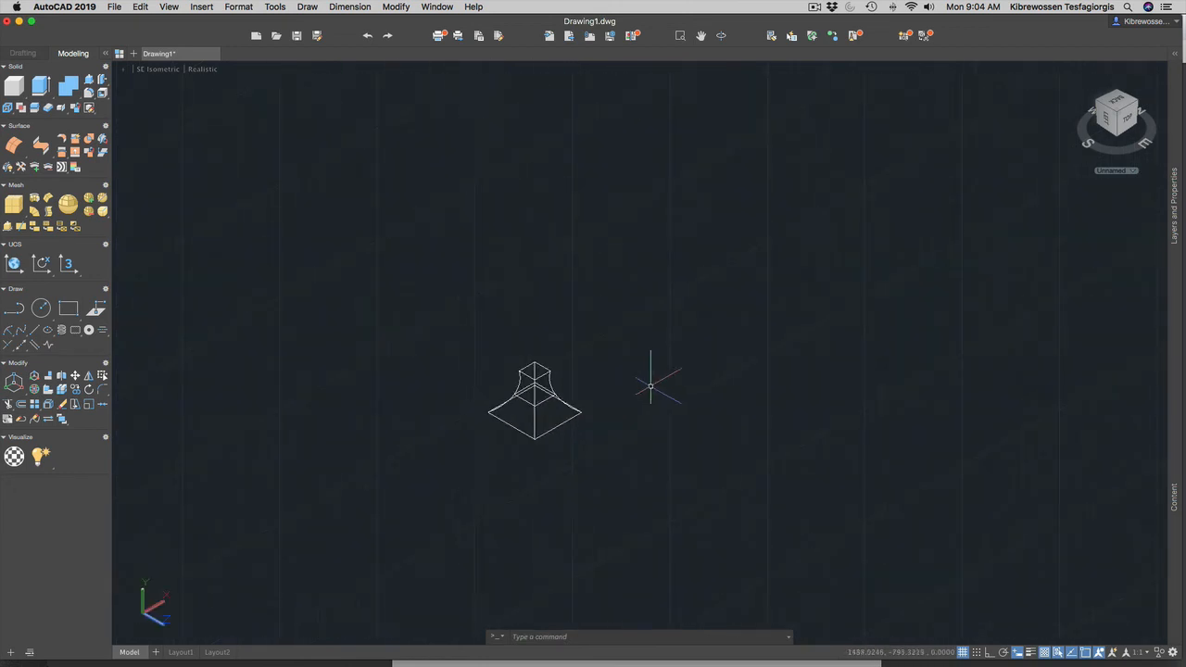
pyautogui.scroll(8, 545, 405)
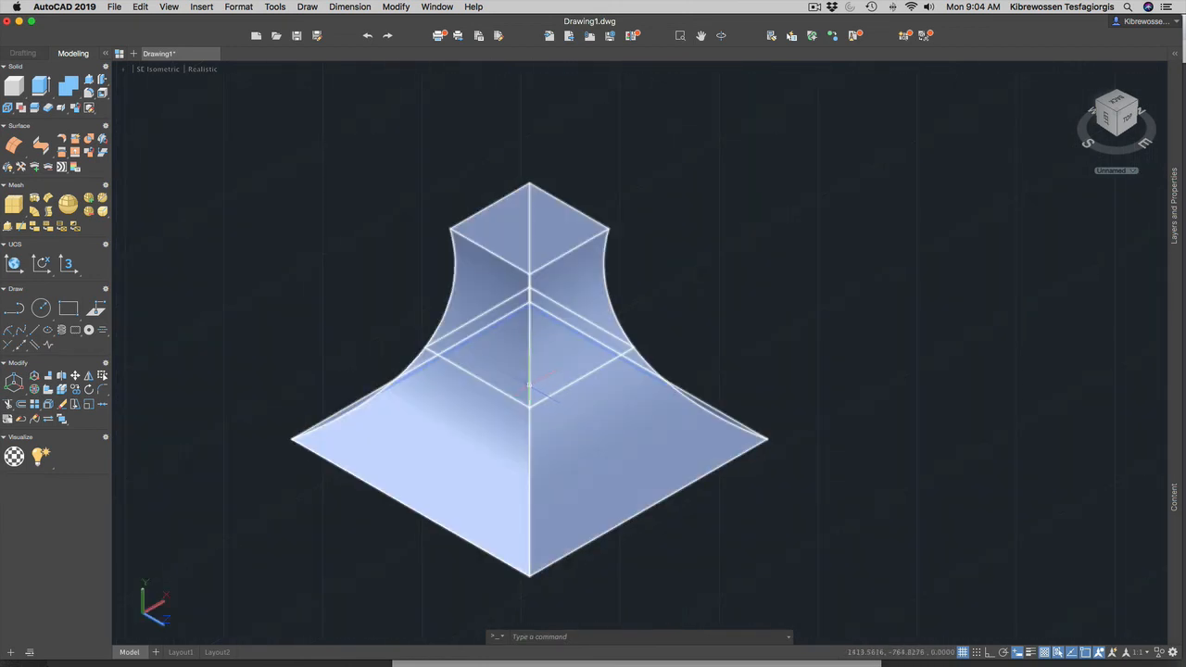
pyautogui.click(529, 384)
pyautogui.click(528, 439)
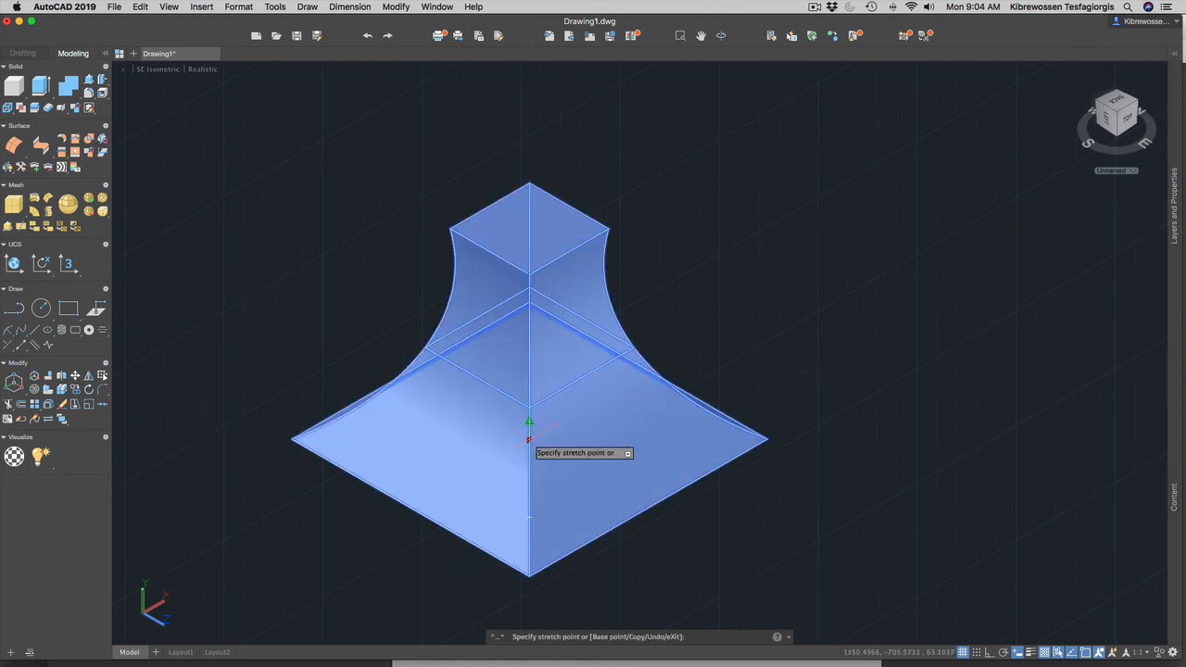
pyautogui.press('space')
pyautogui.press('space')
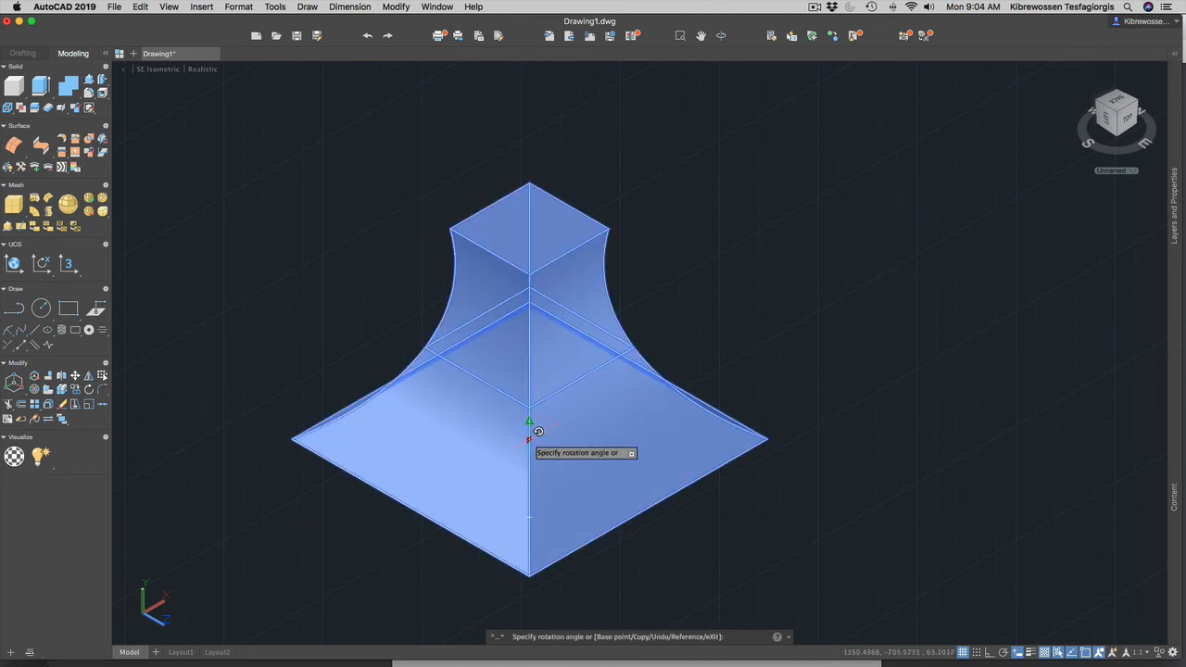
pyautogui.press('space')
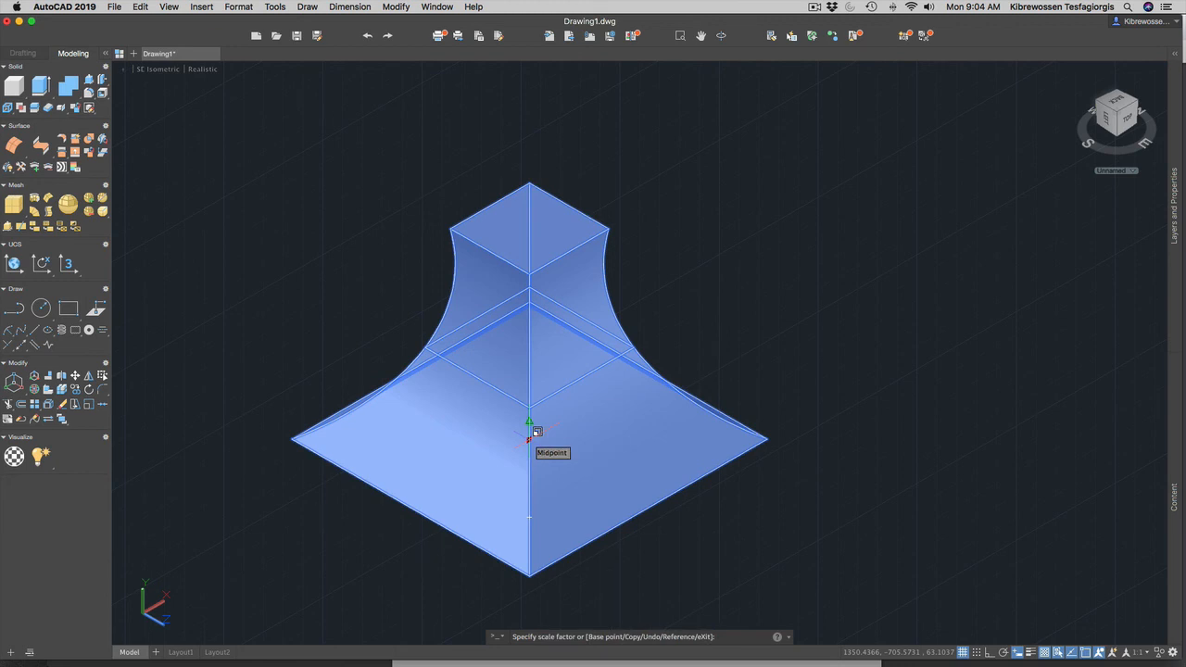
pyautogui.write('0.1')
pyautogui.press('Return')
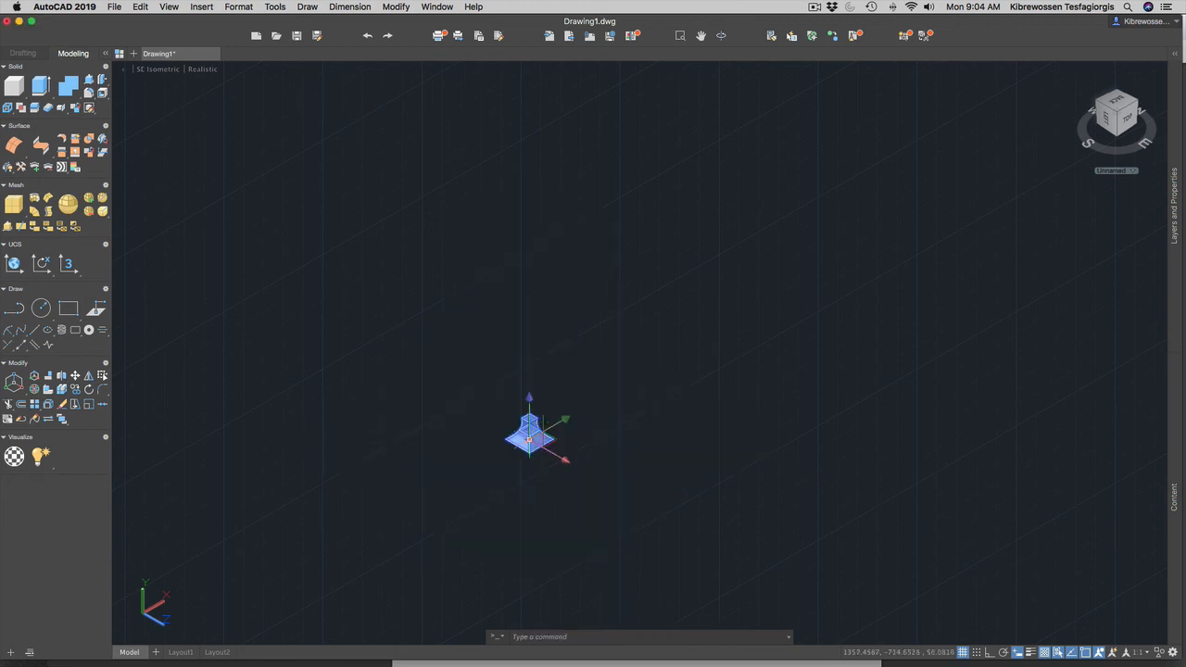
# Step: Move the twice-reduced flared solid a short distance closer to the origin and clear the selection
pyautogui.click(529, 440)
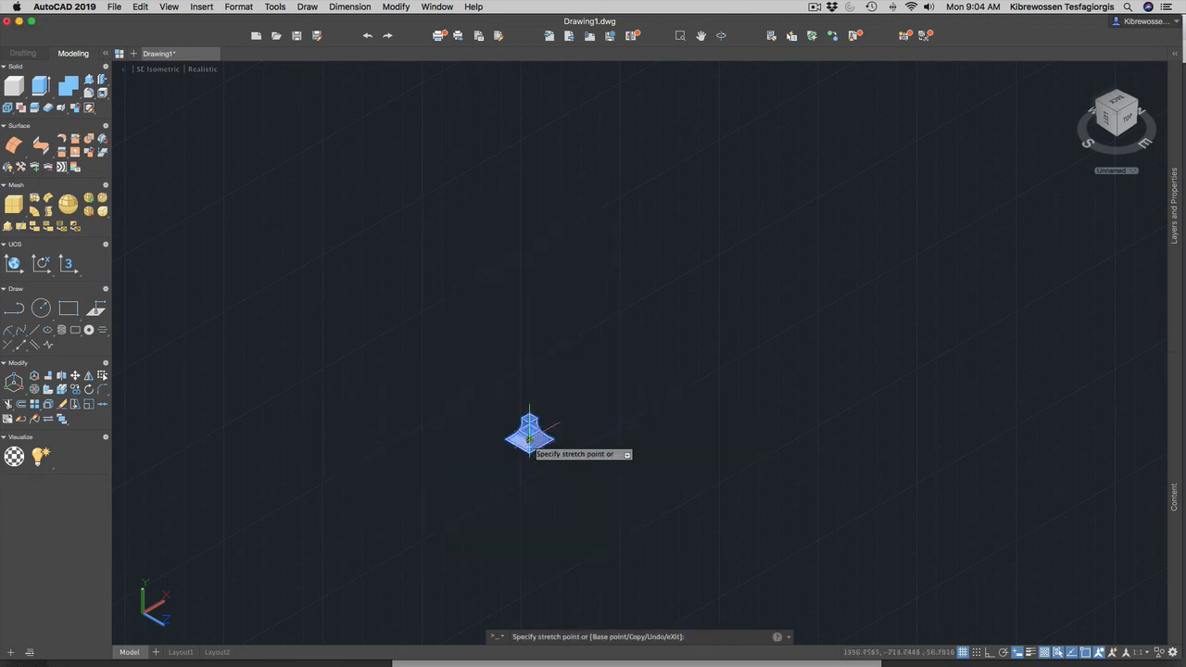
pyautogui.press('space')
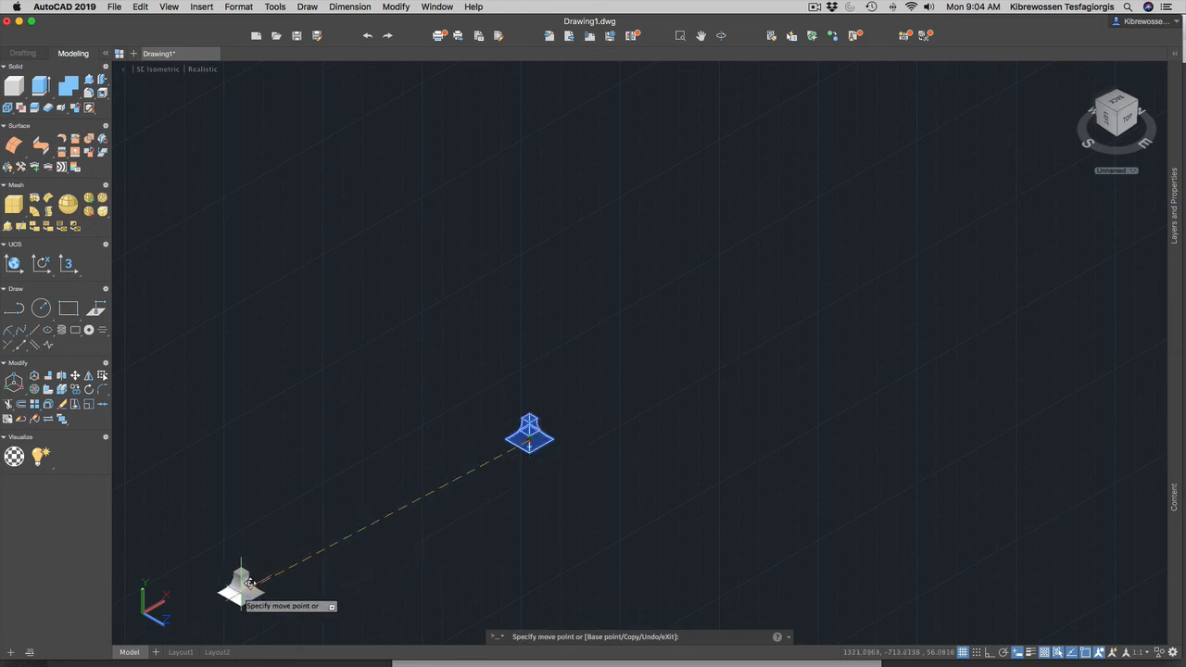
pyautogui.click(213, 591)
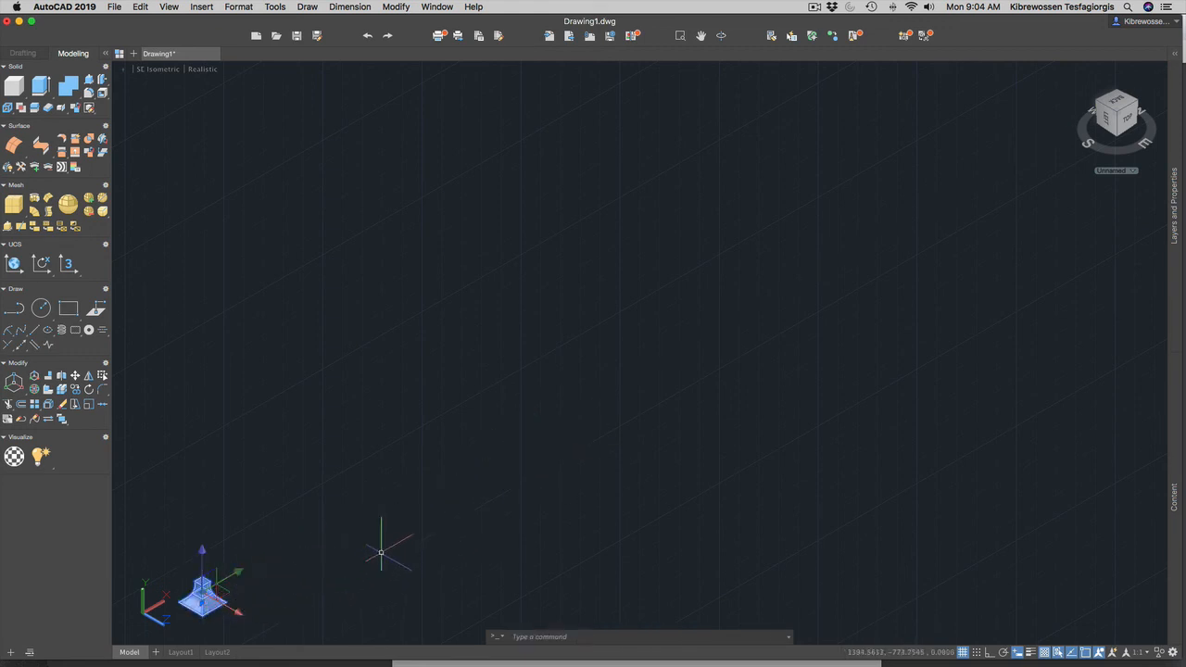
pyautogui.press('Escape')
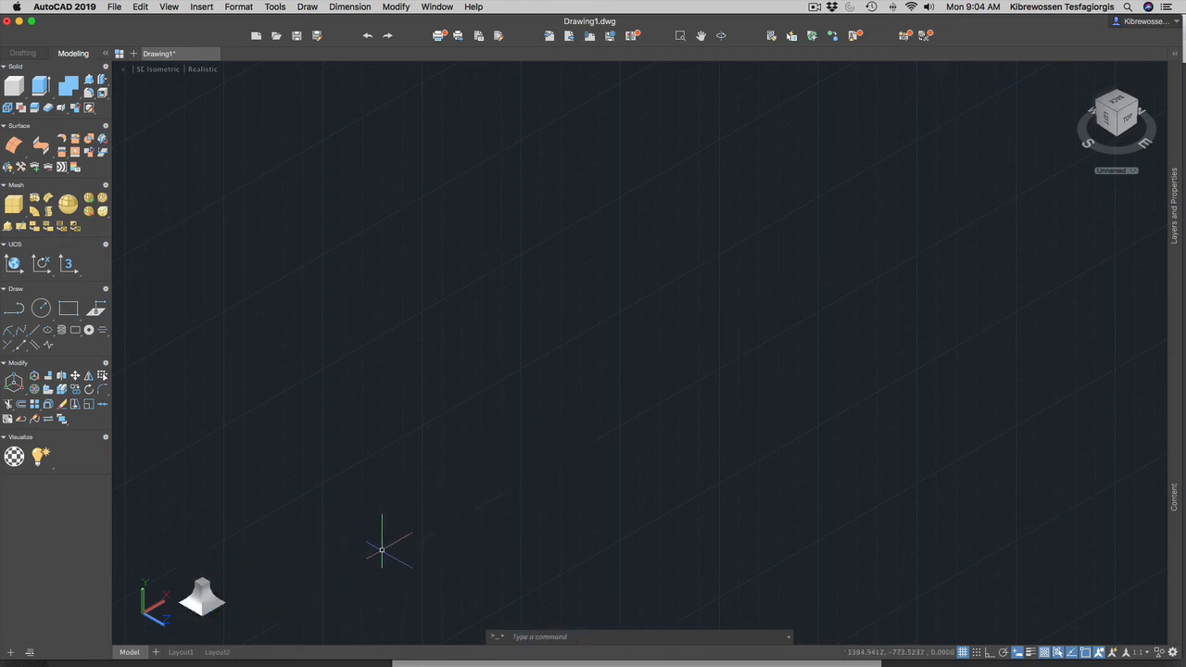
# Step: Move the tiny flared solid from its distant position to just beside the origin, near the other exercise solids
pyautogui.write('z')
pyautogui.press('Return')
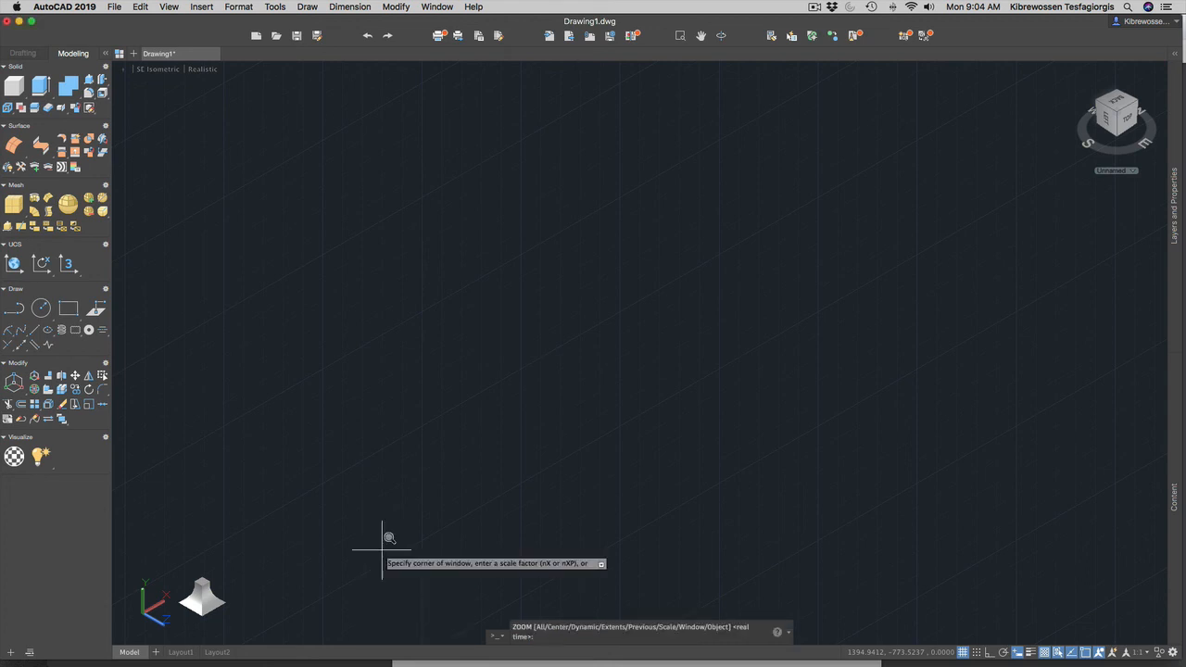
pyautogui.write('a')
pyautogui.press('Return')
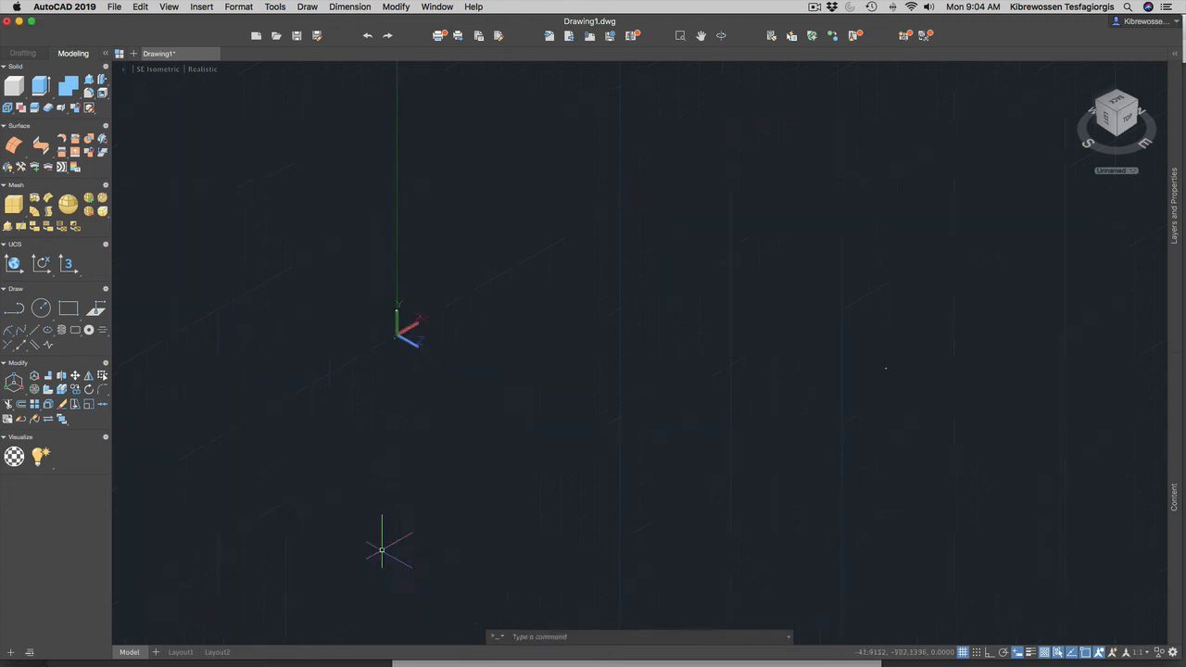
pyautogui.scroll(10, 891, 357)
pyautogui.scroll(-12, 890, 363)
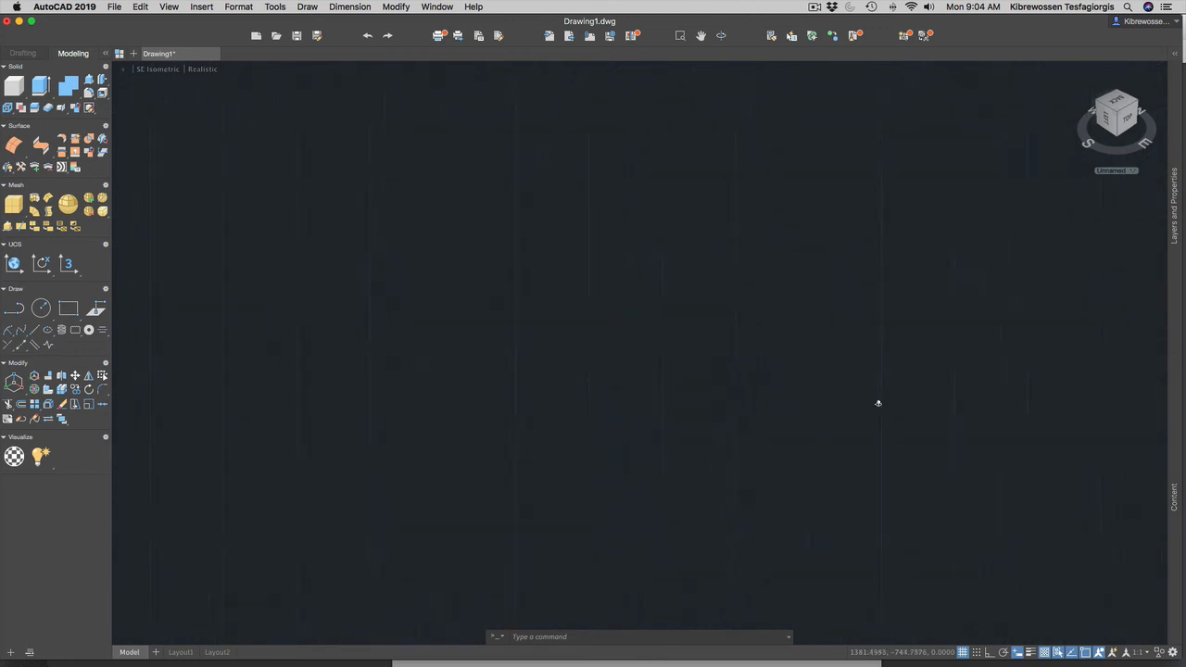
pyautogui.click(888, 375)
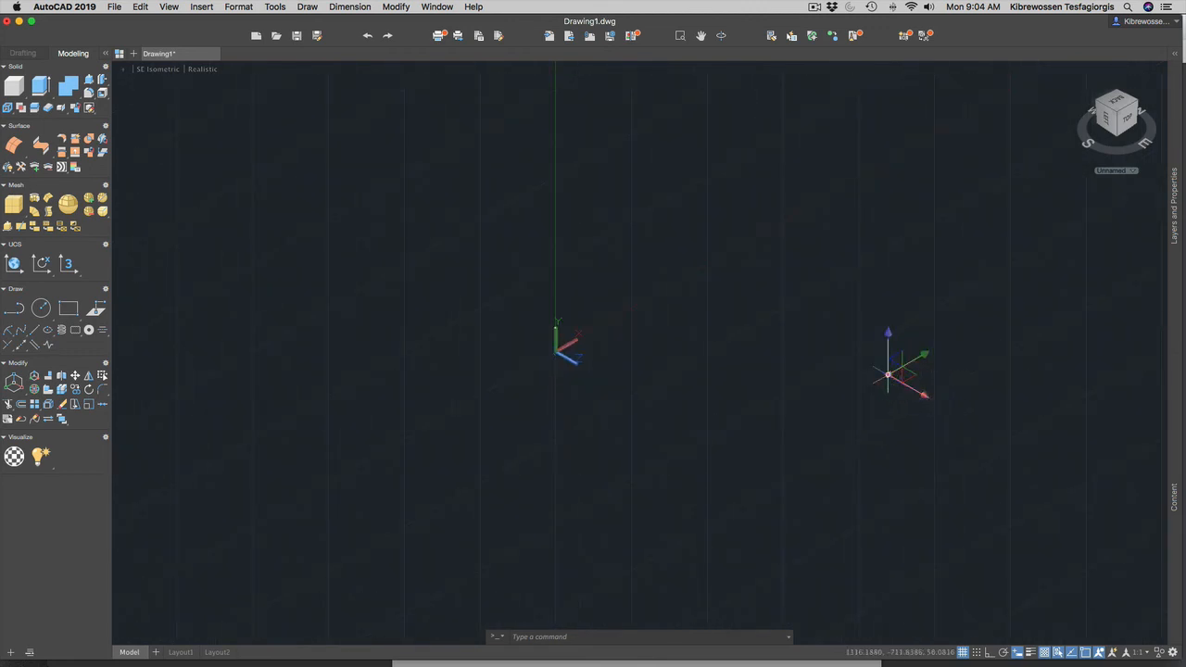
pyautogui.click(888, 375)
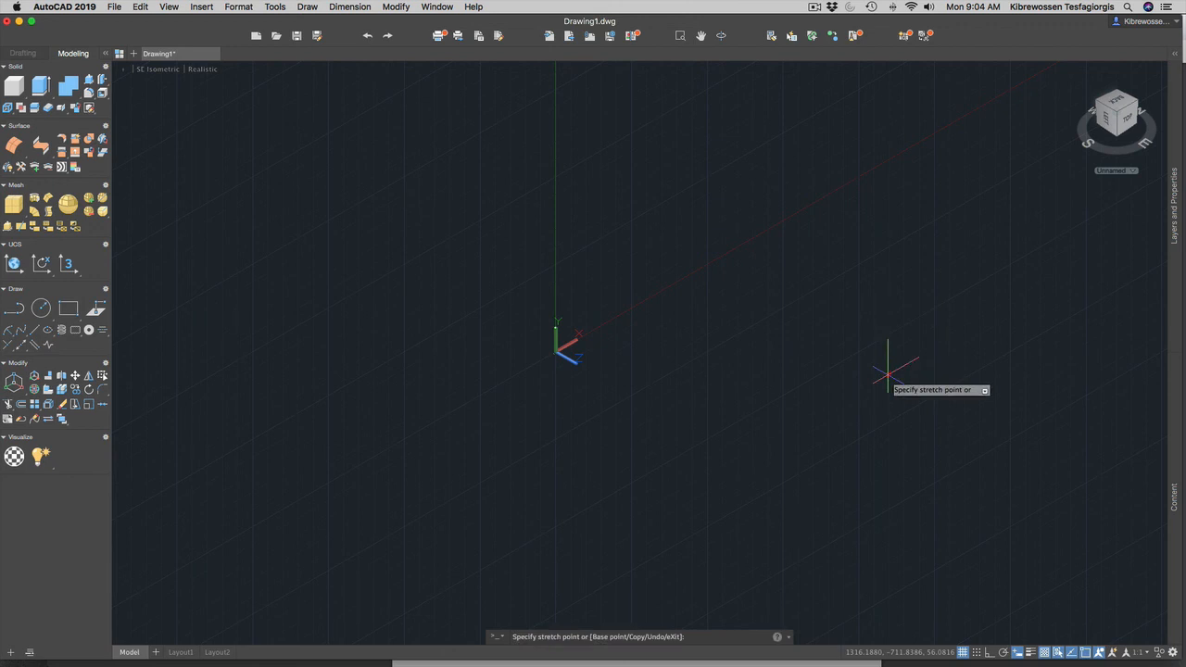
pyautogui.press('space')
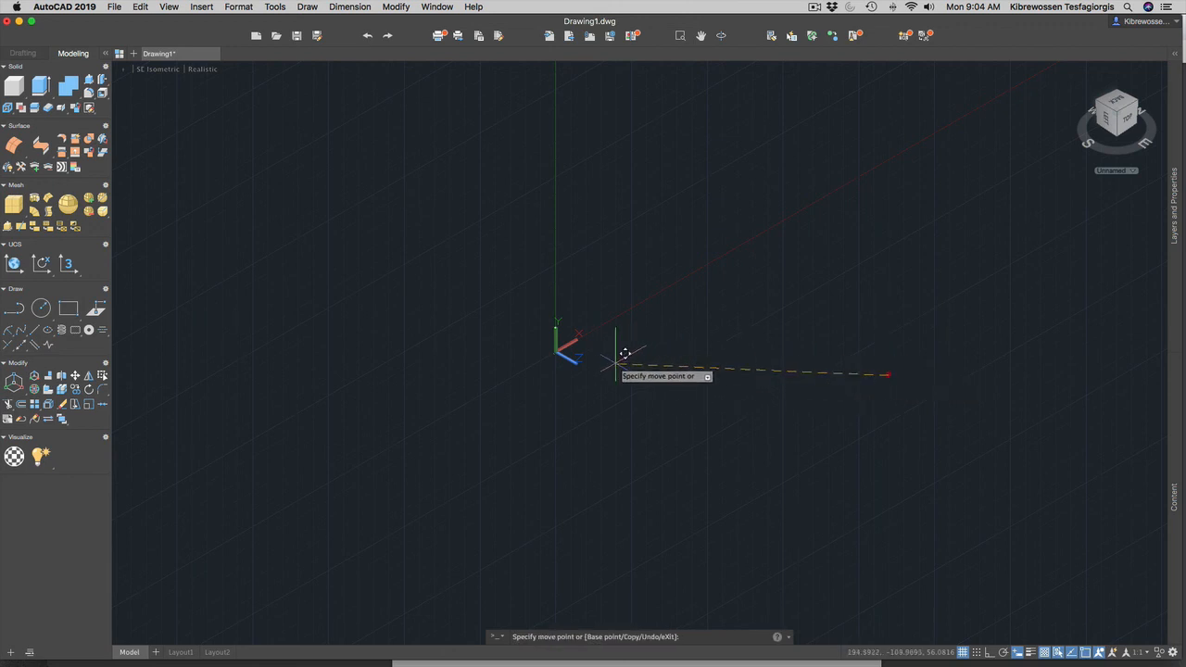
pyautogui.click(589, 346)
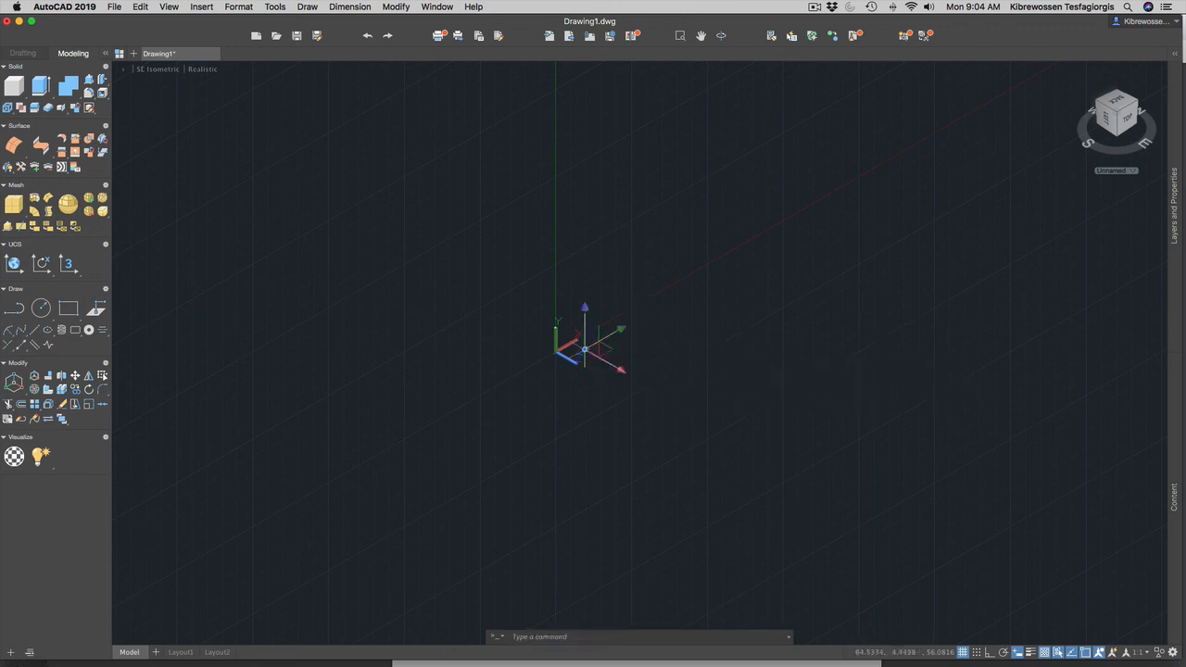
pyautogui.press('Escape')
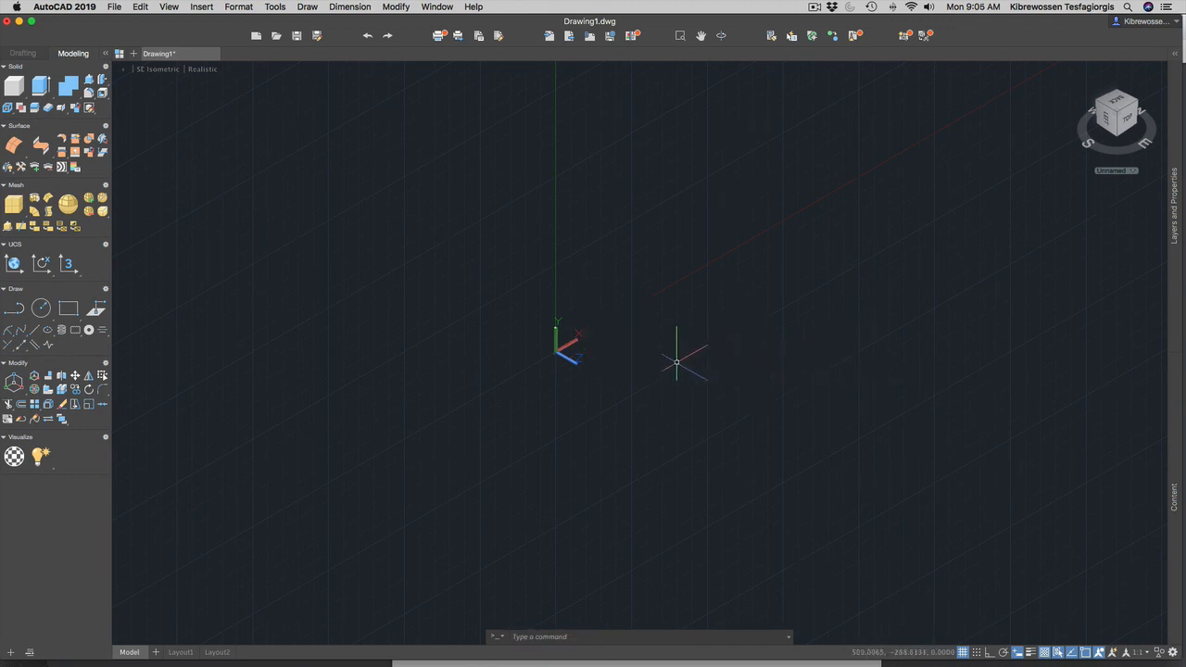
pyautogui.scroll(10, 566, 350)
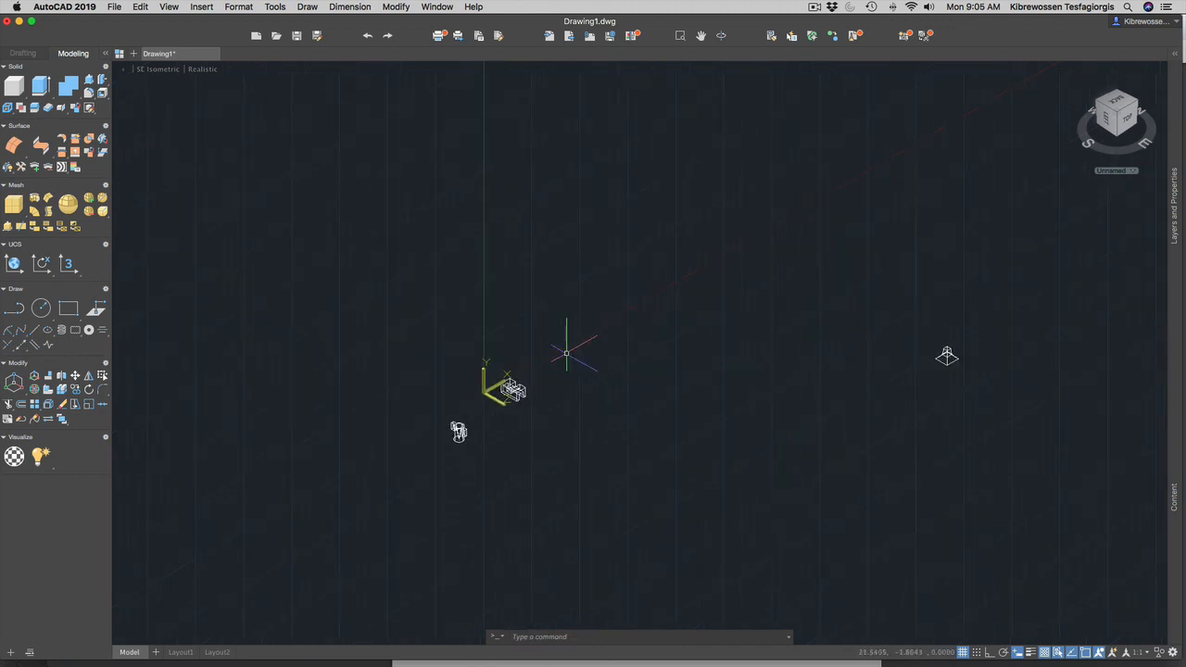
# Step: Zoom to the drawing extents and examine the exercise solids near the origin and the flared solid's size and spacing relative to them
pyautogui.write('z')
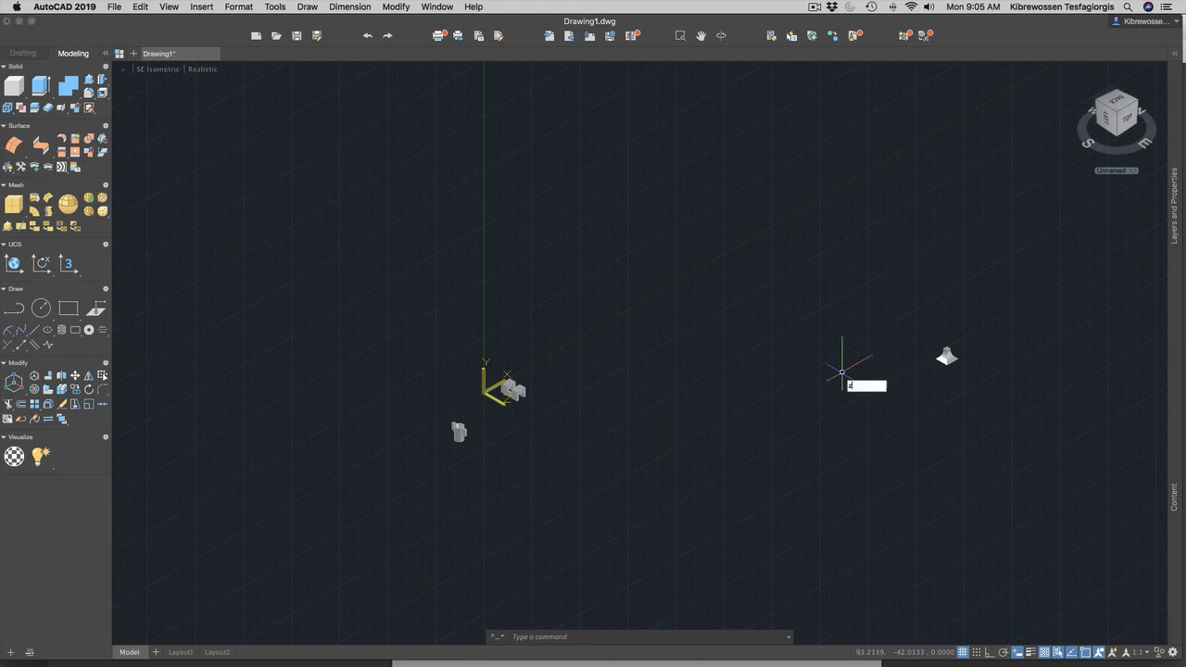
pyautogui.press('Return')
pyautogui.write('e')
pyautogui.press('Return')
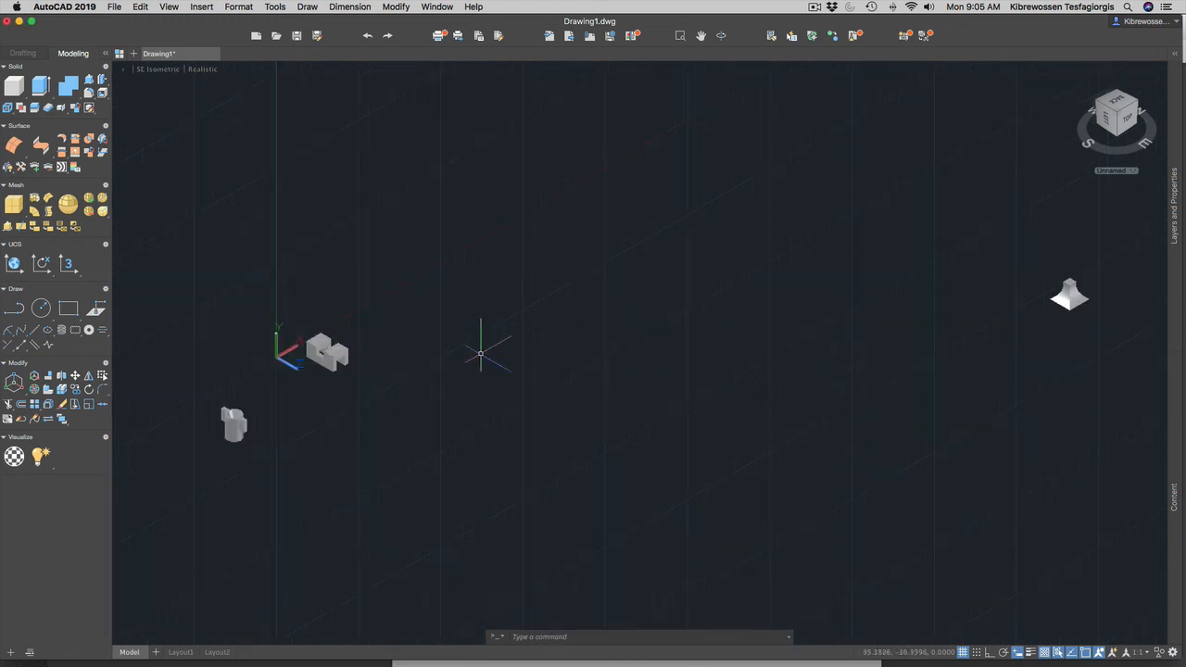
pyautogui.scroll(5, 209, 422)
pyautogui.scroll(-6, 209, 420)
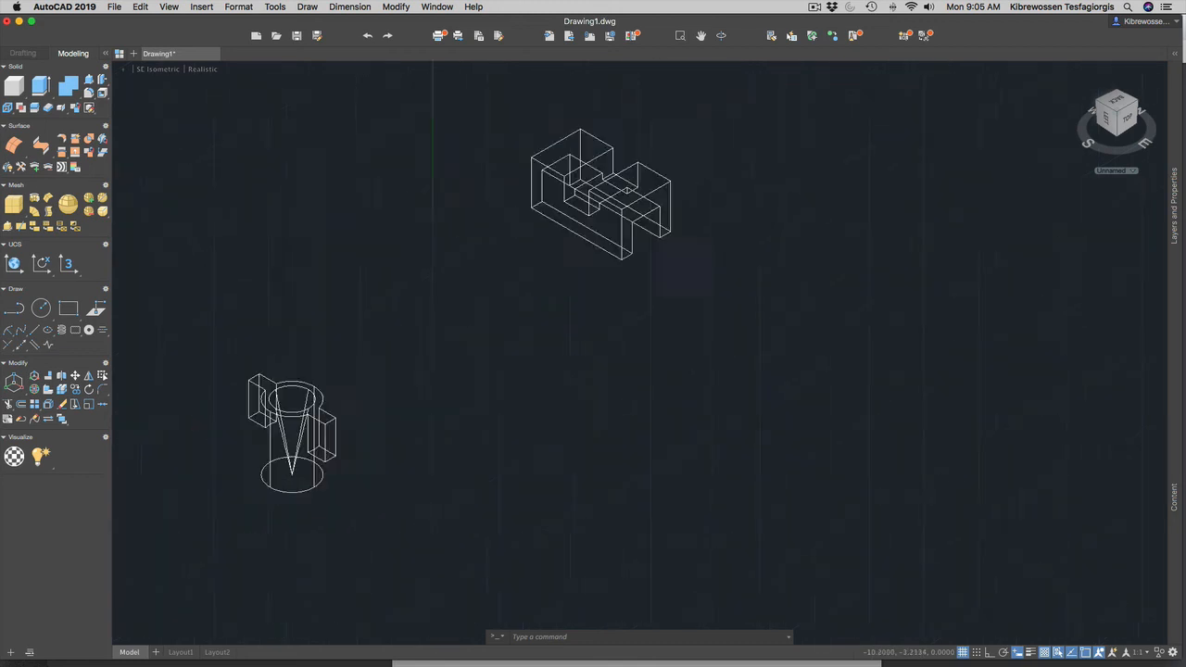
pyautogui.scroll(5, 285, 391)
pyautogui.scroll(-10, 596, 455)
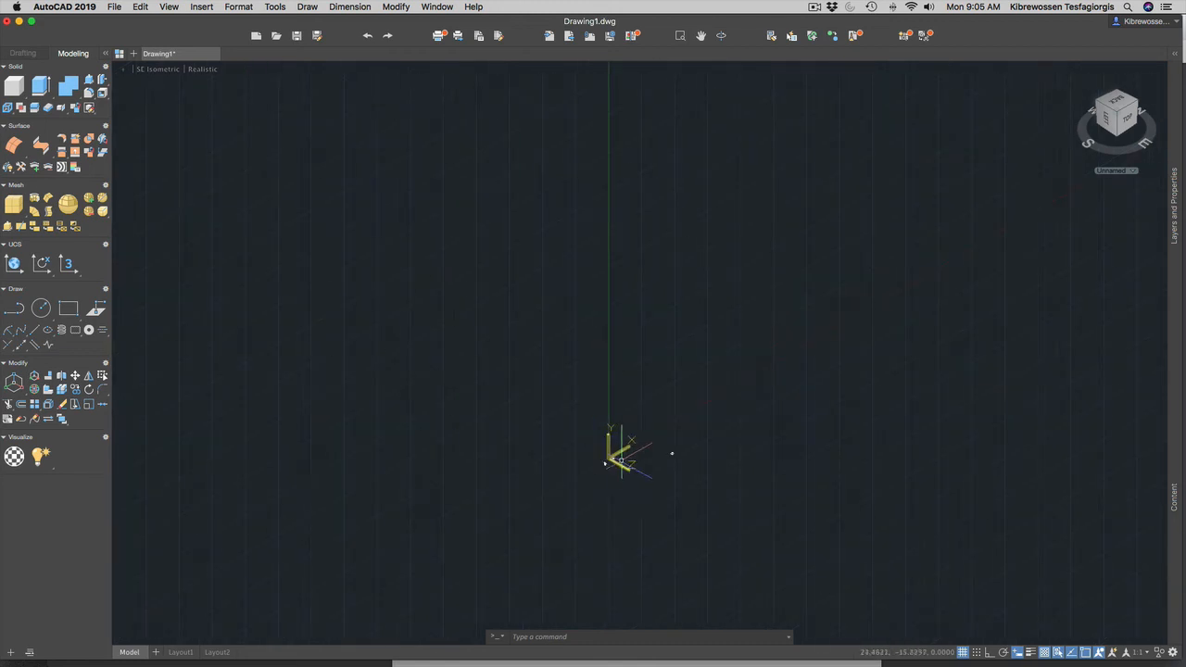
pyautogui.scroll(6, 691, 452)
pyautogui.scroll(-8, 374, 474)
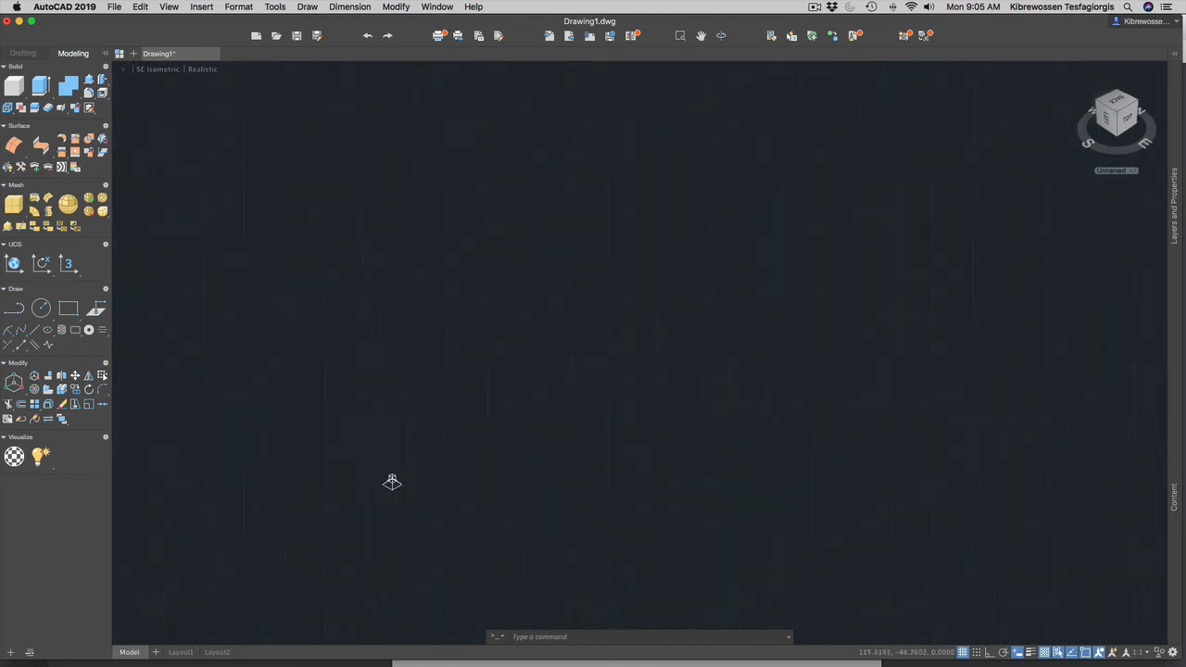
pyautogui.scroll(6, 262, 479)
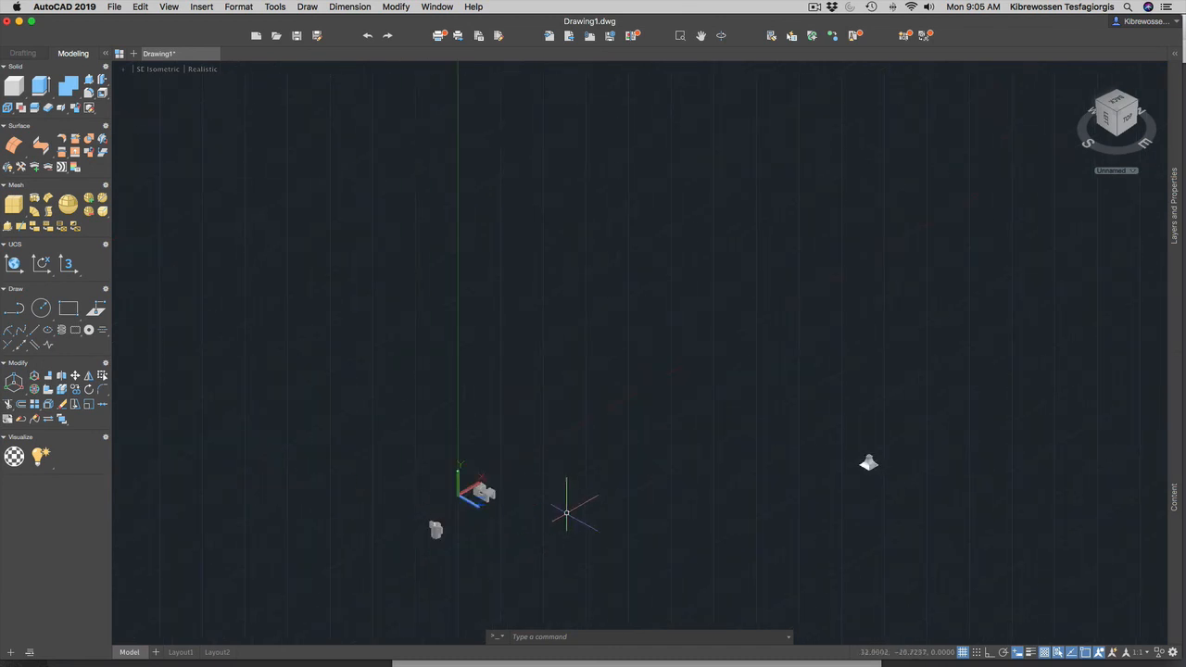